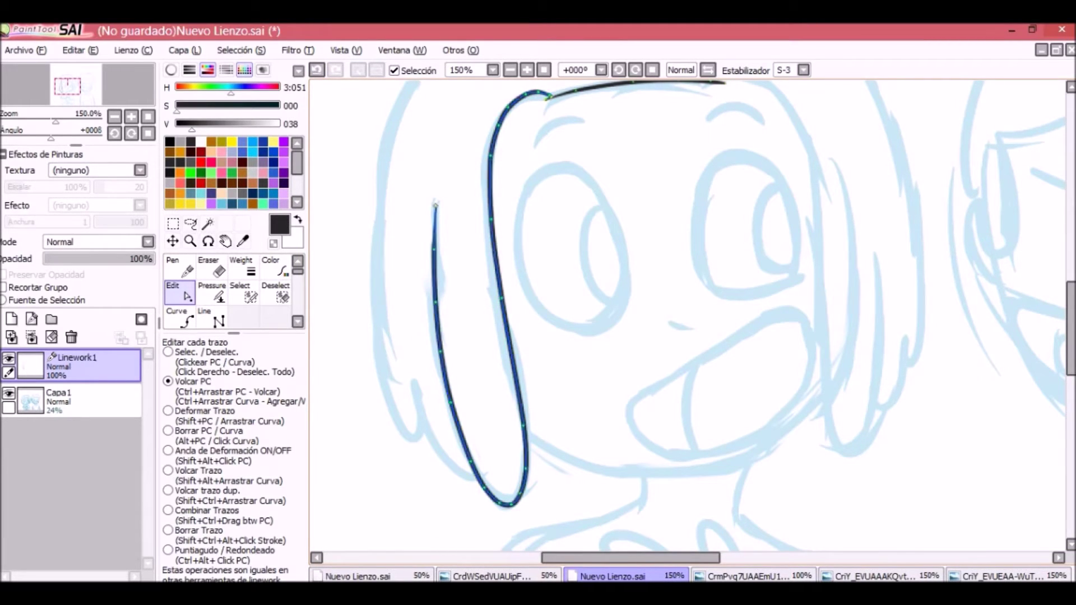
Step: Ink the short curved hair strand outside the girl's long lock, on the side away from the second character
{"action": "key", "text": "n"}
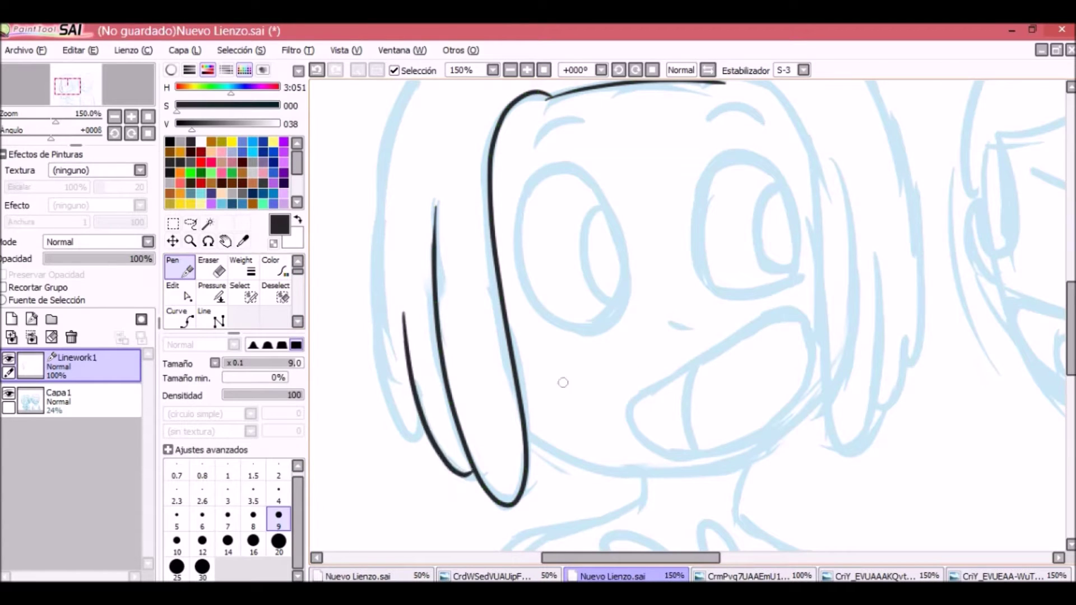
{"action": "left_click", "coordinate": [509, 70]}
{"action": "left_click_drag", "start_coordinate": [629, 91], "coordinate": [531, 428]}
{"action": "key", "text": "c"}
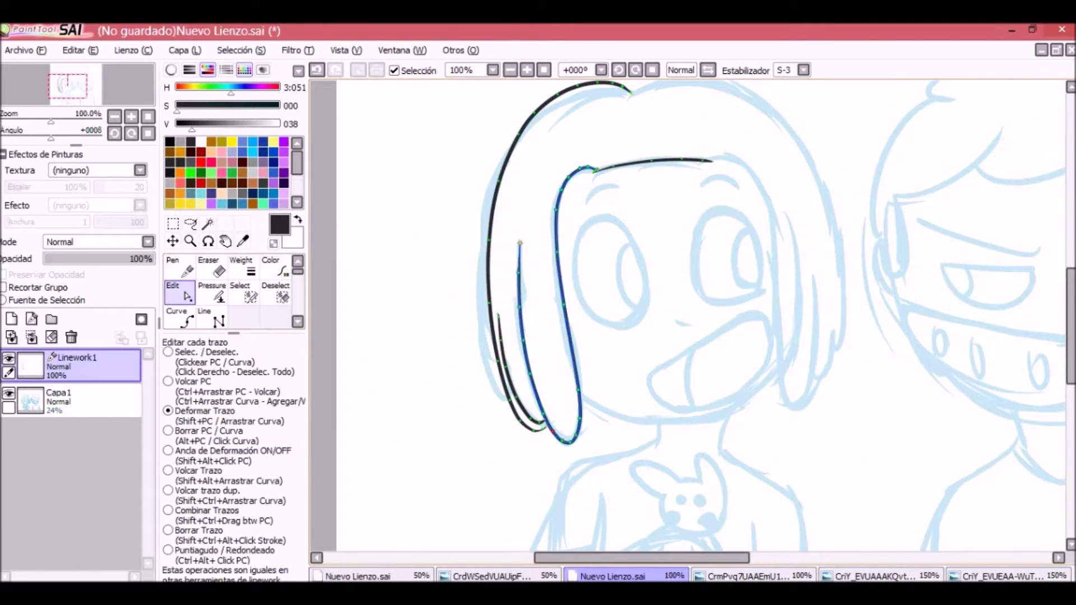
{"action": "scroll", "coordinate": [520, 246], "scroll_direction": "down", "scroll_amount": 1}
{"action": "left_click_drag", "start_coordinate": [516, 290], "coordinate": [531, 269]}
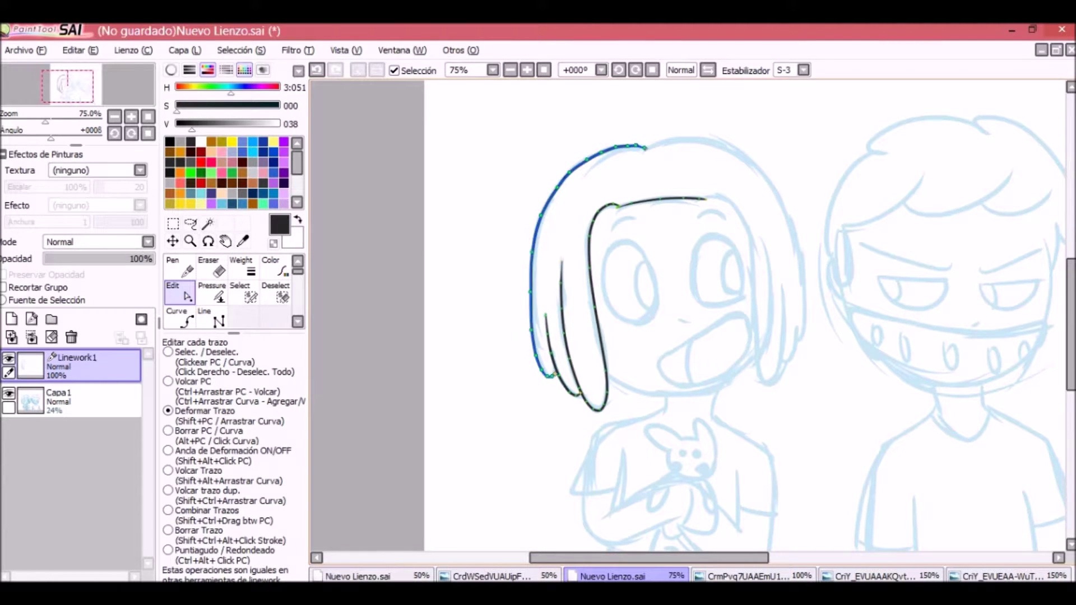
{"action": "left_click", "coordinate": [527, 70]}
{"action": "left_click", "coordinate": [527, 70]}
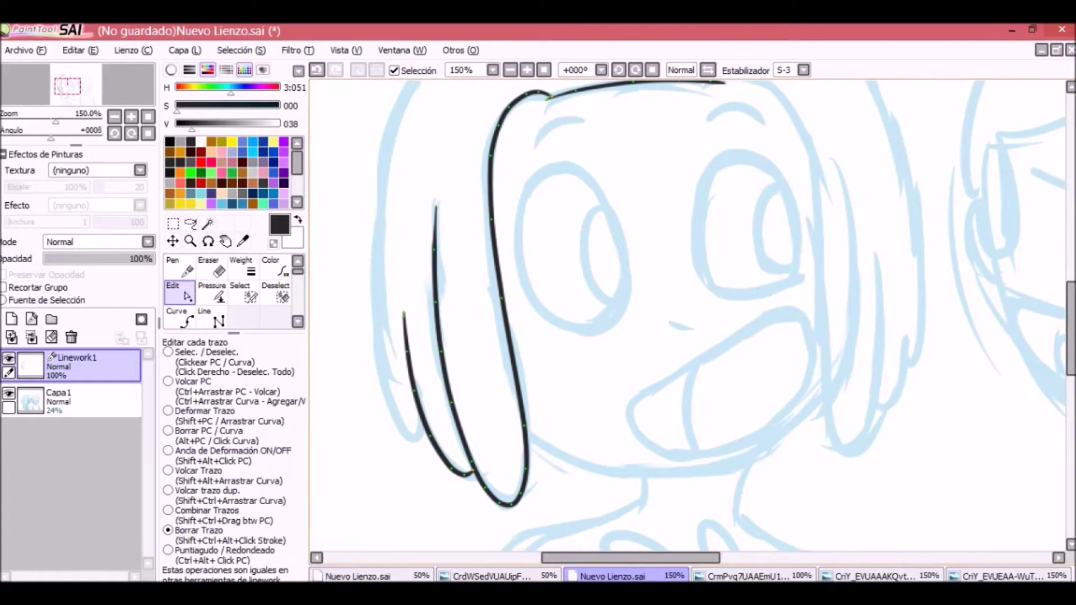
Step: Ink the outer hair contour from the crown down to the short strand and deform it to follow the sketch
{"action": "key", "text": "n"}
{"action": "key", "text": "Page_Down"}
{"action": "scroll", "coordinate": [632, 138], "scroll_direction": "up", "scroll_amount": 2}
{"action": "key", "text": "ctrl+z"}
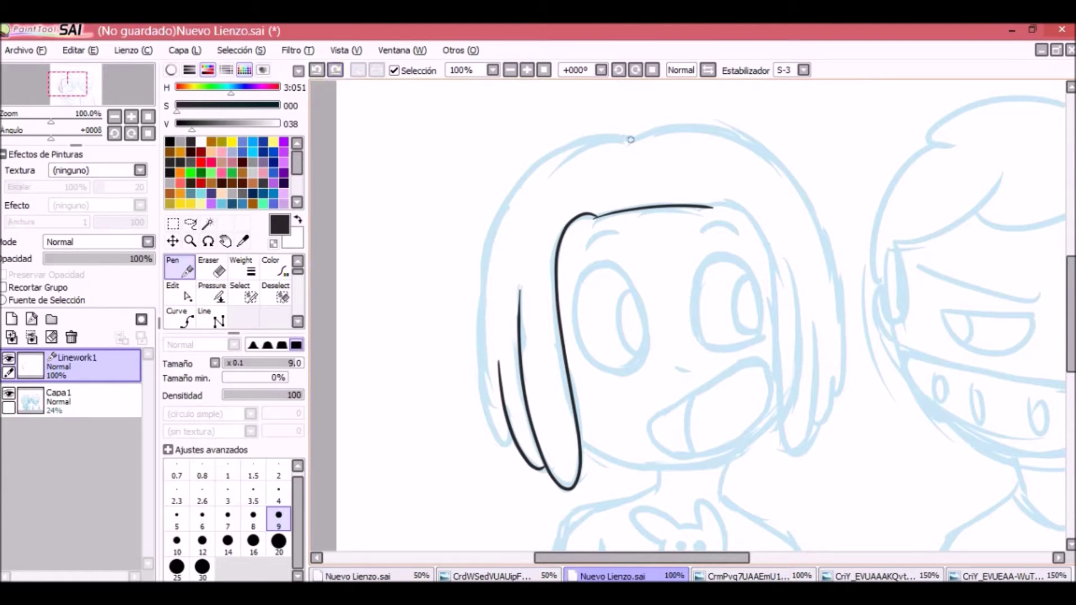
{"action": "left_click_drag", "start_coordinate": [632, 137], "coordinate": [493, 431]}
{"action": "left_click", "coordinate": [179, 291]}
{"action": "left_click_drag", "start_coordinate": [488, 287], "coordinate": [483, 288]}
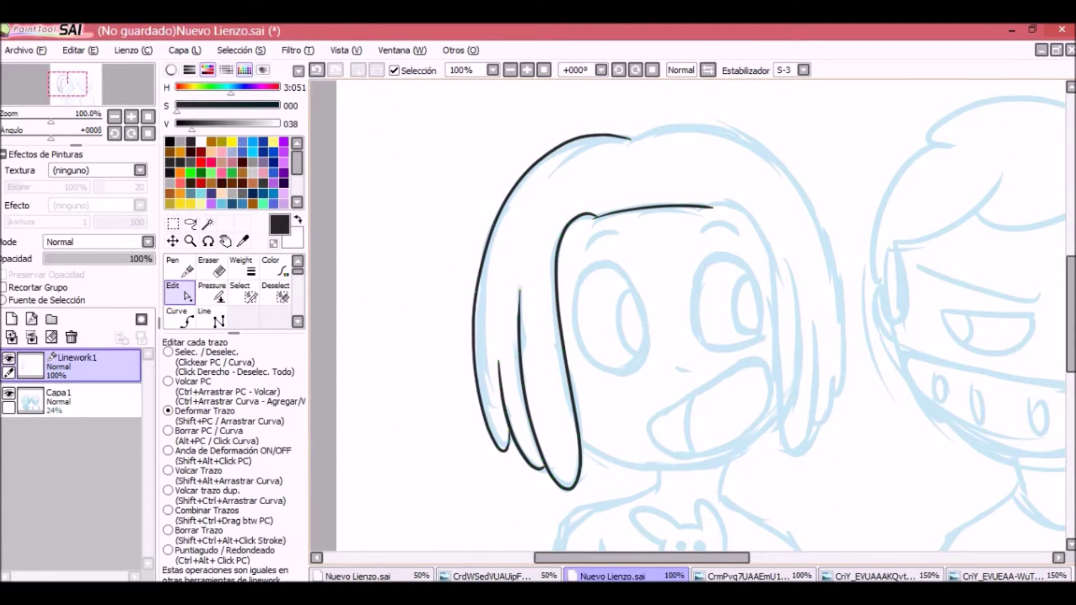
{"action": "key", "text": "n"}
{"action": "mouse_move", "coordinate": [631, 134]}
{"action": "left_mouse_down"}
{"action": "mouse_move", "coordinate": [827, 369]}
{"action": "mouse_move", "coordinate": [818, 418]}
{"action": "left_mouse_up"}
{"action": "key", "text": "ctrl+z"}
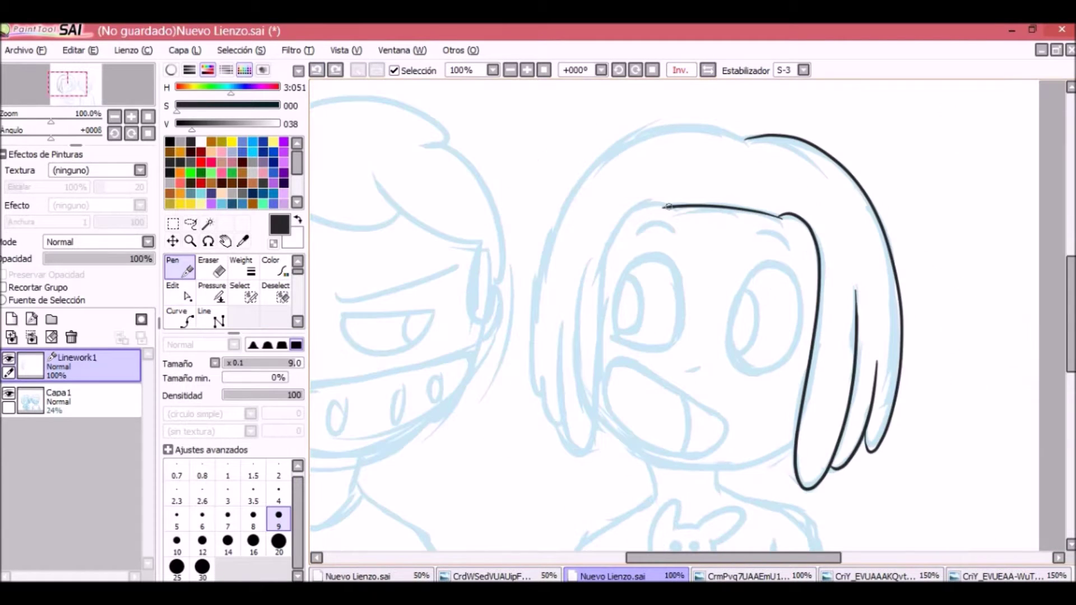
Step: Ink the long lock from the fringe's open end and the short strand behind it, reshaping both to the sketch
{"action": "left_click_drag", "start_coordinate": [667, 203], "coordinate": [562, 324]}
{"action": "key", "text": "e"}
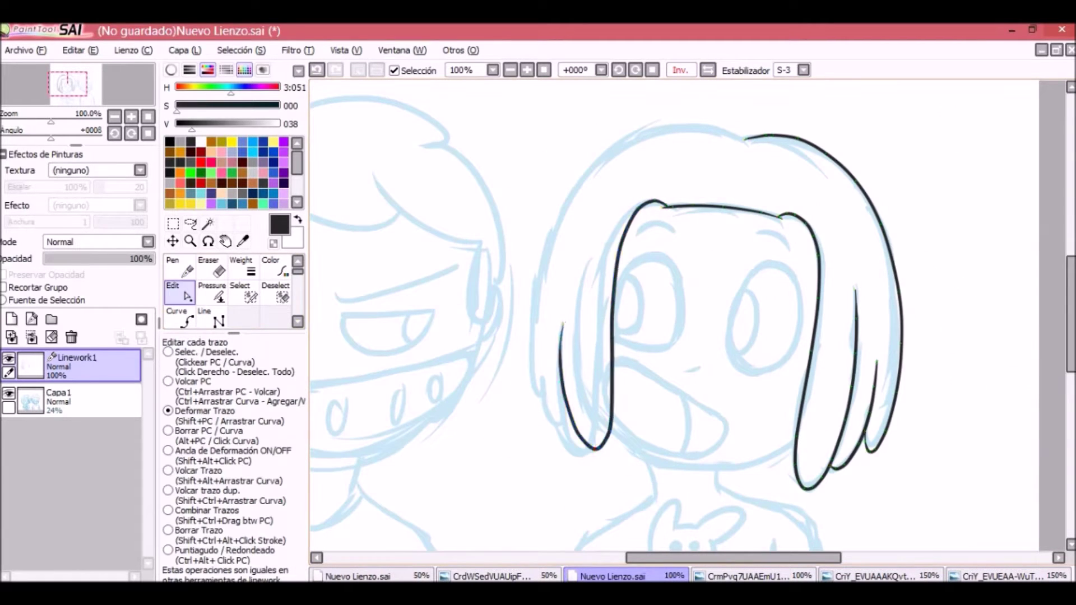
{"action": "left_click_drag", "start_coordinate": [593, 364], "coordinate": [599, 371]}
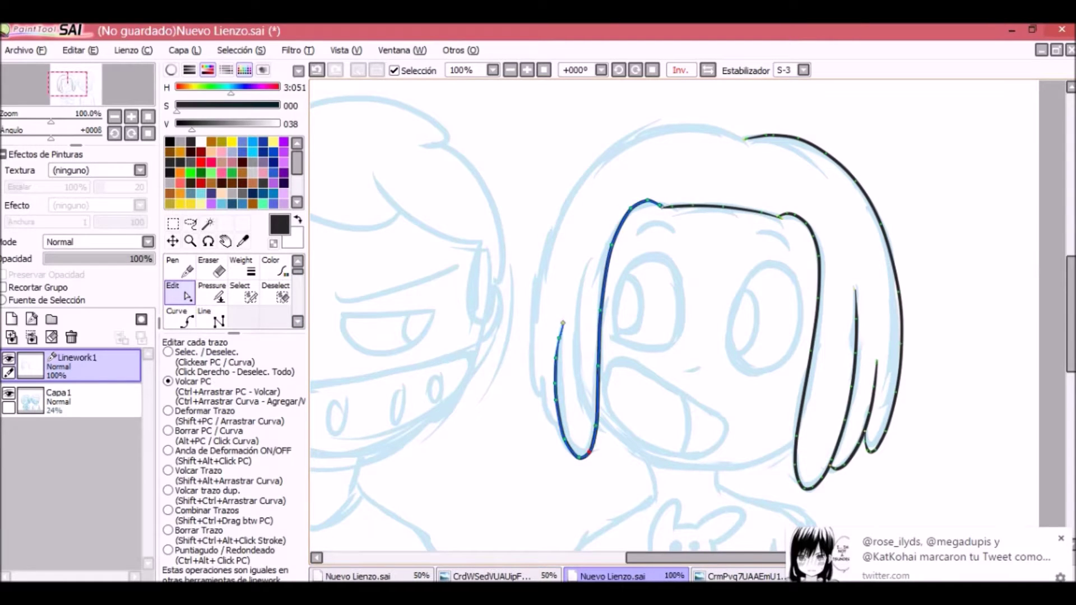
{"action": "key", "text": "n"}
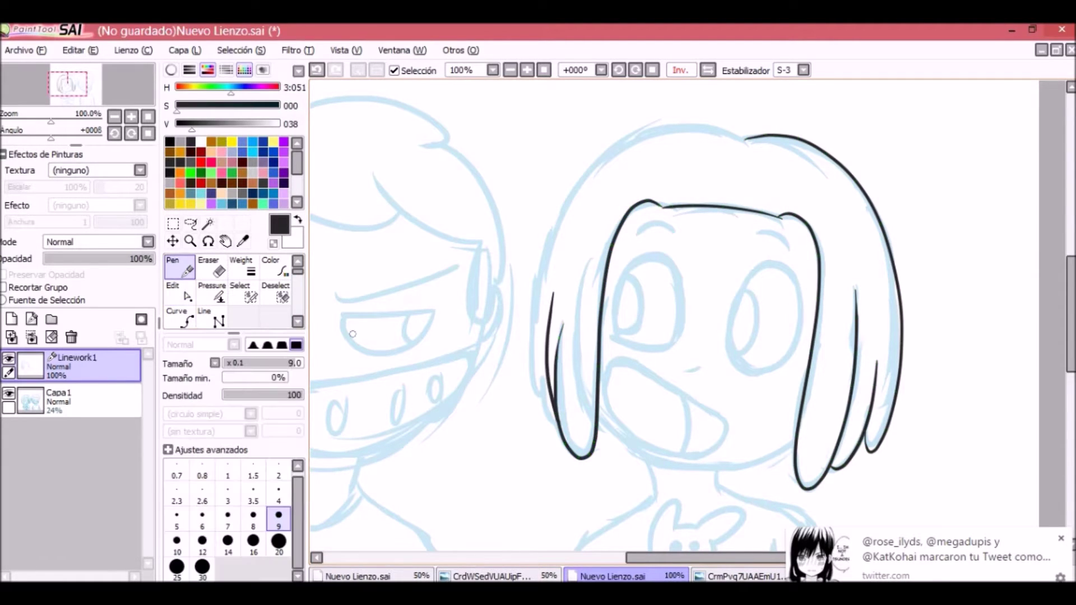
{"action": "key", "text": "c"}
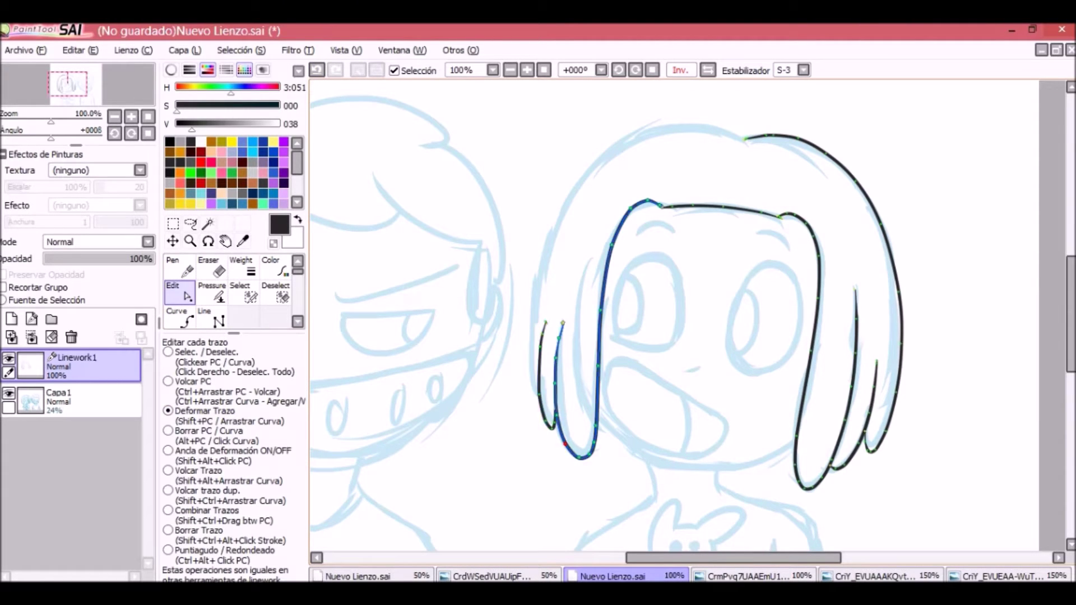
{"action": "key", "text": "n"}
{"action": "key", "text": "ctrl+z"}
{"action": "key", "text": "ctrl+y"}
{"action": "key", "text": "ctrl+z"}
{"action": "mouse_move", "coordinate": [745, 137]}
{"action": "left_mouse_down"}
{"action": "mouse_move", "coordinate": [531, 280]}
{"action": "mouse_move", "coordinate": [529, 376]}
{"action": "left_mouse_up"}
{"action": "key", "text": "ctrl+z"}
{"action": "key", "text": "ctrl+z"}
{"action": "left_click_drag", "start_coordinate": [742, 134], "coordinate": [532, 401]}
{"action": "key", "text": "ctrl+z"}
{"action": "left_click_drag", "start_coordinate": [744, 137], "coordinate": [530, 375]}
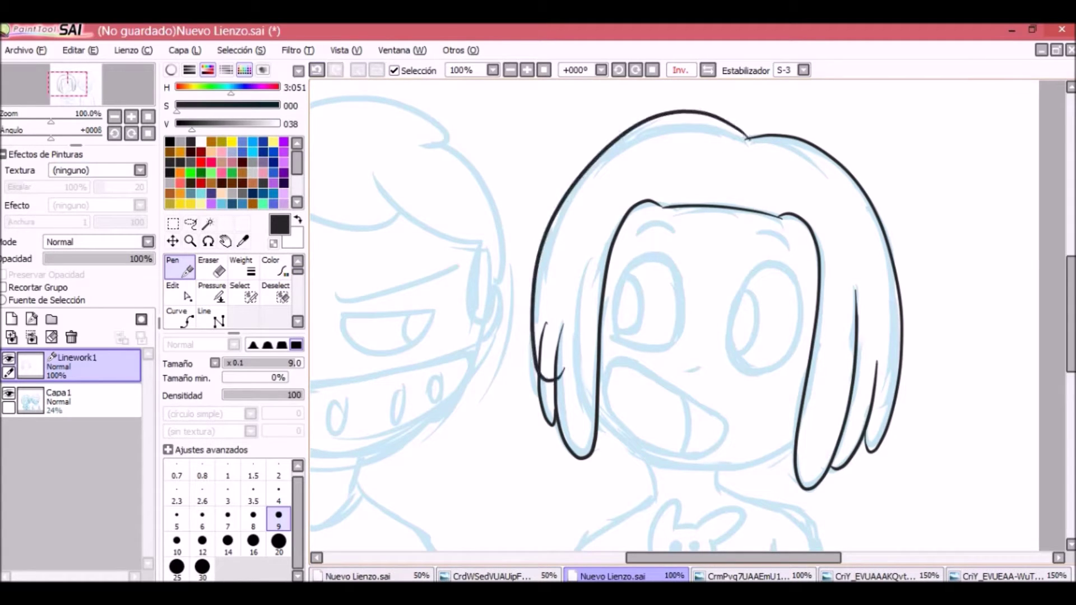
{"action": "key", "text": "ctrl+z"}
{"action": "left_click_drag", "start_coordinate": [415, 145], "coordinate": [489, 110]}
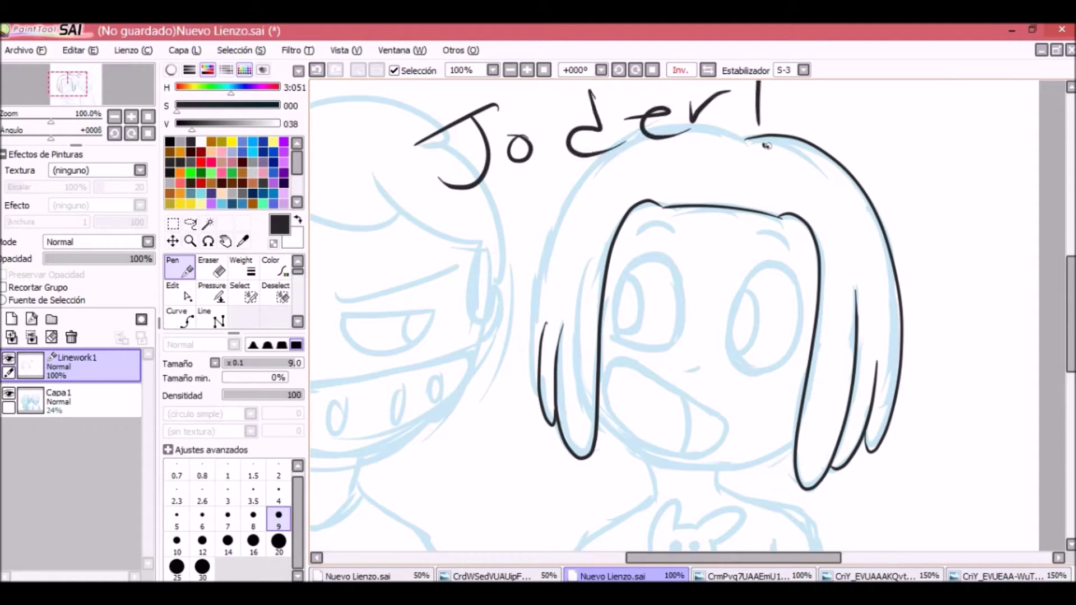
{"action": "key", "text": "ctrl+z"}
{"action": "key", "text": "ctrl+z"}
{"action": "key", "text": "ctrl+z"}
{"action": "key", "text": "ctrl+z"}
{"action": "key", "text": "ctrl+z"}
{"action": "key", "text": "ctrl+z"}
{"action": "key", "text": "ctrl+z"}
{"action": "key", "text": "ctrl+z"}
{"action": "key", "text": "ctrl+z"}
{"action": "key", "text": "ctrl+z"}
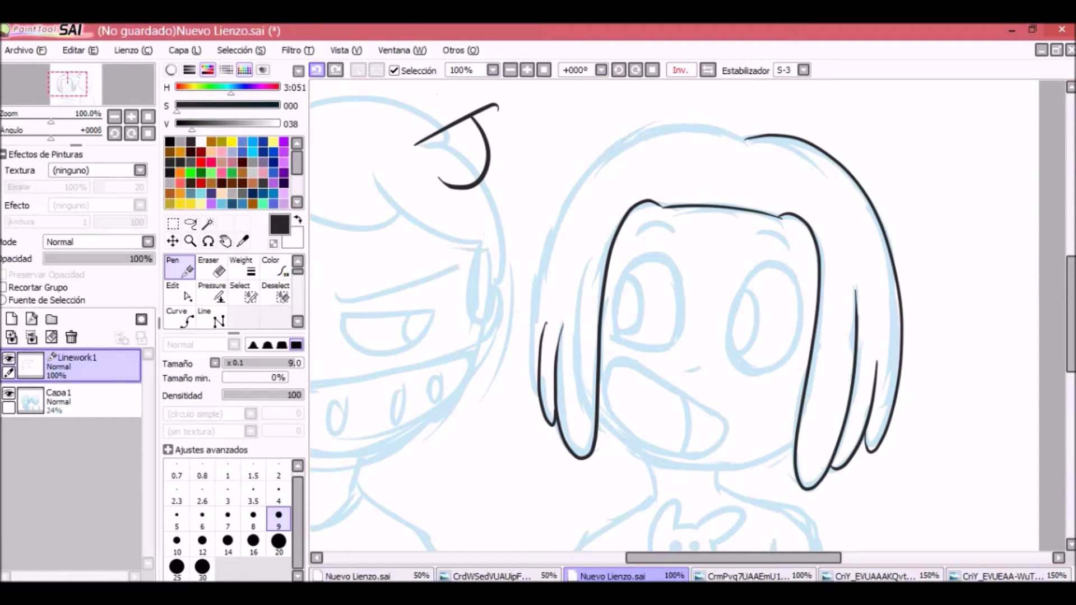
Step: Ink the remaining outer hair contour from the crown to the short strand nearest the second character, deforming it to fit
{"action": "mouse_move", "coordinate": [746, 137]}
{"action": "left_mouse_down"}
{"action": "mouse_move", "coordinate": [529, 375]}
{"action": "mouse_move", "coordinate": [681, 116]}
{"action": "mouse_move", "coordinate": [530, 370]}
{"action": "left_mouse_up"}
{"action": "key", "text": "ctrl+z"}
{"action": "left_click", "coordinate": [178, 291]}
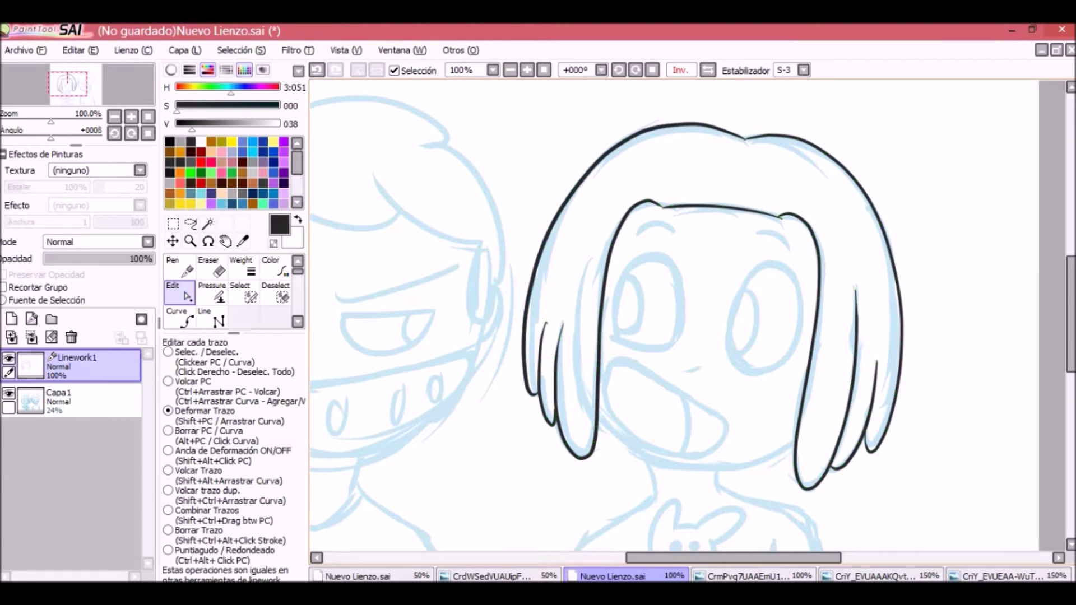
Step: Ink the arched outline of the eye nearest the second character, reshape it to the sketch, and close it with a lower lid line
{"action": "key", "text": "n"}
{"action": "scroll", "coordinate": [672, 308], "scroll_direction": "up", "scroll_amount": 2}
{"action": "mouse_move", "coordinate": [535, 355]}
{"action": "left_mouse_down"}
{"action": "mouse_move", "coordinate": [653, 252]}
{"action": "mouse_move", "coordinate": [666, 367]}
{"action": "left_mouse_up"}
{"action": "key", "text": "c"}
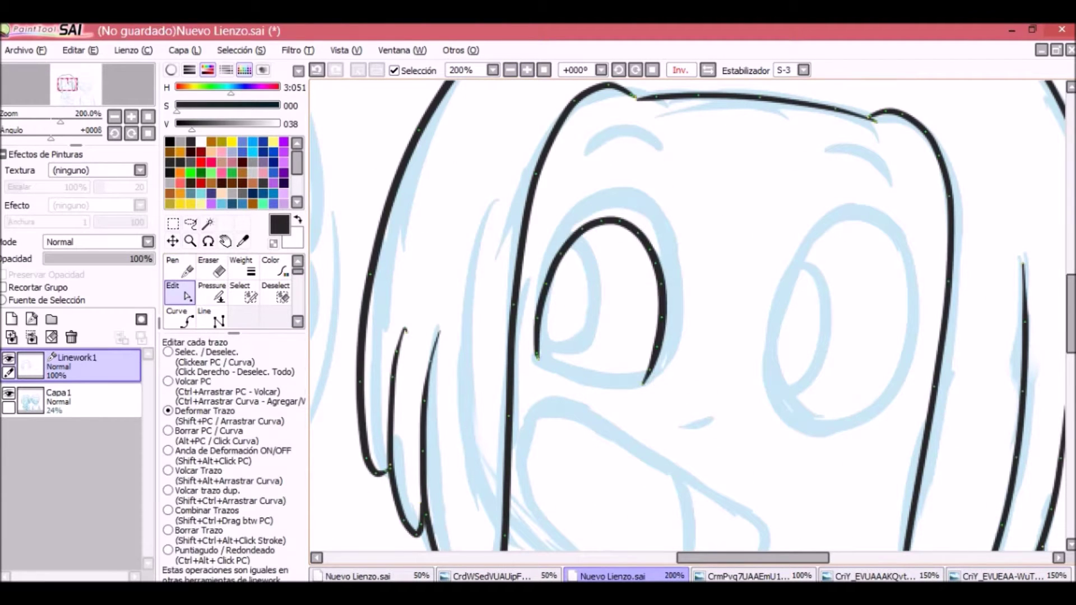
{"action": "left_click_drag", "start_coordinate": [639, 230], "coordinate": [658, 220]}
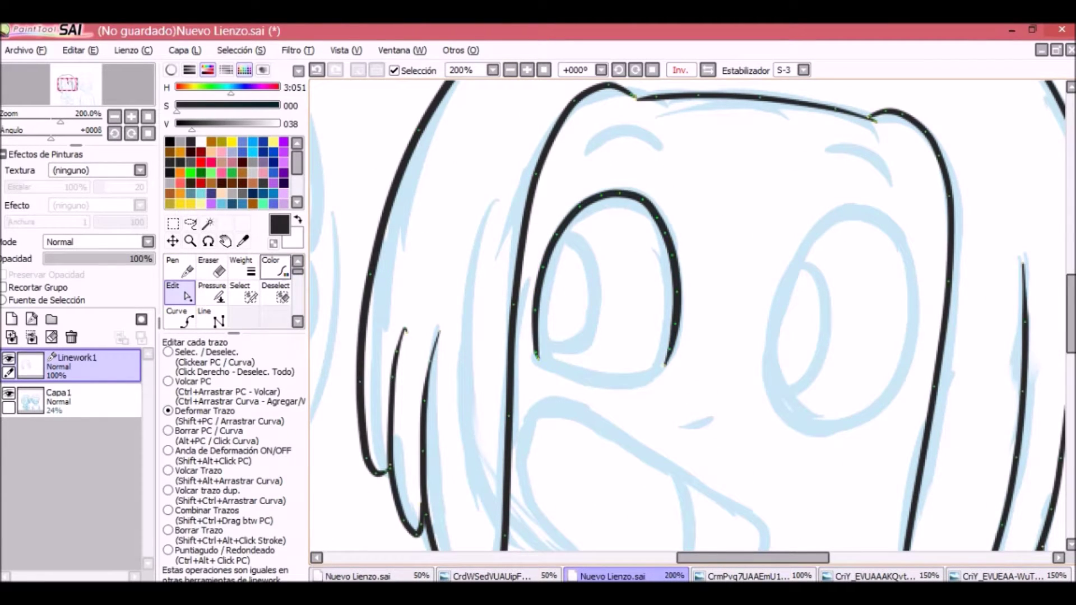
{"action": "key", "text": "n"}
{"action": "left_click_drag", "start_coordinate": [536, 356], "coordinate": [633, 369]}
{"action": "left_click_drag", "start_coordinate": [868, 216], "coordinate": [876, 230]}
{"action": "key", "text": "ctrl+z"}
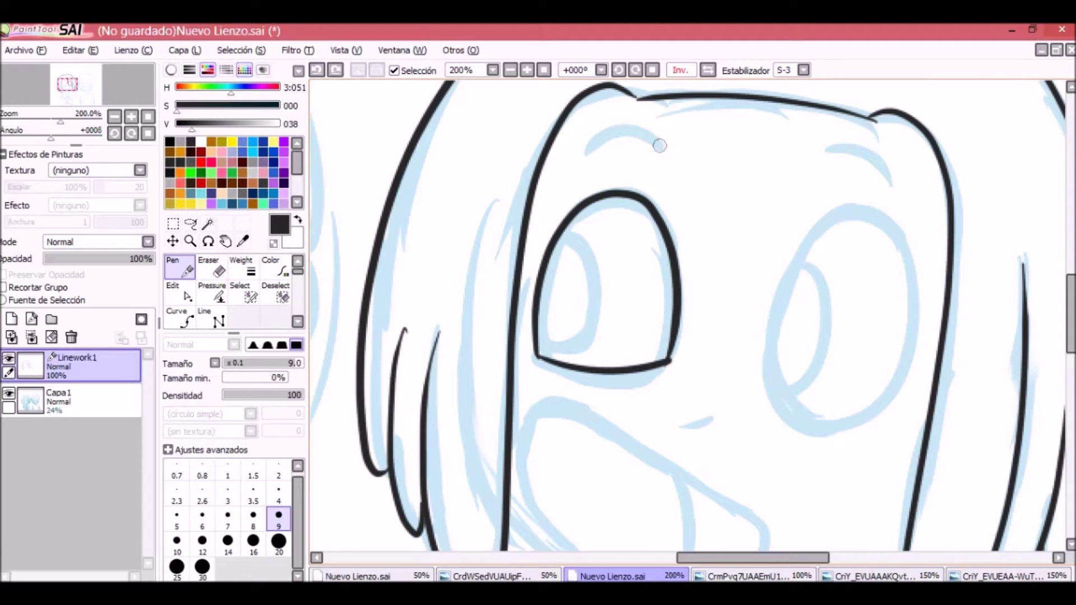
Step: Ink the iris curve inside the outlined eye, along with both eyebrows and the small nose stroke
{"action": "left_click_drag", "start_coordinate": [562, 232], "coordinate": [541, 332]}
{"action": "key", "text": "ctrl+z"}
{"action": "left_click_drag", "start_coordinate": [562, 232], "coordinate": [540, 332]}
{"action": "key", "text": "ctrl+z"}
{"action": "key", "text": "c"}
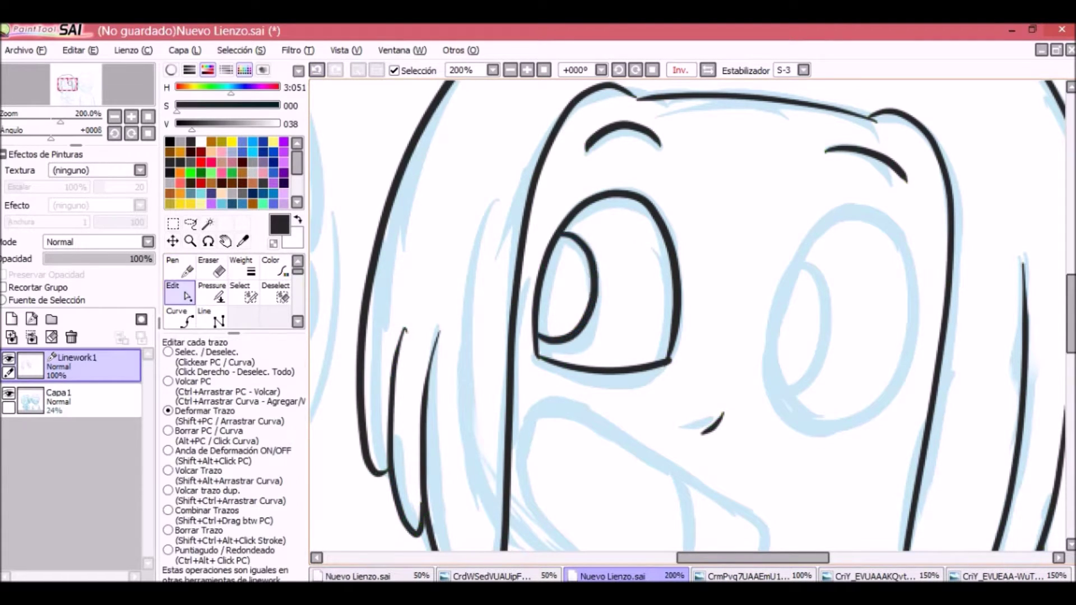
Step: Ink the iris curve of the girl's other eye over the sketch
{"action": "key", "text": "n"}
{"action": "left_click_drag", "start_coordinate": [808, 252], "coordinate": [781, 344]}
{"action": "left_click_drag", "start_coordinate": [872, 220], "coordinate": [785, 415]}
{"action": "key", "text": "ctrl+z"}
{"action": "scroll", "coordinate": [613, 272], "scroll_direction": "down", "scroll_amount": 3}
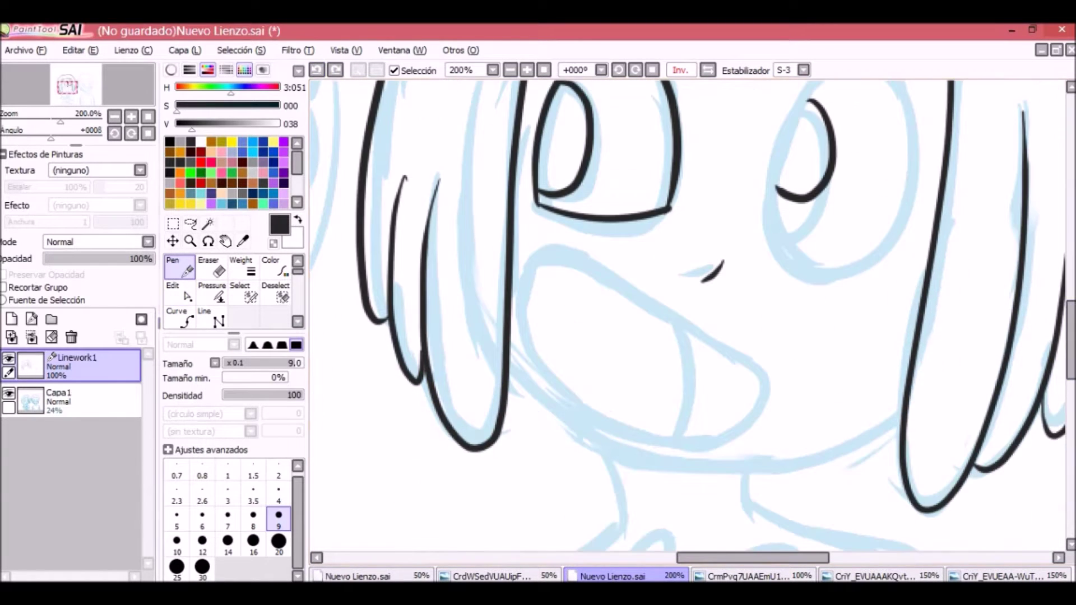
Step: Outline the girl's other eye as a closed oval around its iris with the Curve tool
{"action": "key", "text": "v"}
{"action": "scroll", "coordinate": [695, 313], "scroll_direction": "up", "scroll_amount": 1}
{"action": "scroll", "coordinate": [695, 313], "scroll_direction": "up", "scroll_amount": 3}
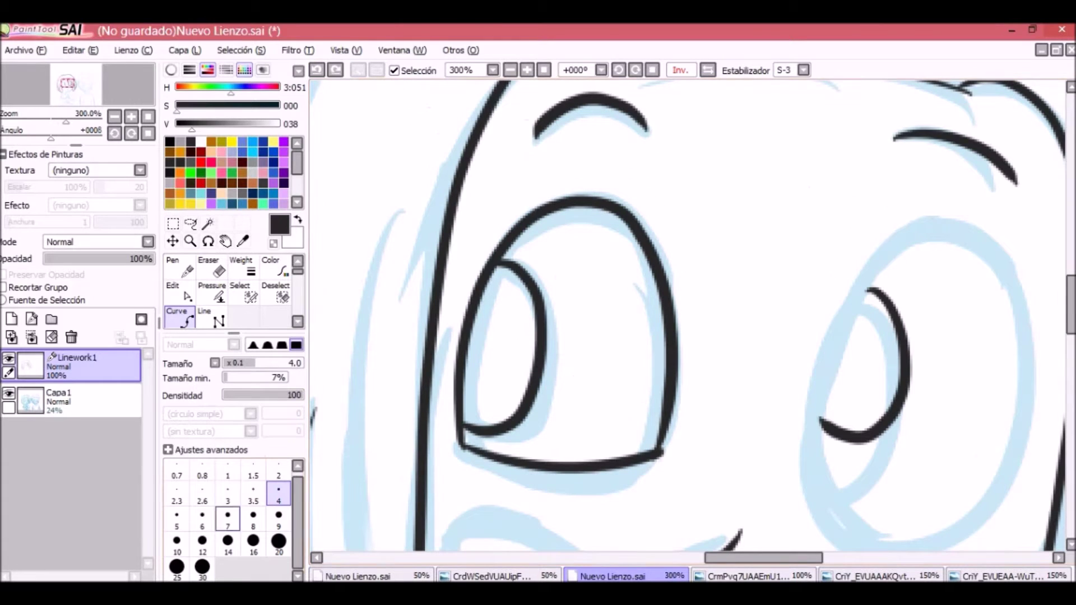
{"action": "left_click", "coordinate": [202, 514]}
{"action": "left_click", "coordinate": [965, 239]}
{"action": "left_click", "coordinate": [814, 359]}
{"action": "left_click", "coordinate": [857, 535]}
{"action": "left_click", "coordinate": [1003, 504]}
{"action": "left_click", "coordinate": [1034, 390]}
{"action": "double_click", "coordinate": [965, 239]}
{"action": "scroll", "coordinate": [689, 313], "scroll_direction": "down", "scroll_amount": 1}
{"action": "scroll", "coordinate": [689, 313], "scroll_direction": "right", "scroll_amount": 2}
Step: Move the oval eye's control points to smooth its shape and deform the iris curve to meet its edge
{"action": "left_click", "coordinate": [179, 292]}
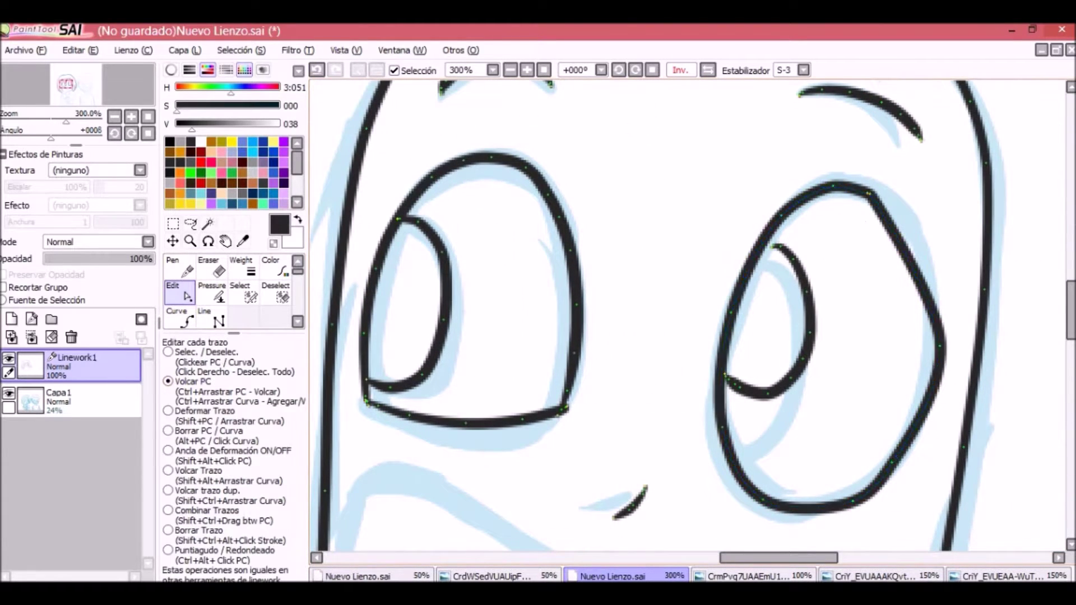
{"action": "mouse_move", "coordinate": [940, 346]}
{"action": "left_mouse_down"}
{"action": "mouse_move", "coordinate": [933, 279]}
{"action": "mouse_move", "coordinate": [925, 395]}
{"action": "left_mouse_up"}
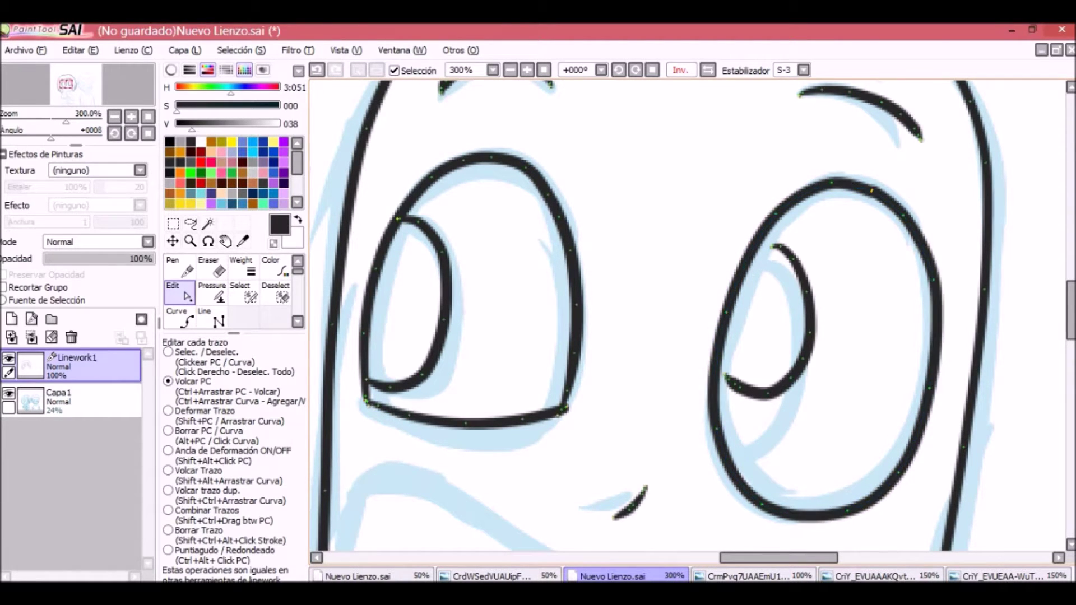
{"action": "mouse_move", "coordinate": [807, 336]}
{"action": "left_mouse_down"}
{"action": "mouse_move", "coordinate": [798, 313]}
{"action": "mouse_move", "coordinate": [784, 348]}
{"action": "left_mouse_up"}
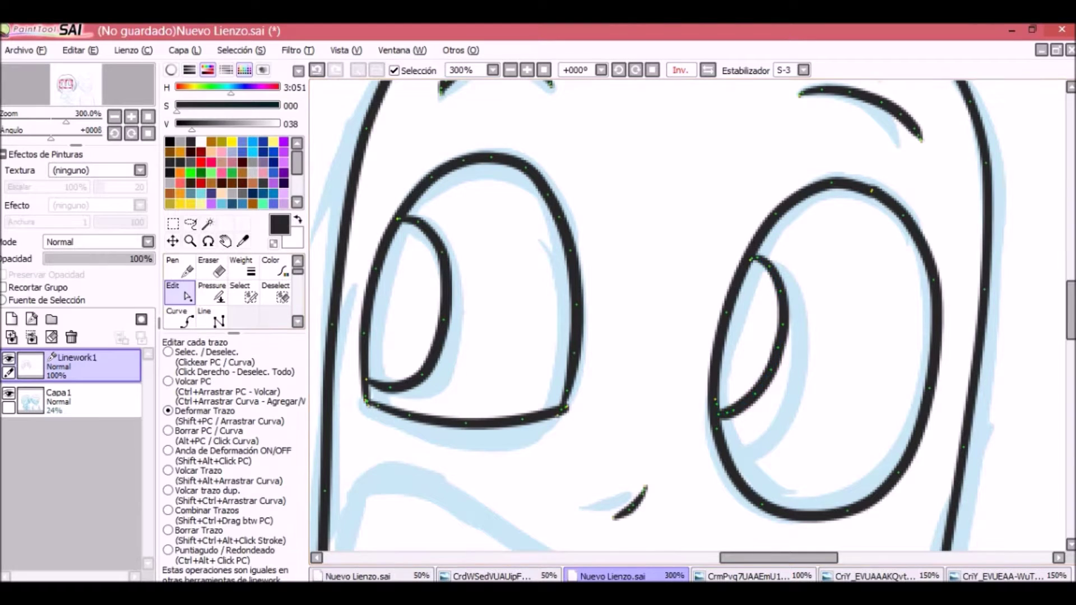
Step: Ink the closed outline of the girl's open mouth over the sketch
{"action": "key", "text": "n"}
{"action": "scroll", "coordinate": [610, 100], "scroll_direction": "down", "scroll_amount": 5}
{"action": "scroll", "coordinate": [578, 540], "scroll_direction": "left", "scroll_amount": 5}
{"action": "mouse_move", "coordinate": [540, 265]}
{"action": "left_mouse_down"}
{"action": "mouse_move", "coordinate": [560, 432]}
{"action": "mouse_move", "coordinate": [454, 348]}
{"action": "left_mouse_up"}
{"action": "key", "text": "ctrl+z"}
{"action": "mouse_move", "coordinate": [510, 279]}
{"action": "left_mouse_down"}
{"action": "mouse_move", "coordinate": [723, 364]}
{"action": "mouse_move", "coordinate": [535, 256]}
{"action": "left_mouse_up"}
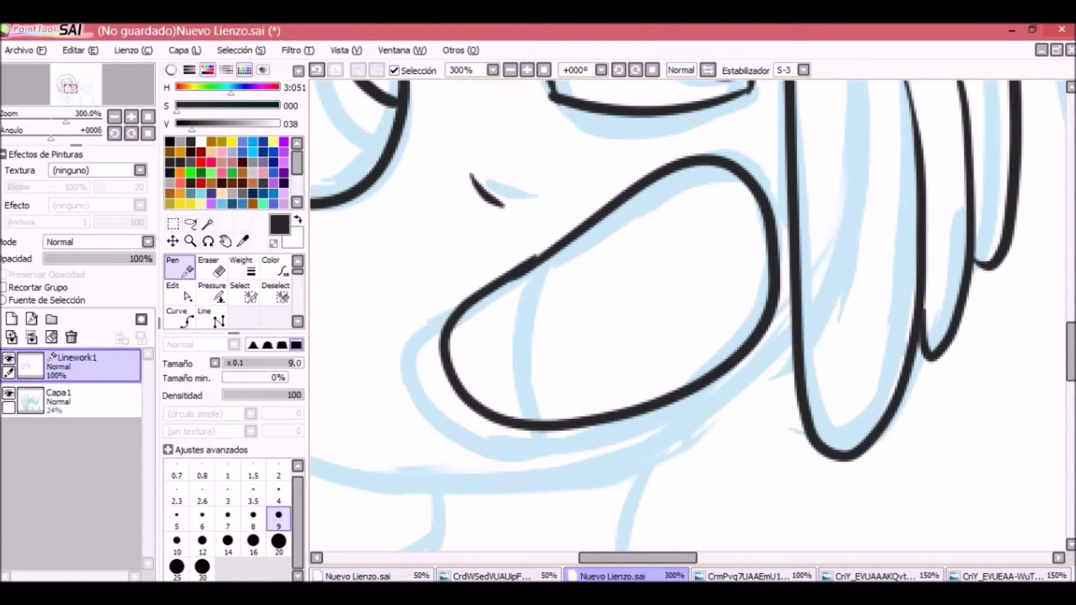
Step: Reshape the mouth outline's narrow end and lower edge to the sketch, and ink the curved line across its inside
{"action": "key", "text": "c"}
{"action": "left_click_drag", "start_coordinate": [442, 339], "coordinate": [412, 354]}
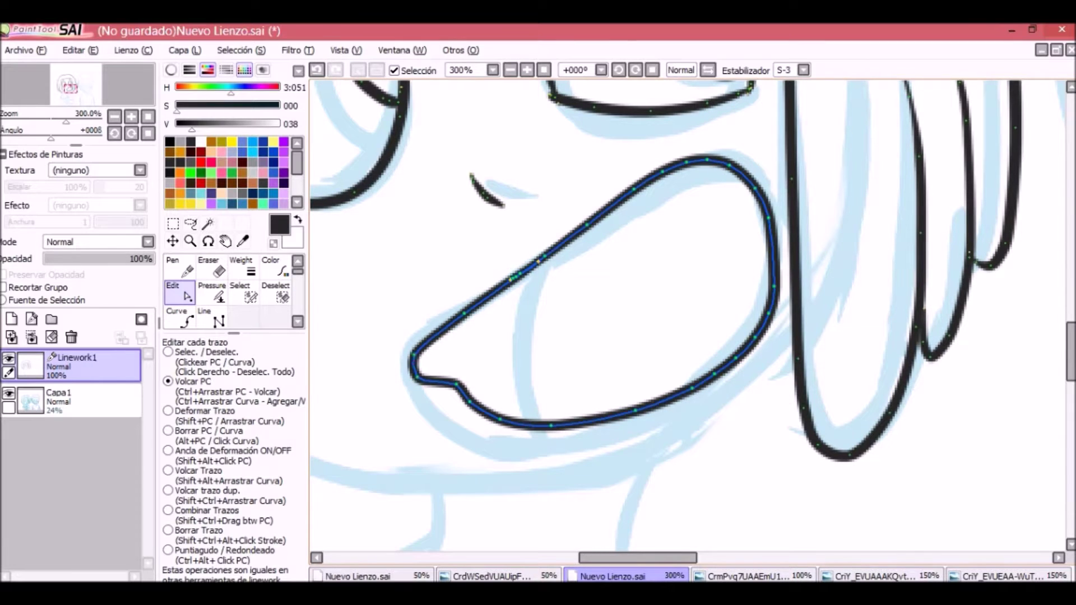
{"action": "left_click_drag", "start_coordinate": [442, 384], "coordinate": [431, 431]}
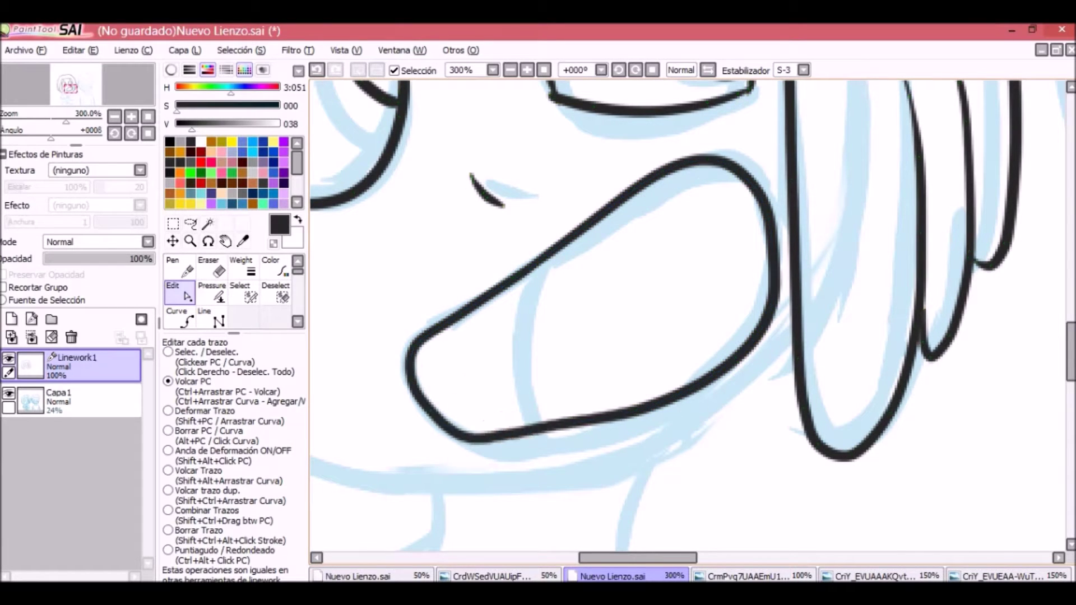
{"action": "left_click_drag", "start_coordinate": [765, 310], "coordinate": [767, 283]}
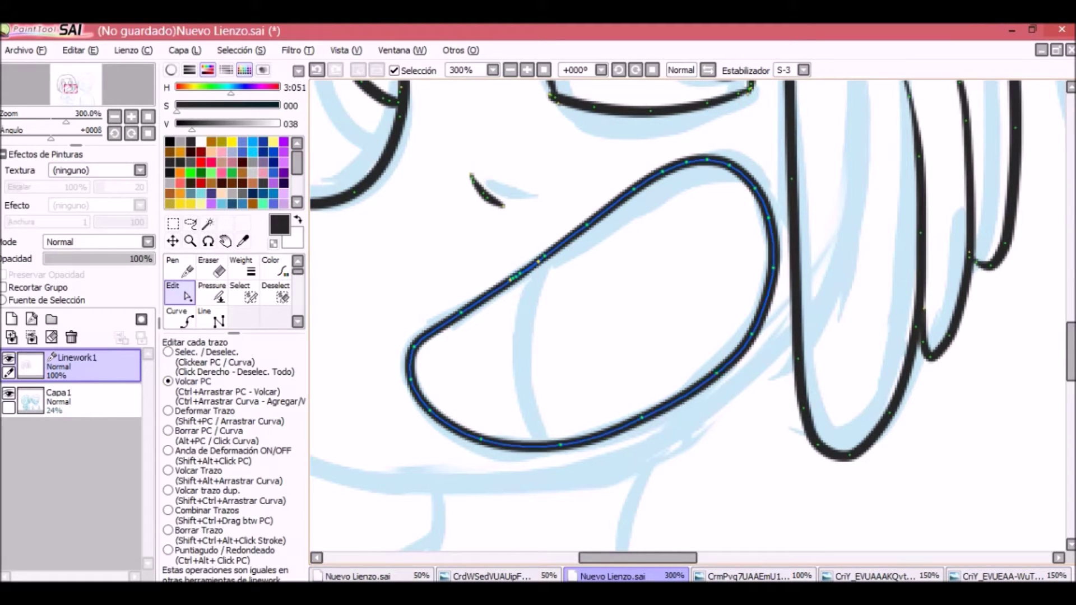
{"action": "left_click_drag", "start_coordinate": [537, 261], "coordinate": [545, 432]}
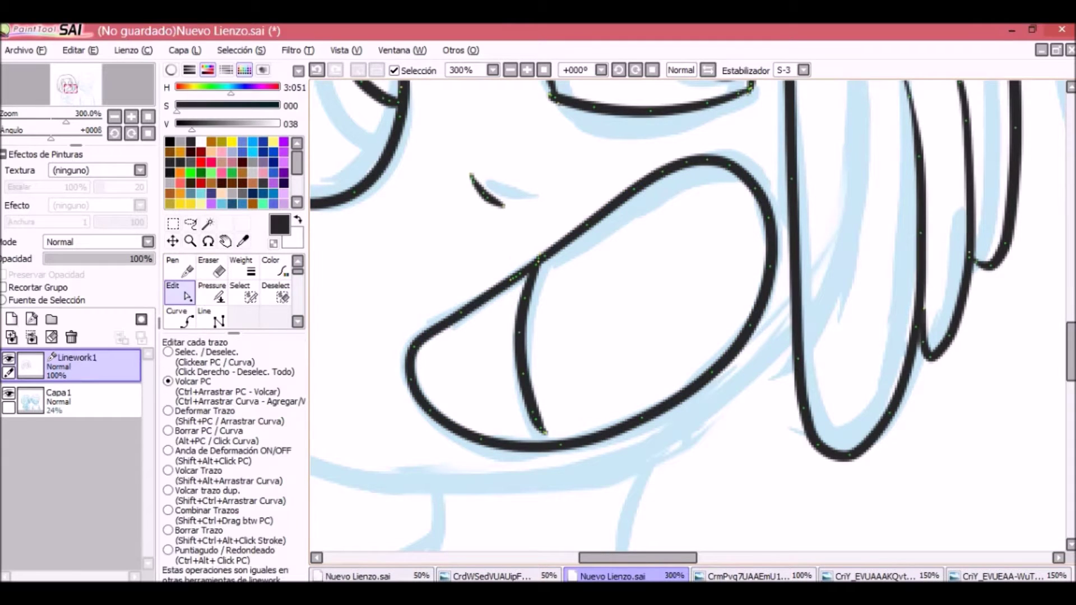
Step: Ink the jawline between the two long hair locks, extending and deforming it so both ends meet the locks
{"action": "key", "text": "n"}
{"action": "scroll", "coordinate": [610, 517], "scroll_direction": "down", "scroll_amount": 4}
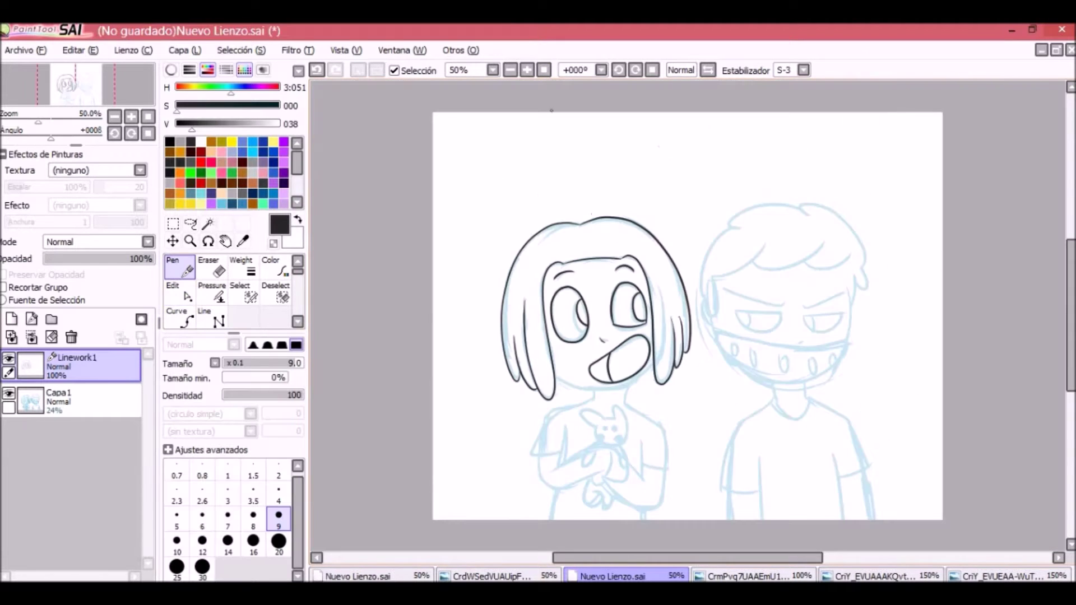
{"action": "scroll", "coordinate": [610, 517], "scroll_direction": "up", "scroll_amount": 3}
{"action": "scroll", "coordinate": [611, 517], "scroll_direction": "down", "scroll_amount": 3}
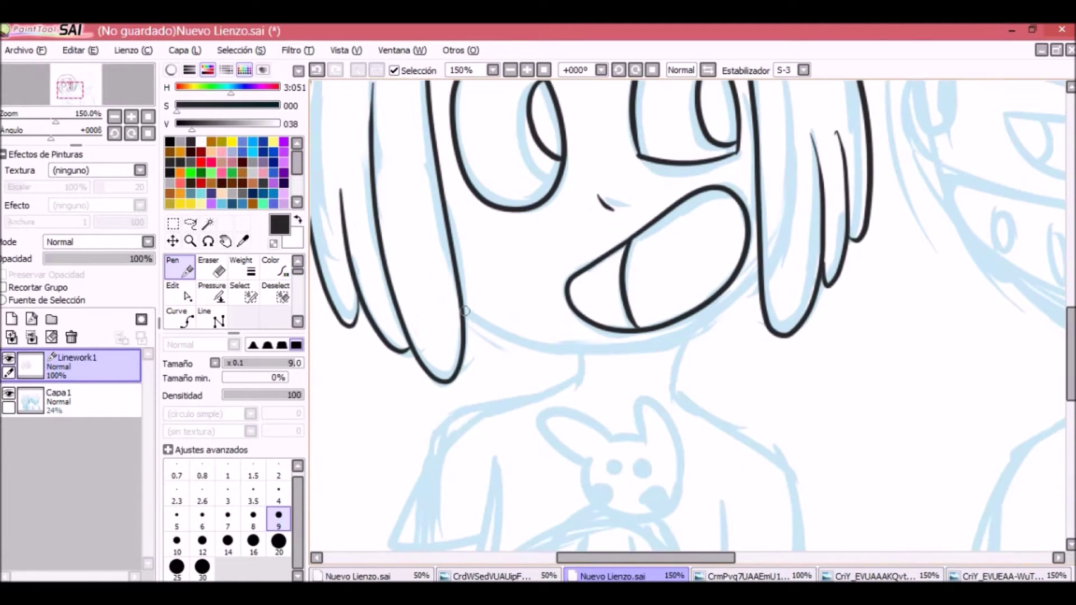
{"action": "key", "text": "c"}
{"action": "left_click_drag", "start_coordinate": [706, 336], "coordinate": [740, 302]}
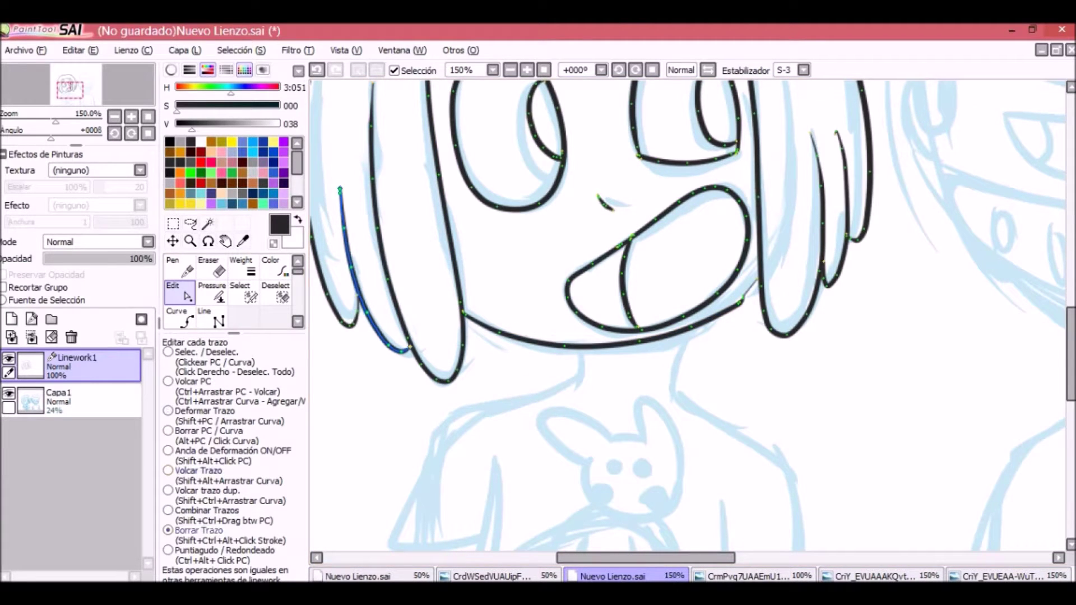
{"action": "key", "text": "ctrl+z"}
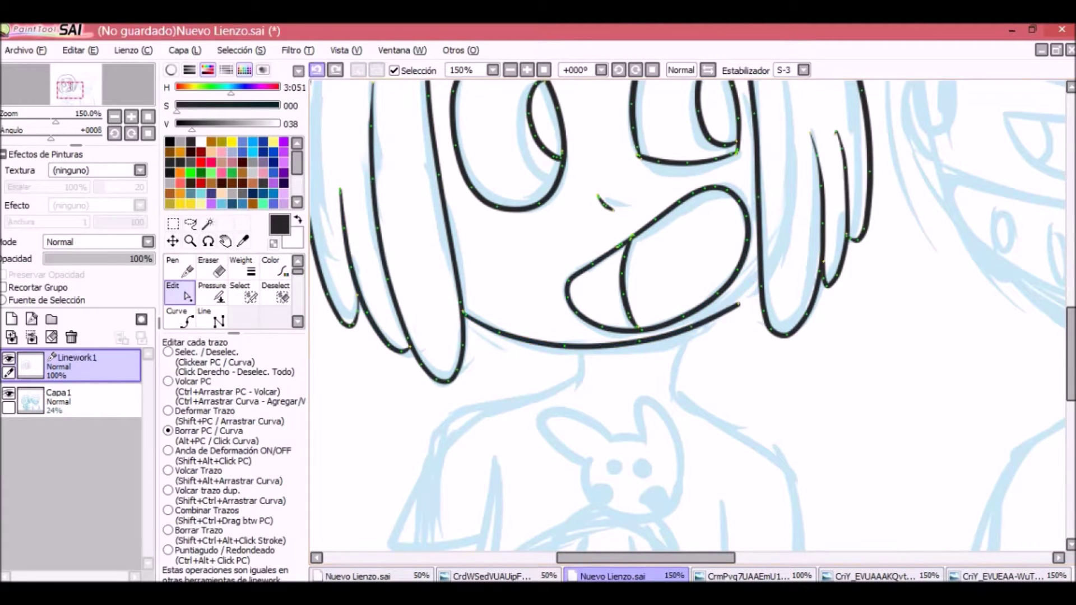
{"action": "left_click_drag", "start_coordinate": [740, 303], "coordinate": [761, 286]}
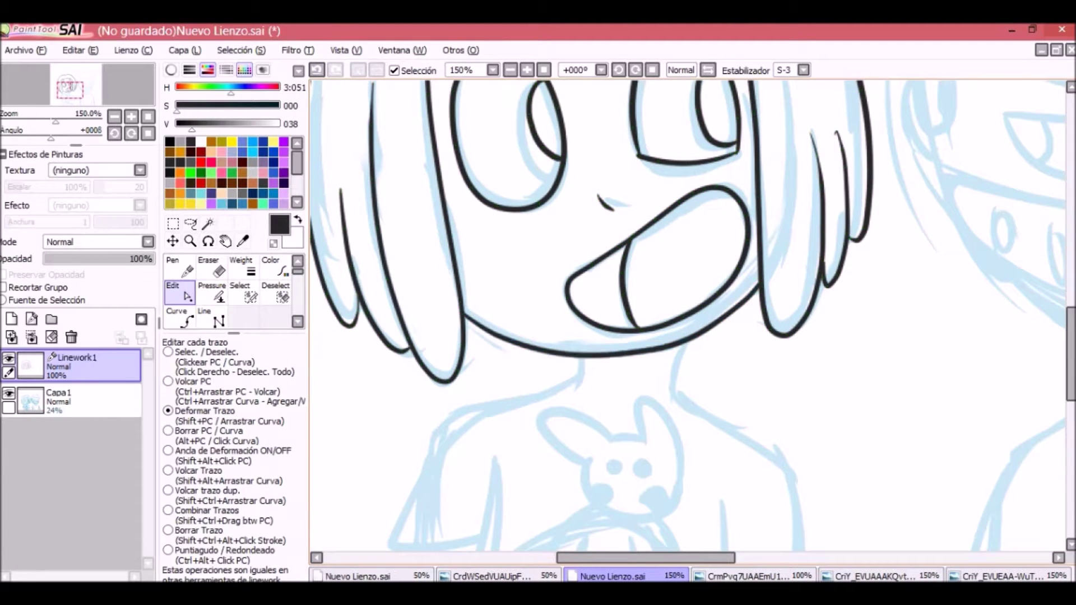
Step: Ink the girl's neck and collar lines, and the outline of the bunny's head with both ears on her chest
{"action": "key", "text": "n"}
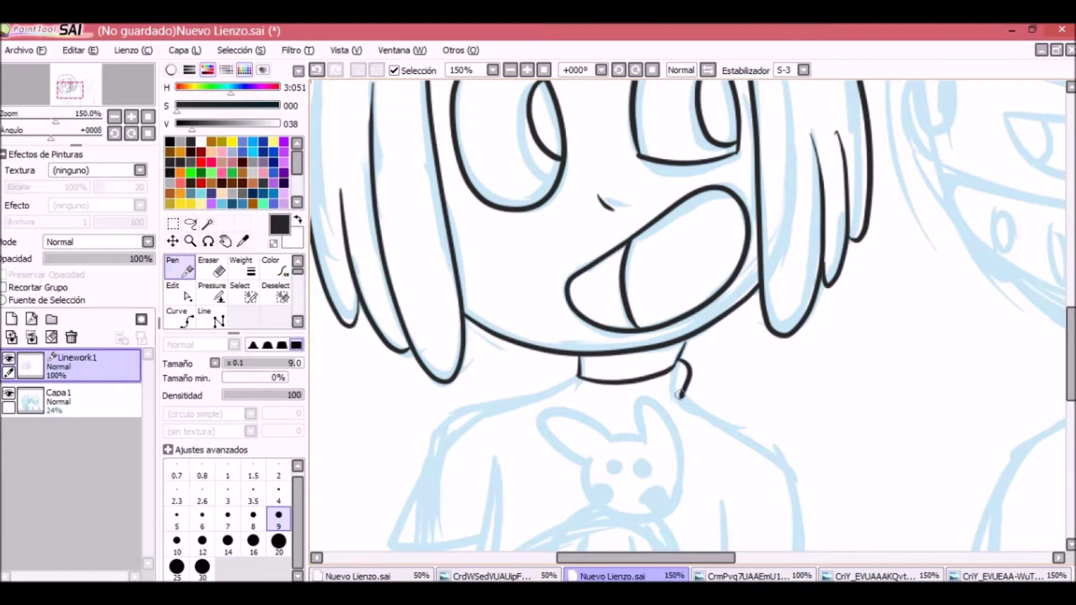
{"action": "scroll", "coordinate": [741, 332], "scroll_direction": "down", "scroll_amount": 3}
{"action": "key", "text": "ctrl+plus"}
{"action": "left_click_drag", "start_coordinate": [599, 207], "coordinate": [673, 449]}
{"action": "key", "text": "ctrl+z"}
{"action": "left_click_drag", "start_coordinate": [501, 253], "coordinate": [496, 339]}
{"action": "key", "text": "ctrl+z"}
{"action": "mouse_move", "coordinate": [535, 286]}
{"action": "left_mouse_down"}
{"action": "mouse_move", "coordinate": [395, 258]}
{"action": "mouse_move", "coordinate": [454, 327]}
{"action": "mouse_move", "coordinate": [499, 341]}
{"action": "left_mouse_up"}
{"action": "key", "text": "ctrl+z"}
{"action": "key", "text": "ctrl+z"}
{"action": "mouse_move", "coordinate": [536, 286]}
{"action": "left_mouse_down"}
{"action": "mouse_move", "coordinate": [492, 322]}
{"action": "mouse_move", "coordinate": [605, 294]}
{"action": "left_mouse_up"}
Step: Deform the bunny's ear and head outline so the strokes join cleanly at the corners and follow the sketch
{"action": "left_click", "coordinate": [179, 292]}
{"action": "left_click_drag", "start_coordinate": [589, 224], "coordinate": [582, 227]}
{"action": "left_click", "coordinate": [168, 411]}
{"action": "mouse_move", "coordinate": [482, 313]}
{"action": "left_mouse_down"}
{"action": "mouse_move", "coordinate": [473, 305]}
{"action": "mouse_move", "coordinate": [489, 318]}
{"action": "left_mouse_up"}
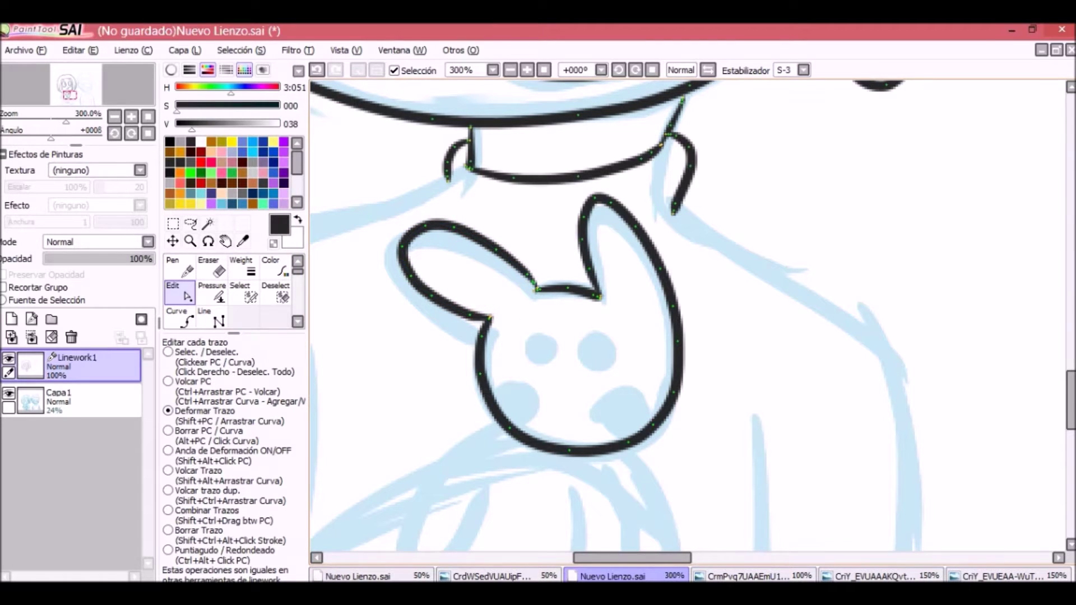
{"action": "left_click_drag", "start_coordinate": [610, 203], "coordinate": [617, 196]}
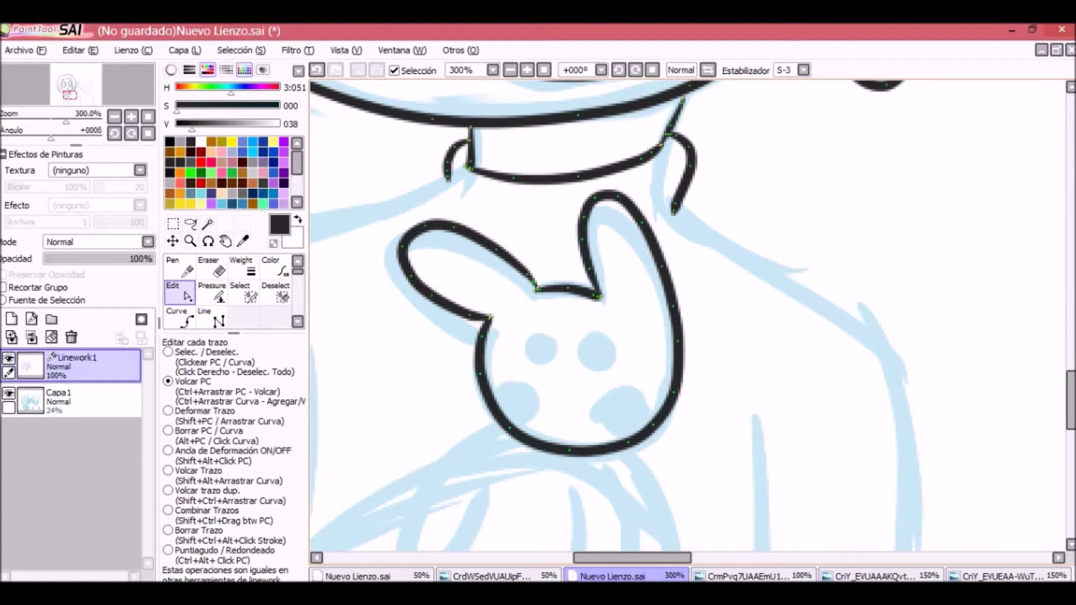
{"action": "key", "text": "ctrl+z"}
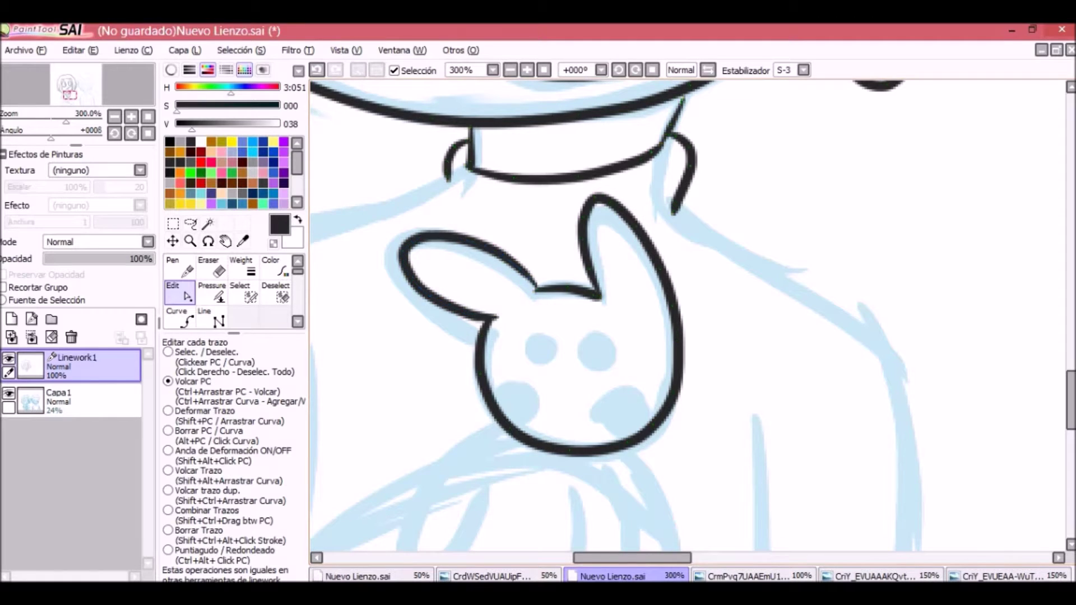
{"action": "key", "text": "shift"}
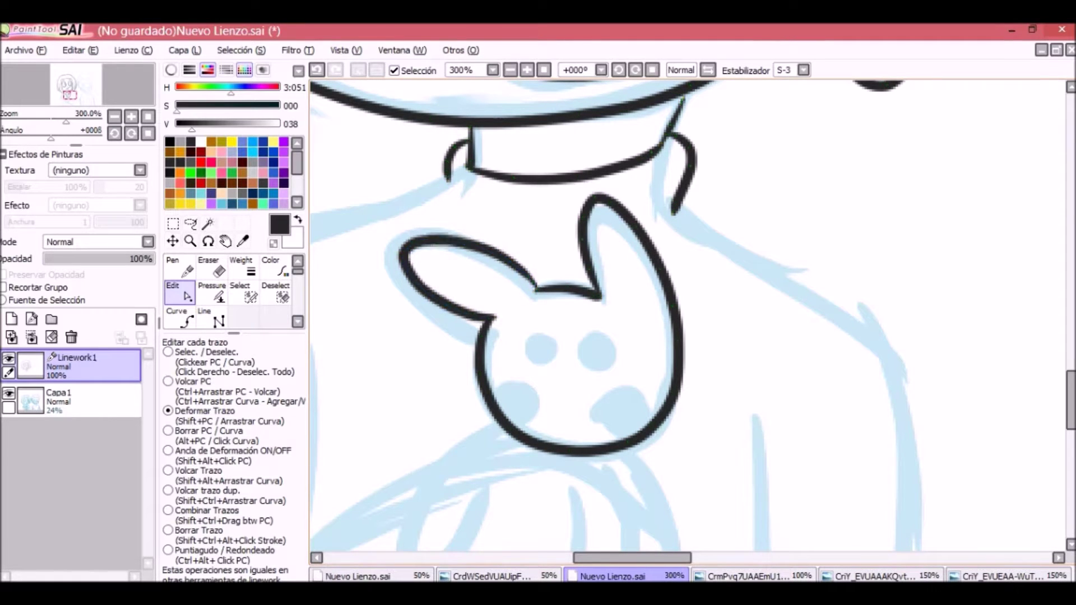
Step: Ink the bunny's two hanging arms and the body and hand lines between them below its head
{"action": "key", "text": "n"}
{"action": "scroll", "coordinate": [687, 314], "scroll_direction": "down", "scroll_amount": 4}
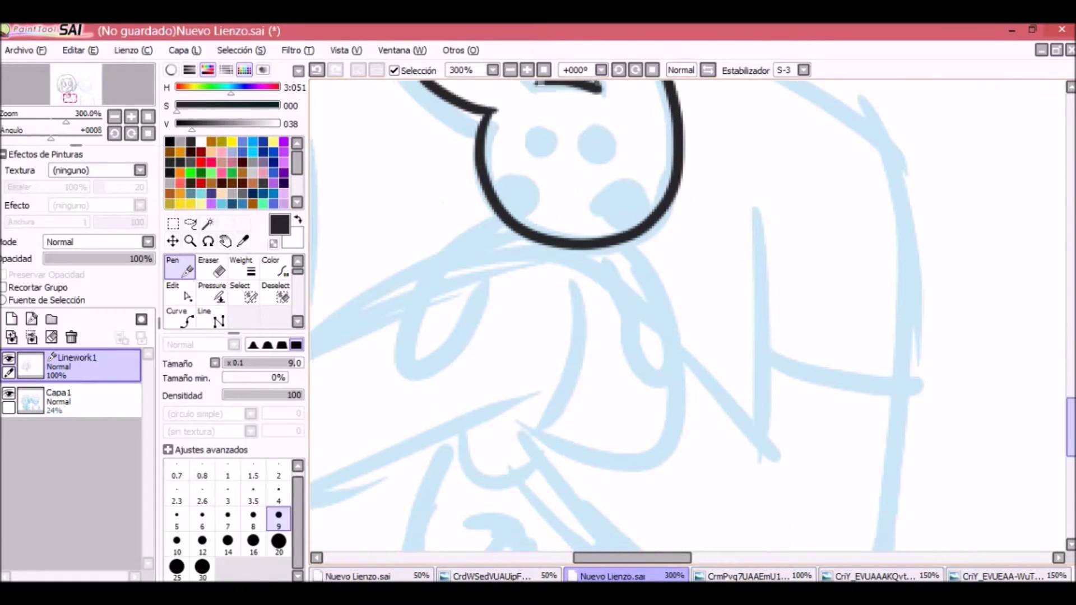
{"action": "mouse_move", "coordinate": [497, 221]}
{"action": "left_mouse_down"}
{"action": "mouse_move", "coordinate": [406, 373]}
{"action": "mouse_move", "coordinate": [524, 260]}
{"action": "left_mouse_up"}
{"action": "left_click_drag", "start_coordinate": [639, 241], "coordinate": [672, 417]}
{"action": "left_click_drag", "start_coordinate": [619, 280], "coordinate": [667, 417]}
{"action": "left_click_drag", "start_coordinate": [524, 263], "coordinate": [568, 263]}
{"action": "mouse_move", "coordinate": [645, 480]}
{"action": "left_mouse_down"}
{"action": "mouse_move", "coordinate": [553, 436]}
{"action": "mouse_move", "coordinate": [572, 267]}
{"action": "left_mouse_up"}
{"action": "scroll", "coordinate": [709, 408], "scroll_direction": "left", "scroll_amount": 3}
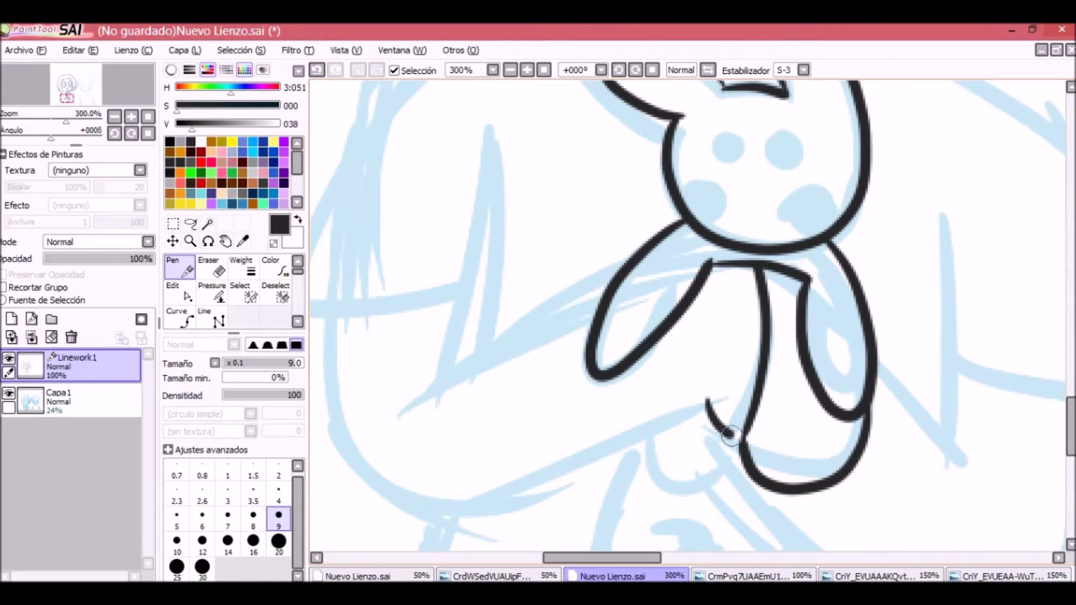
{"action": "scroll", "coordinate": [525, 90], "scroll_direction": "down", "scroll_amount": 1}
{"action": "left_click", "coordinate": [180, 293]}
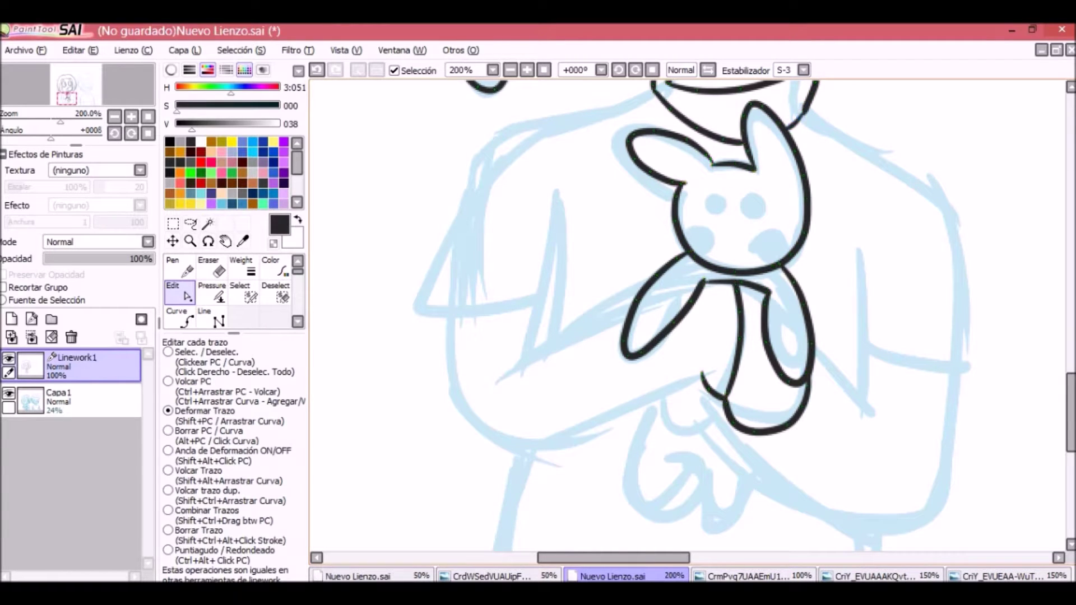
Step: Ink the girl's shoulder and sleeve beside the bunny's drooping ear, including inner line and hem, and deform the sleeve's outer edge
{"action": "left_click", "coordinate": [179, 268]}
{"action": "mouse_move", "coordinate": [653, 84]}
{"action": "left_mouse_down"}
{"action": "mouse_move", "coordinate": [447, 203]}
{"action": "mouse_move", "coordinate": [424, 327]}
{"action": "left_mouse_up"}
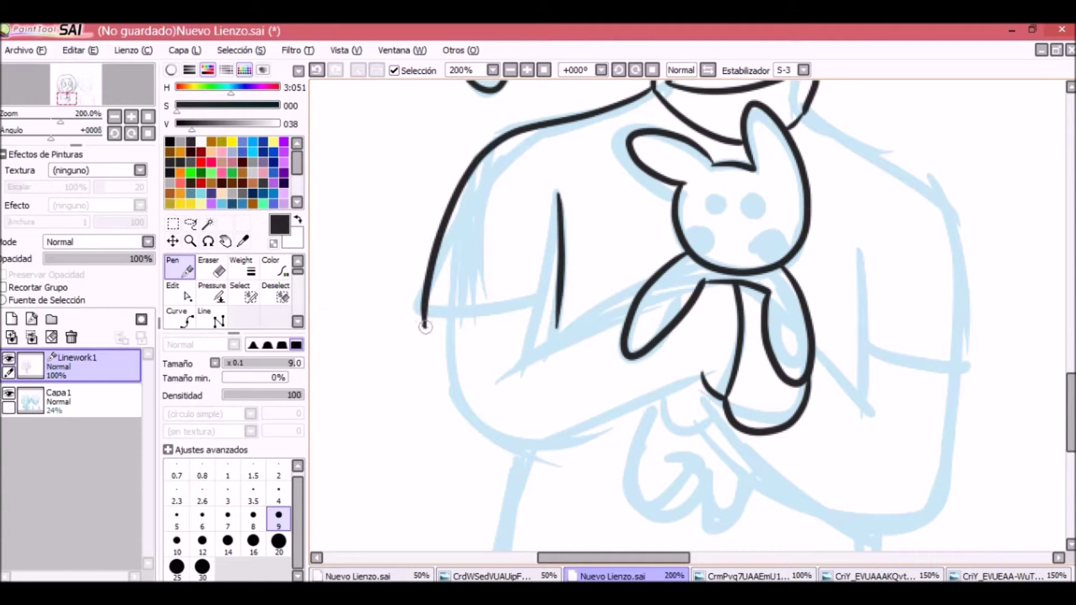
{"action": "left_click", "coordinate": [179, 293]}
{"action": "mouse_move", "coordinate": [433, 241]}
{"action": "left_mouse_down"}
{"action": "mouse_move", "coordinate": [449, 241]}
{"action": "mouse_move", "coordinate": [442, 255]}
{"action": "left_mouse_up"}
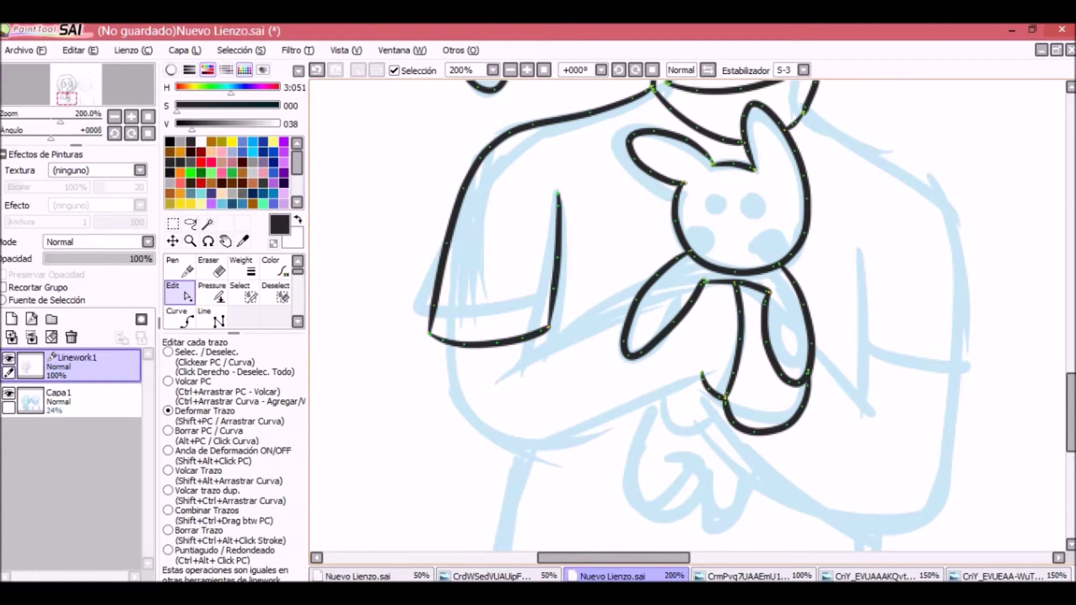
Step: Ink the forearm below that sleeve, with its lower edge reaching the hand and its upper edge the bunny's arm, deforming the strokes to fit
{"action": "left_click", "coordinate": [180, 267]}
{"action": "mouse_move", "coordinate": [448, 341]}
{"action": "left_mouse_down"}
{"action": "mouse_move", "coordinate": [653, 393]}
{"action": "mouse_move", "coordinate": [457, 430]}
{"action": "mouse_move", "coordinate": [703, 382]}
{"action": "left_mouse_up"}
{"action": "key", "text": "ctrl+z"}
{"action": "left_click", "coordinate": [179, 292]}
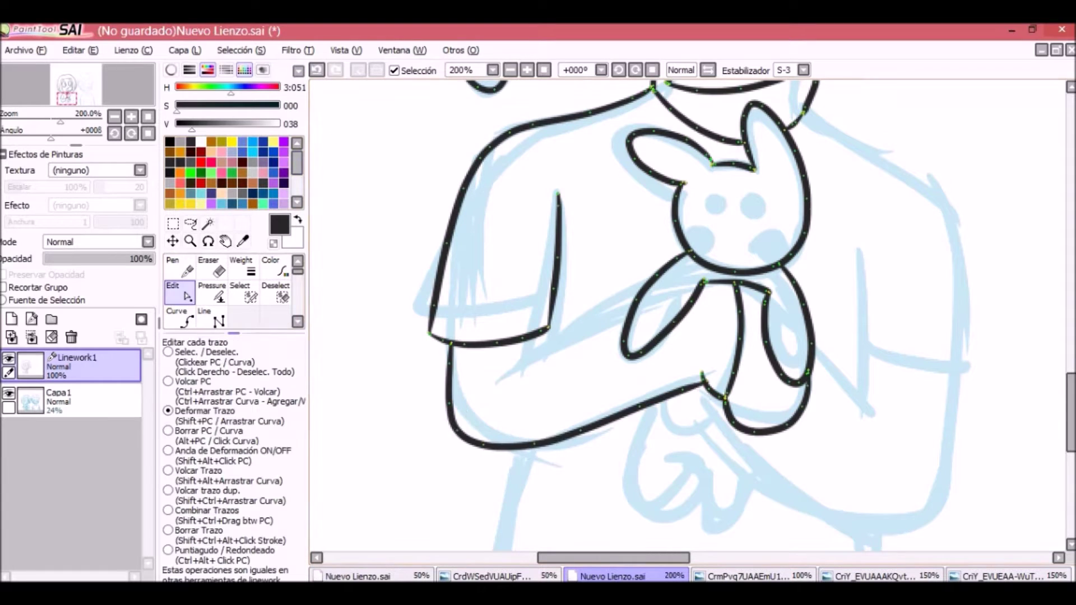
{"action": "left_click", "coordinate": [179, 268]}
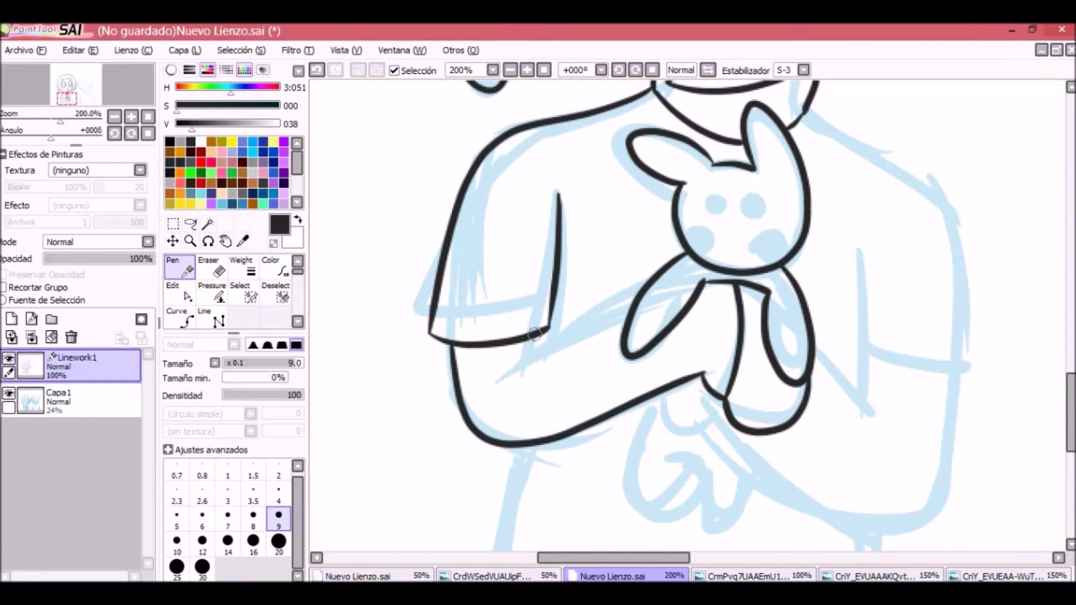
{"action": "left_click", "coordinate": [179, 293]}
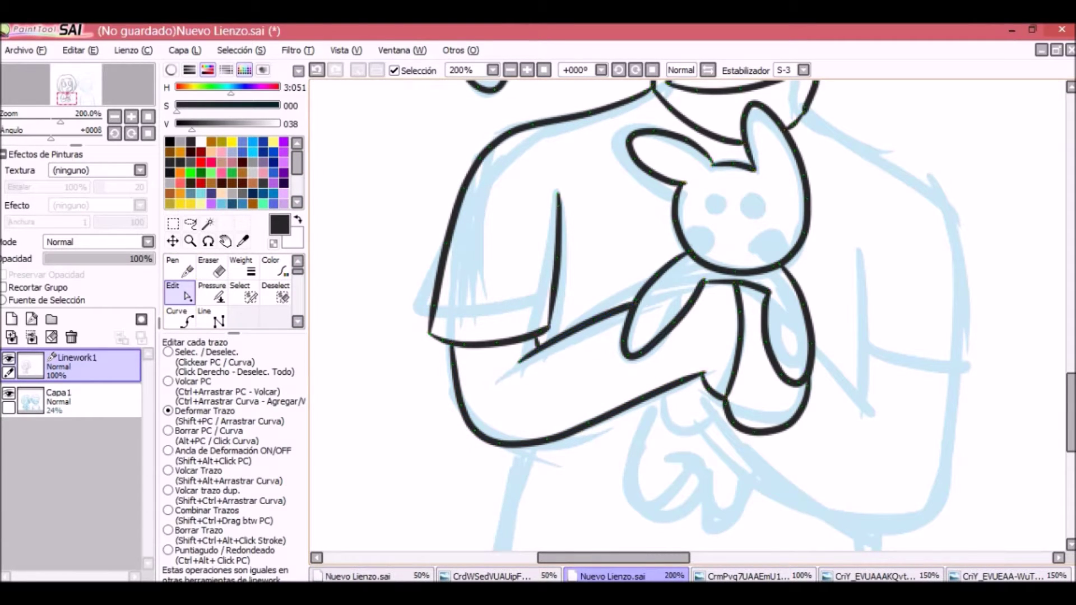
Step: Ink the girl's opposite shoulder and sleeve with its hem, the arm's upper edge and the small loop under the bunny
{"action": "left_click_drag", "start_coordinate": [727, 398], "coordinate": [566, 398]}
{"action": "key", "text": "n"}
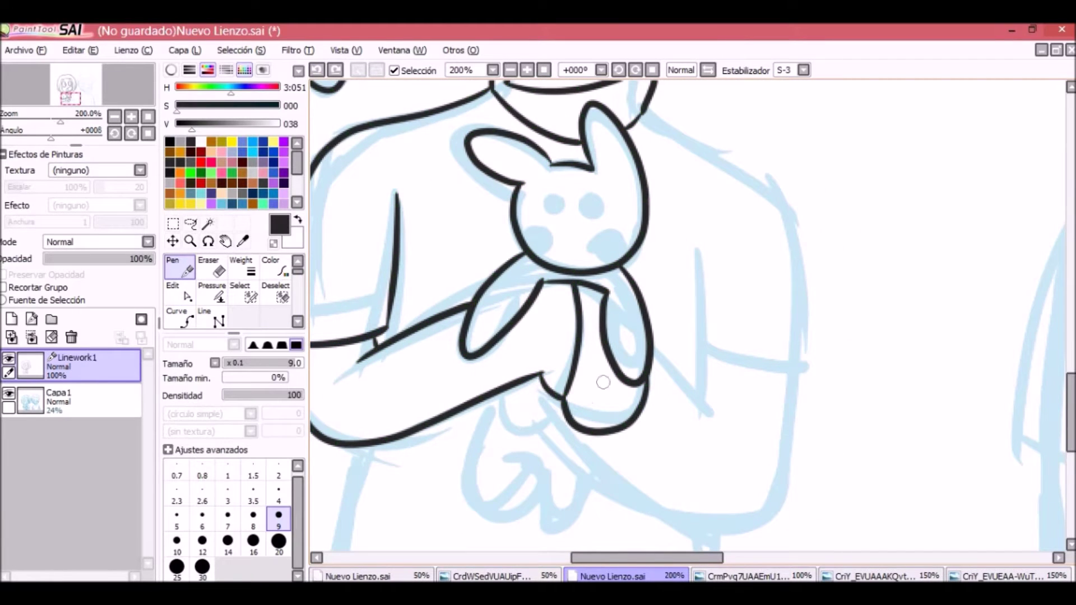
{"action": "left_click_drag", "start_coordinate": [645, 111], "coordinate": [823, 384]}
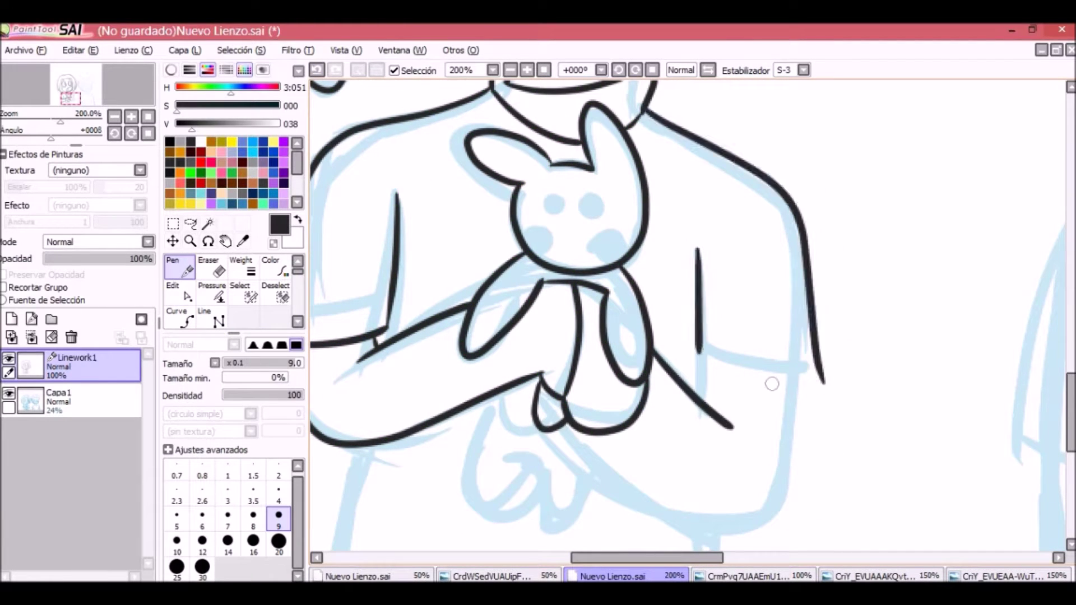
{"action": "key", "text": "e"}
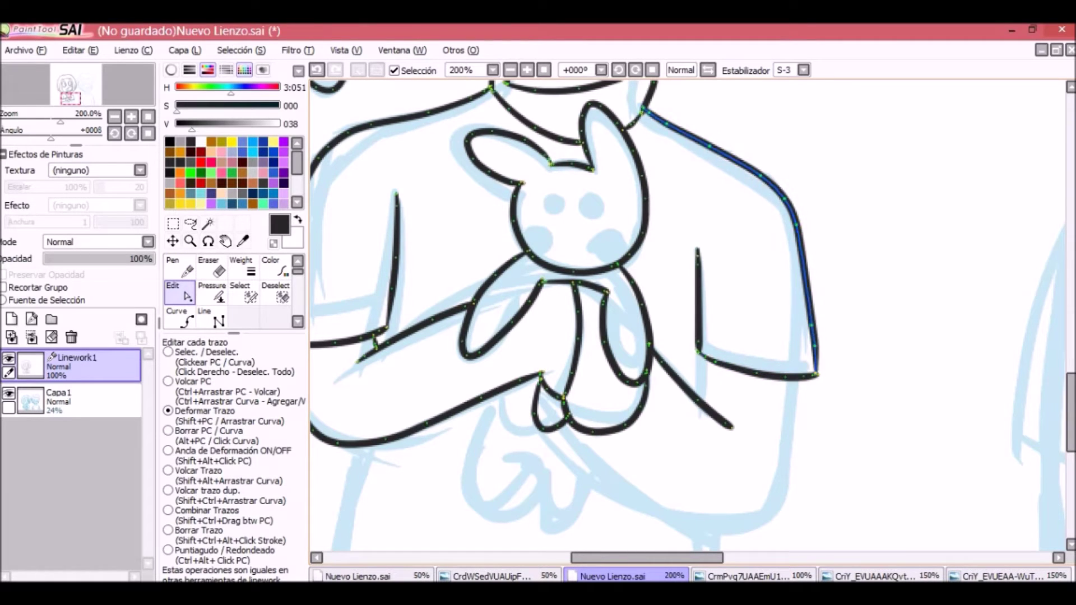
Step: Ink the lower edge and elbow of the opposite forearm up to the sleeve hem, with the short crease at its inner corner
{"action": "key", "text": "n"}
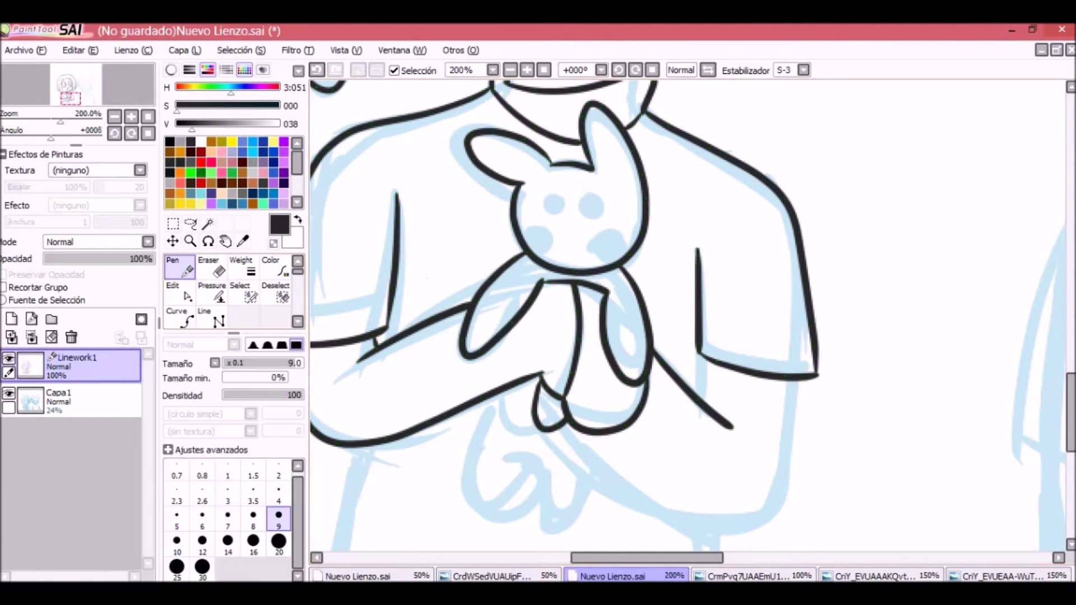
{"action": "left_click_drag", "start_coordinate": [582, 433], "coordinate": [792, 382]}
{"action": "key", "text": "e"}
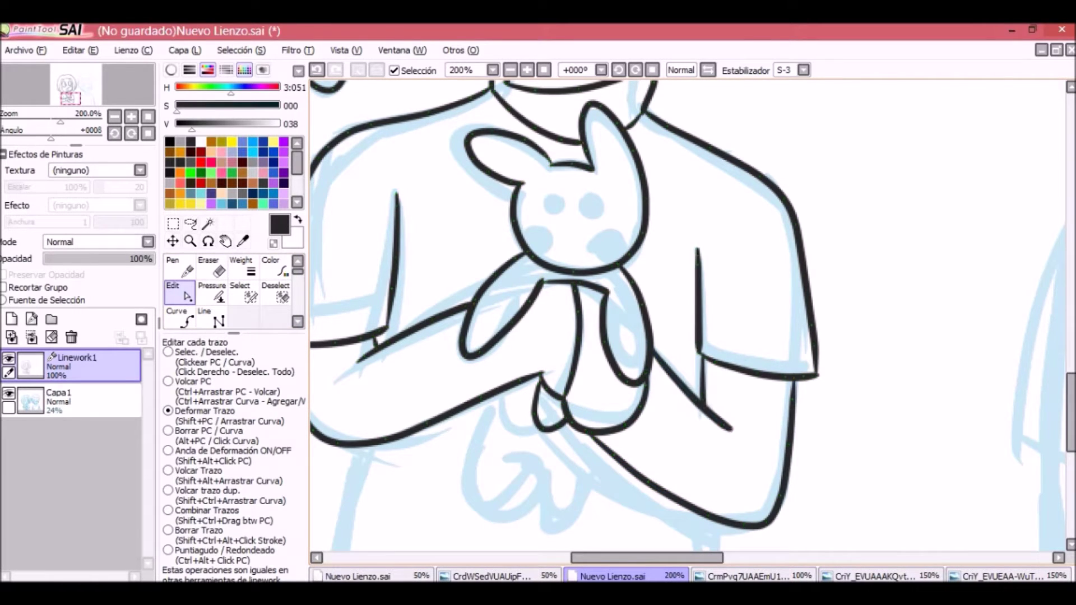
Step: Ink both sides of the girl's torso and the two long loops hanging below her forearms, moving the second loop's points to the sketch
{"action": "scroll", "coordinate": [360, 360], "scroll_direction": "down", "scroll_amount": 3}
{"action": "key", "text": "n"}
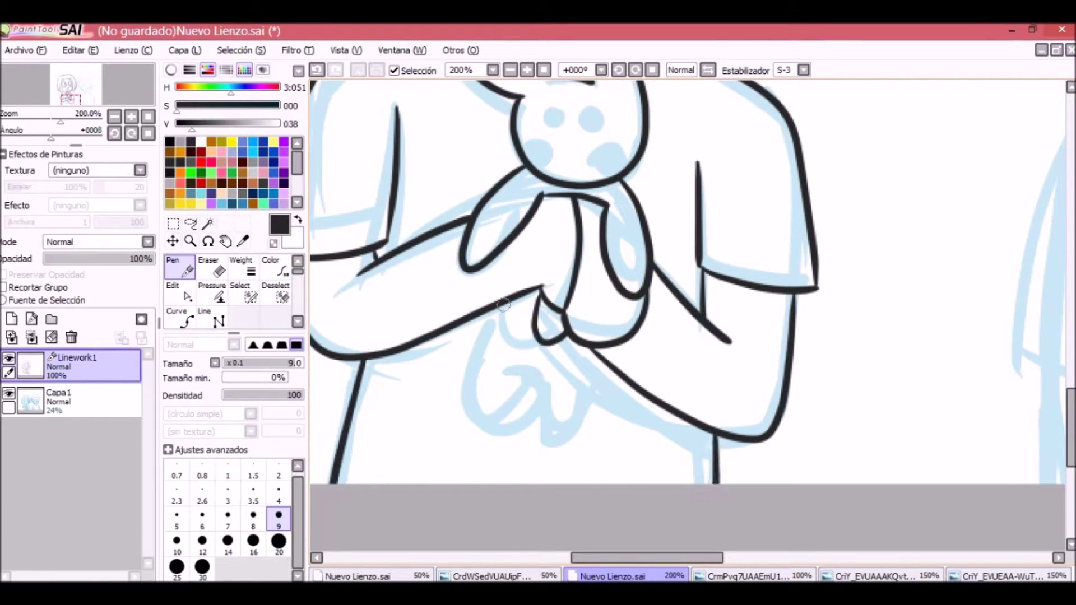
{"action": "left_click_drag", "start_coordinate": [503, 308], "coordinate": [536, 352]}
{"action": "key", "text": "ctrl+z"}
{"action": "left_click_drag", "start_coordinate": [559, 448], "coordinate": [605, 364]}
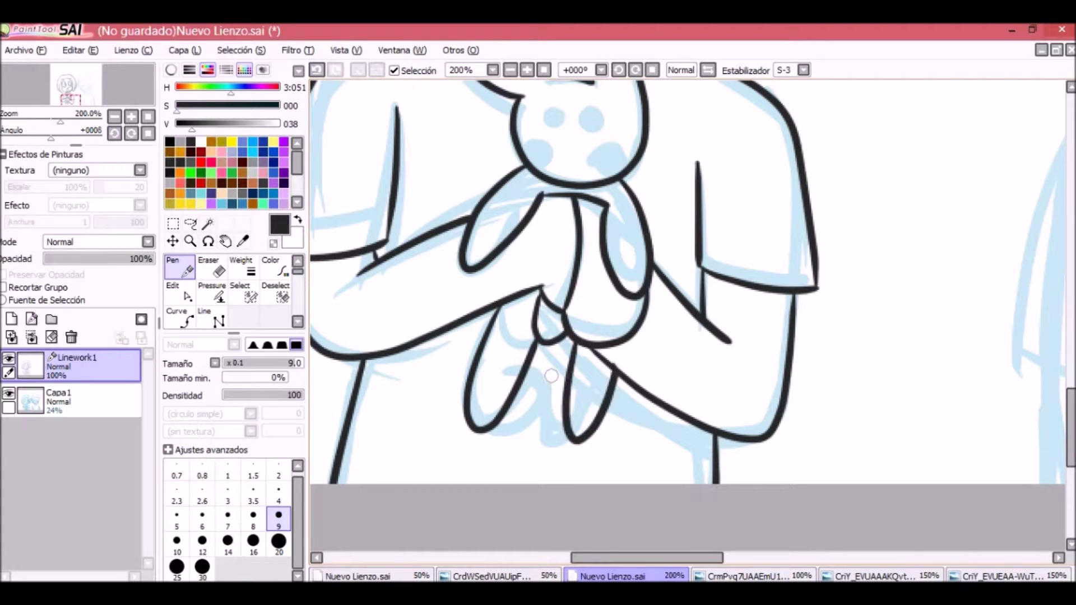
{"action": "key", "text": "e"}
{"action": "left_click_drag", "start_coordinate": [561, 403], "coordinate": [552, 409]}
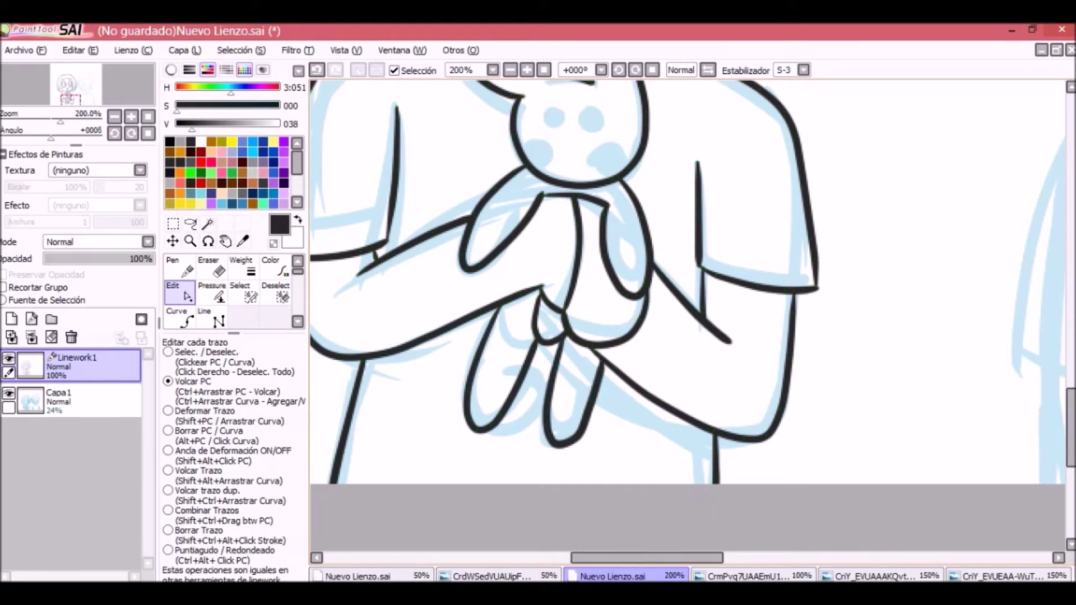
Step: Ink the first fringe curve over the second character's forehead and move its control points to adjust its position
{"action": "key", "text": "n"}
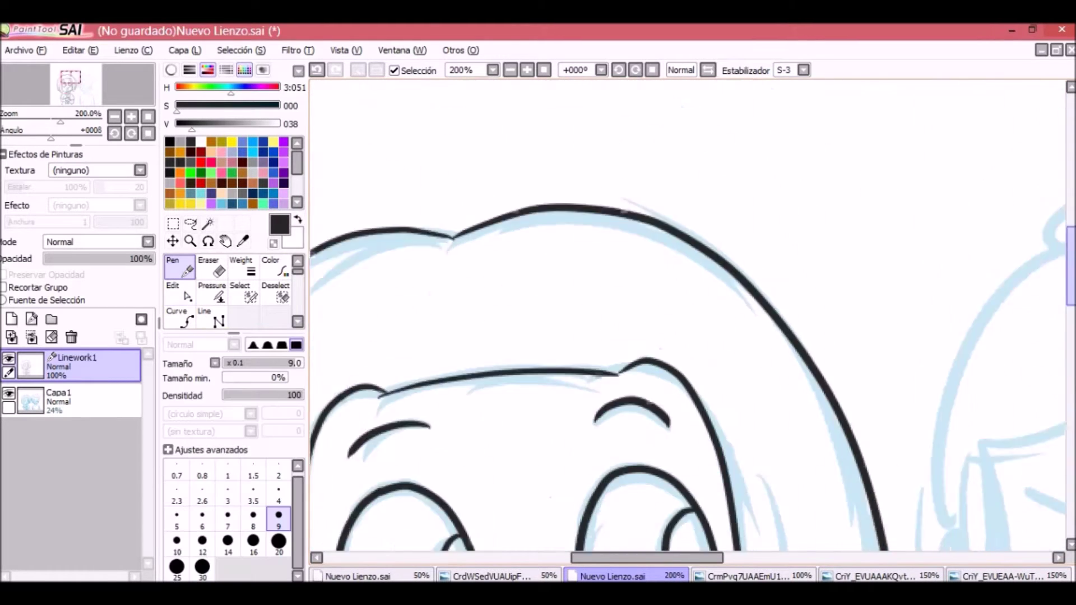
{"action": "scroll", "coordinate": [688, 302], "scroll_direction": "down", "scroll_amount": 3}
{"action": "scroll", "coordinate": [687, 302], "scroll_direction": "up", "scroll_amount": 3}
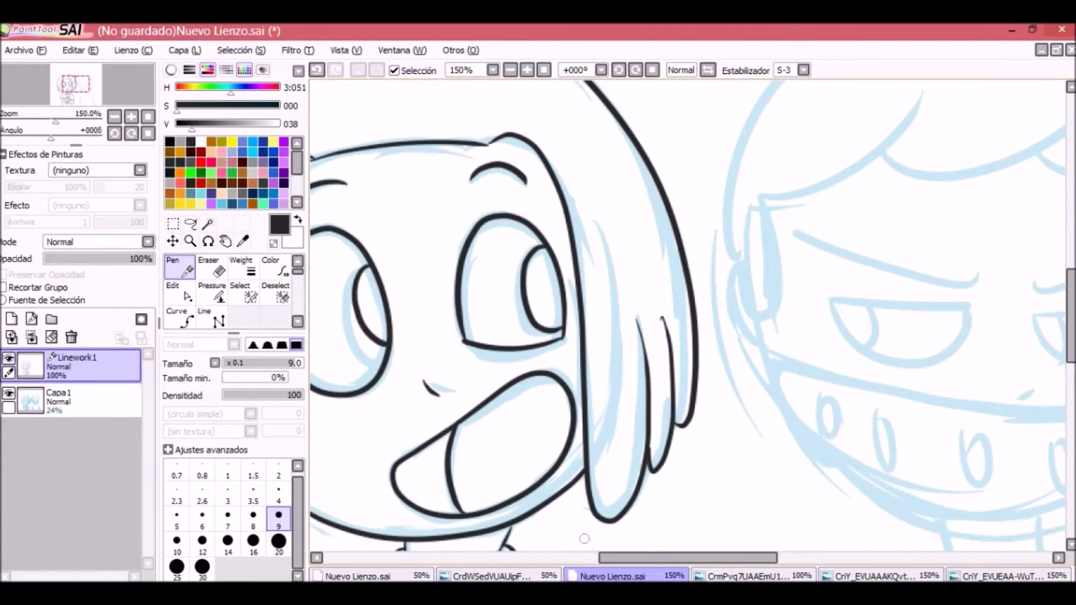
{"action": "scroll", "coordinate": [1006, 291], "scroll_direction": "right", "scroll_amount": 5}
{"action": "scroll", "coordinate": [687, 303], "scroll_direction": "down", "scroll_amount": 3}
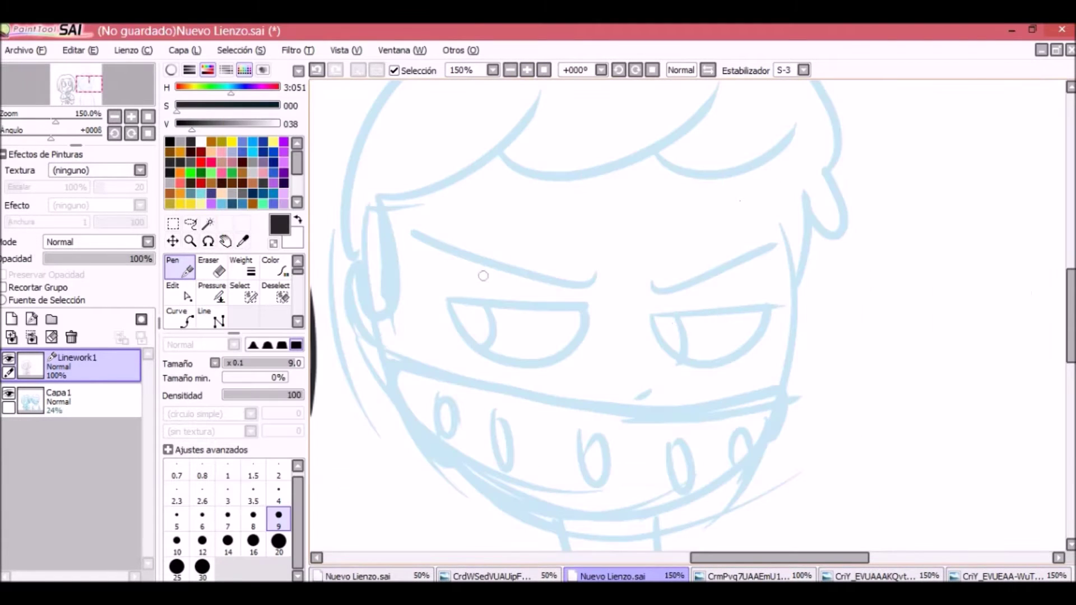
{"action": "scroll", "coordinate": [1057, 312], "scroll_direction": "up", "scroll_amount": 3}
{"action": "key", "text": "c"}
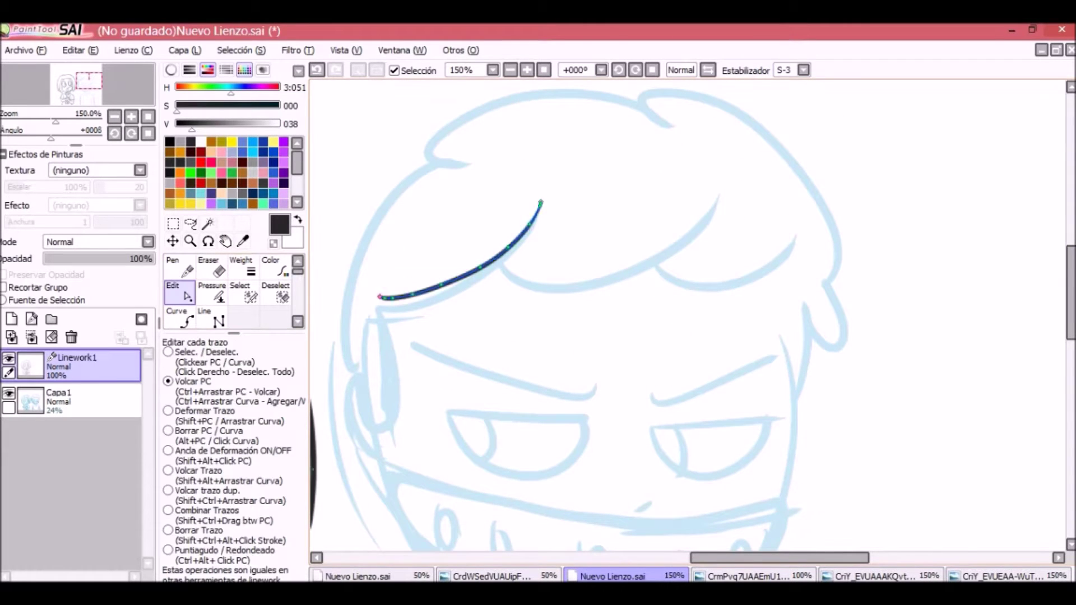
{"action": "left_click_drag", "start_coordinate": [381, 298], "coordinate": [383, 318]}
Step: Ink the second character's sideburn down from the fringe end, refine its control points, and ink the ear outline behind it
{"action": "key", "text": "n"}
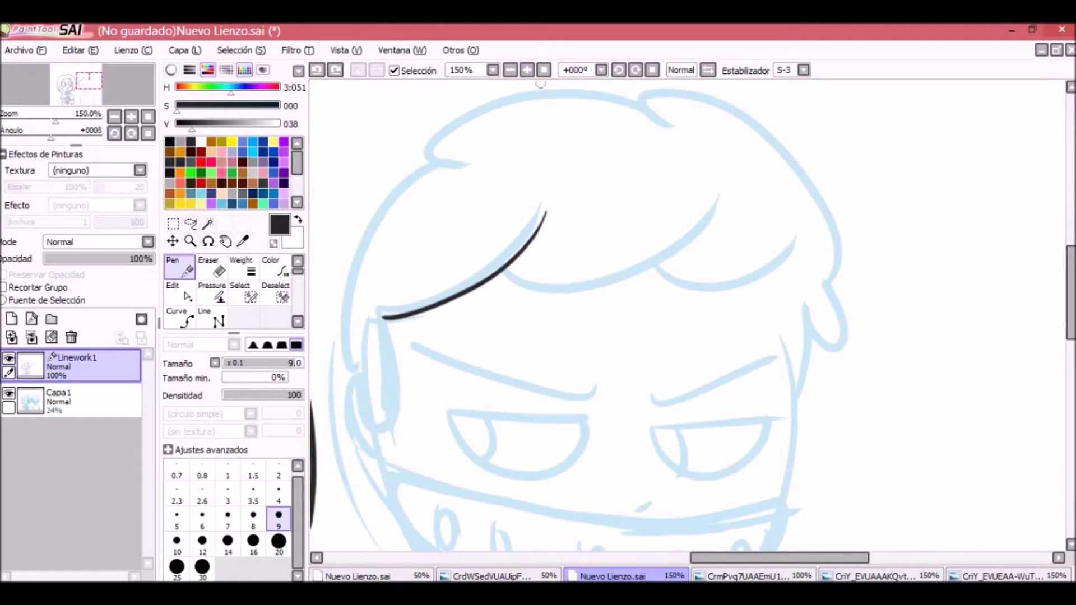
{"action": "scroll", "coordinate": [540, 84], "scroll_direction": "up", "scroll_amount": 2}
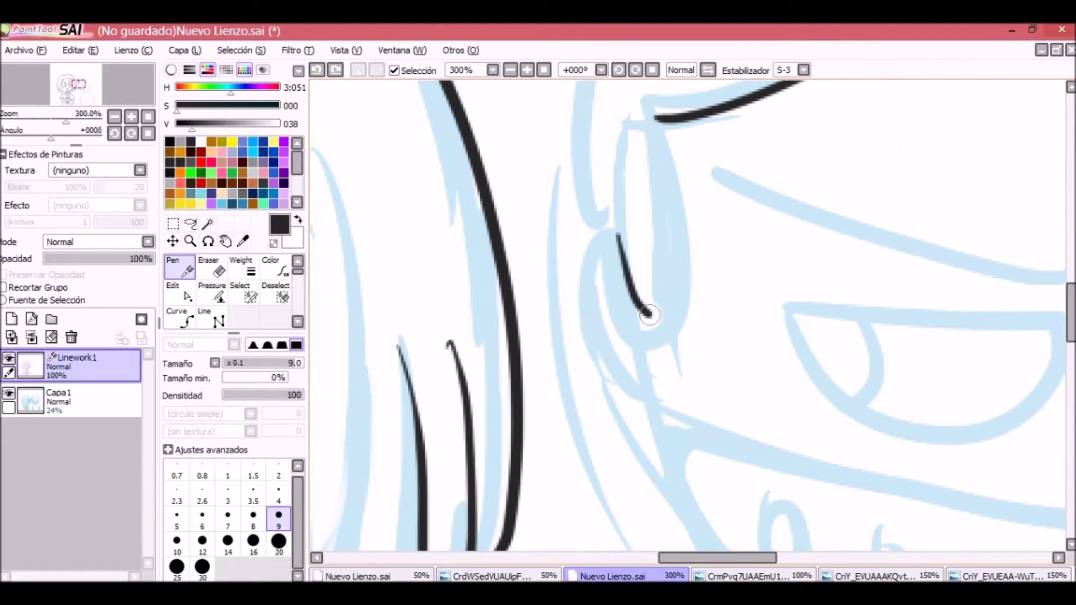
{"action": "left_click_drag", "start_coordinate": [649, 315], "coordinate": [661, 119]}
{"action": "key", "text": "ctrl+z"}
{"action": "mouse_move", "coordinate": [616, 238]}
{"action": "left_mouse_down"}
{"action": "mouse_move", "coordinate": [708, 263]}
{"action": "mouse_move", "coordinate": [656, 117]}
{"action": "left_mouse_up"}
{"action": "key", "text": "e"}
{"action": "left_click_drag", "start_coordinate": [706, 269], "coordinate": [675, 280]}
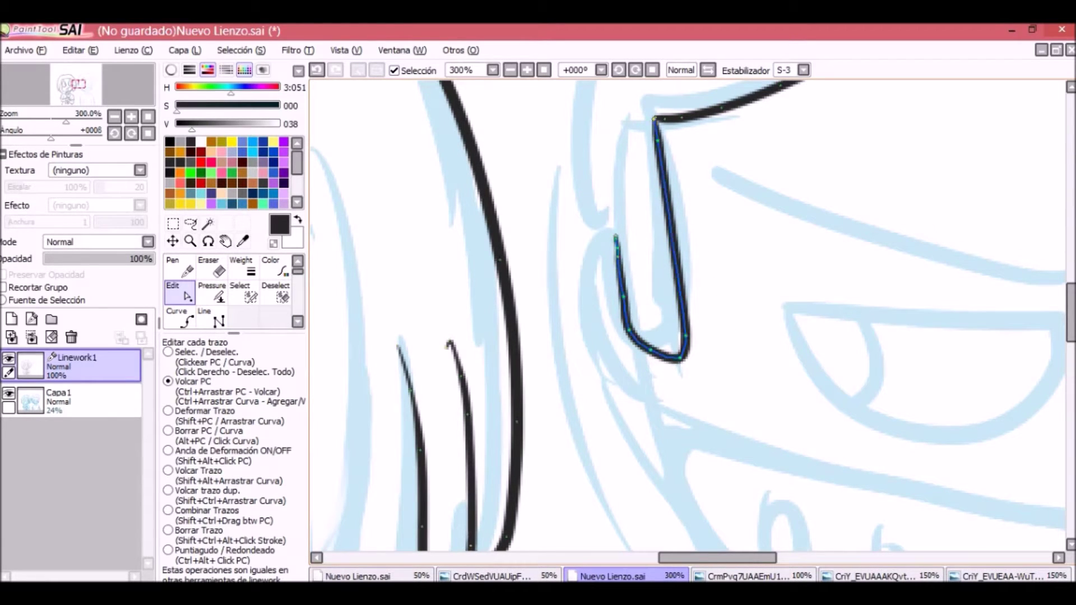
{"action": "left_click_drag", "start_coordinate": [680, 357], "coordinate": [678, 358]}
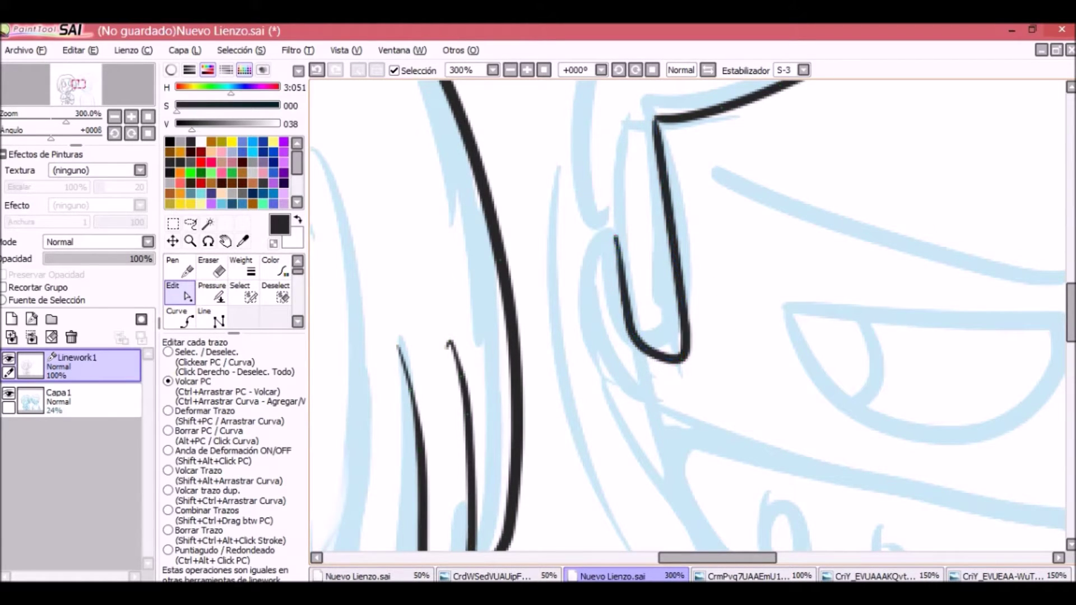
{"action": "left_click", "coordinate": [179, 269]}
{"action": "left_click_drag", "start_coordinate": [616, 235], "coordinate": [646, 390]}
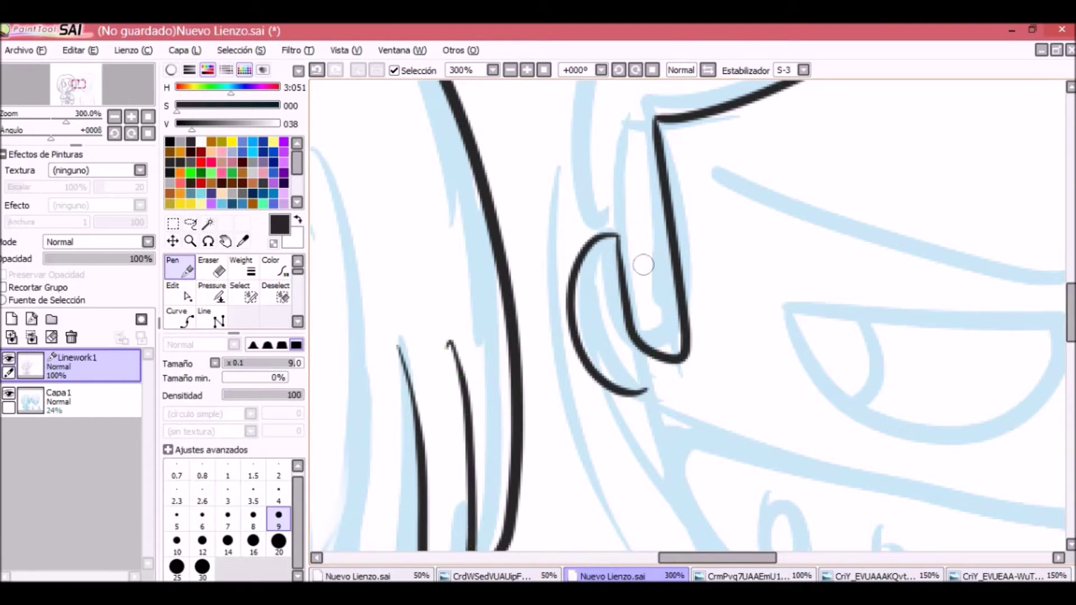
Step: Ink the second character's narrower eye with a slanted upper lid and rounded lower edge, smooth its points, and add the iris curve
{"action": "scroll", "coordinate": [615, 279], "scroll_direction": "right", "scroll_amount": 5}
{"action": "left_click_drag", "start_coordinate": [701, 322], "coordinate": [922, 312]}
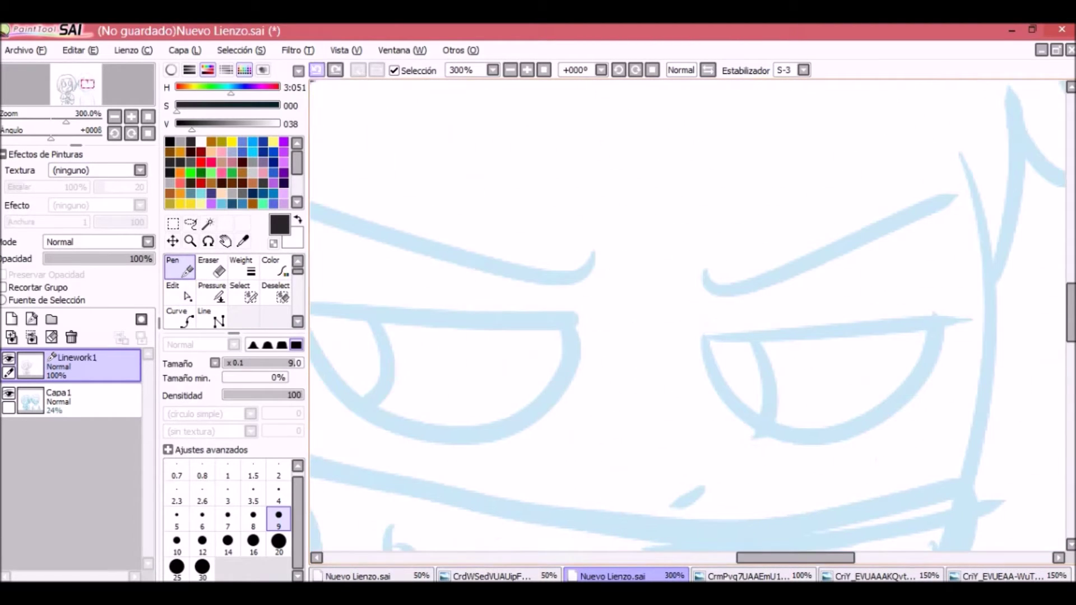
{"action": "left_click", "coordinate": [317, 70]}
{"action": "mouse_move", "coordinate": [711, 321]}
{"action": "left_mouse_down"}
{"action": "mouse_move", "coordinate": [937, 315]}
{"action": "mouse_move", "coordinate": [951, 301]}
{"action": "left_mouse_up"}
{"action": "left_click", "coordinate": [180, 294]}
{"action": "left_click", "coordinate": [180, 269]}
{"action": "left_click_drag", "start_coordinate": [704, 323], "coordinate": [946, 308]}
{"action": "left_click", "coordinate": [179, 295]}
{"action": "left_click_drag", "start_coordinate": [830, 453], "coordinate": [824, 438]}
{"action": "left_click", "coordinate": [168, 381]}
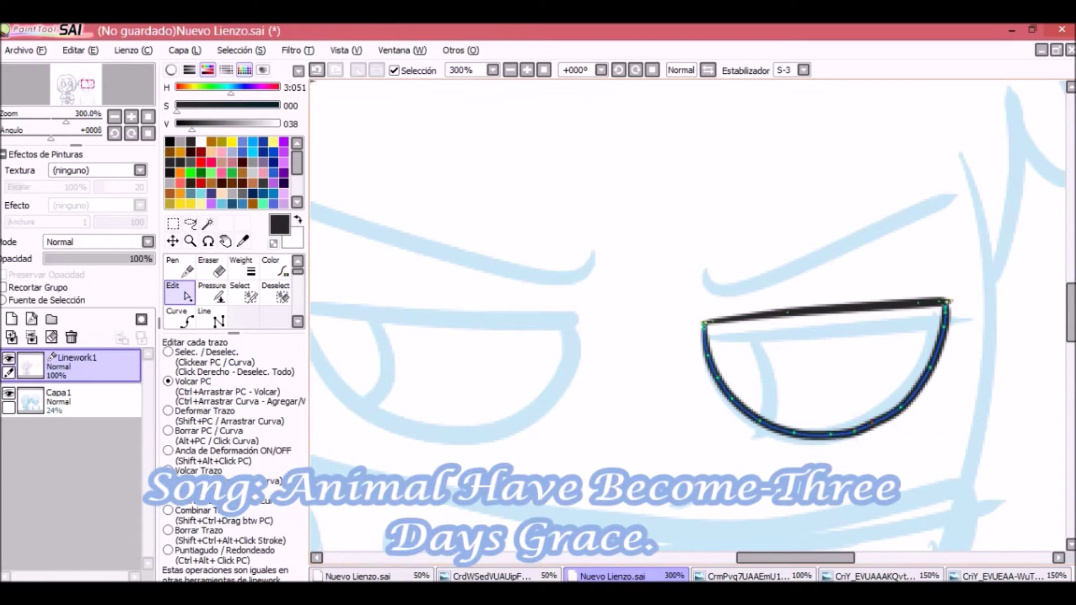
{"action": "left_click", "coordinate": [179, 269]}
{"action": "mouse_move", "coordinate": [705, 324]}
{"action": "left_mouse_down"}
{"action": "mouse_move", "coordinate": [769, 358]}
{"action": "mouse_move", "coordinate": [747, 404]}
{"action": "left_mouse_up"}
Step: Ink the outline of the second character's other eye, with a rounded lower edge and a straight upper lid joining its corners
{"action": "left_click_drag", "start_coordinate": [622, 445], "coordinate": [747, 446]}
{"action": "mouse_move", "coordinate": [420, 309]}
{"action": "left_mouse_down"}
{"action": "mouse_move", "coordinate": [731, 340]}
{"action": "mouse_move", "coordinate": [721, 320]}
{"action": "mouse_move", "coordinate": [701, 320]}
{"action": "left_mouse_up"}
{"action": "left_click", "coordinate": [180, 294]}
{"action": "left_click", "coordinate": [179, 268]}
{"action": "mouse_move", "coordinate": [417, 312]}
{"action": "left_mouse_down"}
{"action": "mouse_move", "coordinate": [515, 442]}
{"action": "mouse_move", "coordinate": [700, 320]}
{"action": "left_mouse_up"}
{"action": "left_click", "coordinate": [179, 294]}
Step: Ink the iris curve inside the wider eye and deform it to meet the eye's lower edge
{"action": "left_click", "coordinate": [179, 269]}
{"action": "left_click_drag", "start_coordinate": [495, 320], "coordinate": [469, 395]}
{"action": "key", "text": "ctrl+z"}
{"action": "left_click_drag", "start_coordinate": [500, 321], "coordinate": [471, 410]}
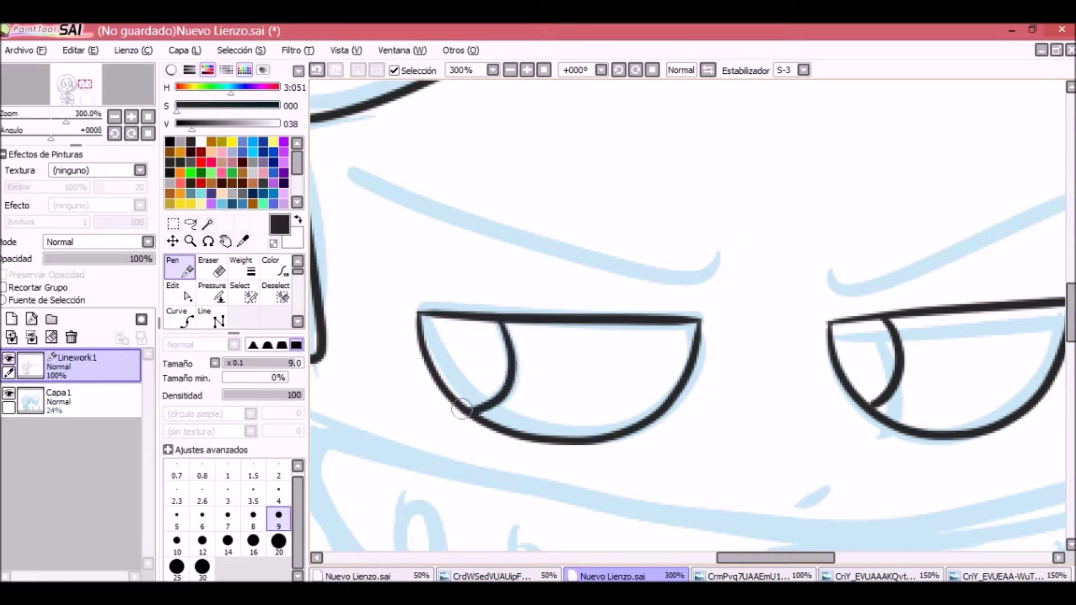
{"action": "left_click", "coordinate": [180, 294]}
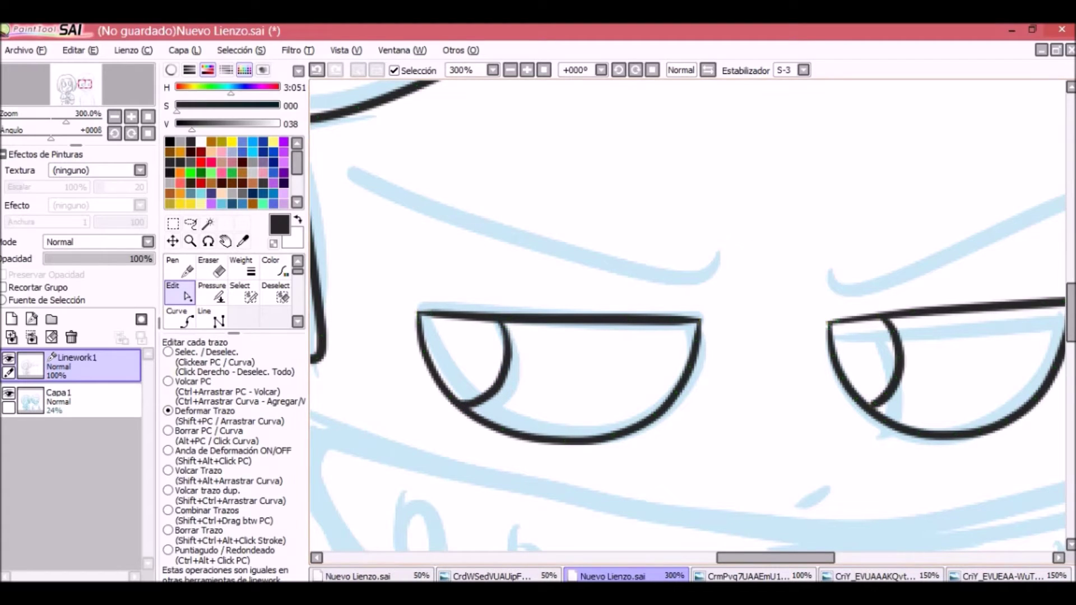
Step: Flip the canvas view horizontally and ink the second character's two frowning eyebrows with hooked inner ends
{"action": "key", "text": "n"}
{"action": "left_click_drag", "start_coordinate": [713, 284], "coordinate": [584, 284]}
{"action": "mouse_move", "coordinate": [695, 283]}
{"action": "left_mouse_down"}
{"action": "mouse_move", "coordinate": [947, 208]}
{"action": "mouse_move", "coordinate": [944, 197]}
{"action": "left_mouse_up"}
{"action": "key", "text": "ctrl+z"}
{"action": "key", "text": "h"}
{"action": "left_click_drag", "start_coordinate": [790, 283], "coordinate": [1053, 247]}
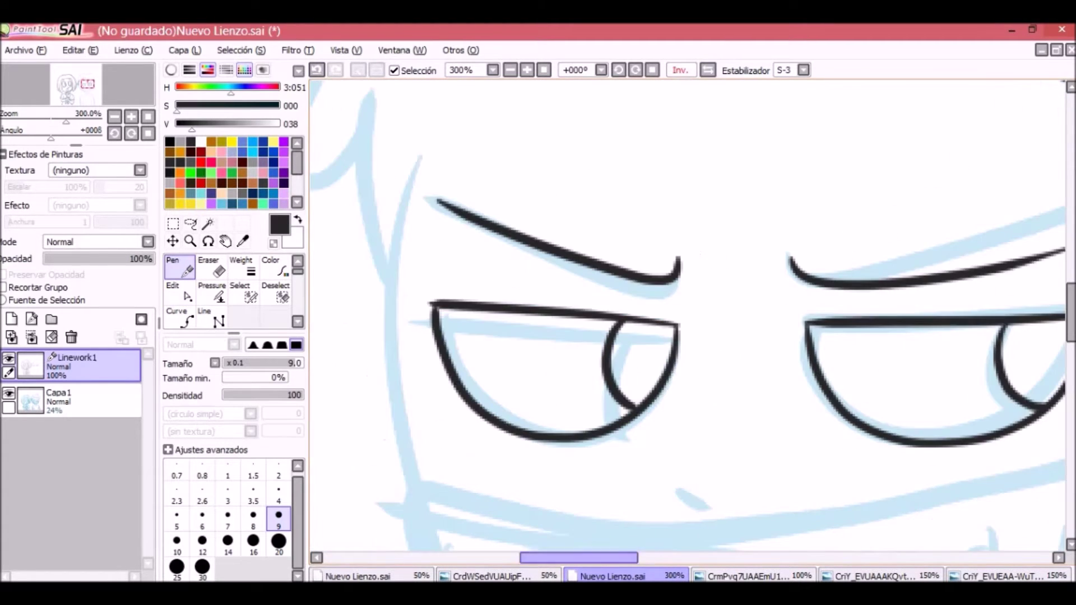
Step: Redraw the eyebrow above the second character's wider eye with a longer tapered outer end, and return the canvas to its unflipped view
{"action": "left_click_drag", "start_coordinate": [694, 187], "coordinate": [573, 186]}
{"action": "key", "text": "ctrl+z"}
{"action": "mouse_move", "coordinate": [654, 255]}
{"action": "left_mouse_down"}
{"action": "mouse_move", "coordinate": [960, 187]}
{"action": "mouse_move", "coordinate": [989, 193]}
{"action": "left_mouse_up"}
{"action": "key", "text": "p"}
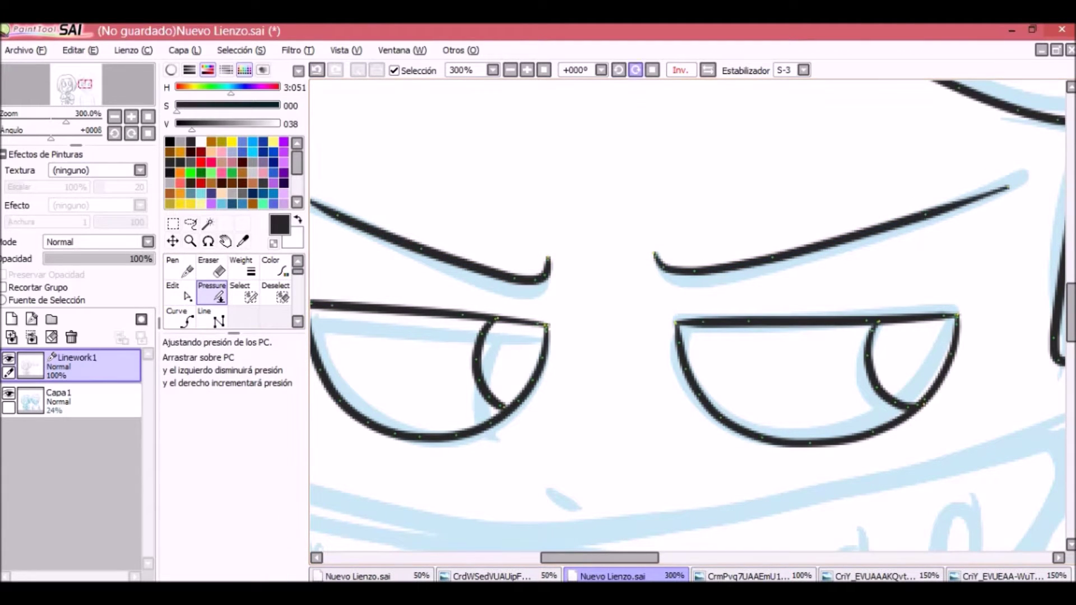
{"action": "key", "text": "h"}
{"action": "scroll", "coordinate": [688, 323], "scroll_direction": "down", "scroll_amount": 5}
{"action": "scroll", "coordinate": [687, 322], "scroll_direction": "up", "scroll_amount": 4}
{"action": "left_click_drag", "start_coordinate": [784, 314], "coordinate": [532, 314]}
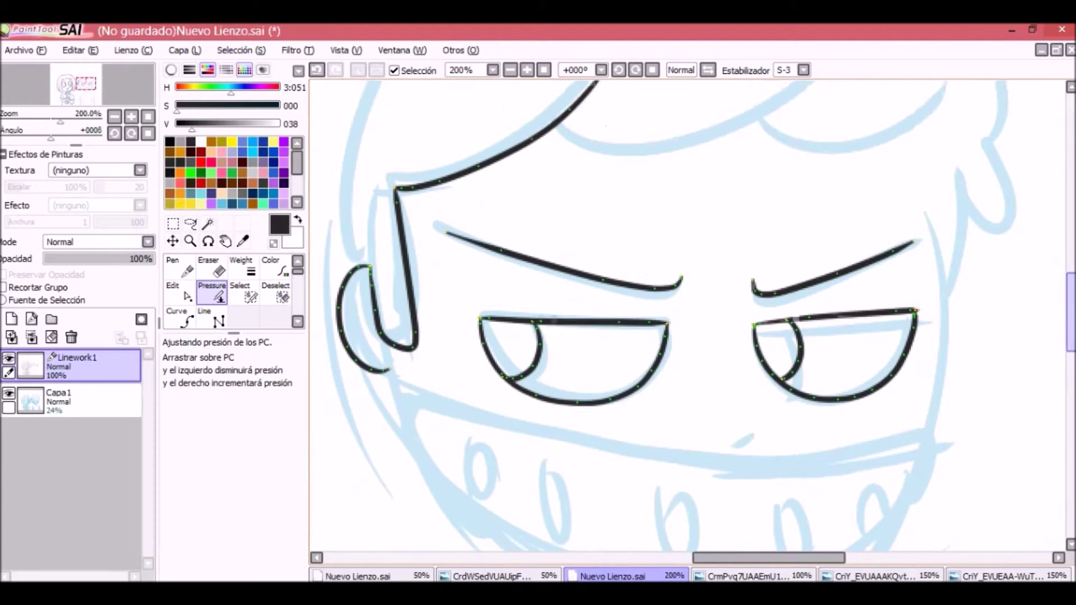
Step: Ink the two remaining scalloped fringe locks across the second character's forehead, align them to the sketch, and taper their tips
{"action": "key", "text": "n"}
{"action": "left_click_drag", "start_coordinate": [420, 84], "coordinate": [420, 269]}
{"action": "left_click_drag", "start_coordinate": [556, 287], "coordinate": [843, 220]}
{"action": "left_click_drag", "start_coordinate": [769, 293], "coordinate": [972, 252]}
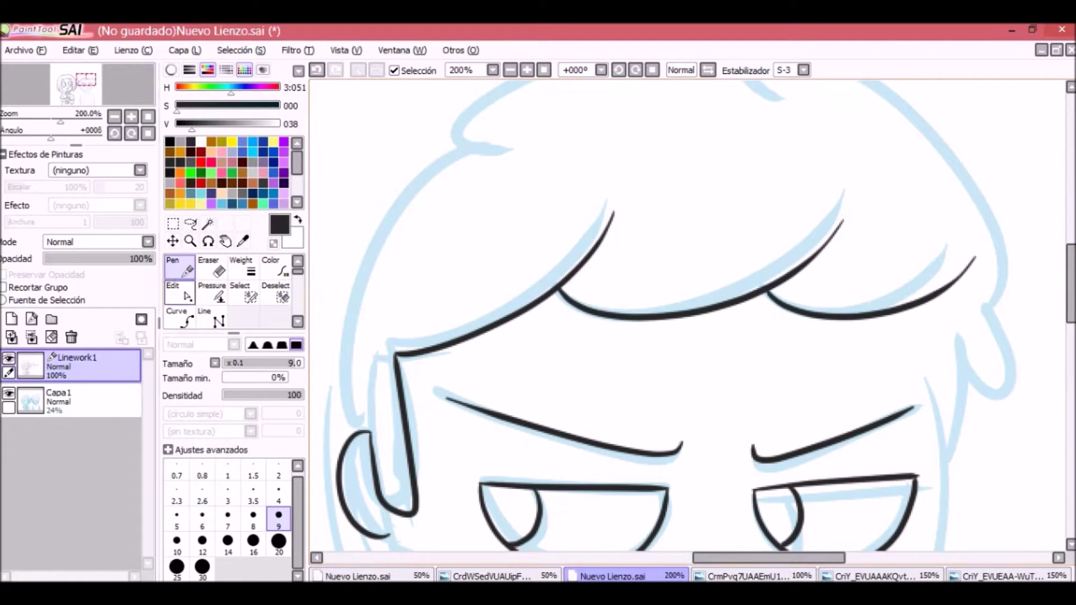
{"action": "key", "text": "e"}
{"action": "key", "text": "ctrl+z"}
{"action": "key", "text": "ctrl+y"}
{"action": "key", "text": "p"}
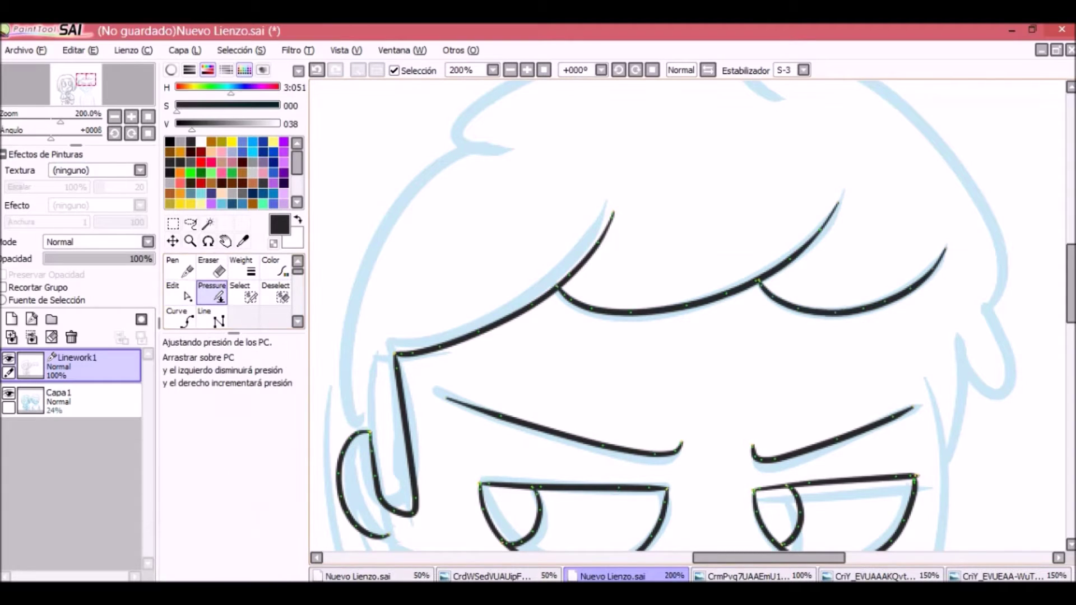
Step: Ink the small nose mark and the mask's curved upper edge below the eyes, bend the edge to the sketch, and taper its end
{"action": "key", "text": "n"}
{"action": "scroll", "coordinate": [752, 327], "scroll_direction": "down", "scroll_amount": 5}
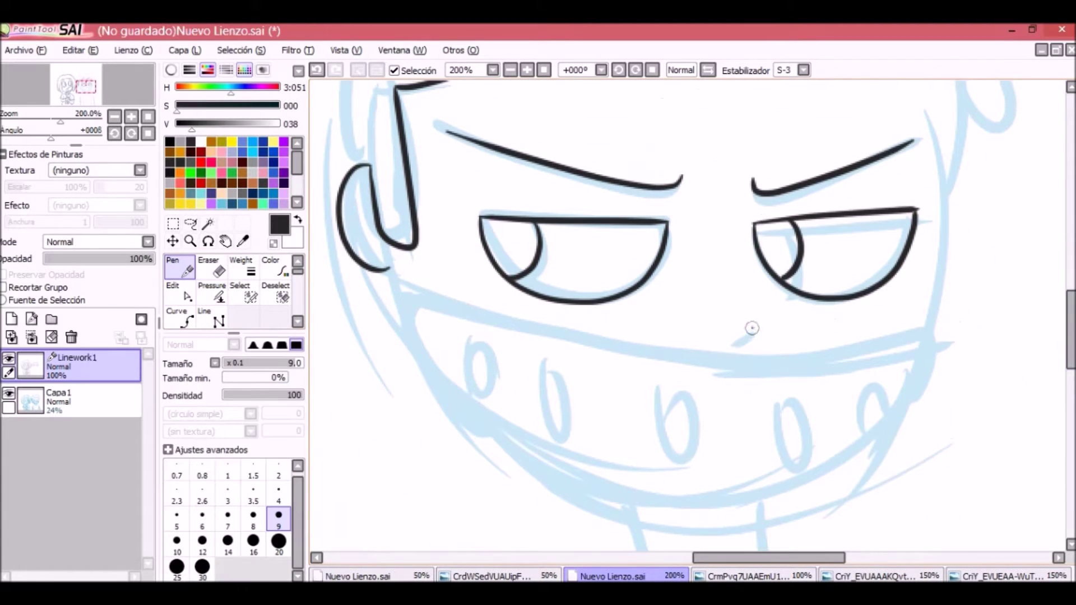
{"action": "mouse_move", "coordinate": [395, 289]}
{"action": "left_mouse_down"}
{"action": "mouse_move", "coordinate": [925, 343]}
{"action": "mouse_move", "coordinate": [637, 384]}
{"action": "mouse_move", "coordinate": [924, 343]}
{"action": "left_mouse_up"}
{"action": "key", "text": "ctrl+z"}
{"action": "key", "text": "e"}
{"action": "left_click", "coordinate": [672, 363]}
{"action": "left_click_drag", "start_coordinate": [448, 317], "coordinate": [448, 300]}
{"action": "left_click_drag", "start_coordinate": [868, 350], "coordinate": [868, 340]}
{"action": "right_click", "coordinate": [869, 340]}
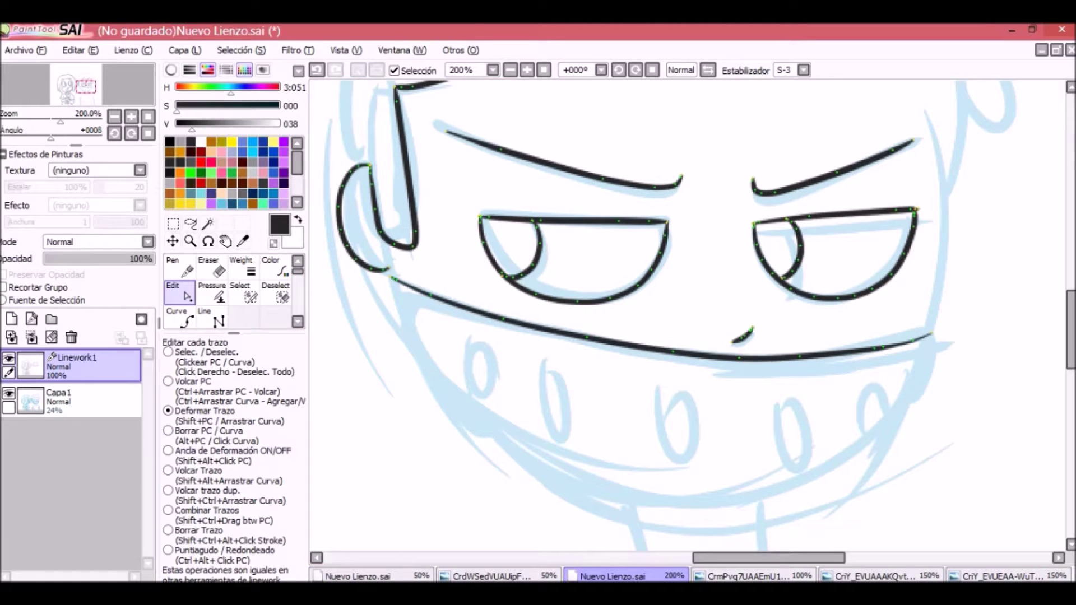
{"action": "key", "text": "alt"}
{"action": "key", "text": "p"}
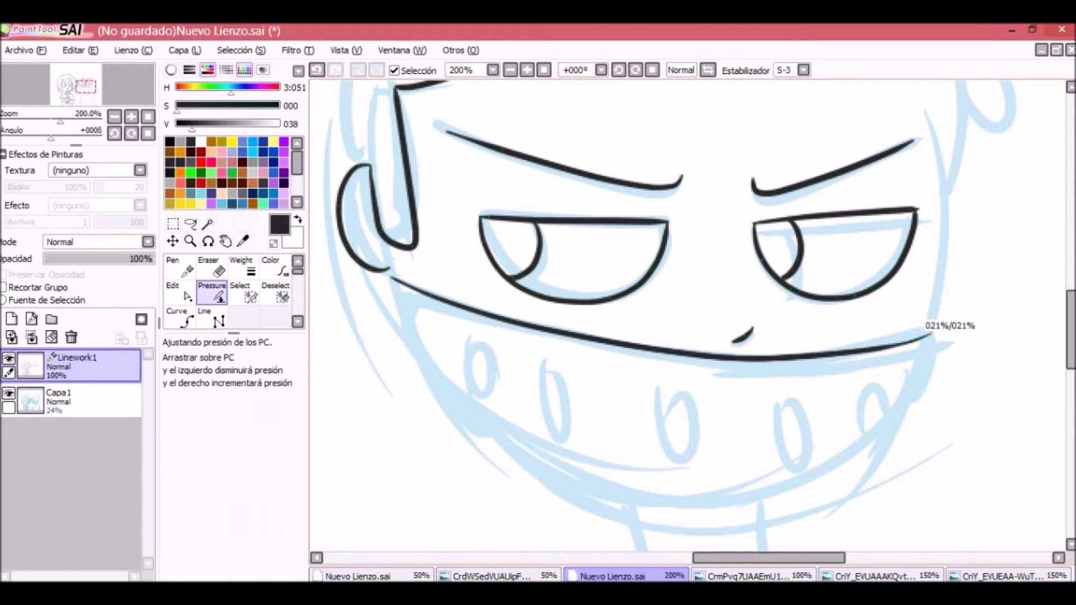
Step: Set the minimum brush size to 23% and ink the rounded jaw curve joining both ends of the mask's upper edge
{"action": "key", "text": "n"}
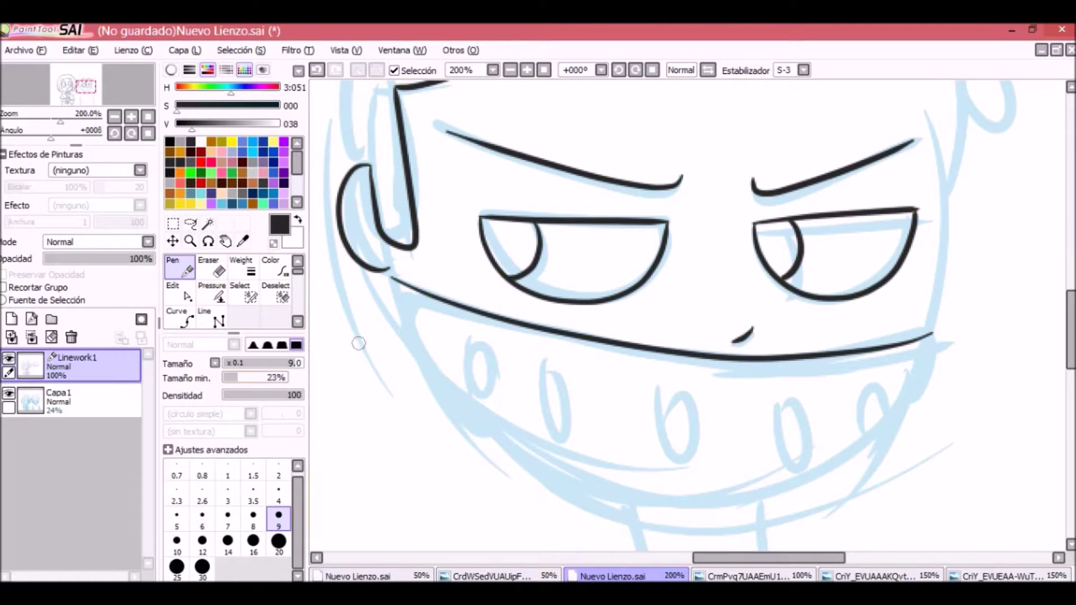
{"action": "left_click_drag", "start_coordinate": [391, 278], "coordinate": [834, 437]}
{"action": "key", "text": "e"}
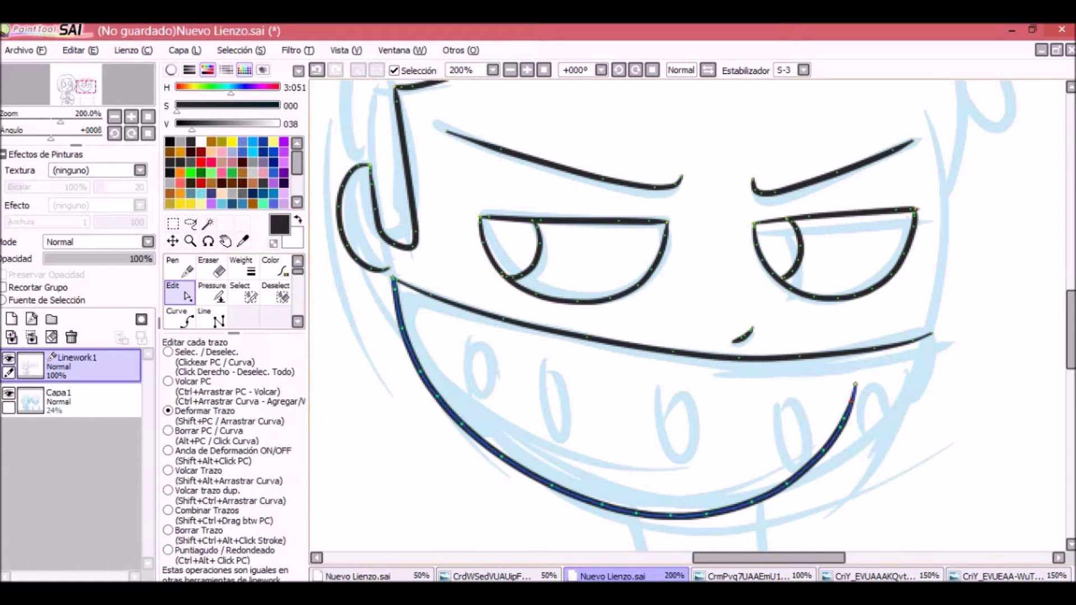
{"action": "left_click_drag", "start_coordinate": [700, 511], "coordinate": [701, 506]}
{"action": "key", "text": "n"}
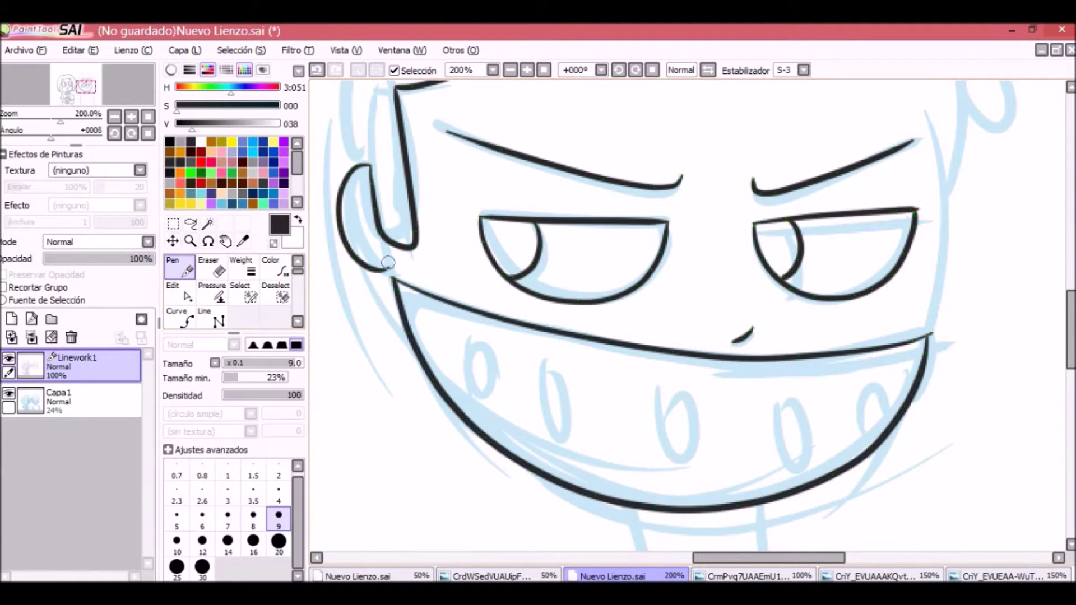
Step: Ink the side of the face from the fringe down to the mask's corner, plus the short curved line beside it
{"action": "scroll", "coordinate": [894, 279], "scroll_direction": "up", "scroll_amount": 3}
{"action": "mouse_move", "coordinate": [901, 165]}
{"action": "left_mouse_down"}
{"action": "mouse_move", "coordinate": [924, 449]}
{"action": "mouse_move", "coordinate": [896, 546]}
{"action": "left_mouse_up"}
{"action": "key", "text": "e"}
{"action": "key", "text": "n"}
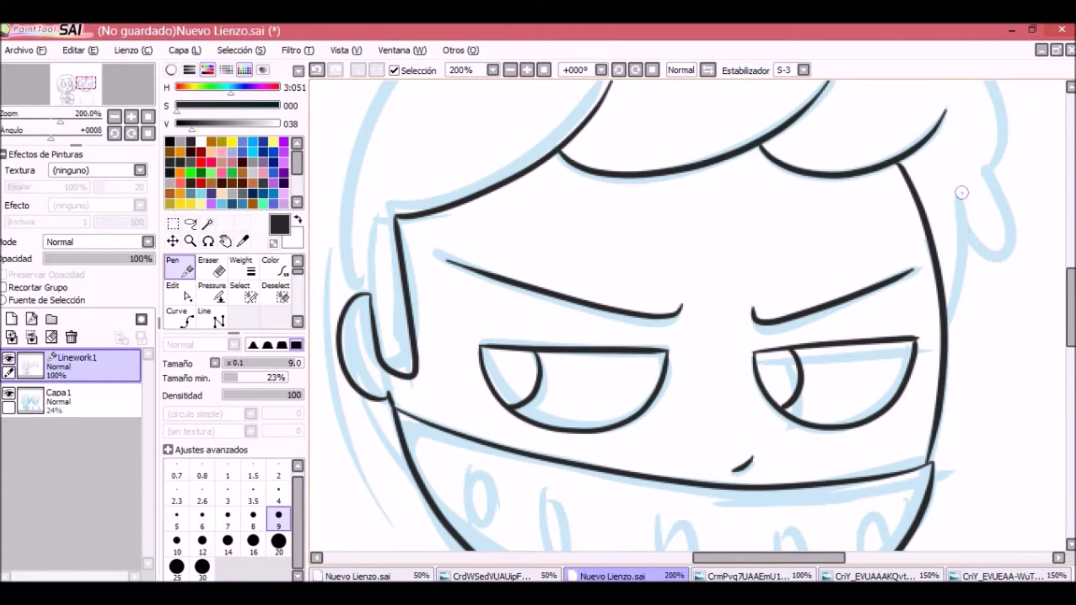
{"action": "key", "text": "e"}
{"action": "left_click_drag", "start_coordinate": [964, 224], "coordinate": [758, 332]}
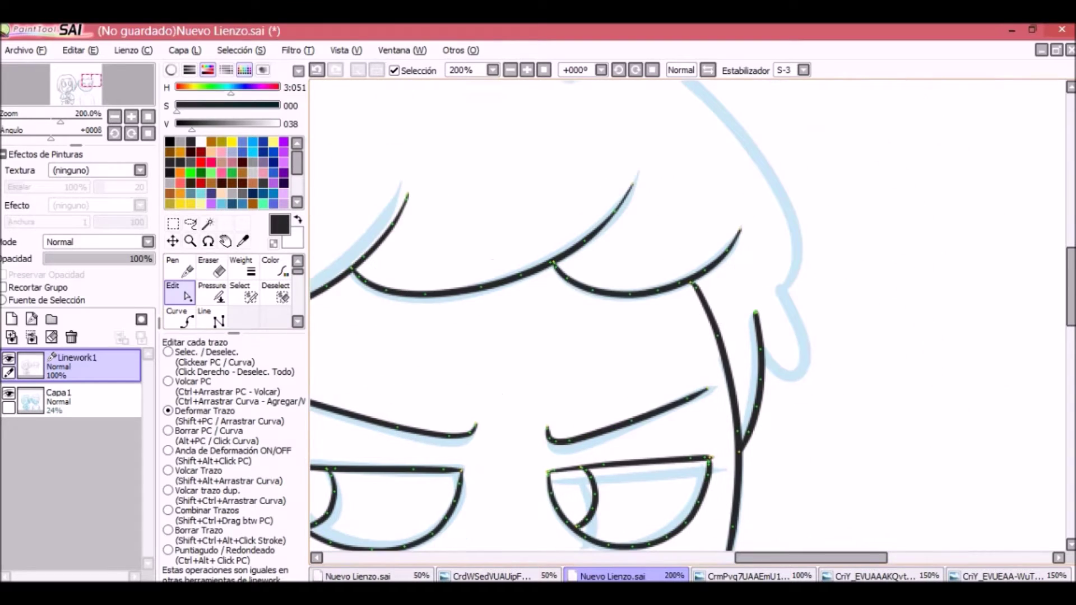
Step: Ink the small side lock and the back hair contour curving up to the crown tuft, and adjust the stroke
{"action": "key", "text": "n"}
{"action": "scroll", "coordinate": [687, 317], "scroll_direction": "up", "scroll_amount": 3}
{"action": "left_click_drag", "start_coordinate": [577, 184], "coordinate": [793, 358]}
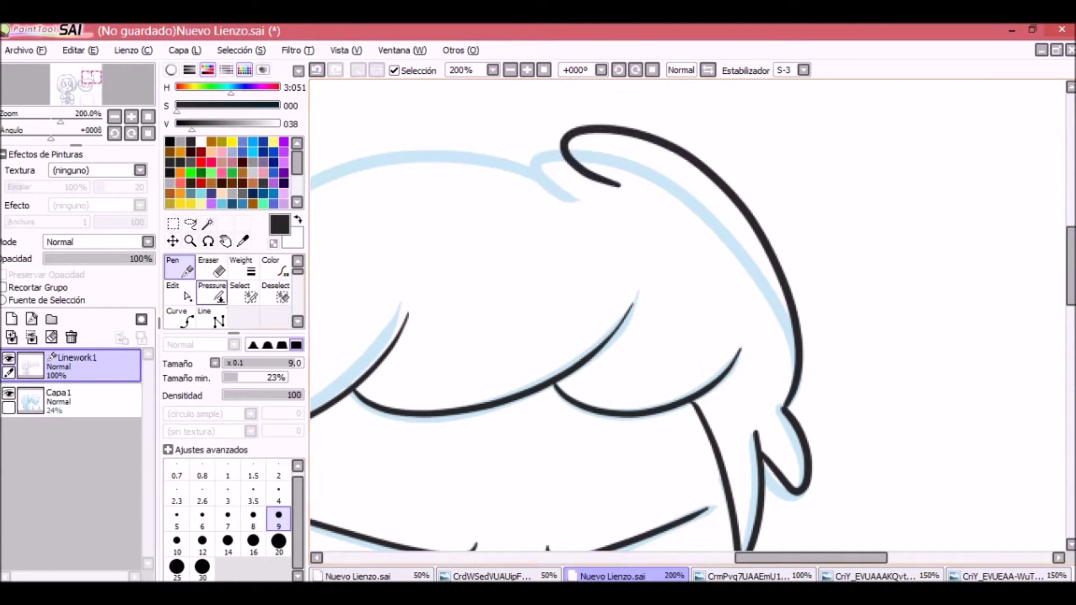
{"action": "key", "text": "e"}
{"action": "left_click_drag", "start_coordinate": [560, 281], "coordinate": [787, 288]}
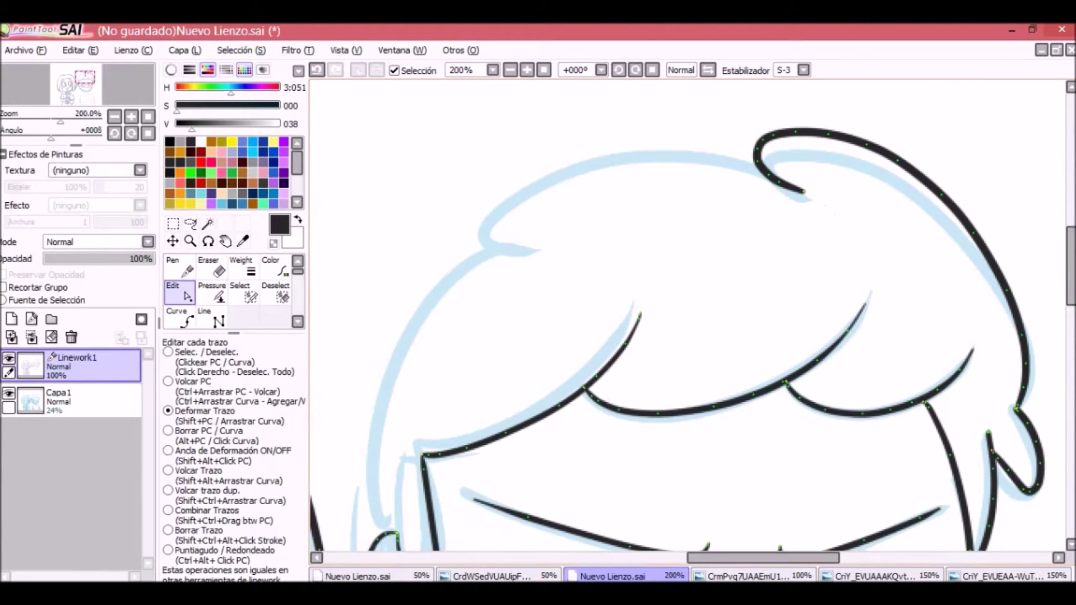
Step: Ink the top of the hair with its hooked tuft and the remaining side contour down to the ear, deforming it to fit
{"action": "key", "text": "n"}
{"action": "mouse_move", "coordinate": [765, 168]}
{"action": "left_mouse_down"}
{"action": "mouse_move", "coordinate": [552, 244]}
{"action": "mouse_move", "coordinate": [538, 196]}
{"action": "mouse_move", "coordinate": [513, 249]}
{"action": "left_mouse_up"}
{"action": "key", "text": "ctrl+z"}
{"action": "key", "text": "e"}
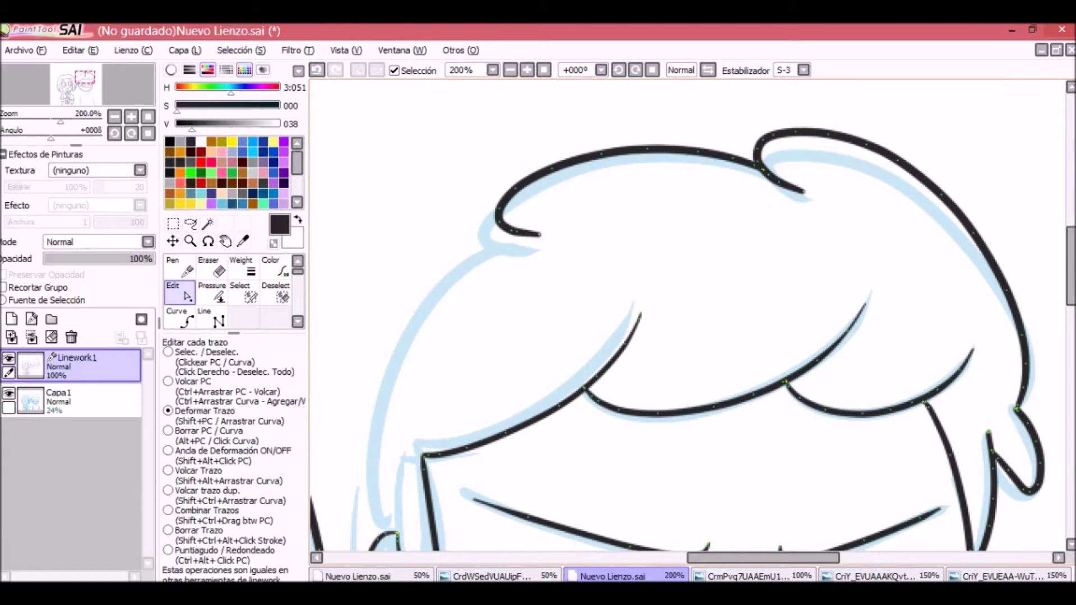
{"action": "key", "text": "n"}
{"action": "scroll", "coordinate": [687, 317], "scroll_direction": "down", "scroll_amount": 3}
{"action": "left_click_drag", "start_coordinate": [496, 131], "coordinate": [358, 385]}
{"action": "key", "text": "e"}
{"action": "left_click_drag", "start_coordinate": [344, 280], "coordinate": [385, 280]}
Step: Hide the Capa1 sketch layer to check the whole line art, and show the layer again
{"action": "key", "text": "ctrl+minus"}
{"action": "key", "text": "ctrl+minus"}
{"action": "key", "text": "n"}
{"action": "left_click", "coordinate": [8, 393]}
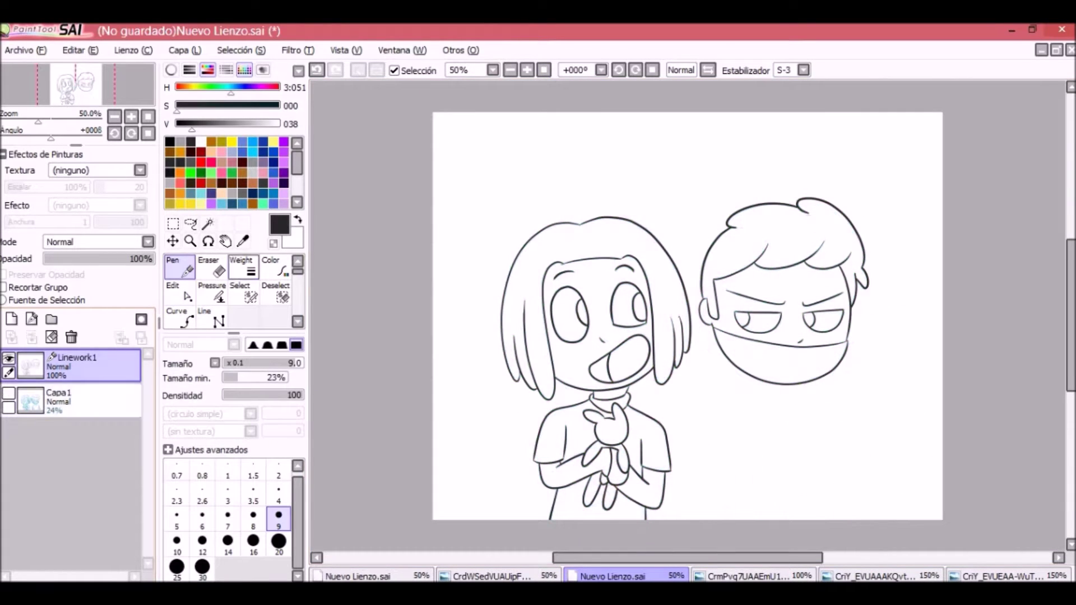
{"action": "left_click", "coordinate": [8, 394]}
Step: Ink the second character's neck lines and the U-shaped shirt collar, and deform the collar to meet the neck
{"action": "key", "text": "ctrl+plus"}
{"action": "key", "text": "ctrl+plus"}
{"action": "left_click_drag", "start_coordinate": [612, 538], "coordinate": [473, 185]}
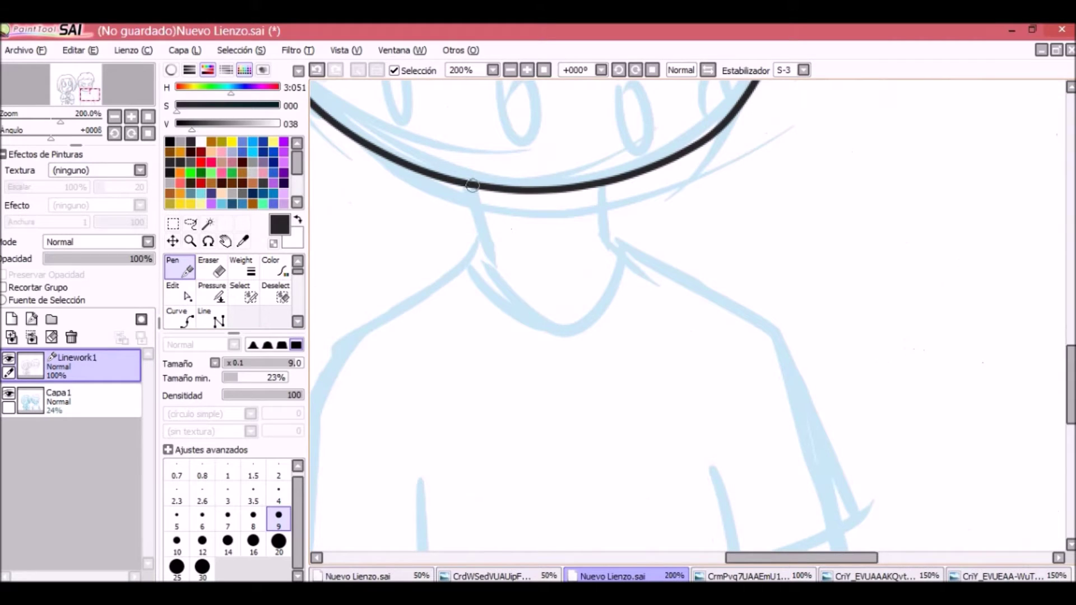
{"action": "left_click_drag", "start_coordinate": [498, 276], "coordinate": [613, 234]}
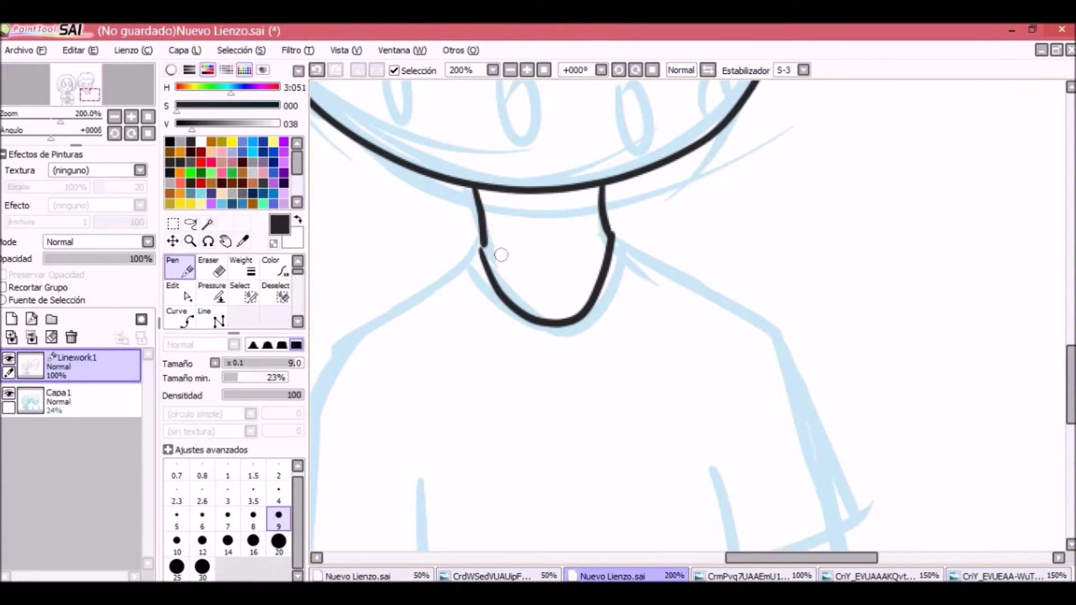
{"action": "left_click", "coordinate": [179, 293]}
{"action": "left_click_drag", "start_coordinate": [558, 325], "coordinate": [567, 334]}
{"action": "key", "text": "ctrl+z"}
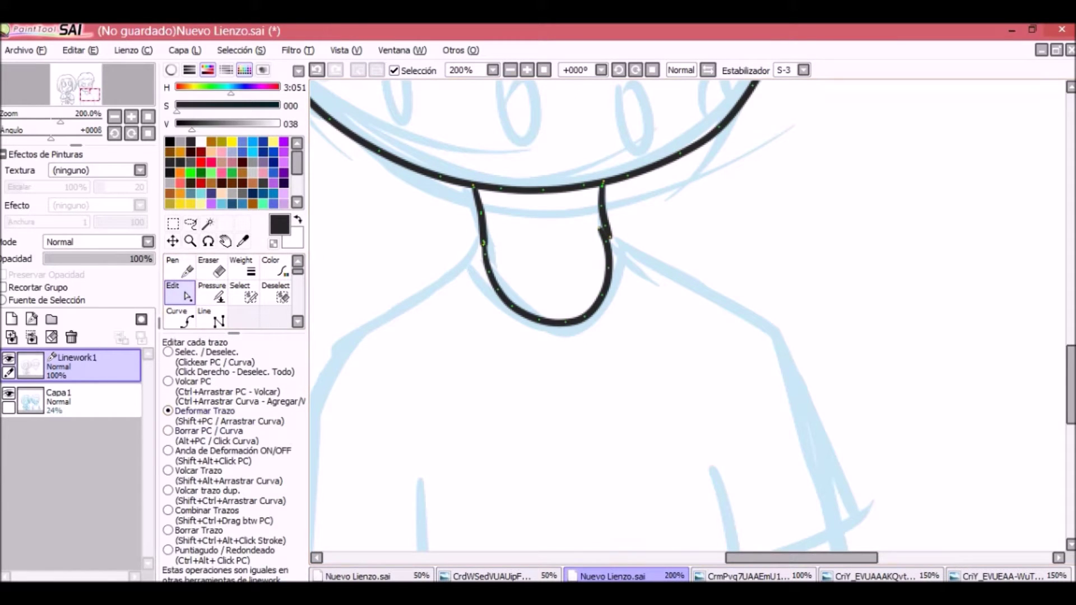
{"action": "key", "text": "ctrl+y"}
Step: Ink both shoulders and outer sleeve edges from the neck down to the sleeve ends, adjusting the strokes
{"action": "key", "text": "n"}
{"action": "scroll", "coordinate": [688, 314], "scroll_direction": "down", "scroll_amount": 1}
{"action": "left_click_drag", "start_coordinate": [532, 262], "coordinate": [384, 522]}
{"action": "left_click_drag", "start_coordinate": [631, 258], "coordinate": [810, 466]}
{"action": "key", "text": "c"}
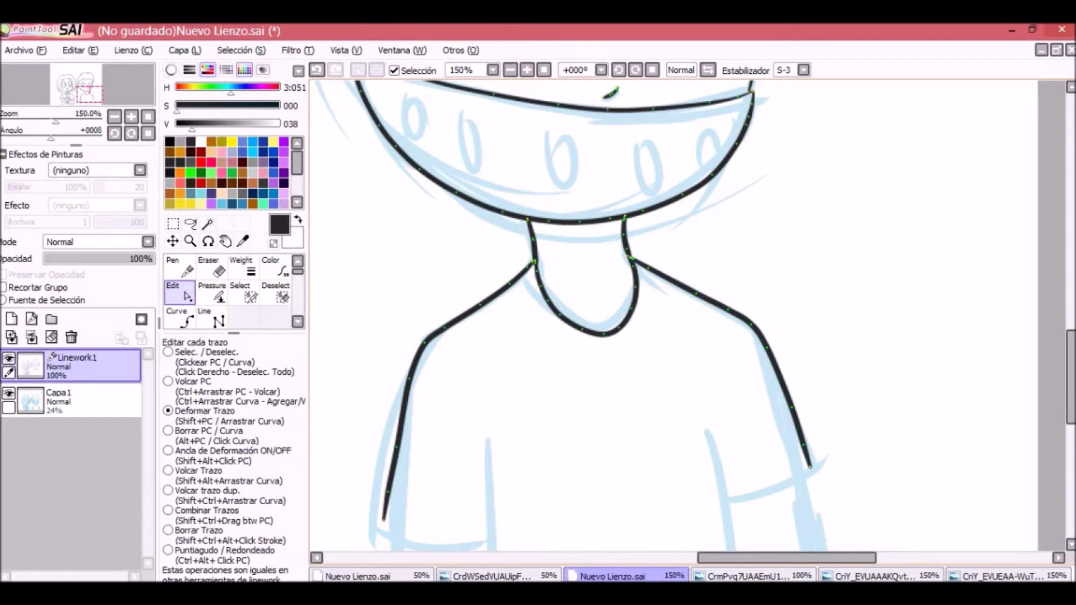
{"action": "scroll", "coordinate": [674, 315], "scroll_direction": "down", "scroll_amount": 3}
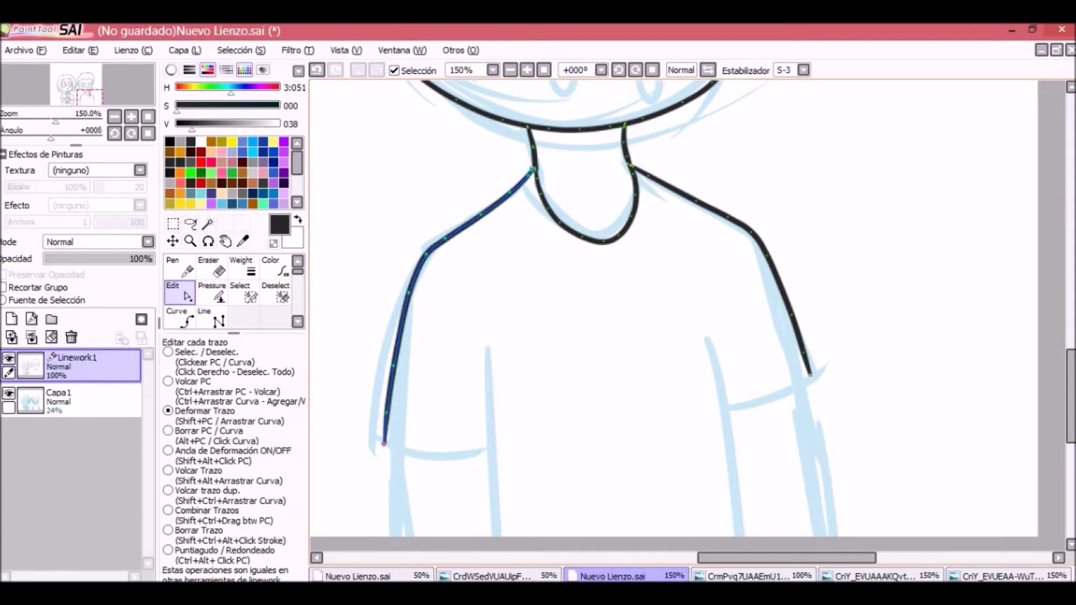
Step: Ink the two long torso side lines from the armpits down to the bottom edge of the canvas
{"action": "key", "text": "n"}
{"action": "scroll", "coordinate": [674, 308], "scroll_direction": "down", "scroll_amount": 2}
{"action": "left_click_drag", "start_coordinate": [696, 221], "coordinate": [749, 478]}
{"action": "left_click_drag", "start_coordinate": [486, 248], "coordinate": [510, 478]}
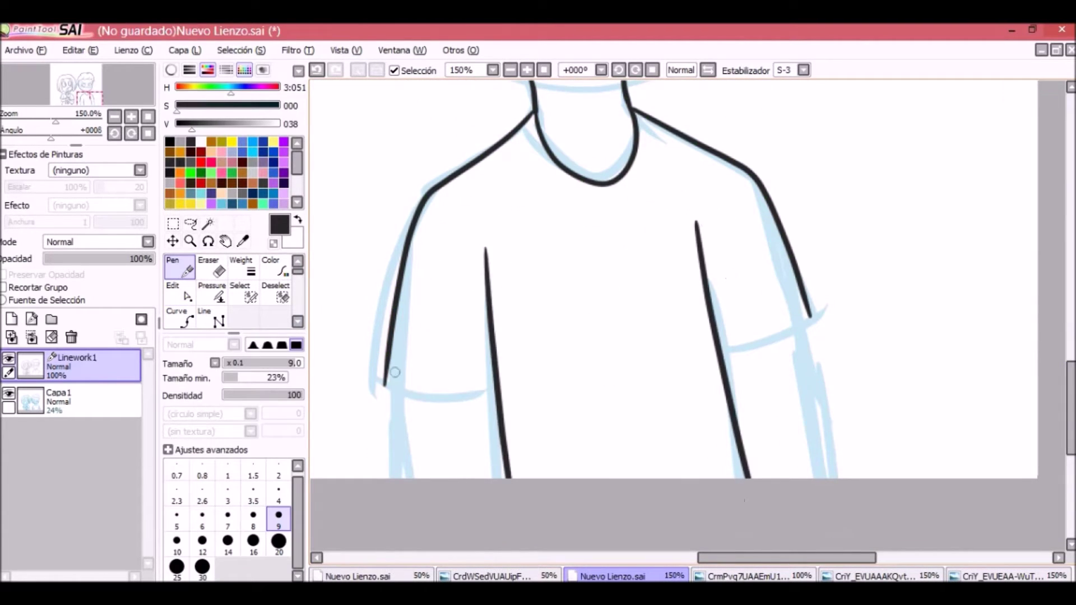
Step: Ink the curved hems that close off the shirt's sleeves
{"action": "key", "text": "ctrl+z"}
{"action": "key", "text": "ctrl+z"}
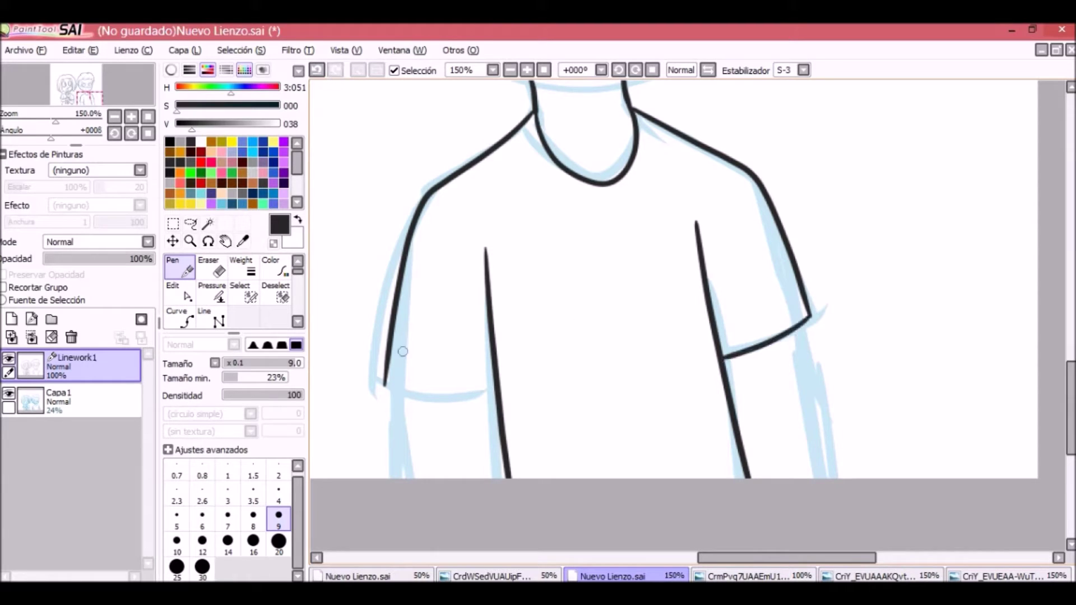
{"action": "key", "text": "c"}
{"action": "key", "text": "n"}
Step: Ink the outer arm lines from the sleeve hems to the canvas edge, redoing the first one as a straighter line
{"action": "left_click_drag", "start_coordinate": [404, 392], "coordinate": [427, 480]}
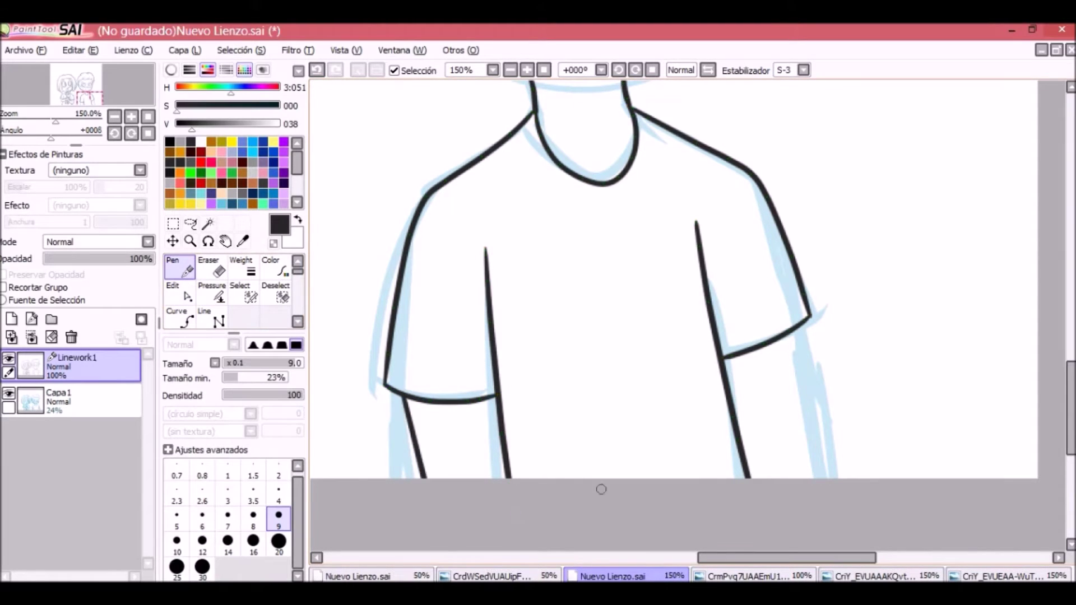
{"action": "key", "text": "ctrl+z"}
{"action": "key", "text": "ctrl+z"}
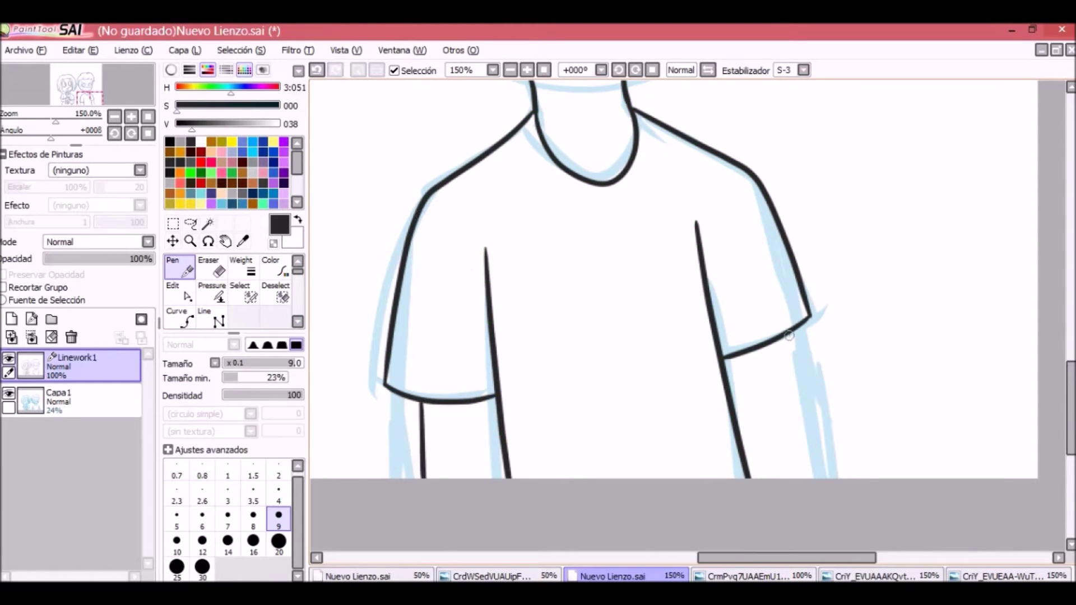
{"action": "key", "text": "c"}
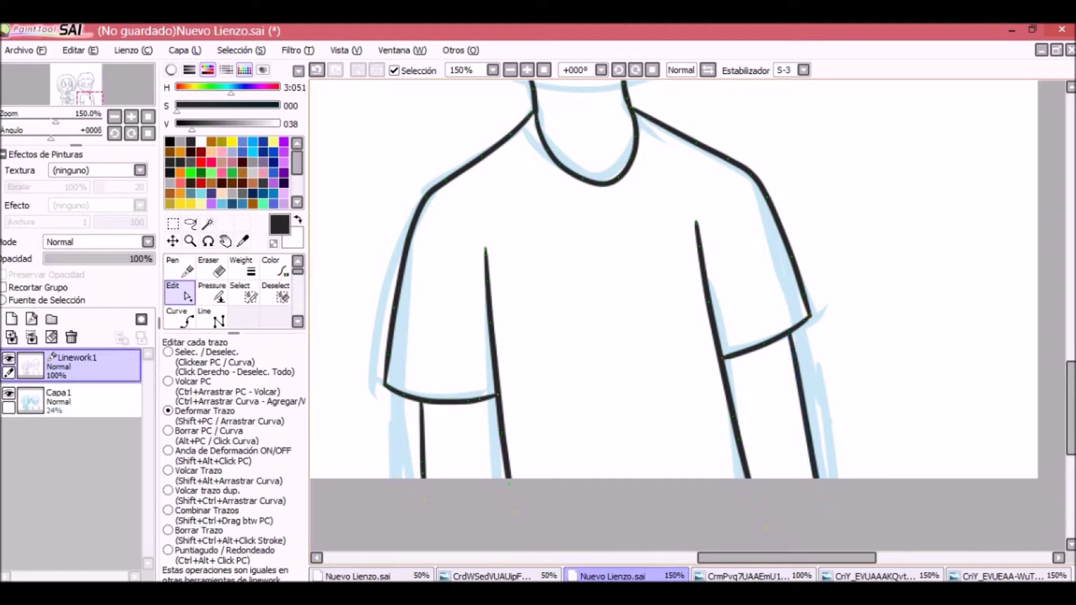
Step: Try to ink the row of oval openings across the mask individually by hand
{"action": "scroll", "coordinate": [673, 313], "scroll_direction": "up", "scroll_amount": 5}
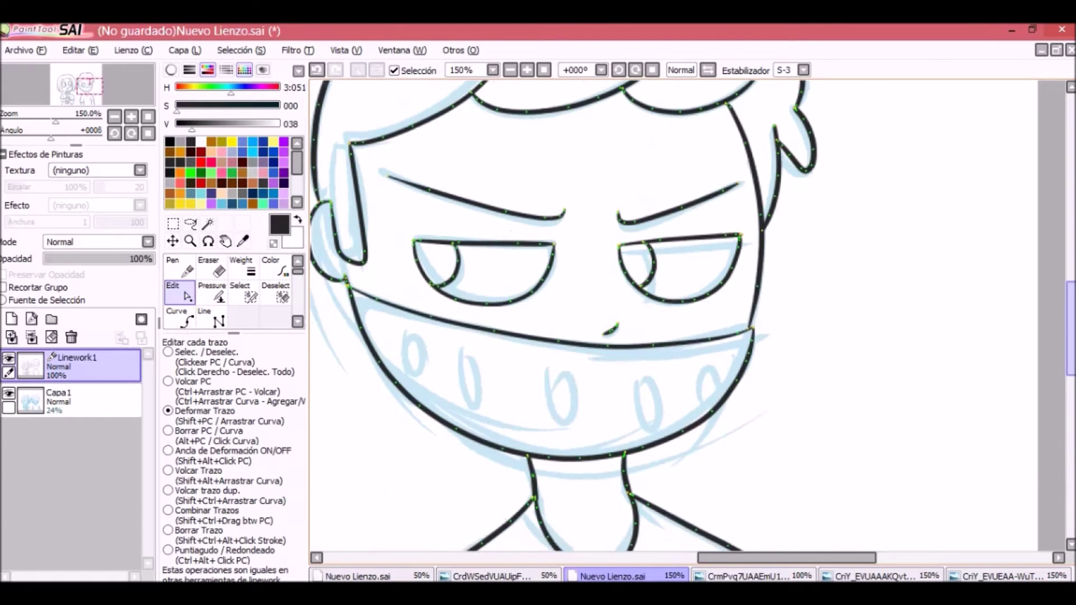
{"action": "scroll", "coordinate": [560, 253], "scroll_direction": "up", "scroll_amount": 2}
{"action": "key", "text": "n"}
{"action": "scroll", "coordinate": [673, 314], "scroll_direction": "down", "scroll_amount": 1}
{"action": "mouse_move", "coordinate": [727, 230]}
{"action": "left_mouse_down"}
{"action": "mouse_move", "coordinate": [724, 334]}
{"action": "mouse_move", "coordinate": [731, 227]}
{"action": "left_mouse_up"}
{"action": "mouse_move", "coordinate": [600, 250]}
{"action": "left_mouse_down"}
{"action": "mouse_move", "coordinate": [614, 238]}
{"action": "mouse_move", "coordinate": [630, 275]}
{"action": "left_mouse_up"}
{"action": "scroll", "coordinate": [746, 503], "scroll_direction": "left", "scroll_amount": 3}
{"action": "mouse_move", "coordinate": [498, 229]}
{"action": "left_mouse_down"}
{"action": "mouse_move", "coordinate": [477, 286]}
{"action": "mouse_move", "coordinate": [496, 215]}
{"action": "left_mouse_up"}
{"action": "scroll", "coordinate": [505, 224], "scroll_direction": "left", "scroll_amount": 4}
{"action": "mouse_move", "coordinate": [552, 191]}
{"action": "left_mouse_down"}
{"action": "mouse_move", "coordinate": [550, 207]}
{"action": "mouse_move", "coordinate": [557, 185]}
{"action": "left_mouse_up"}
{"action": "key", "text": "ctrl+z"}
Step: Delete the five hand-drawn oval strokes from the mask
{"action": "scroll", "coordinate": [720, 516], "scroll_direction": "right", "scroll_amount": 4}
{"action": "left_click", "coordinate": [179, 291]}
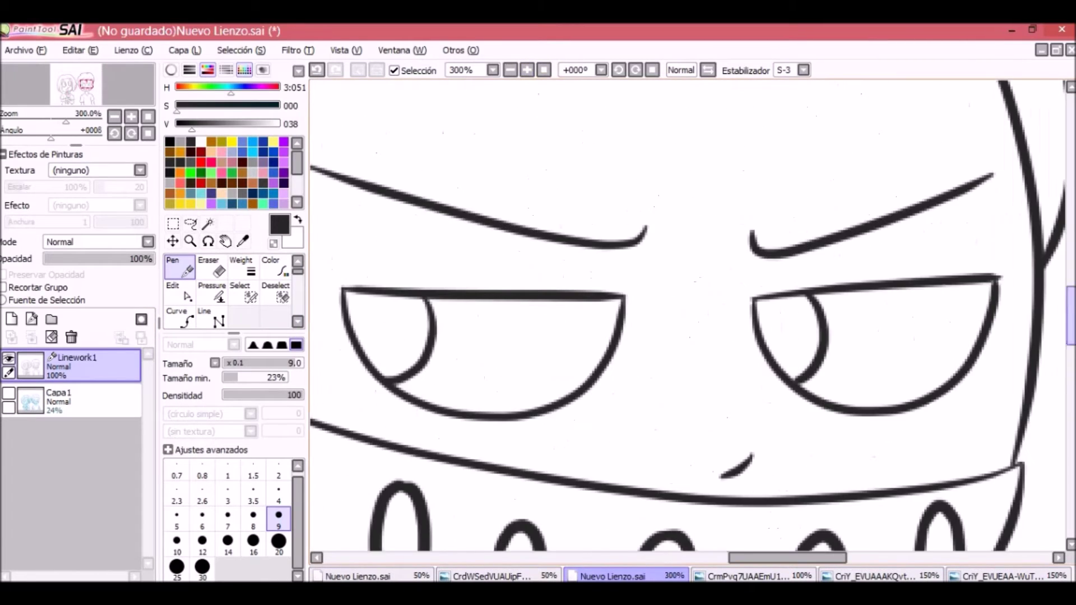
{"action": "left_click", "coordinate": [371, 308]}
{"action": "left_click", "coordinate": [503, 359]}
{"action": "left_click", "coordinate": [632, 364]}
{"action": "left_click", "coordinate": [789, 364]}
{"action": "left_click", "coordinate": [921, 331]}
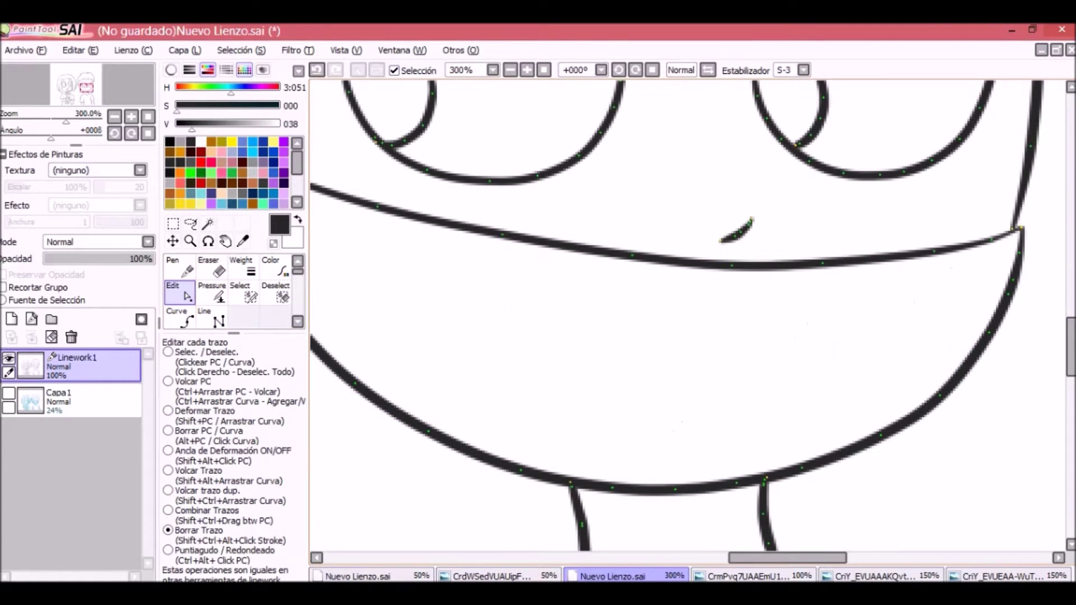
Step: Ink one clean narrow oval near the mask's ear end, undoing attempts until the shape is right
{"action": "key", "text": "n"}
{"action": "mouse_move", "coordinate": [416, 230]}
{"action": "left_mouse_down"}
{"action": "mouse_move", "coordinate": [436, 215]}
{"action": "mouse_move", "coordinate": [406, 280]}
{"action": "mouse_move", "coordinate": [436, 215]}
{"action": "mouse_move", "coordinate": [425, 221]}
{"action": "mouse_move", "coordinate": [470, 246]}
{"action": "mouse_move", "coordinate": [446, 225]}
{"action": "left_mouse_up"}
{"action": "key", "text": "ctrl+z"}
{"action": "key", "text": "ctrl+z"}
{"action": "key", "text": "ctrl+z"}
{"action": "key", "text": "ctrl+z"}
{"action": "key", "text": "ctrl+z"}
{"action": "key", "text": "ctrl+z"}
Step: Duplicate the oval stroke five times in a curved row across the mask, deleting the extra overlapping copy
{"action": "key", "text": "ctrl"}
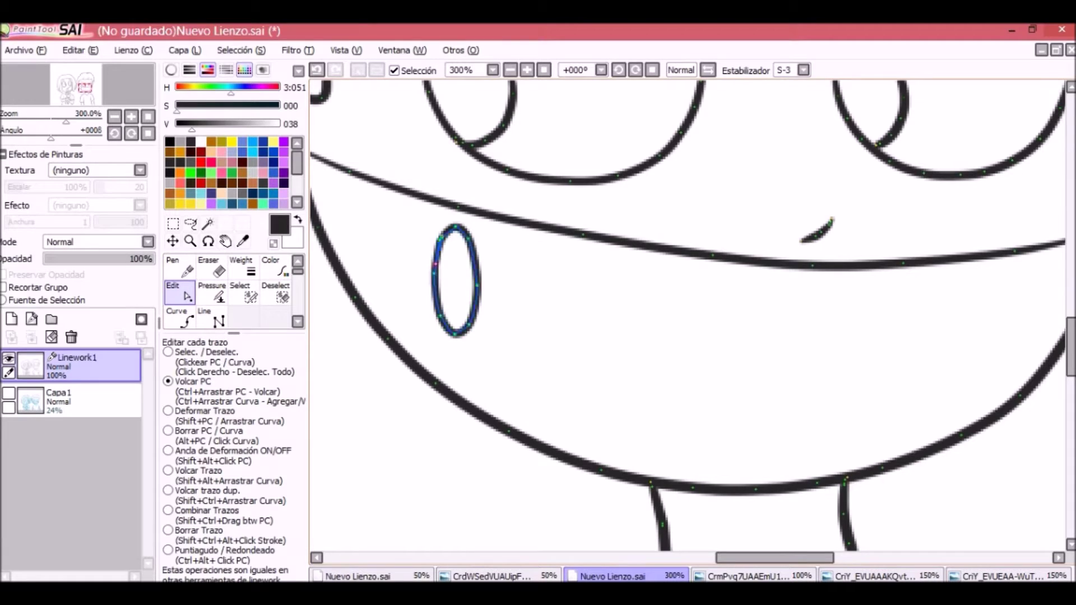
{"action": "mouse_move", "coordinate": [434, 280]}
{"action": "left_mouse_down"}
{"action": "mouse_move", "coordinate": [414, 292]}
{"action": "mouse_move", "coordinate": [554, 331]}
{"action": "left_mouse_up"}
{"action": "mouse_move", "coordinate": [553, 330]}
{"action": "left_mouse_down"}
{"action": "mouse_move", "coordinate": [672, 343]}
{"action": "mouse_move", "coordinate": [663, 350]}
{"action": "left_mouse_up"}
{"action": "left_click_drag", "start_coordinate": [663, 350], "coordinate": [783, 367]}
{"action": "left_click_drag", "start_coordinate": [783, 367], "coordinate": [881, 364]}
{"action": "left_click_drag", "start_coordinate": [881, 365], "coordinate": [996, 341]}
{"action": "scroll", "coordinate": [687, 322], "scroll_direction": "right", "scroll_amount": 5}
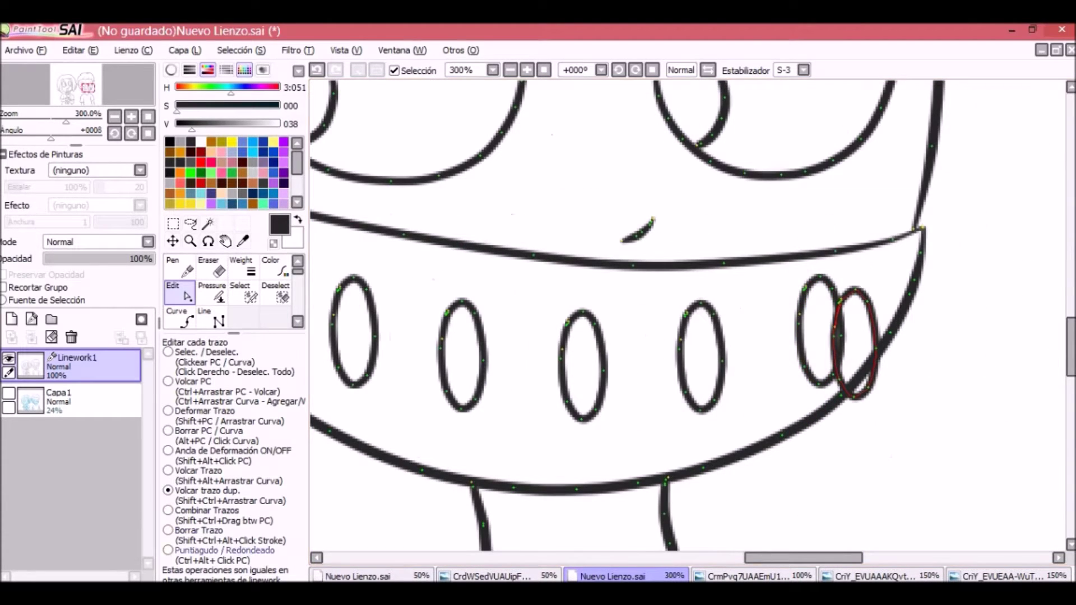
{"action": "left_click", "coordinate": [835, 337]}
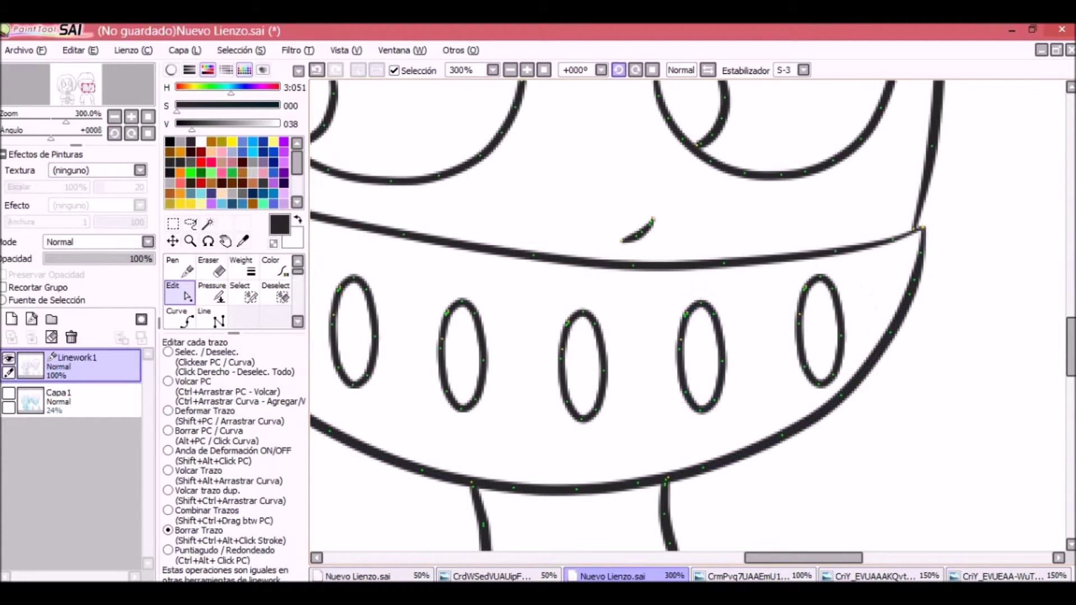
Step: Set the brush size to 6 and move the mask's oval strokes to space them more evenly along the curve
{"action": "key", "text": "Home"}
{"action": "key", "text": "n"}
{"action": "scroll", "coordinate": [816, 323], "scroll_direction": "up", "scroll_amount": 3}
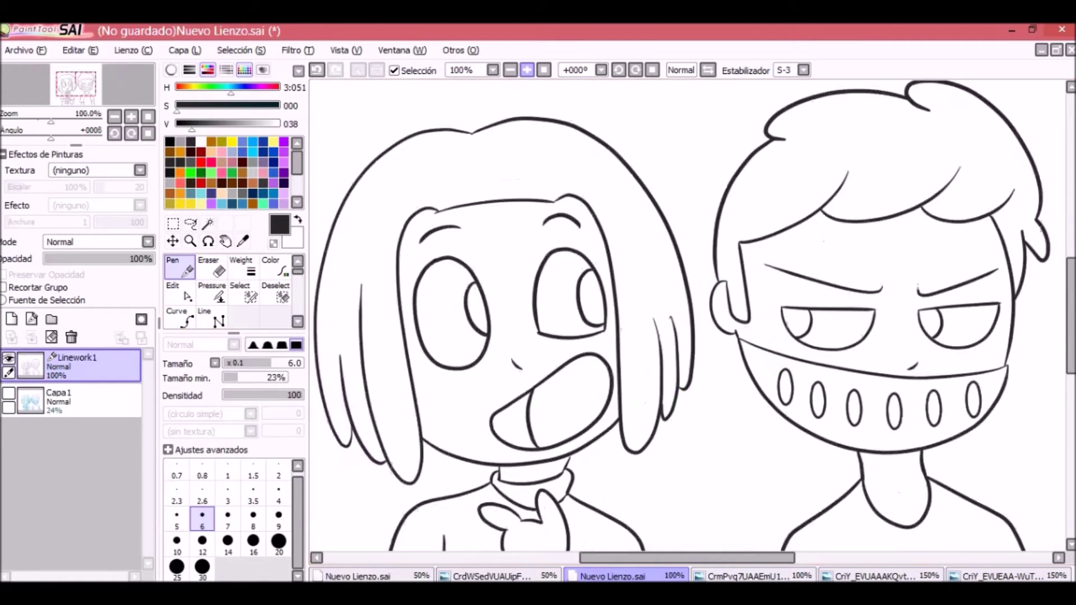
{"action": "key", "text": "e"}
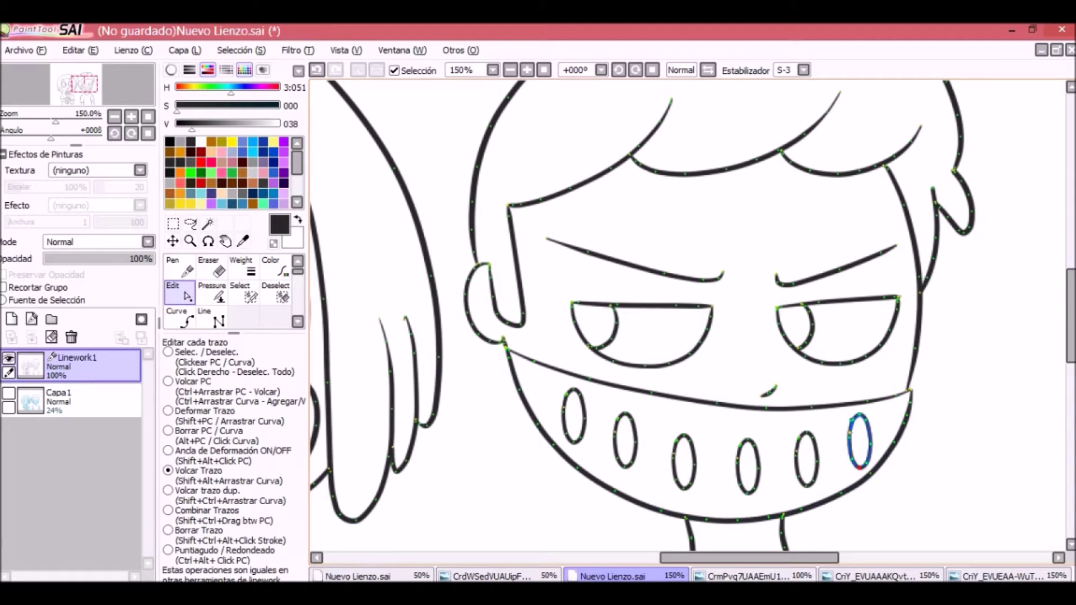
{"action": "key", "text": "n"}
{"action": "scroll", "coordinate": [689, 317], "scroll_direction": "down", "scroll_amount": 5}
{"action": "left_click", "coordinate": [510, 70]}
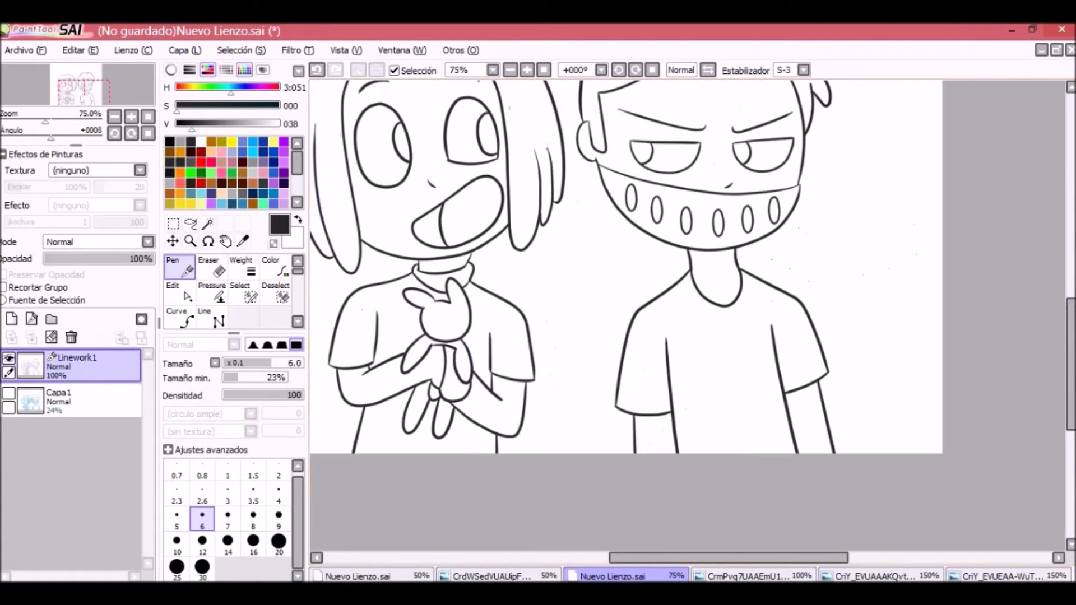
Step: Ink a curved inner-ear line in each of the plush rabbit's ears and draw two solid round eyes on its face
{"action": "scroll", "coordinate": [615, 513], "scroll_direction": "up", "scroll_amount": 5}
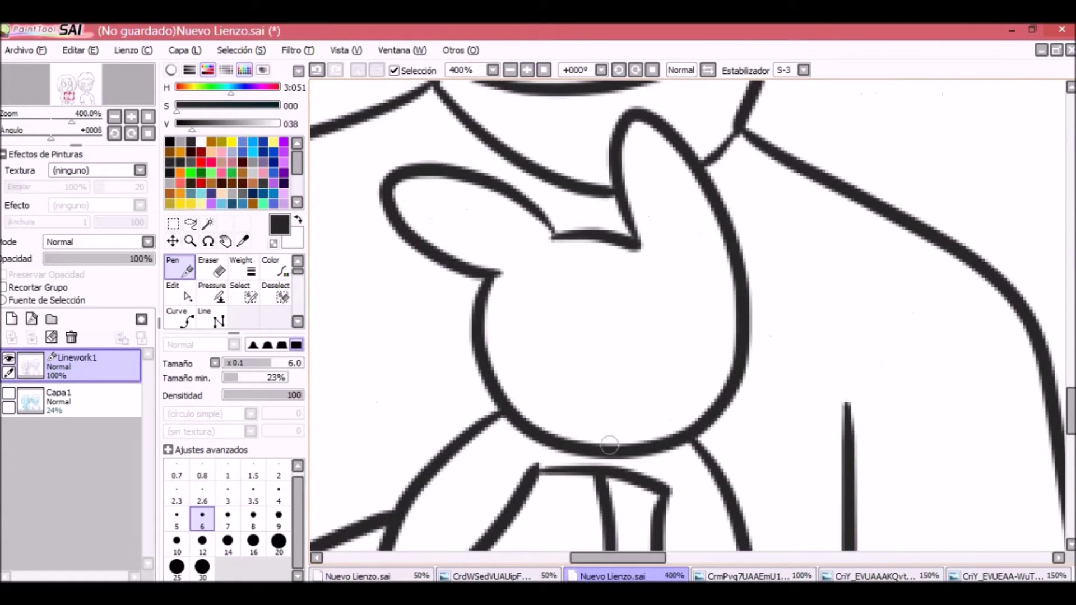
{"action": "left_click_drag", "start_coordinate": [639, 193], "coordinate": [679, 240]}
{"action": "left_click_drag", "start_coordinate": [511, 227], "coordinate": [494, 238]}
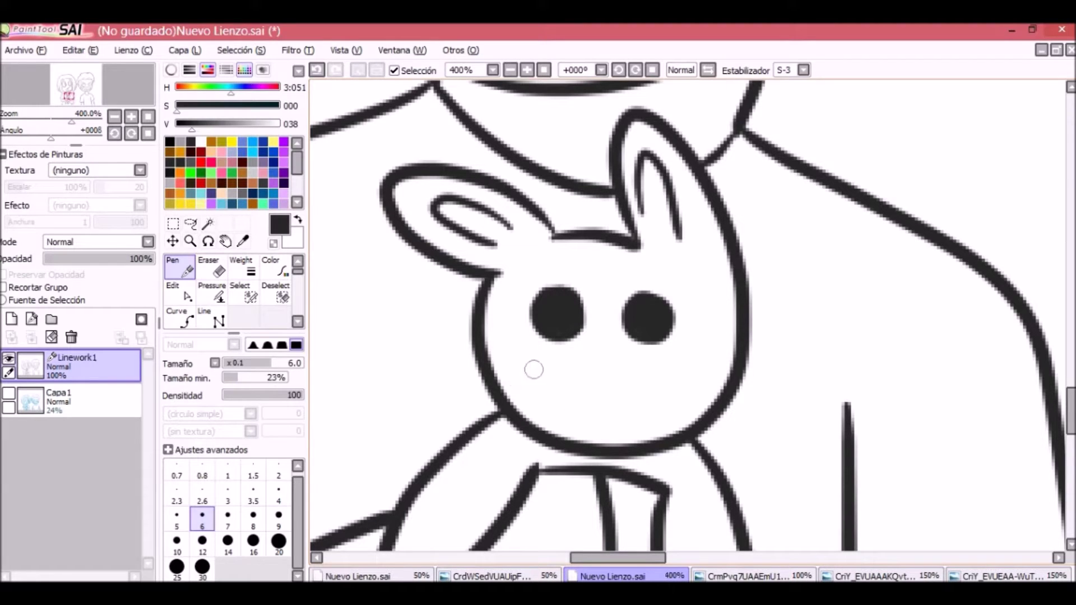
Step: Ink a small round cheek circle at the left edge of the rabbit's face, undoing attempts until the shape is right
{"action": "left_click_drag", "start_coordinate": [547, 374], "coordinate": [512, 395]}
{"action": "left_click_drag", "start_coordinate": [722, 371], "coordinate": [689, 369]}
{"action": "key", "text": "ctrl+z"}
{"action": "key", "text": "ctrl+z"}
{"action": "mouse_move", "coordinate": [512, 361]}
{"action": "left_mouse_down"}
{"action": "mouse_move", "coordinate": [546, 379]}
{"action": "mouse_move", "coordinate": [499, 372]}
{"action": "mouse_move", "coordinate": [547, 384]}
{"action": "left_mouse_up"}
{"action": "key", "text": "ctrl+z"}
{"action": "key", "text": "ctrl+z"}
{"action": "key", "text": "ctrl+z"}
{"action": "key", "text": "ctrl+z"}
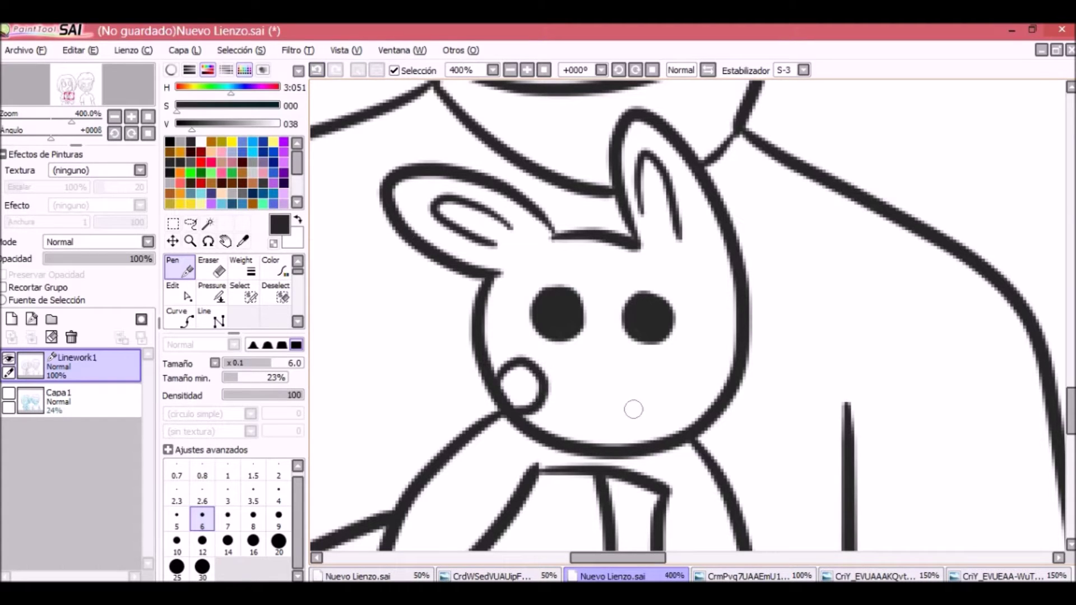
Step: Ink a matching cheek circle on the right side of the rabbit's face and shift it outward toward the head outline
{"action": "key", "text": "ctrl+z"}
{"action": "mouse_move", "coordinate": [720, 375]}
{"action": "left_mouse_down"}
{"action": "mouse_move", "coordinate": [698, 363]}
{"action": "mouse_move", "coordinate": [709, 386]}
{"action": "mouse_move", "coordinate": [669, 386]}
{"action": "left_mouse_up"}
{"action": "key", "text": "ctrl+z"}
{"action": "key", "text": "ctrl+z"}
{"action": "left_click", "coordinate": [179, 293]}
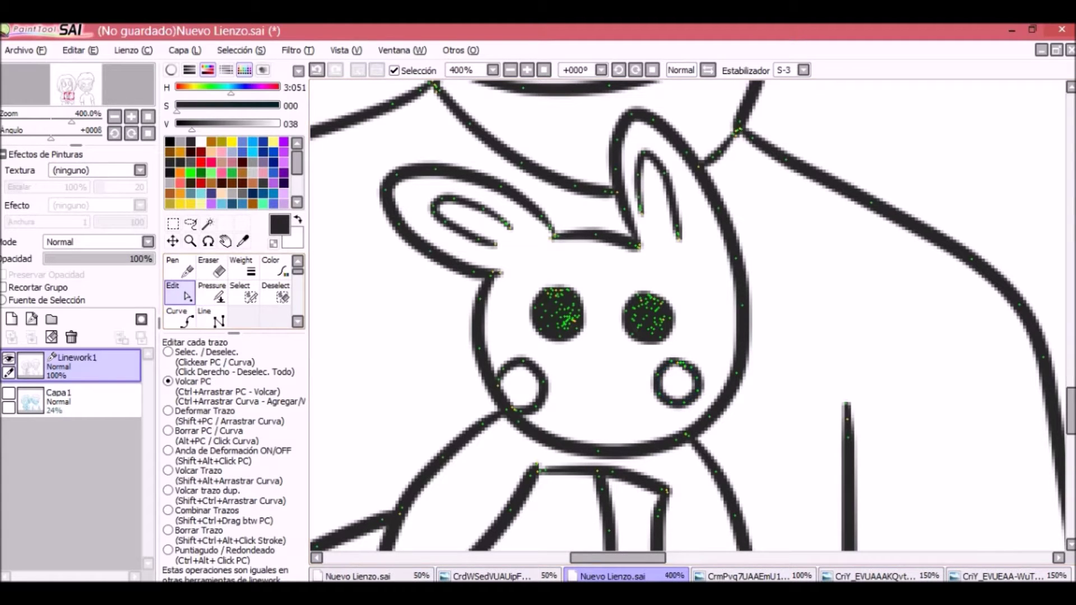
{"action": "left_click_drag", "start_coordinate": [678, 360], "coordinate": [694, 367]}
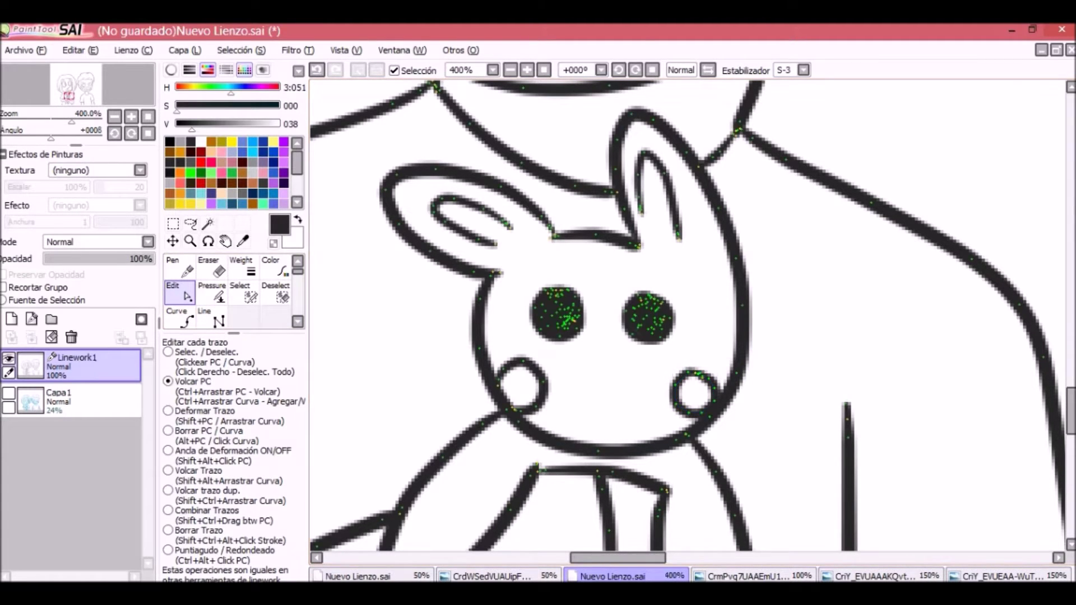
Step: Create a layer folder with four empty layers inside and move the line art layer above the folder
{"action": "key", "text": "minus"}
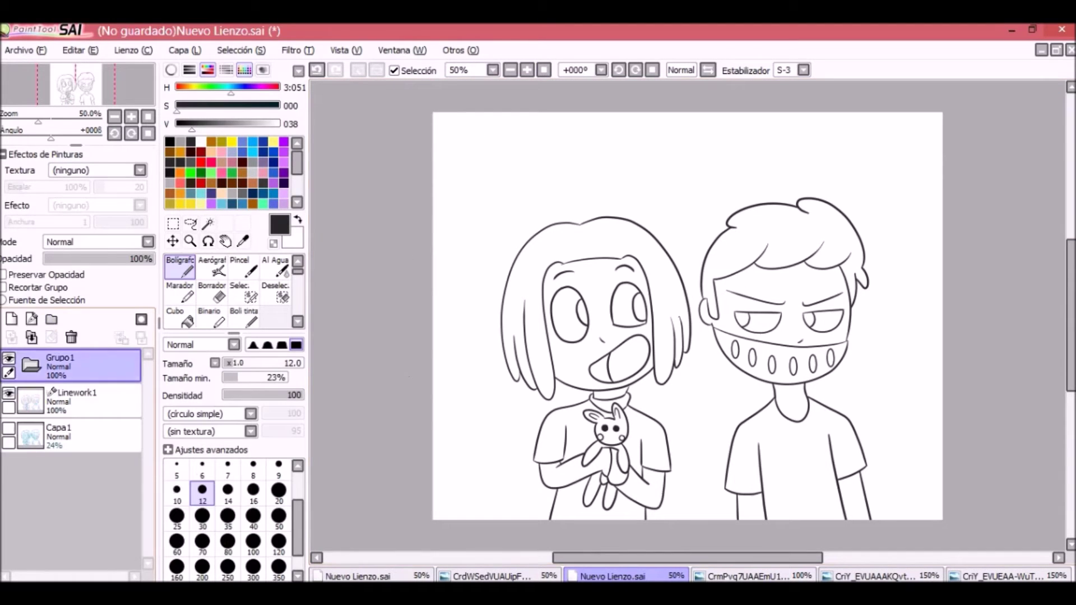
{"action": "key", "text": "plus"}
{"action": "key", "text": "plus"}
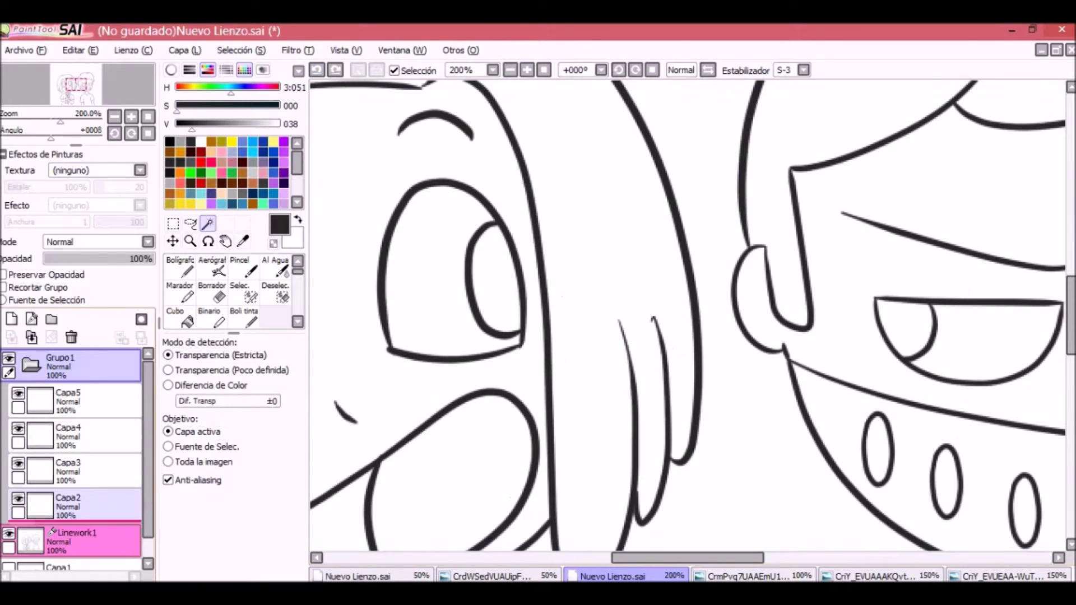
{"action": "left_click_drag", "start_coordinate": [84, 540], "coordinate": [84, 364]}
Step: Select the first character's hair areas, including the separate locks, with the magic wand on the line art layer
{"action": "left_click", "coordinate": [605, 253]}
{"action": "scroll", "coordinate": [687, 315], "scroll_direction": "down", "scroll_amount": 3}
{"action": "scroll", "coordinate": [687, 315], "scroll_direction": "up", "scroll_amount": 5}
{"action": "scroll", "coordinate": [687, 315], "scroll_direction": "down", "scroll_amount": 5}
{"action": "scroll", "coordinate": [687, 315], "scroll_direction": "up", "scroll_amount": 4}
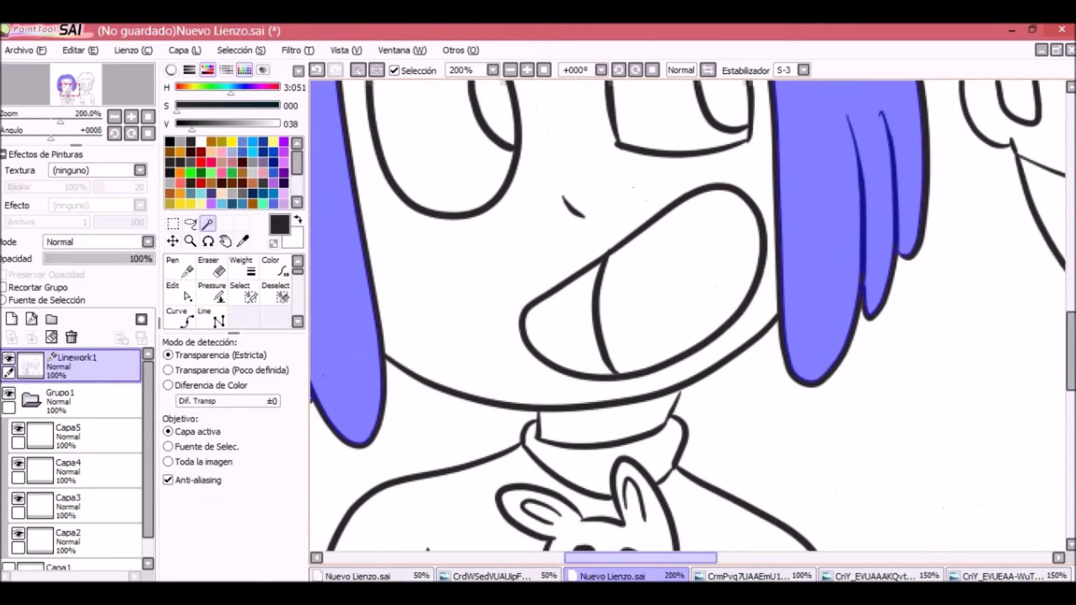
{"action": "scroll", "coordinate": [687, 315], "scroll_direction": "down", "scroll_amount": 1}
Step: Take a purple hair colour from the open reference images, fill the selected hair with it on the folder's lowest layer, and deselect
{"action": "key", "text": "alt"}
{"action": "left_click", "coordinate": [874, 575]}
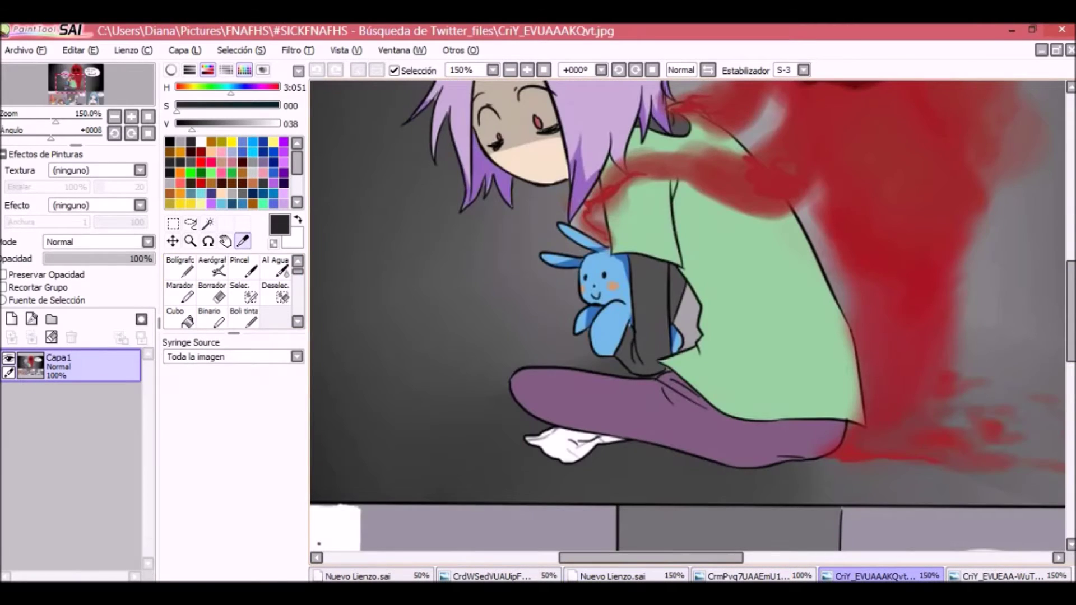
{"action": "left_click", "coordinate": [485, 576]}
{"action": "left_click", "coordinate": [612, 576]}
{"action": "left_click", "coordinate": [746, 576]}
{"action": "left_click", "coordinate": [613, 575]}
{"action": "left_click", "coordinate": [67, 541]}
{"action": "mouse_move", "coordinate": [448, 504]}
{"action": "left_mouse_down"}
{"action": "mouse_move", "coordinate": [426, 459]}
{"action": "mouse_move", "coordinate": [372, 204]}
{"action": "left_mouse_up"}
{"action": "scroll", "coordinate": [648, 144], "scroll_direction": "down", "scroll_amount": 2}
{"action": "key", "text": "ctrl+d"}
Step: Add a new layer clipped to the hair colour layer and darken the purple to brightness 90
{"action": "left_click", "coordinate": [12, 318]}
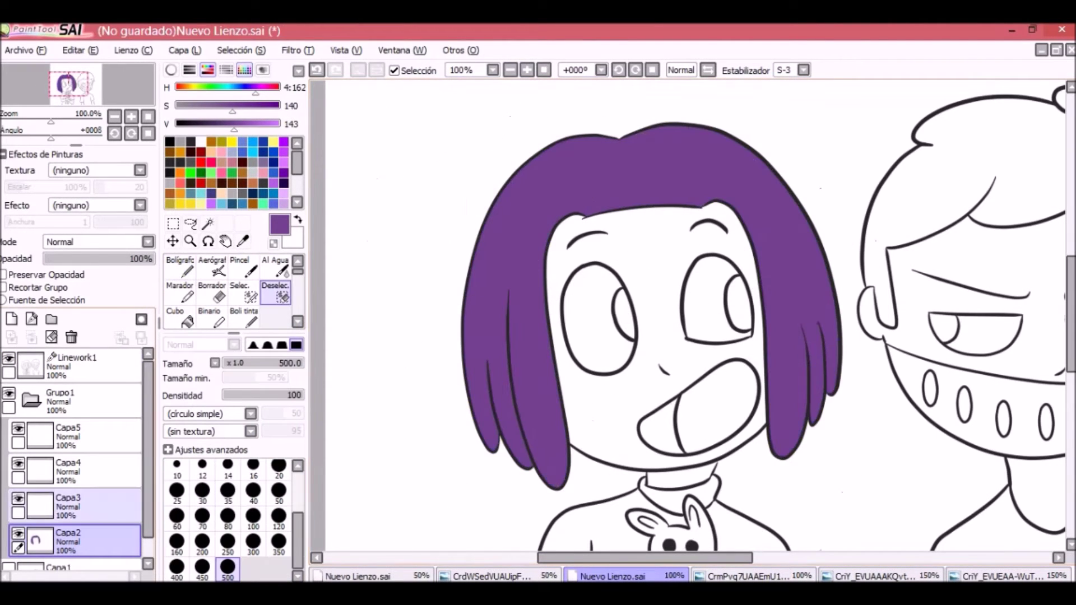
{"action": "left_click", "coordinate": [3, 287]}
{"action": "left_click", "coordinate": [180, 269]}
{"action": "left_click", "coordinate": [278, 541]}
{"action": "left_click_drag", "start_coordinate": [234, 123], "coordinate": [213, 124]}
Step: Paint dark purple shading on the left hair locks, under the fringe and along the left inner hair edge with a size 12 pen
{"action": "left_click", "coordinate": [132, 116]}
{"action": "left_click", "coordinate": [202, 490]}
{"action": "mouse_move", "coordinate": [323, 274]}
{"action": "left_mouse_down"}
{"action": "mouse_move", "coordinate": [412, 263]}
{"action": "mouse_move", "coordinate": [463, 173]}
{"action": "mouse_move", "coordinate": [489, 452]}
{"action": "left_mouse_up"}
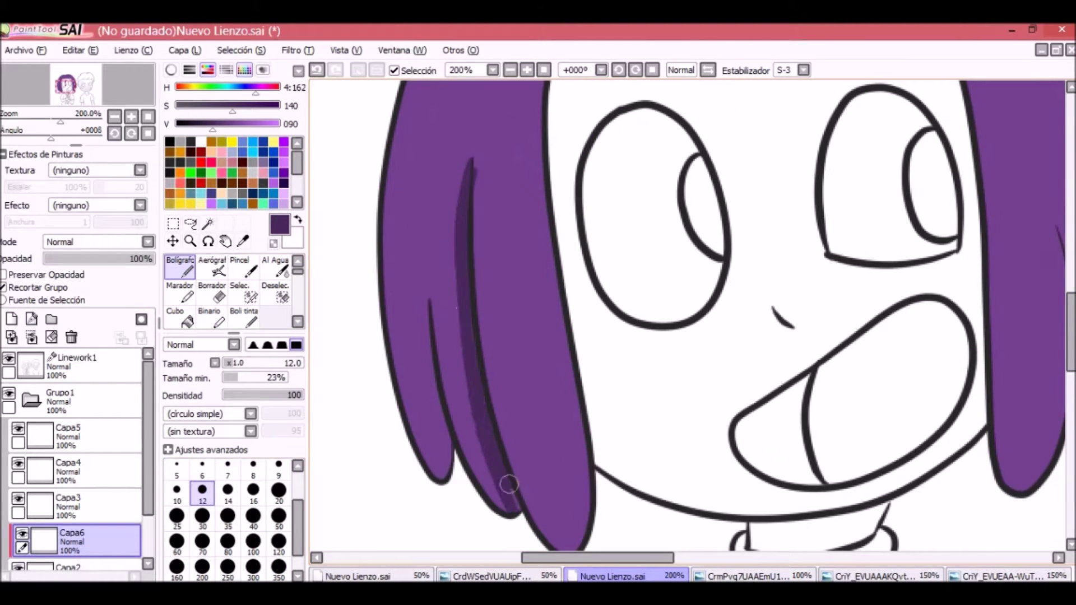
{"action": "left_click_drag", "start_coordinate": [544, 479], "coordinate": [491, 348]}
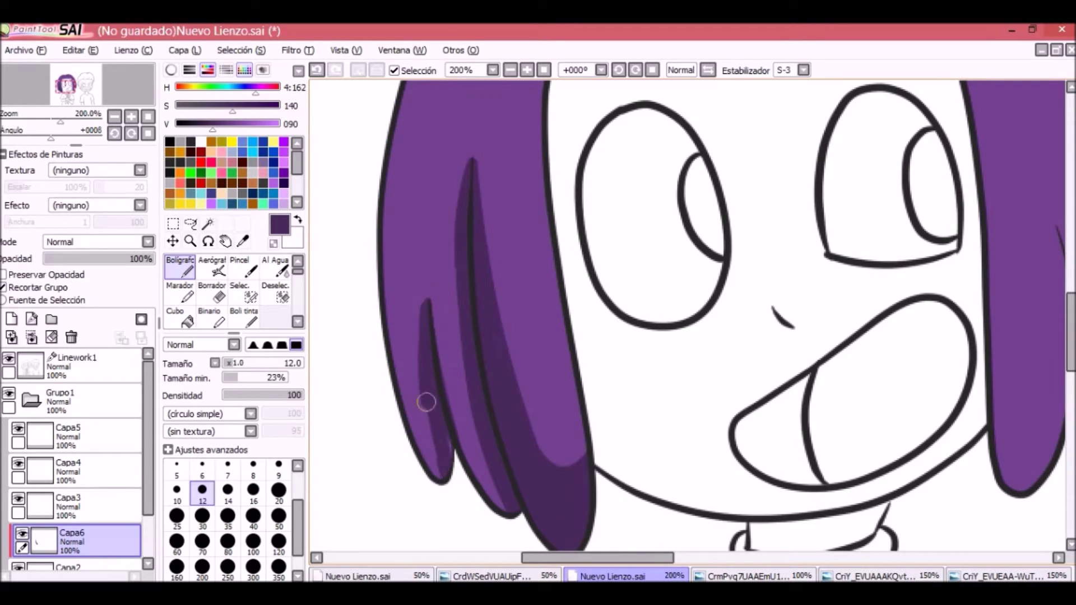
{"action": "scroll", "coordinate": [623, 209], "scroll_direction": "up", "scroll_amount": 3}
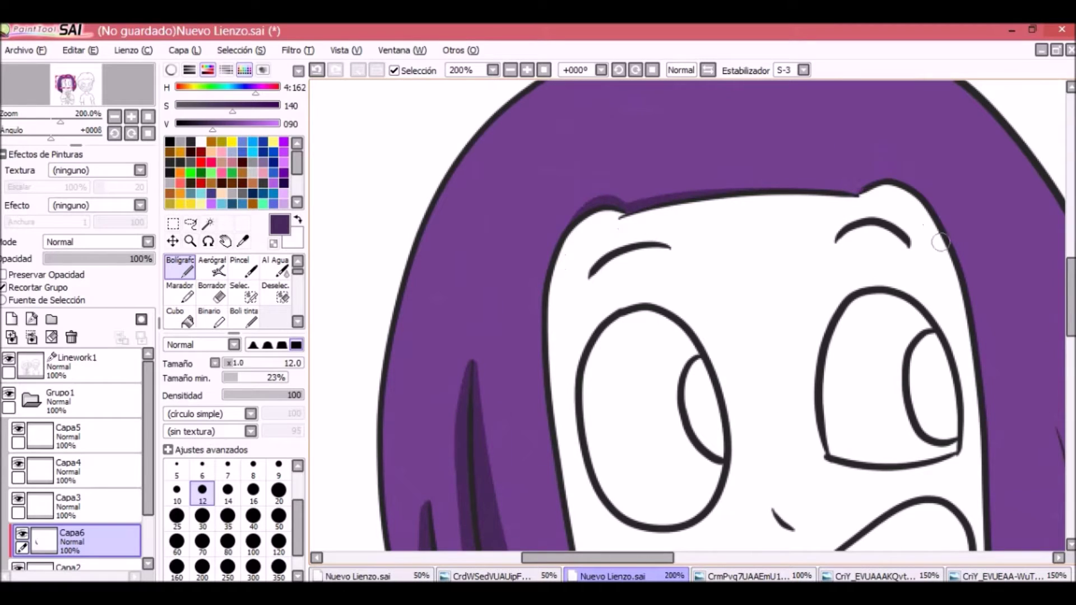
{"action": "scroll", "coordinate": [1053, 309], "scroll_direction": "down", "scroll_amount": 3}
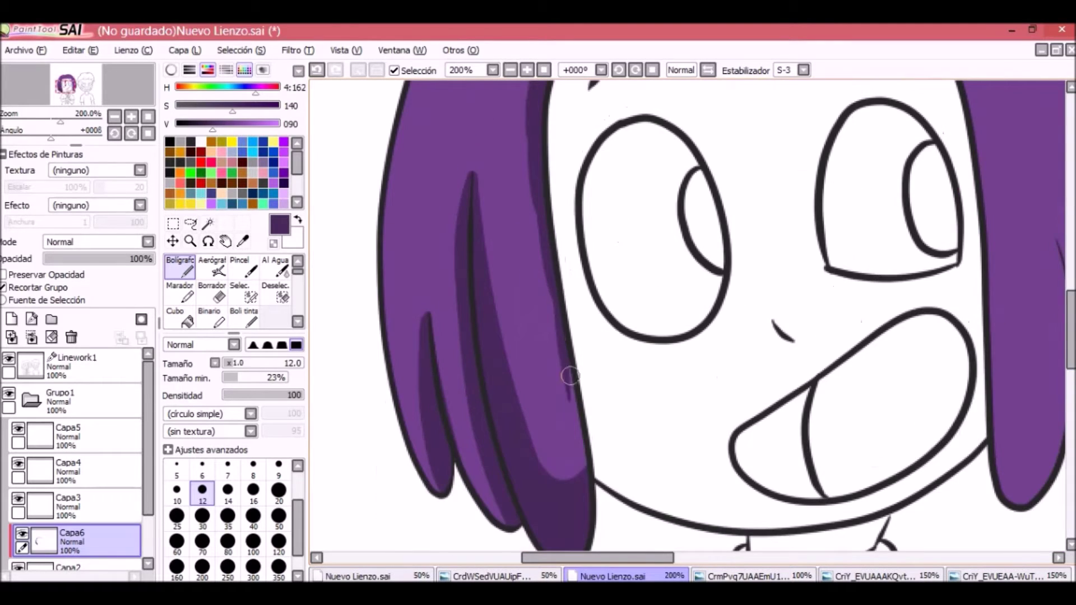
Step: Paint dark purple shading on the right hair locks and along the inner edge of the hair beside the right eye
{"action": "scroll", "coordinate": [687, 322], "scroll_direction": "right", "scroll_amount": 5}
{"action": "left_click_drag", "start_coordinate": [714, 239], "coordinate": [729, 350]}
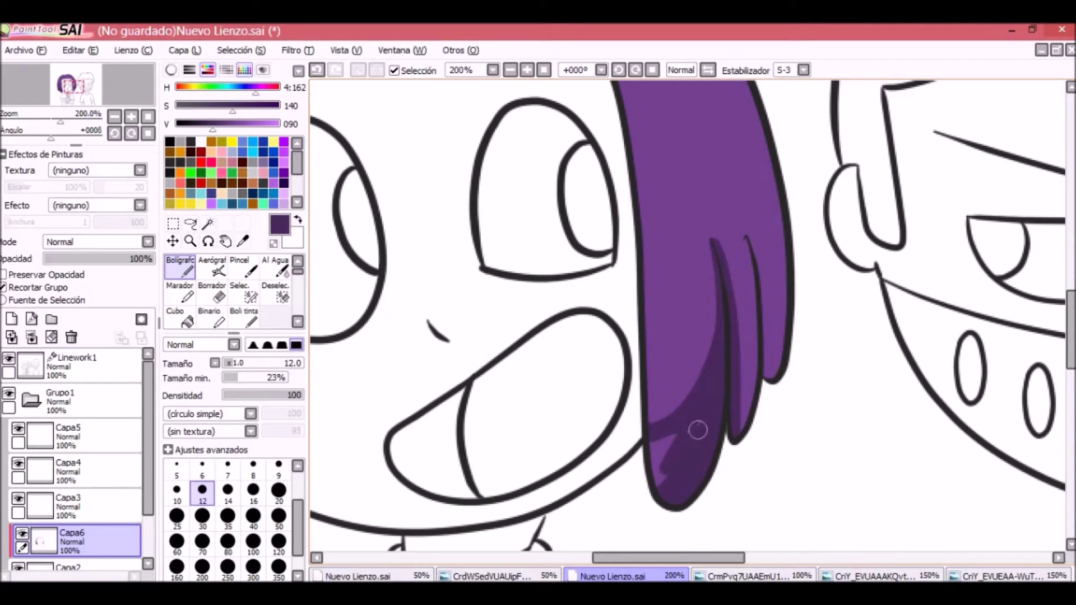
{"action": "scroll", "coordinate": [839, 248], "scroll_direction": "up", "scroll_amount": 4}
{"action": "left_click_drag", "start_coordinate": [512, 260], "coordinate": [649, 462]}
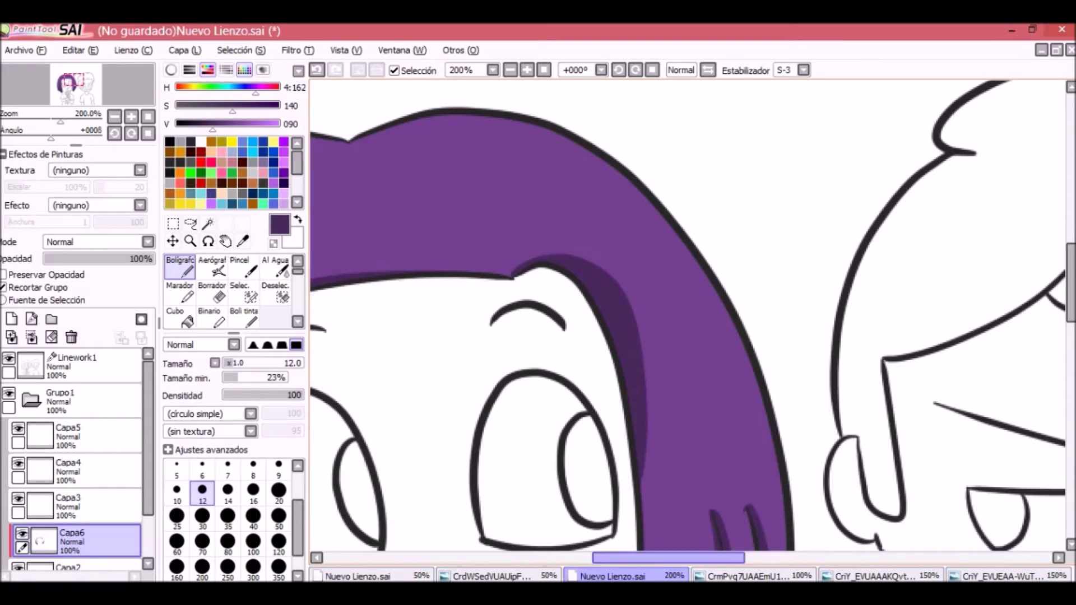
Step: Shade the top outline of the hair and the parting notch with dark purple
{"action": "scroll", "coordinate": [639, 144], "scroll_direction": "left", "scroll_amount": 4}
{"action": "left_click_drag", "start_coordinate": [638, 144], "coordinate": [849, 128]}
{"action": "left_click_drag", "start_coordinate": [632, 141], "coordinate": [413, 255]}
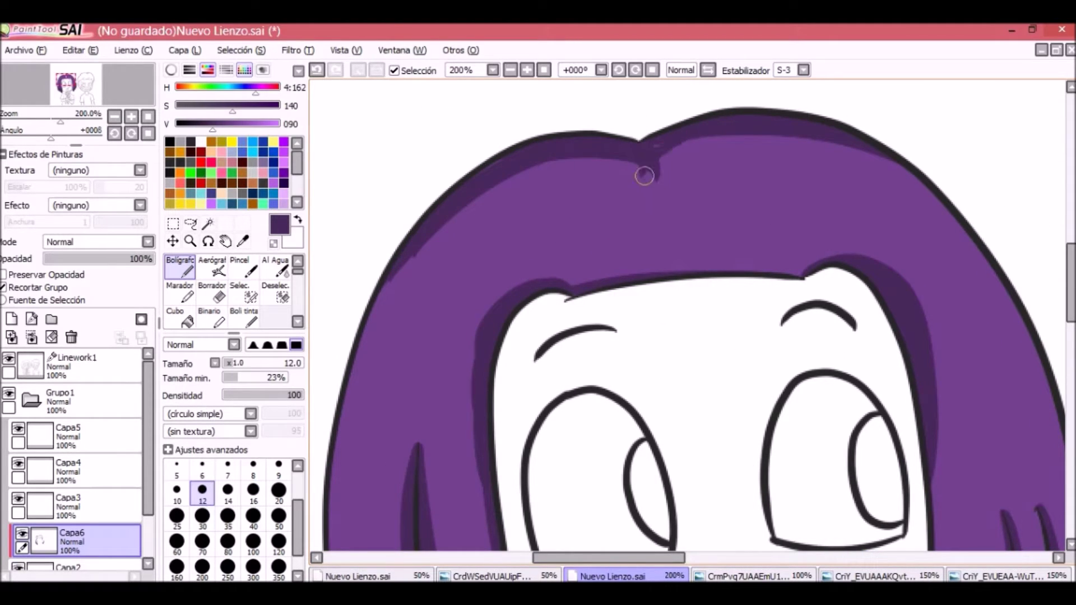
Step: Soften the hair shading with the blur brush, using size 30 on the crown, fringe and left locks and size 25 on the right locks
{"action": "scroll", "coordinate": [275, 291], "scroll_direction": "down", "scroll_amount": 2}
{"action": "left_click", "coordinate": [274, 316]}
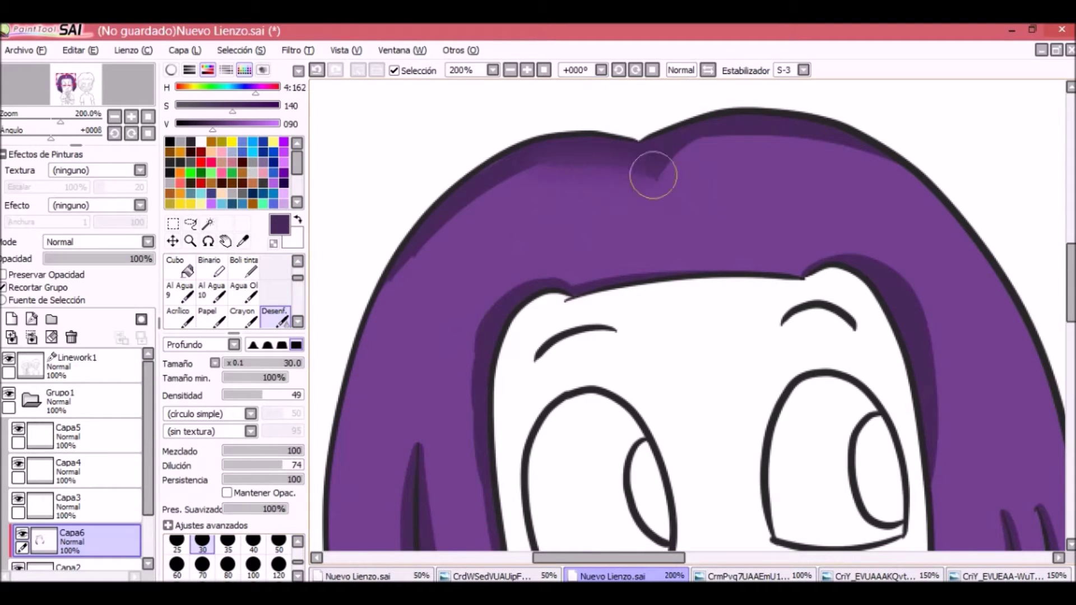
{"action": "left_click_drag", "start_coordinate": [604, 176], "coordinate": [649, 281]}
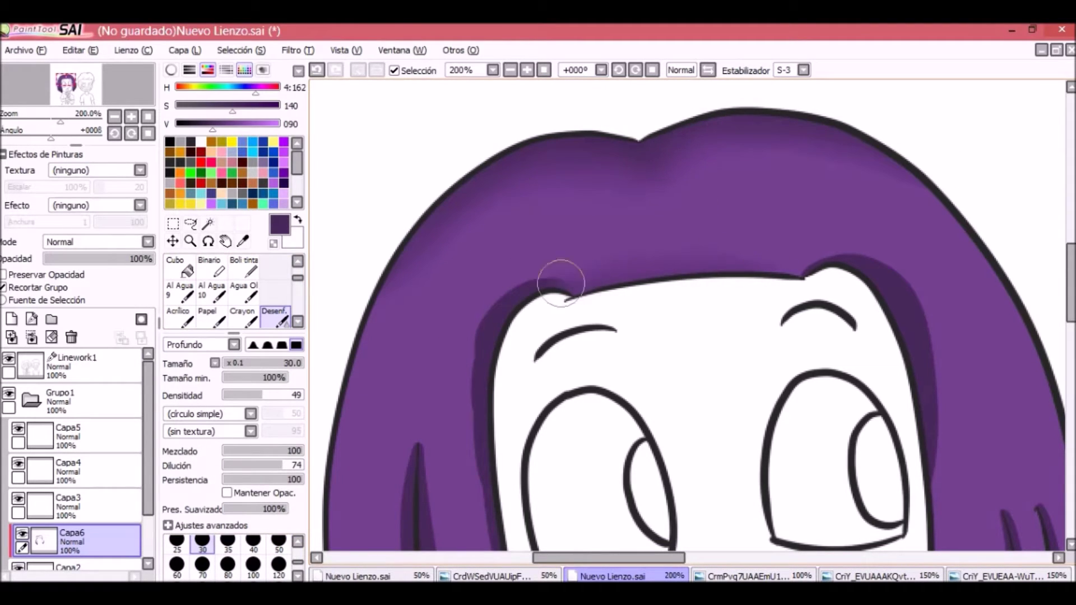
{"action": "scroll", "coordinate": [395, 241], "scroll_direction": "down", "scroll_amount": 5}
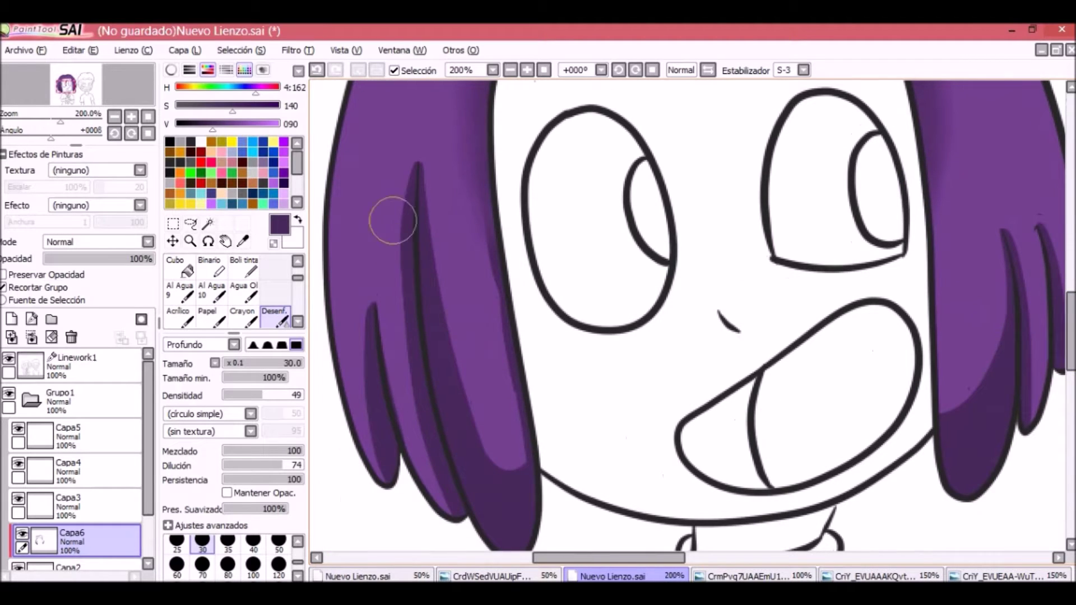
{"action": "left_click_drag", "start_coordinate": [463, 333], "coordinate": [504, 471]}
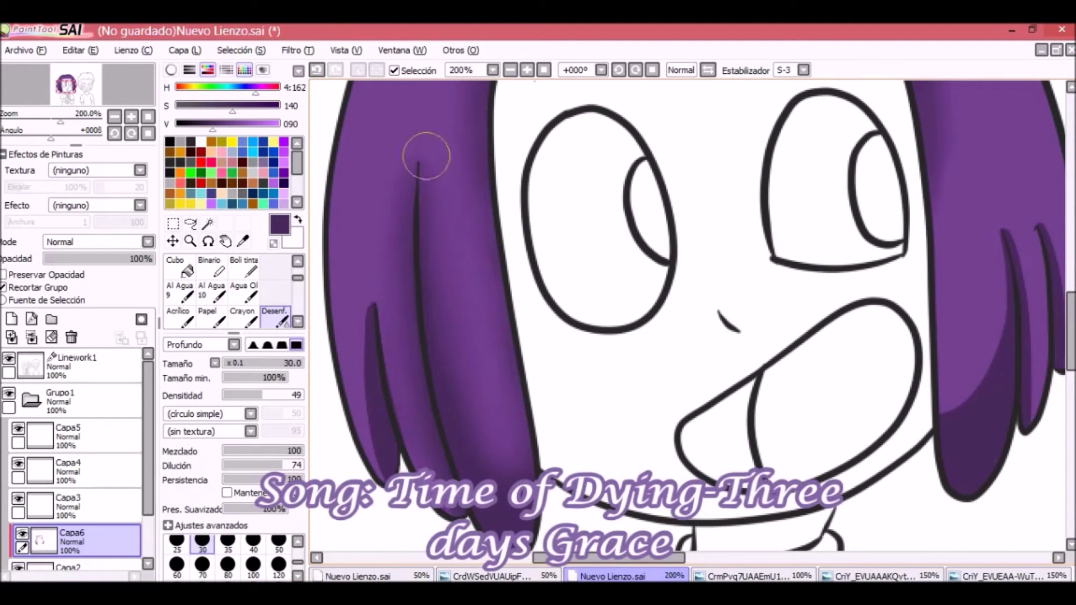
{"action": "scroll", "coordinate": [680, 227], "scroll_direction": "right", "scroll_amount": 5}
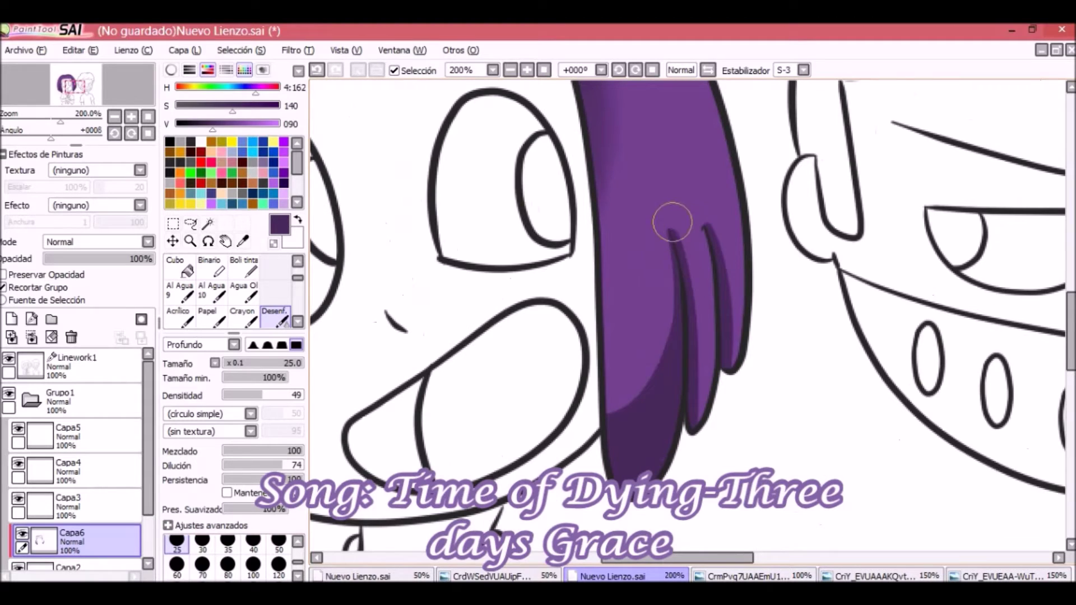
{"action": "scroll", "coordinate": [669, 461], "scroll_direction": "down", "scroll_amount": 4}
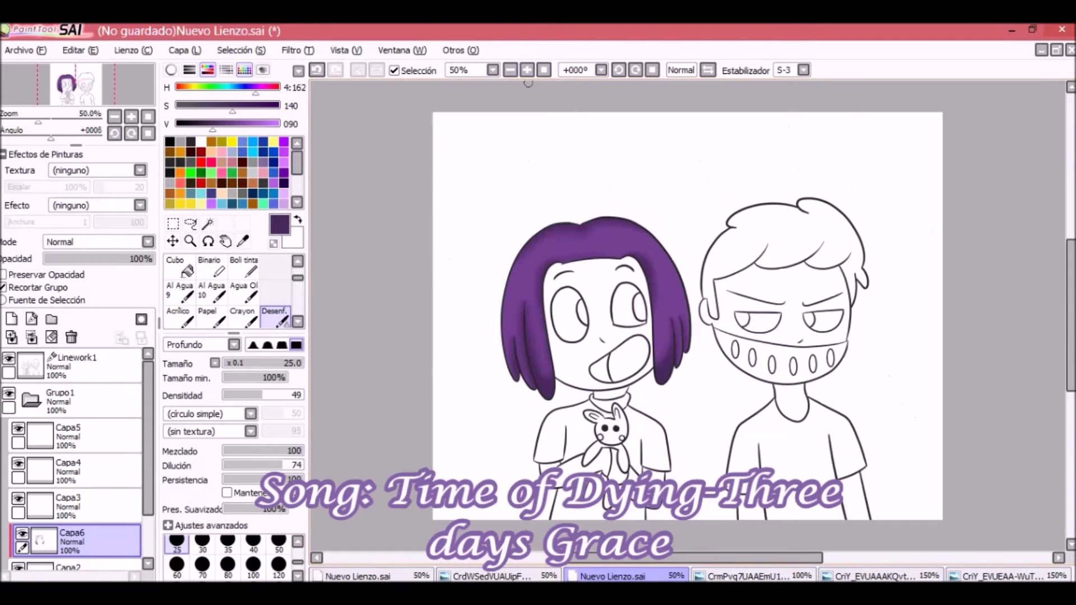
Step: Add another clipped layer above the hair shading, return to the base purple and set the layer's blend mode to Luminosidad
{"action": "scroll", "coordinate": [519, 294], "scroll_direction": "up", "scroll_amount": 4}
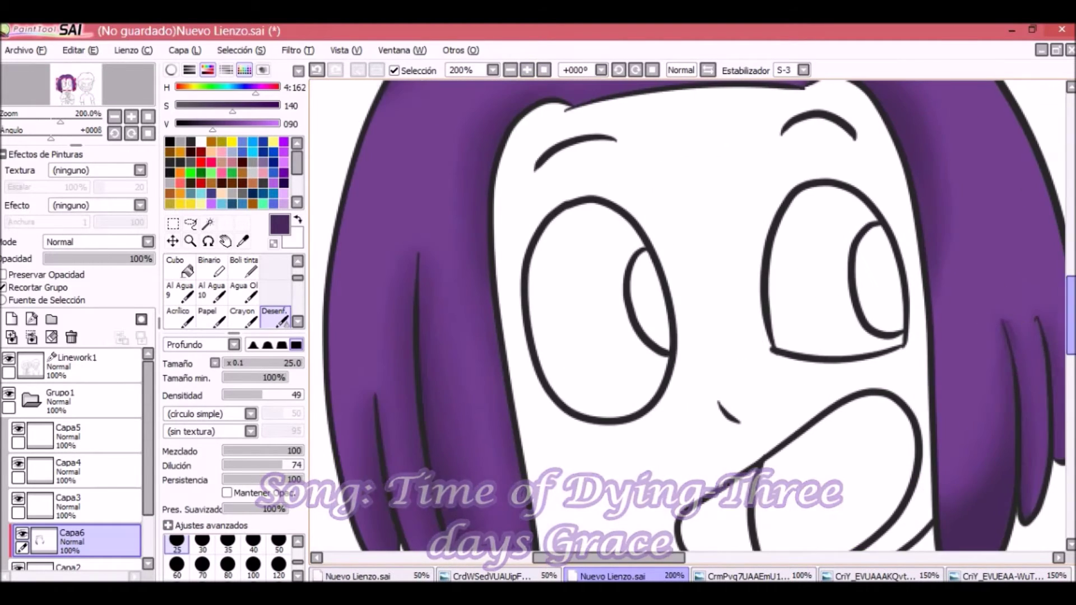
{"action": "scroll", "coordinate": [689, 325], "scroll_direction": "up", "scroll_amount": 3}
{"action": "left_click", "coordinate": [175, 264]}
{"action": "scroll", "coordinate": [227, 289], "scroll_direction": "up", "scroll_amount": 2}
{"action": "left_click", "coordinate": [179, 266]}
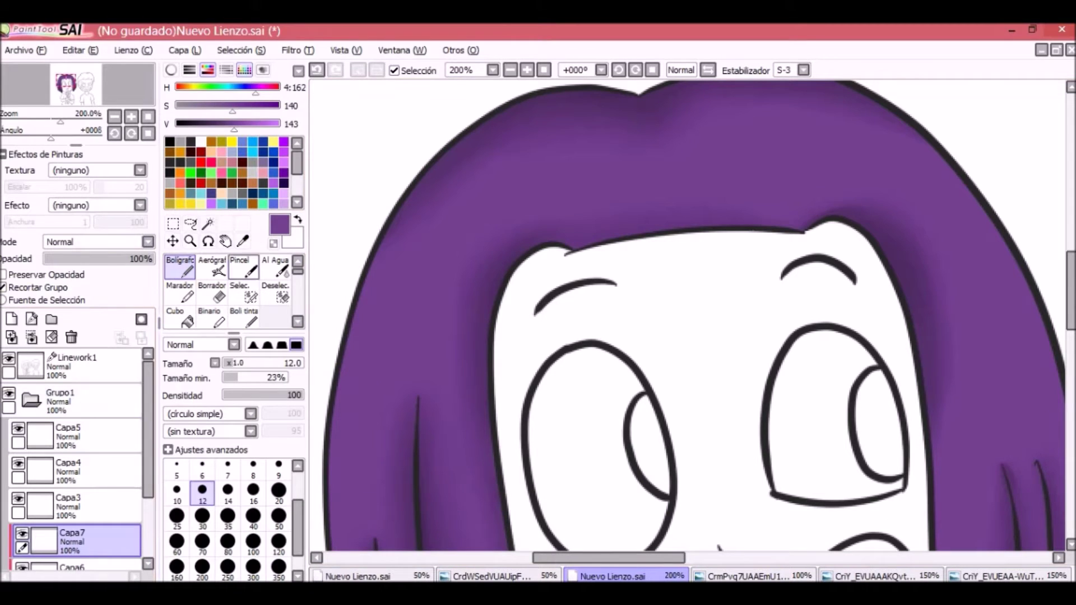
{"action": "left_click", "coordinate": [148, 242]}
{"action": "left_click", "coordinate": [84, 283]}
Step: Draw a curved highlight band across both sides of the hair with a size 20 pen, undoing the first attempt
{"action": "left_click_drag", "start_coordinate": [357, 296], "coordinate": [1014, 306]}
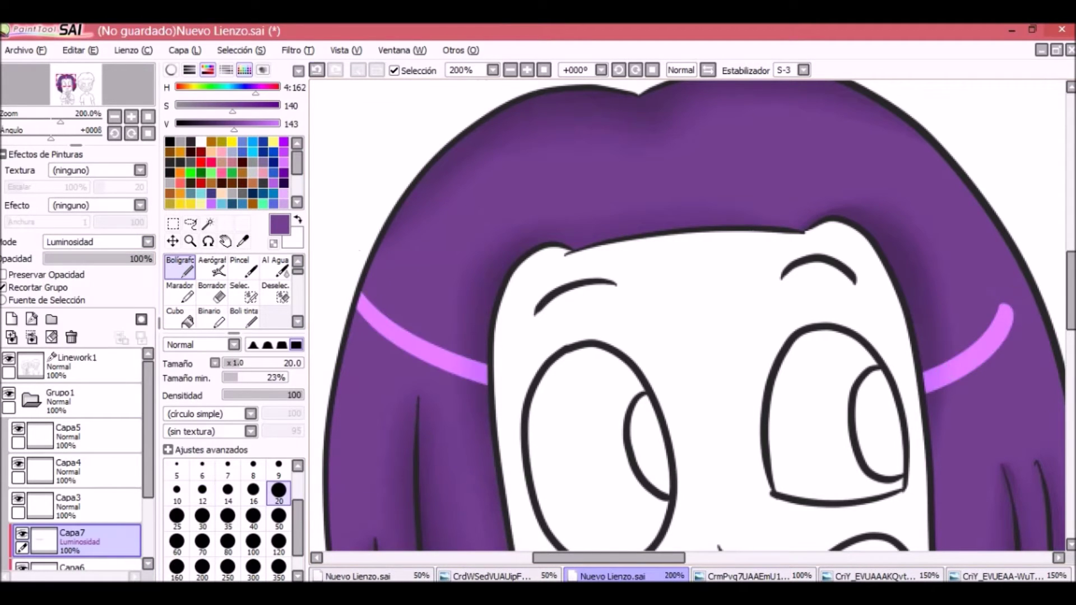
{"action": "key", "text": "ctrl+z"}
{"action": "left_click_drag", "start_coordinate": [343, 352], "coordinate": [1047, 333]}
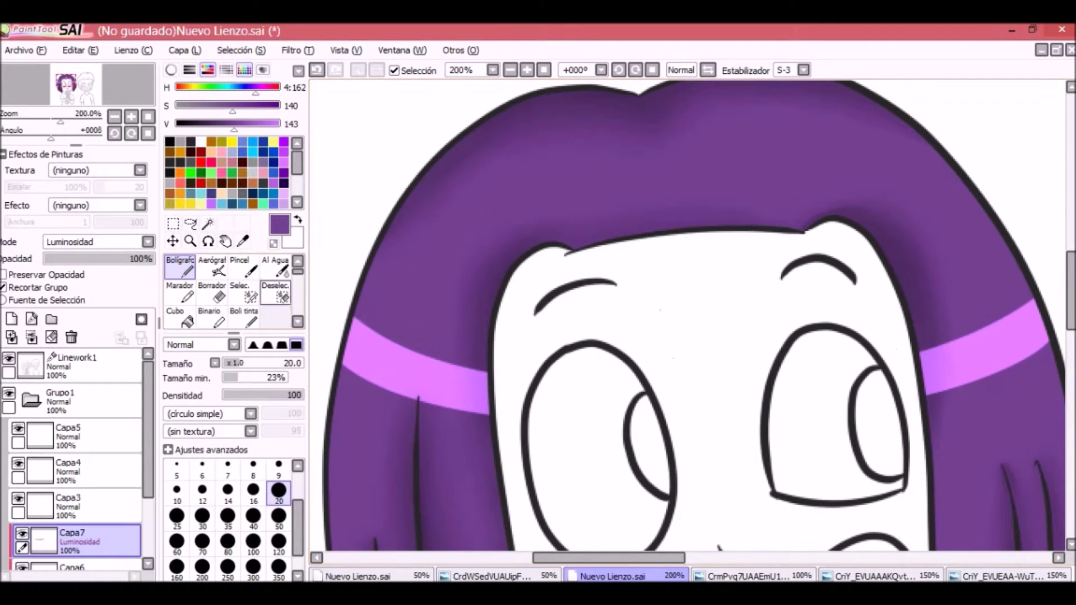
Step: Blur the edges of the highlight band on both sides of the hair with the blur brush at size 30
{"action": "scroll", "coordinate": [235, 292], "scroll_direction": "down", "scroll_amount": 2}
{"action": "left_click", "coordinate": [275, 318]}
{"action": "left_click", "coordinate": [202, 541]}
{"action": "left_click_drag", "start_coordinate": [335, 370], "coordinate": [482, 412]}
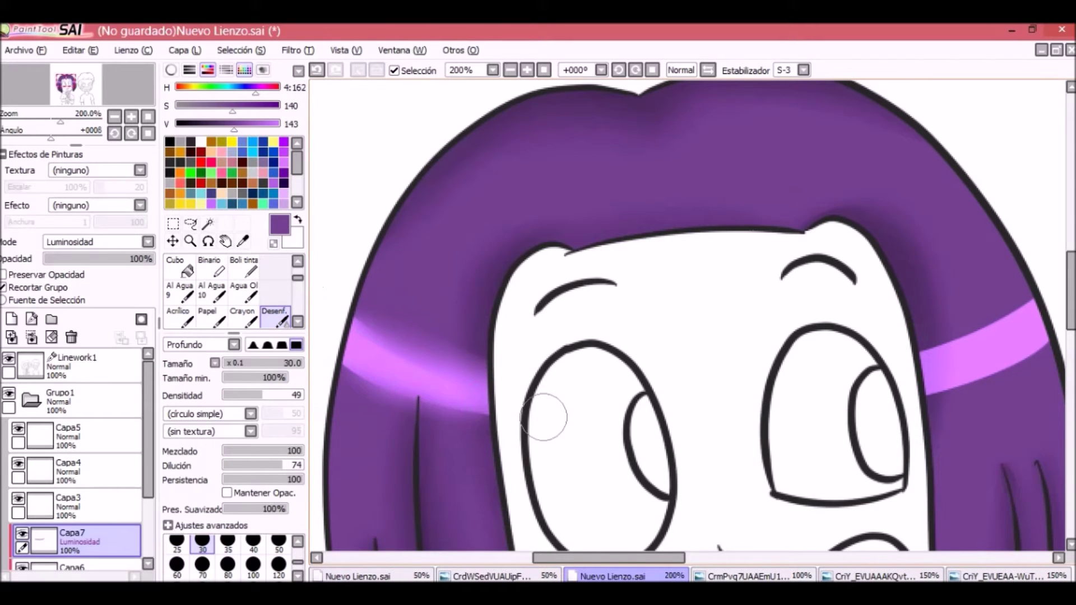
{"action": "left_click_drag", "start_coordinate": [933, 386], "coordinate": [934, 337]}
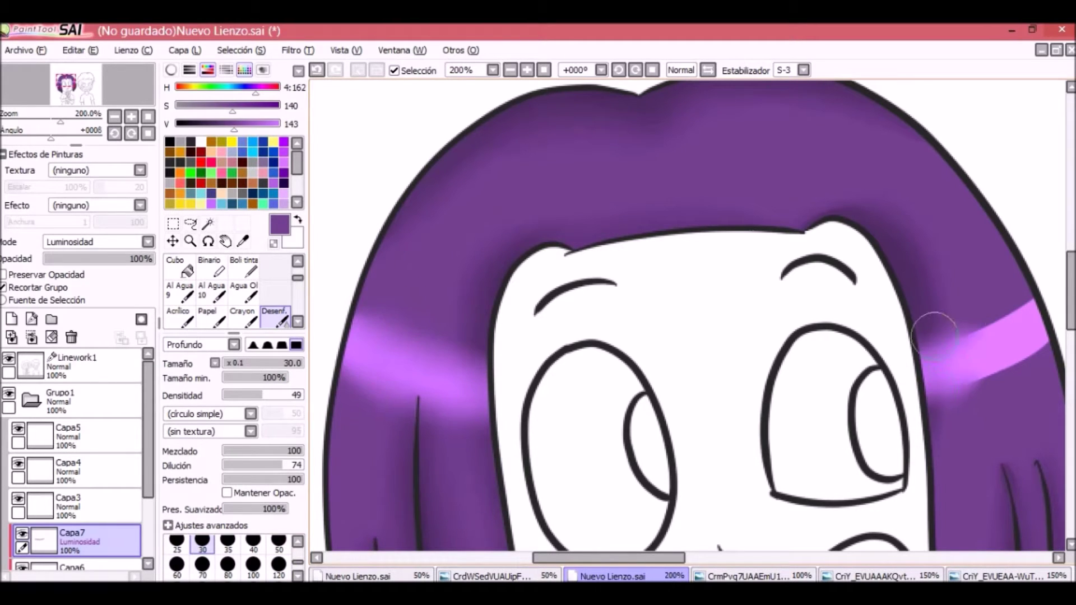
Step: Widen the highlight band on both sides of the hair with a size 50 pen
{"action": "key", "text": "n"}
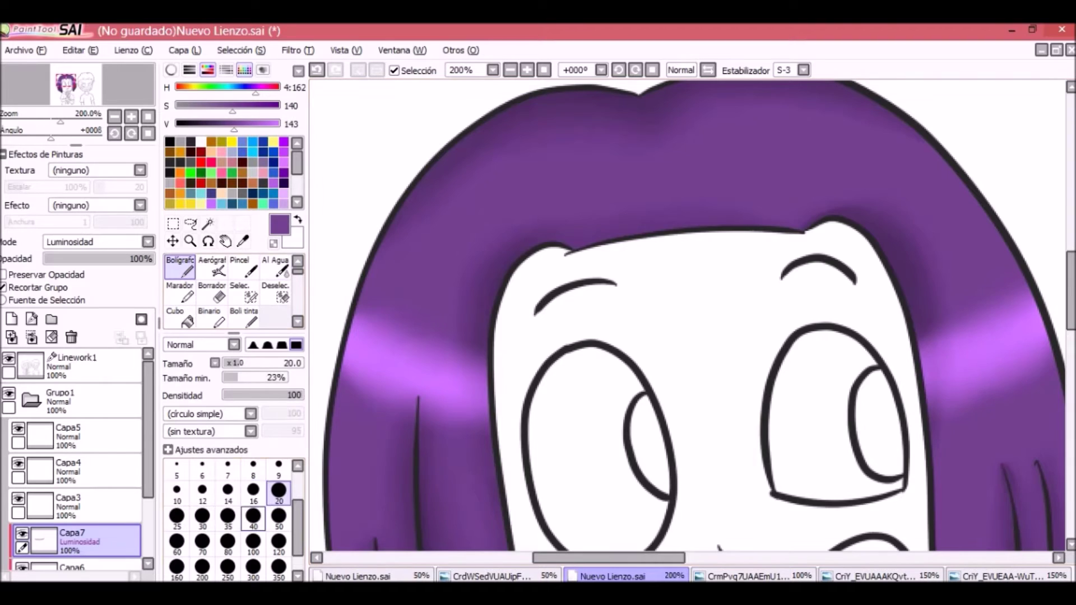
{"action": "key", "text": "ctrl+minus"}
{"action": "left_click_drag", "start_coordinate": [437, 358], "coordinate": [538, 403]}
{"action": "mouse_move", "coordinate": [874, 364]}
{"action": "left_mouse_down"}
{"action": "mouse_move", "coordinate": [973, 308]}
{"action": "mouse_move", "coordinate": [903, 336]}
{"action": "left_mouse_up"}
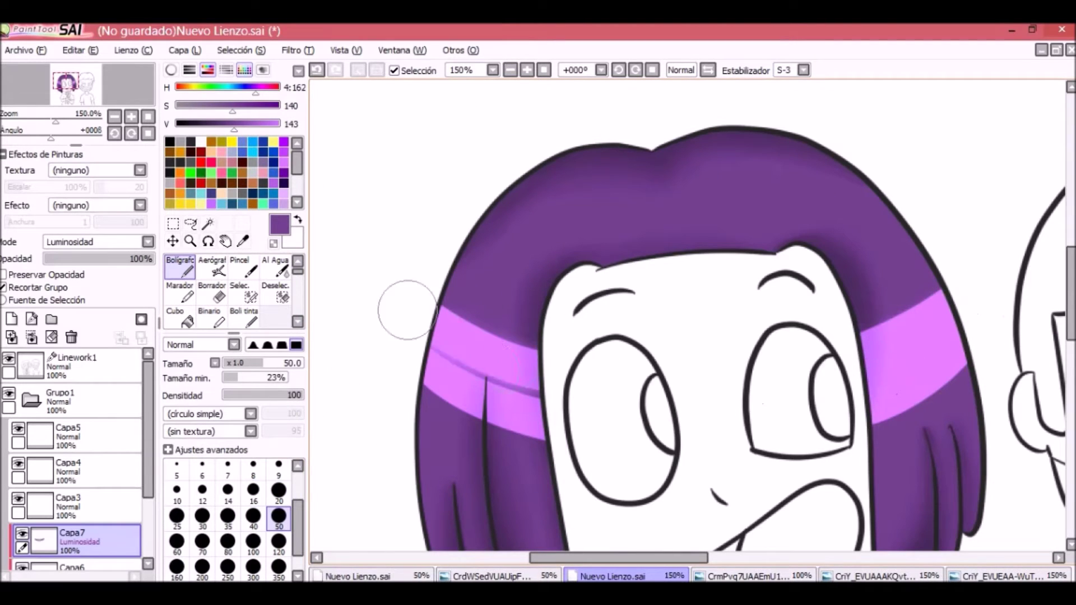
Step: Blend the widened highlight bands smoothly into the hair with the blur brush at sizes 40 and 120
{"action": "key", "text": "d"}
{"action": "left_click_drag", "start_coordinate": [443, 299], "coordinate": [495, 327]}
{"action": "left_click_drag", "start_coordinate": [533, 433], "coordinate": [436, 408]}
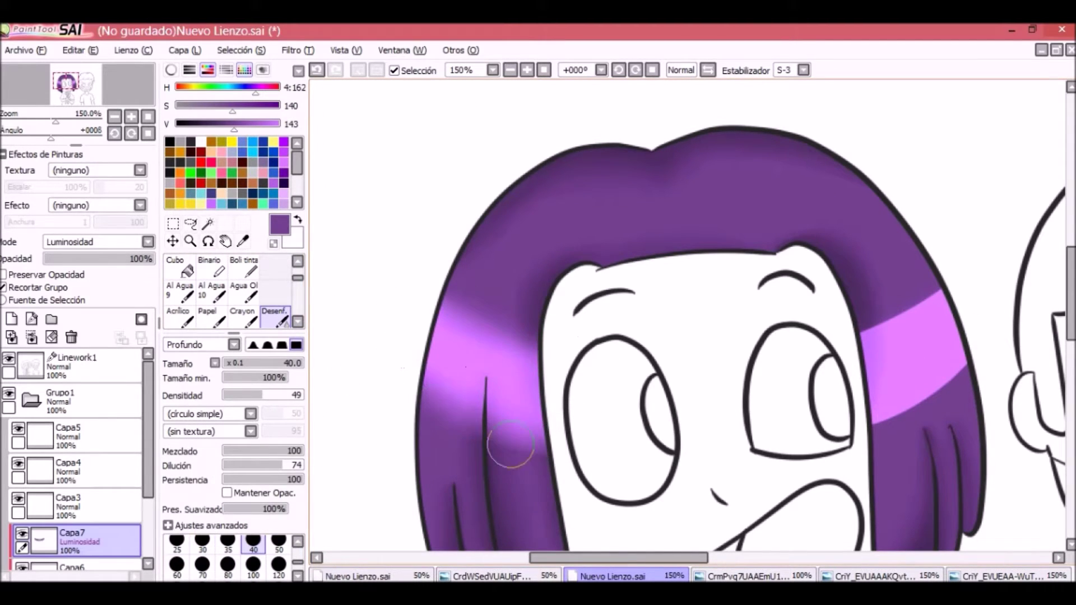
{"action": "left_click_drag", "start_coordinate": [888, 308], "coordinate": [969, 351]}
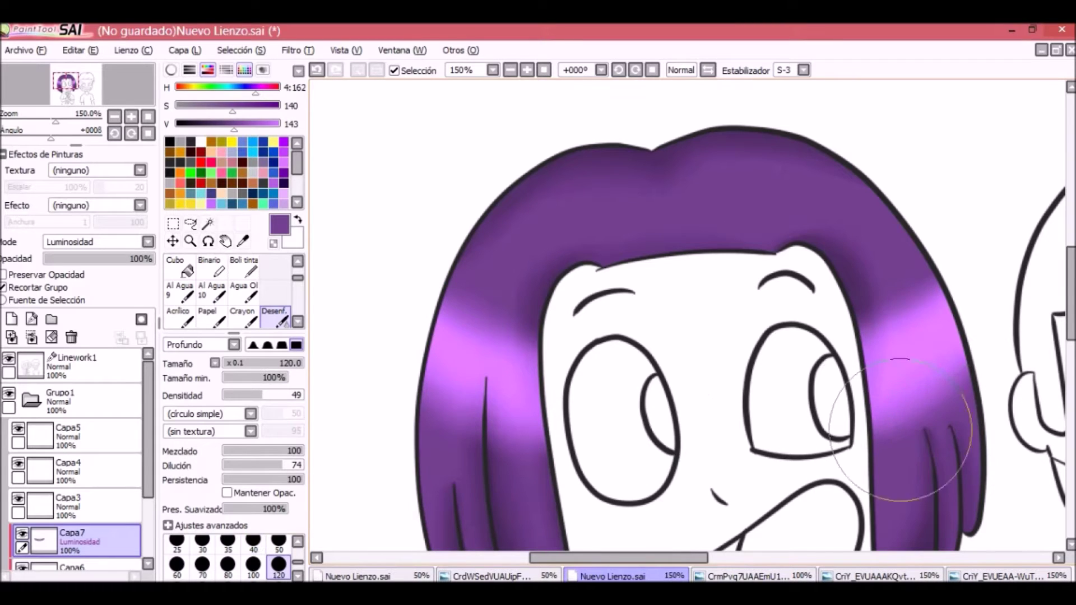
{"action": "left_click_drag", "start_coordinate": [861, 437], "coordinate": [859, 284]}
{"action": "left_click_drag", "start_coordinate": [521, 314], "coordinate": [413, 396]}
Step: Lower the highlight layer's opacity to 78% and make the empty layer above it active with the pen
{"action": "mouse_move", "coordinate": [142, 258]}
{"action": "left_mouse_down"}
{"action": "mouse_move", "coordinate": [103, 258]}
{"action": "mouse_move", "coordinate": [128, 259]}
{"action": "left_mouse_up"}
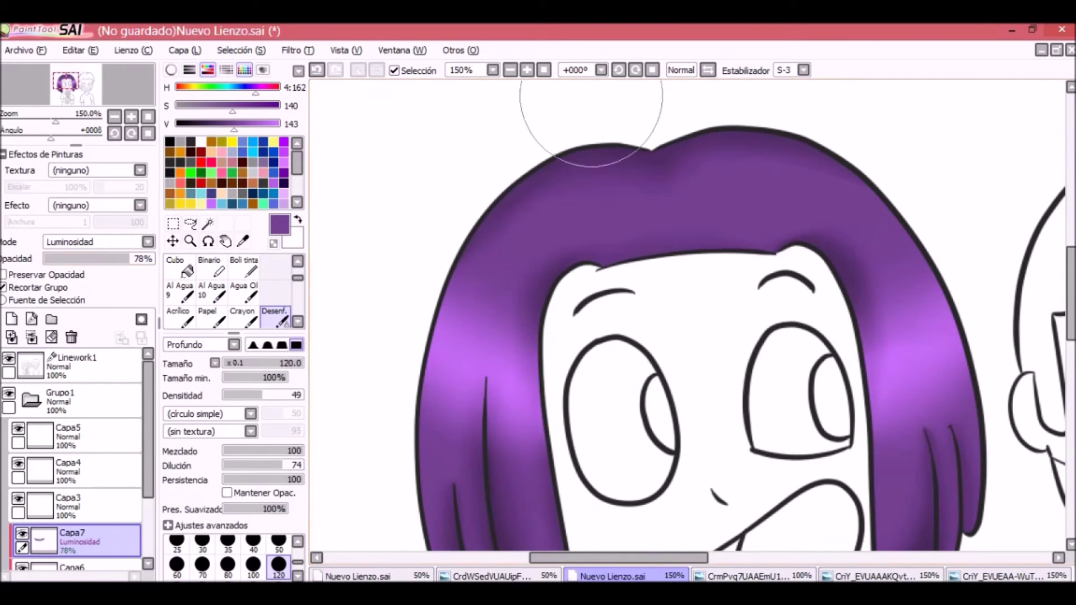
{"action": "scroll", "coordinate": [536, 133], "scroll_direction": "down", "scroll_amount": 2}
{"action": "scroll", "coordinate": [537, 133], "scroll_direction": "up", "scroll_amount": 2}
{"action": "key", "text": "n"}
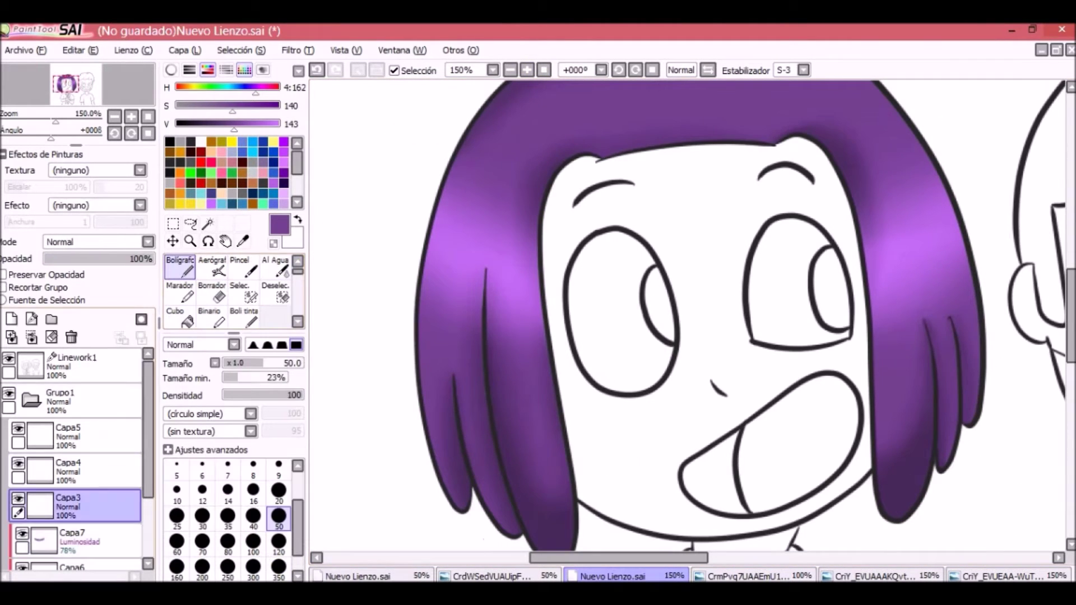
Step: Select the face, neck and toy rabbit's torso from Linework1 and paint pale peach skin onto the face and neck on Capa3 at size 350
{"action": "left_click", "coordinate": [92, 366]}
{"action": "left_click", "coordinate": [208, 223]}
{"action": "left_click", "coordinate": [689, 199]}
{"action": "scroll", "coordinate": [689, 199], "scroll_direction": "up", "scroll_amount": 2}
{"action": "scroll", "coordinate": [689, 314], "scroll_direction": "down", "scroll_amount": 5}
{"action": "left_click", "coordinate": [802, 292]}
{"action": "scroll", "coordinate": [689, 313], "scroll_direction": "down", "scroll_amount": 5}
{"action": "left_click", "coordinate": [840, 336]}
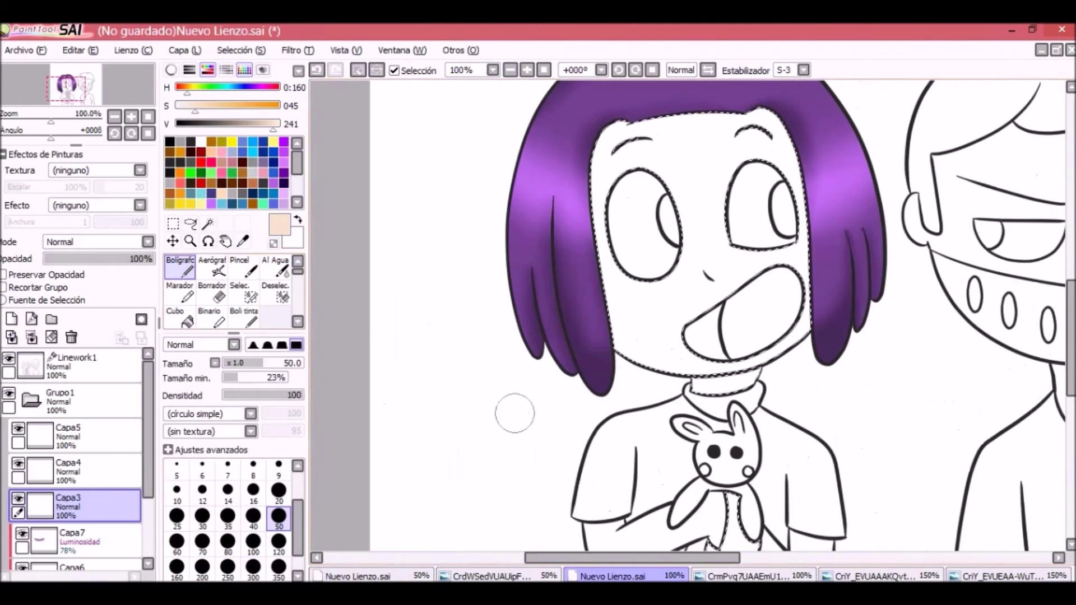
{"action": "mouse_move", "coordinate": [729, 415]}
{"action": "left_mouse_down"}
{"action": "mouse_move", "coordinate": [760, 403]}
{"action": "mouse_move", "coordinate": [672, 420]}
{"action": "left_mouse_up"}
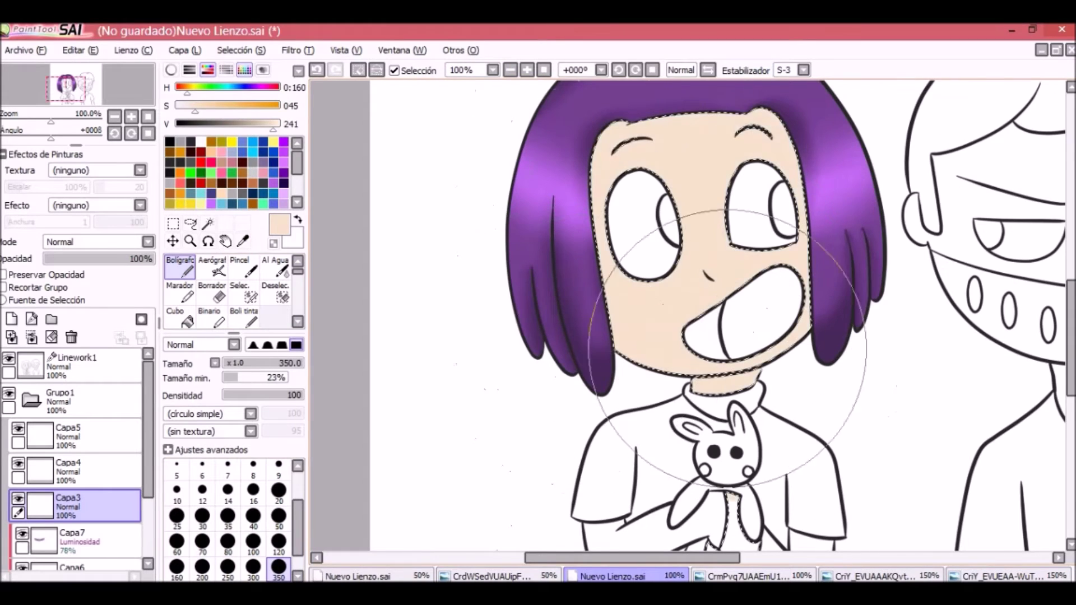
Step: Shade the edges of the face, the chin and the neck in a darker beige with a size 30 pen
{"action": "key", "text": "ctrl+plus"}
{"action": "left_click", "coordinate": [202, 516]}
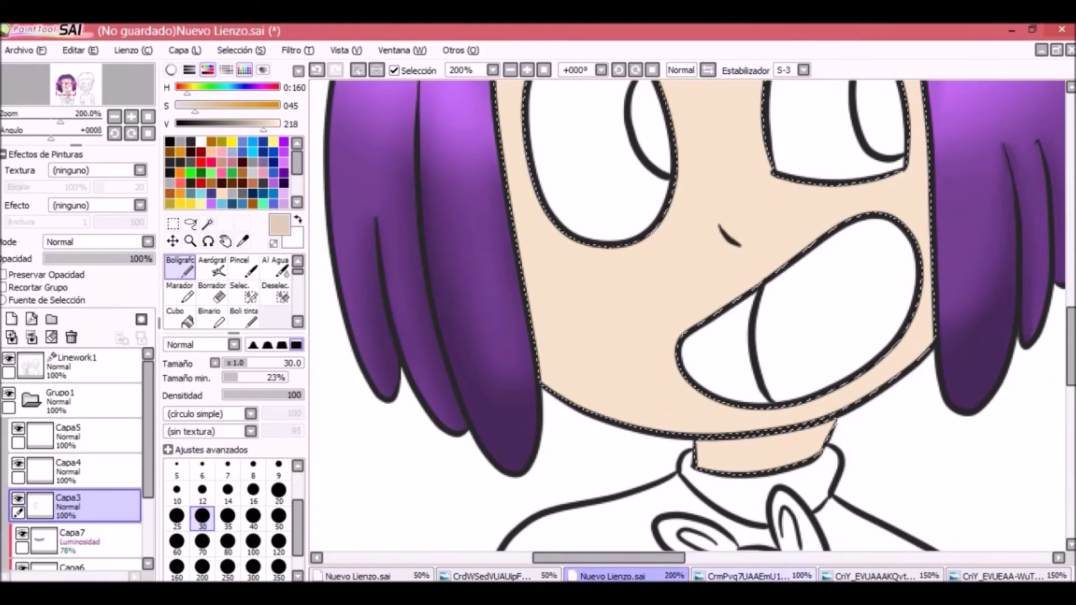
{"action": "left_click", "coordinate": [874, 575]}
{"action": "left_click", "coordinate": [432, 78], "text": "alt"}
{"action": "left_click", "coordinate": [622, 575]}
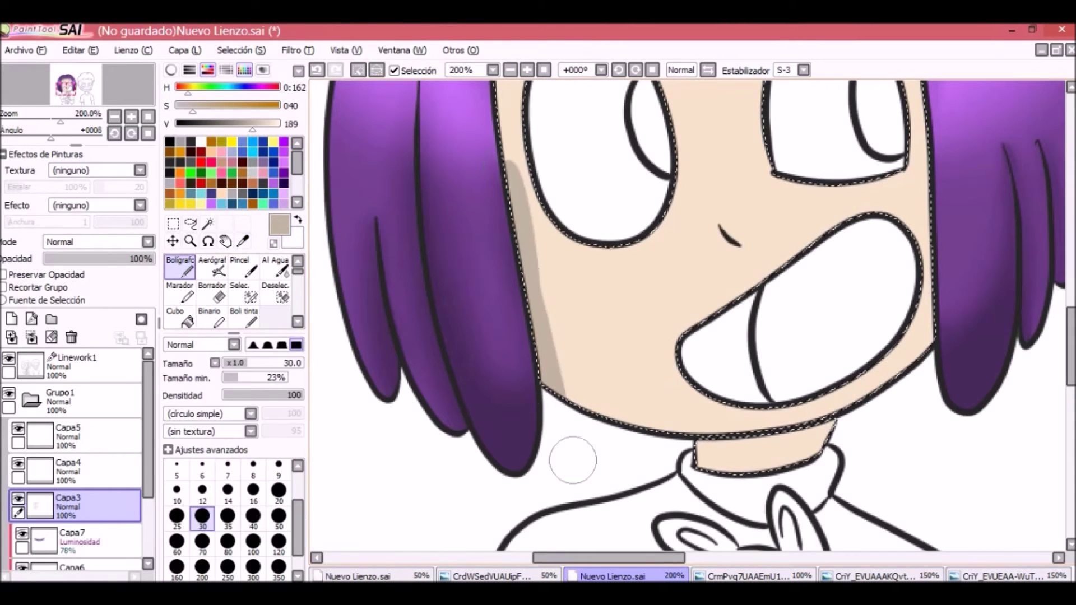
{"action": "left_click_drag", "start_coordinate": [555, 387], "coordinate": [785, 464]}
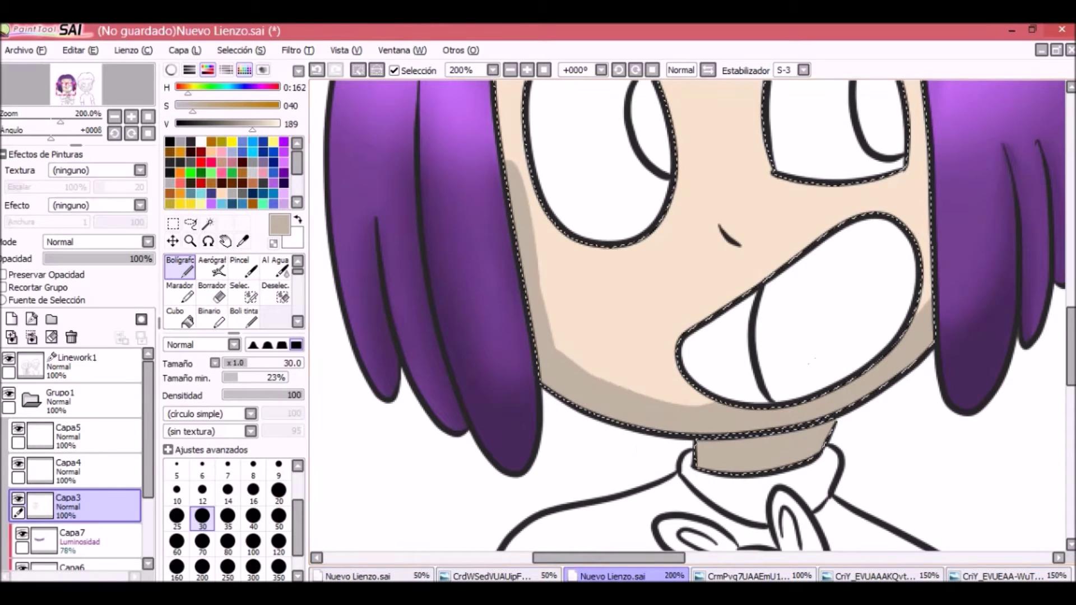
{"action": "scroll", "coordinate": [689, 313], "scroll_direction": "up", "scroll_amount": 3}
{"action": "left_click_drag", "start_coordinate": [902, 146], "coordinate": [919, 538]}
{"action": "left_click_drag", "start_coordinate": [498, 173], "coordinate": [546, 114]}
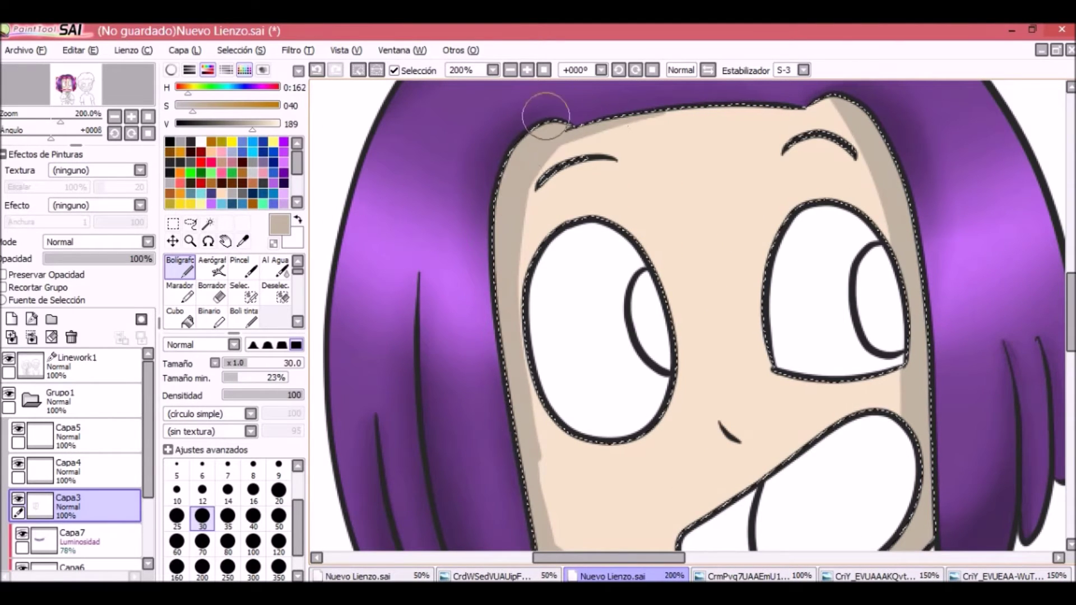
Step: Shade the forehead edge below the hair and blend the face shading into the skin with the blur brush at size 30
{"action": "key", "text": "b"}
{"action": "mouse_move", "coordinate": [559, 147]}
{"action": "left_mouse_down"}
{"action": "mouse_move", "coordinate": [540, 132]}
{"action": "mouse_move", "coordinate": [851, 126]}
{"action": "left_mouse_up"}
{"action": "scroll", "coordinate": [893, 345], "scroll_direction": "down", "scroll_amount": 2}
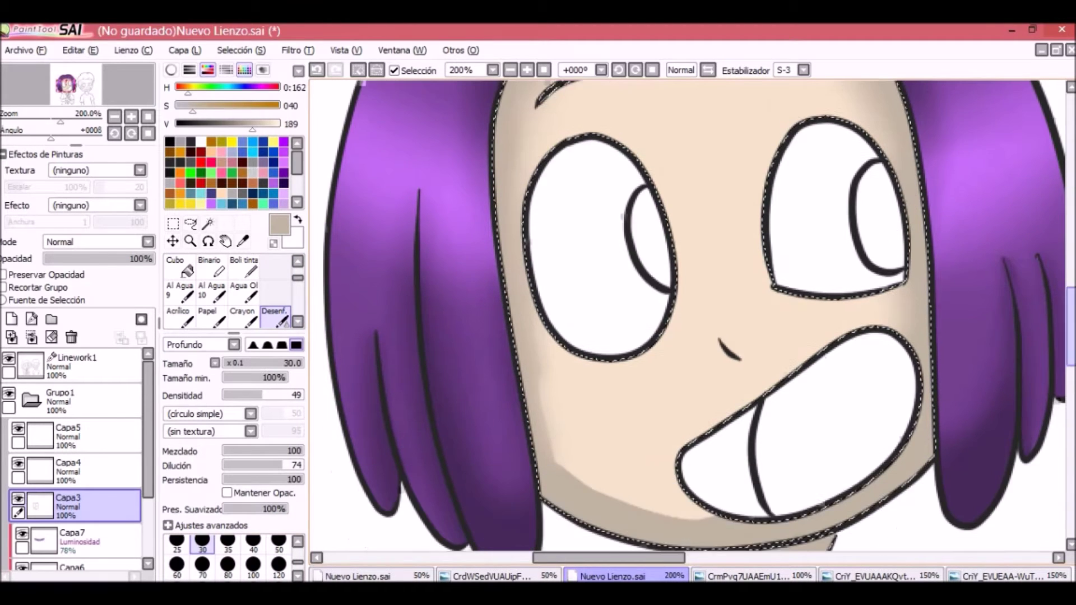
Step: Try lilac shadows under the eye above the mouth with a size 30 pen and a size 25 blur brush, and undo them
{"action": "scroll", "coordinate": [1021, 325], "scroll_direction": "up", "scroll_amount": 2}
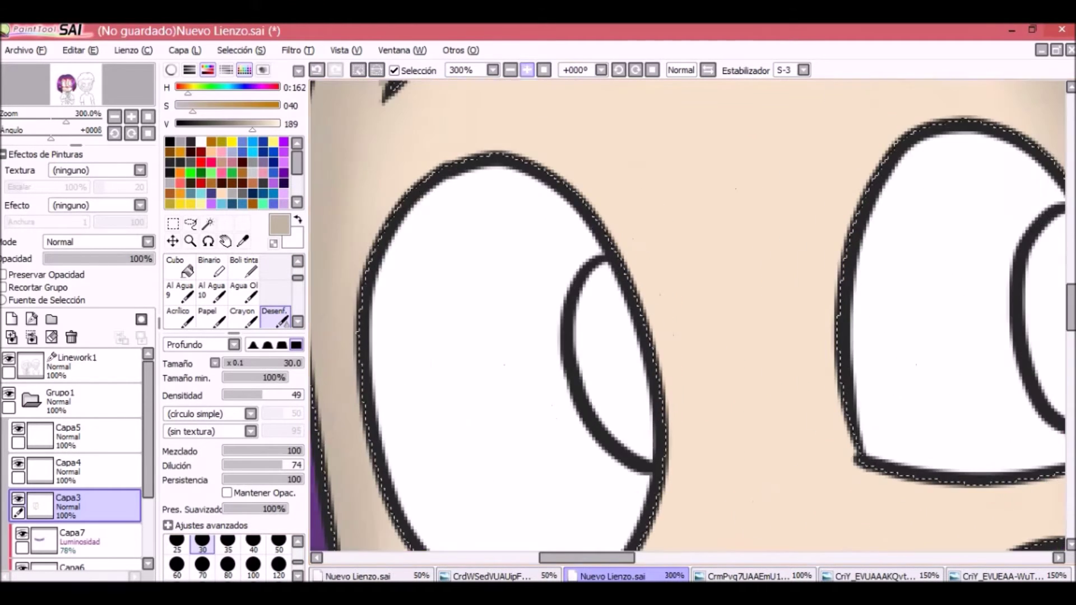
{"action": "key", "text": "alt"}
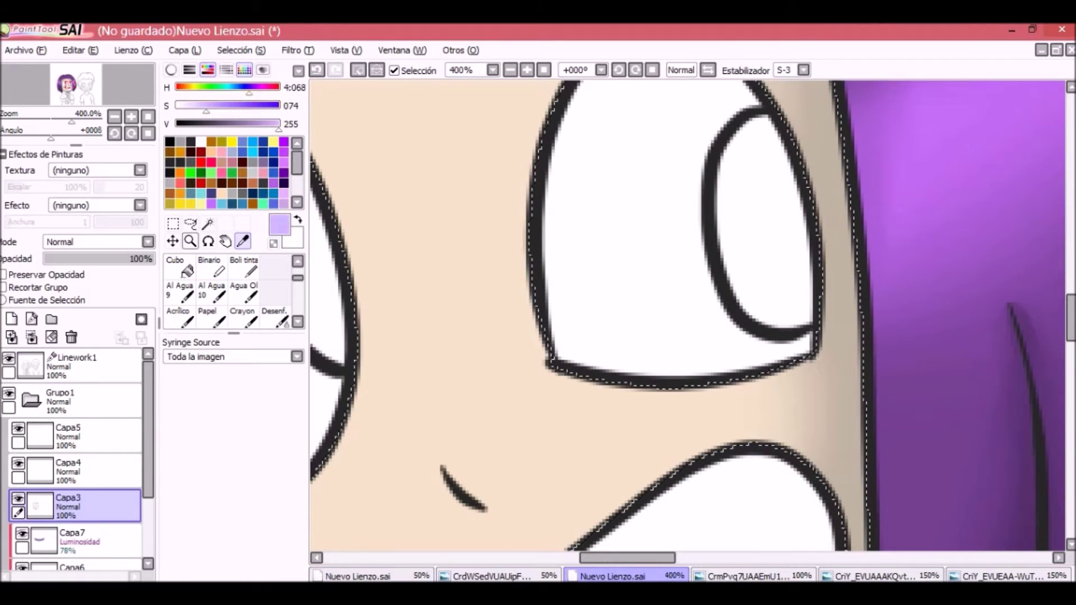
{"action": "left_click_drag", "start_coordinate": [548, 312], "coordinate": [793, 349]}
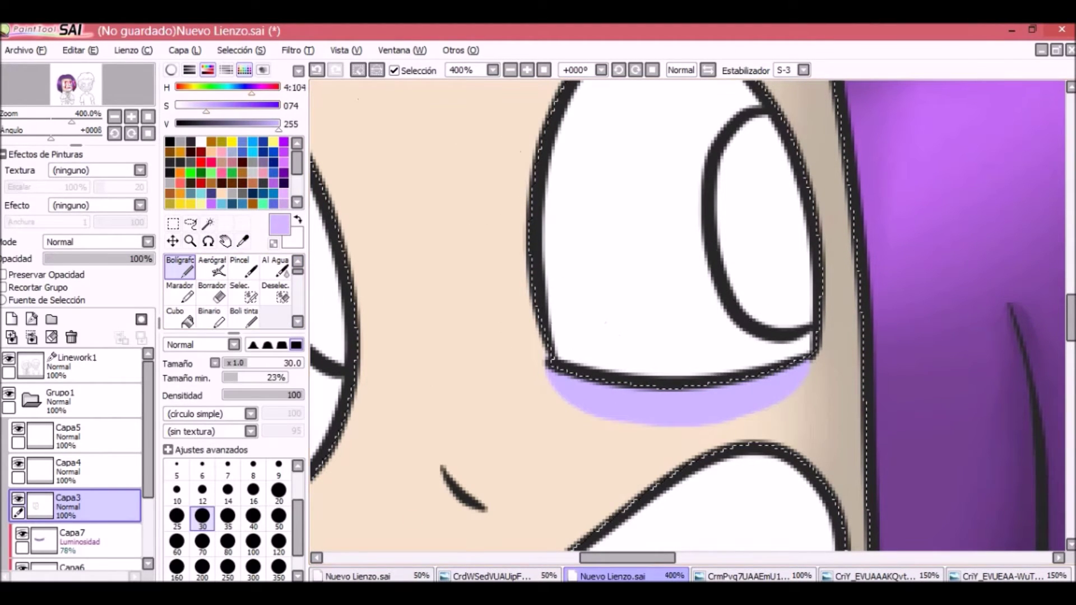
{"action": "left_click_drag", "start_coordinate": [588, 360], "coordinate": [807, 364]}
{"action": "left_click_drag", "start_coordinate": [560, 381], "coordinate": [721, 420]}
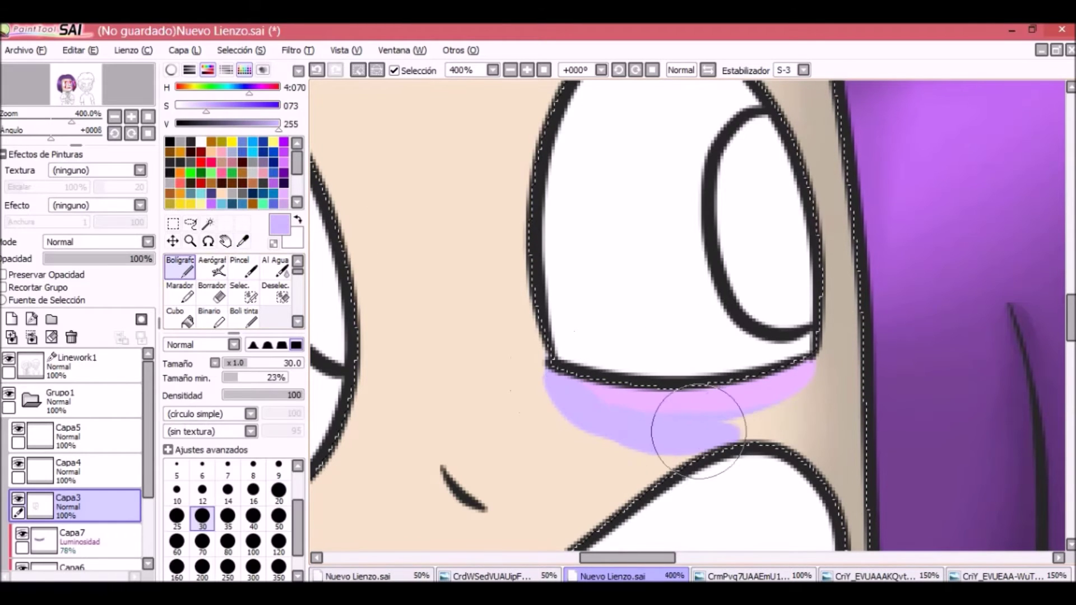
{"action": "key", "text": "b"}
{"action": "left_click_drag", "start_coordinate": [596, 415], "coordinate": [758, 412]}
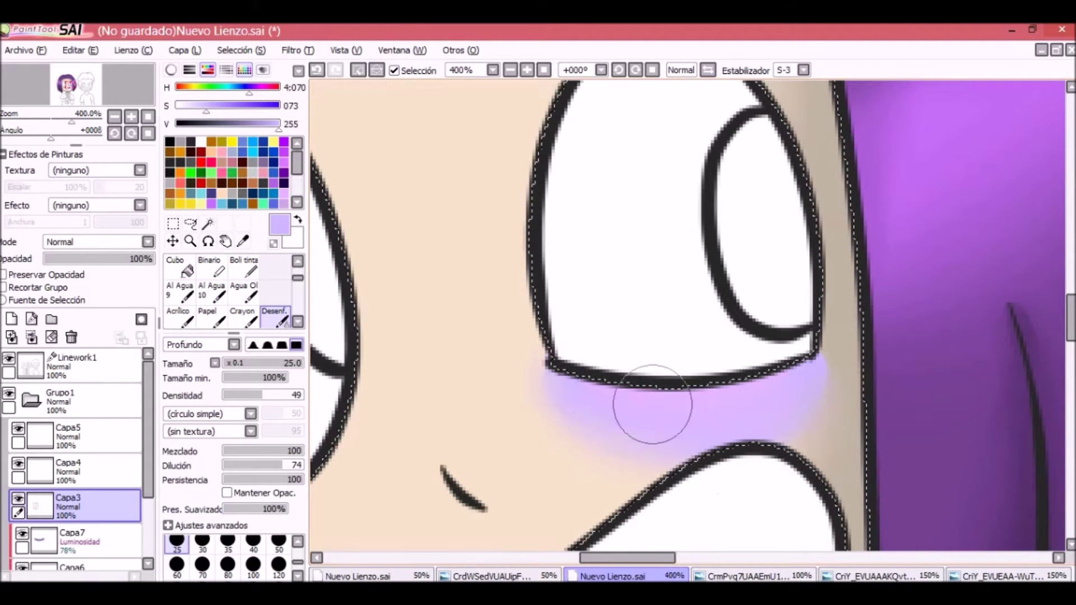
{"action": "left_click", "coordinate": [317, 70]}
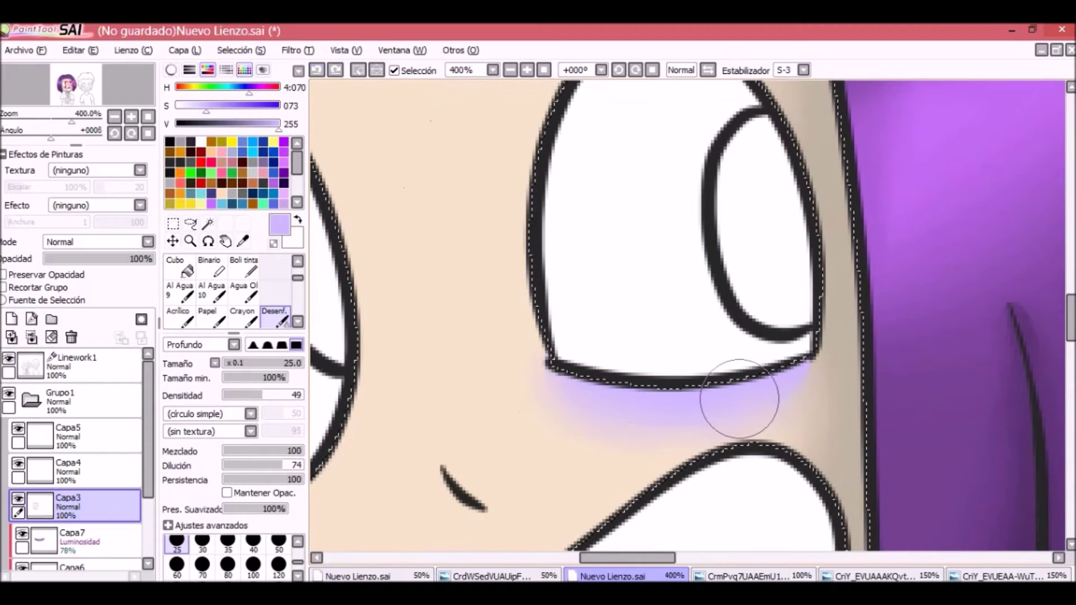
{"action": "scroll", "coordinate": [689, 313], "scroll_direction": "down", "scroll_amount": 2}
{"action": "scroll", "coordinate": [620, 514], "scroll_direction": "up", "scroll_amount": 1}
{"action": "key", "text": "ctrl+z"}
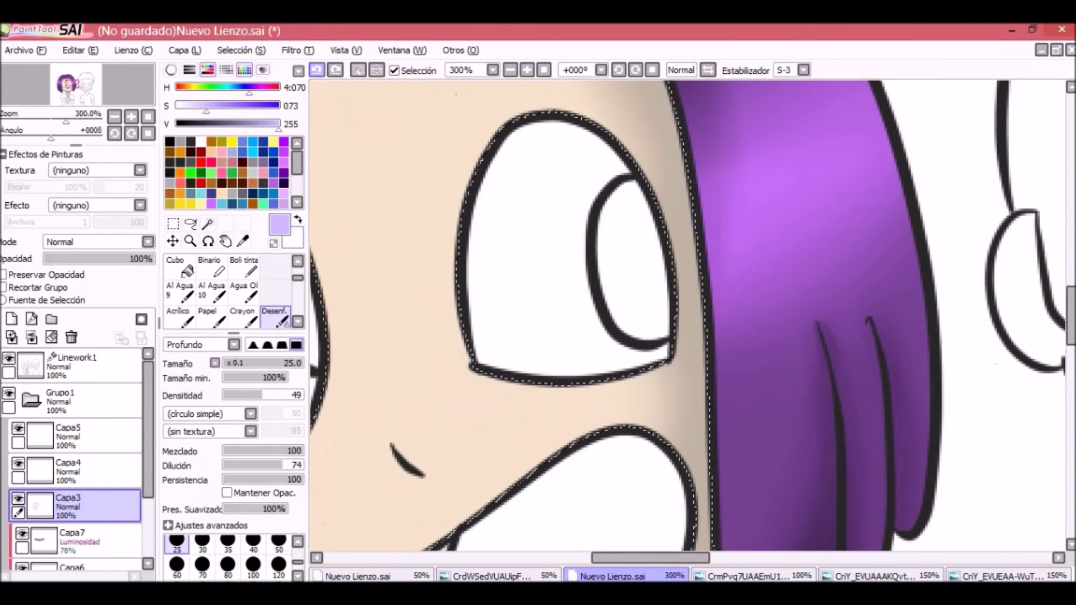
Step: Paint pinkish-lilac shadows under both eyes with a size 30 pen and soften them with the blur brush at size 25
{"action": "key", "text": "n"}
{"action": "key", "text": "ctrl+y"}
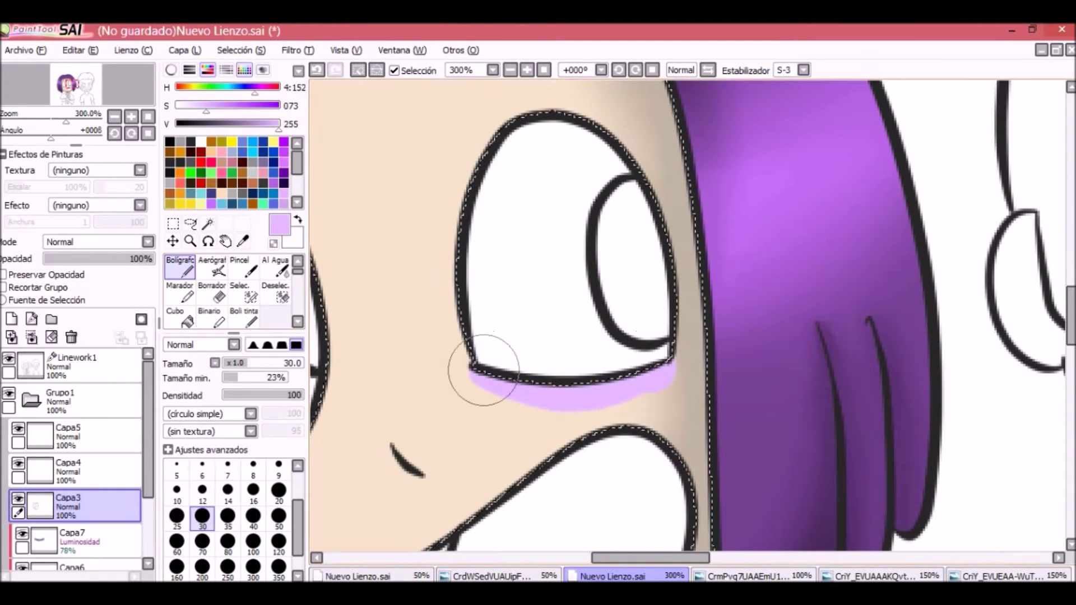
{"action": "left_click_drag", "start_coordinate": [650, 557], "coordinate": [594, 557]}
{"action": "key", "text": "b"}
{"action": "mouse_move", "coordinate": [557, 496]}
{"action": "left_mouse_down"}
{"action": "mouse_move", "coordinate": [668, 455]}
{"action": "mouse_move", "coordinate": [561, 491]}
{"action": "left_mouse_up"}
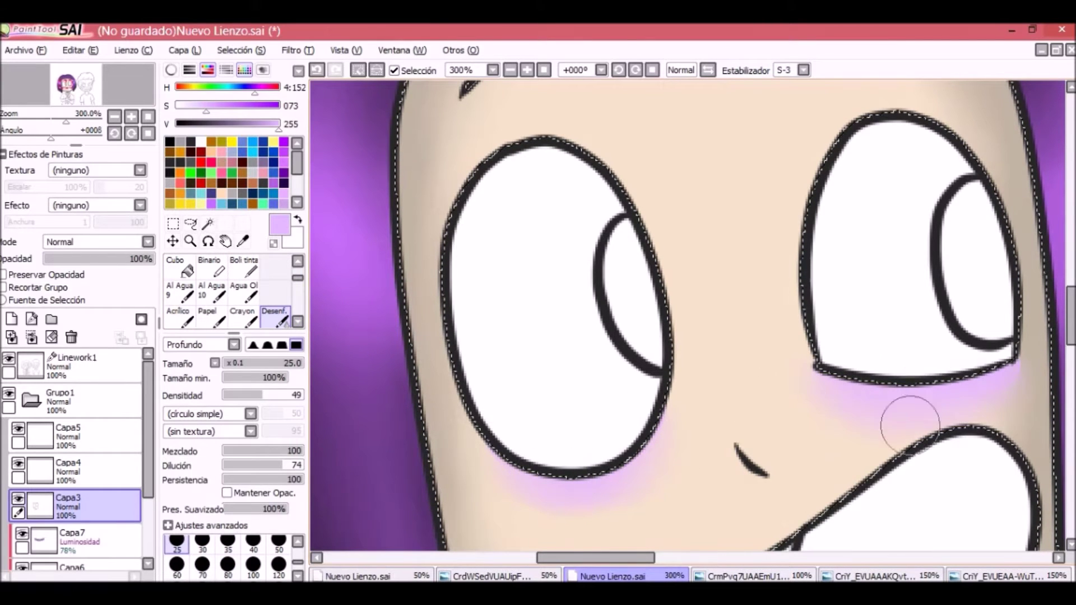
{"action": "key", "text": "ctrl+d"}
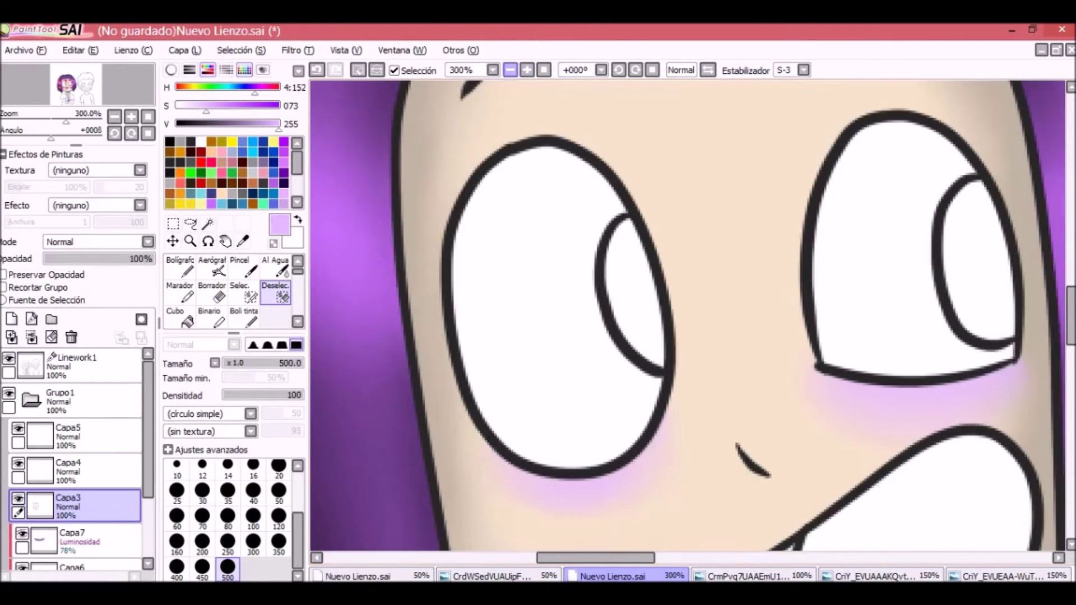
Step: Reselect the skin areas and fill the toy rabbit's torso with the face's pale peach using a size 350 pen
{"action": "scroll", "coordinate": [548, 90], "scroll_direction": "down", "scroll_amount": 5}
{"action": "left_click", "coordinate": [207, 223]}
{"action": "left_click", "coordinate": [594, 291]}
{"action": "left_click", "coordinate": [594, 291], "text": "alt"}
{"action": "key", "text": "n"}
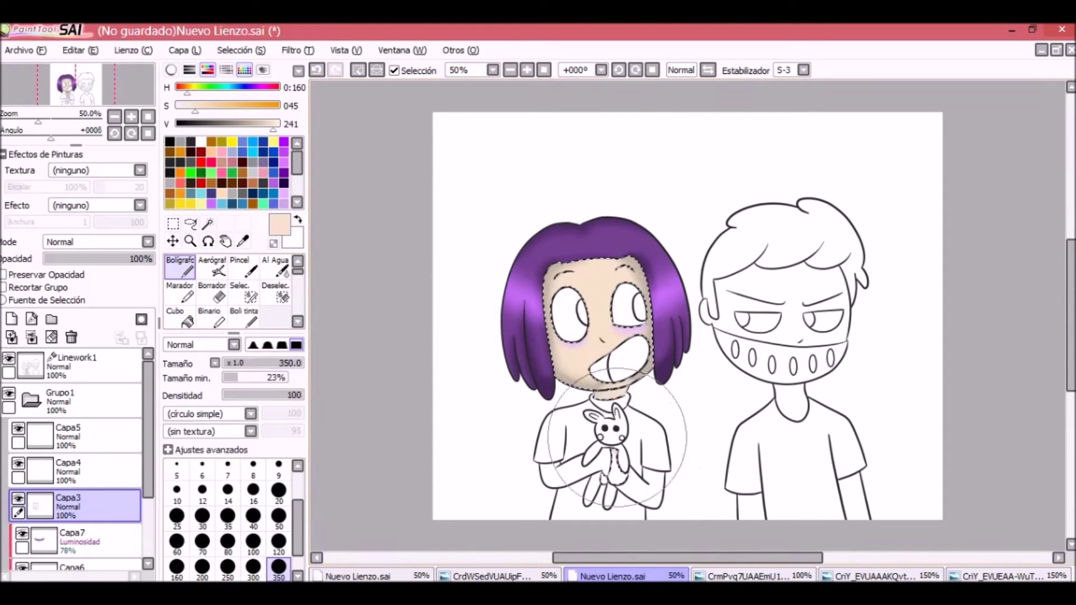
Step: Shade the toy rabbit's torso with the neck's darker beige using a size 14 pen
{"action": "scroll", "coordinate": [614, 474], "scroll_direction": "up", "scroll_amount": 3}
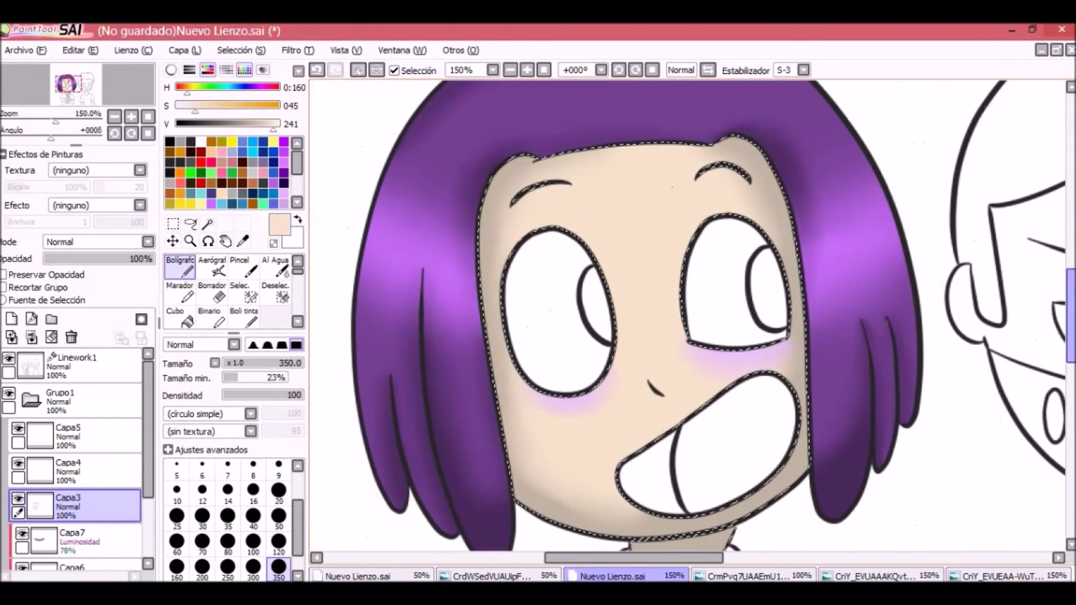
{"action": "scroll", "coordinate": [644, 336], "scroll_direction": "down", "scroll_amount": 5}
{"action": "left_click", "coordinate": [672, 201], "text": "alt"}
{"action": "key", "text": "bracketleft"}
{"action": "key", "text": "bracketleft"}
{"action": "key", "text": "bracketleft"}
{"action": "key", "text": "bracketleft"}
{"action": "key", "text": "bracketleft"}
{"action": "key", "text": "bracketleft"}
{"action": "key", "text": "bracketleft"}
{"action": "key", "text": "bracketleft"}
{"action": "key", "text": "bracketleft"}
{"action": "key", "text": "bracketleft"}
{"action": "key", "text": "bracketleft"}
{"action": "key", "text": "bracketleft"}
{"action": "key", "text": "bracketleft"}
{"action": "key", "text": "bracketleft"}
{"action": "key", "text": "bracketleft"}
{"action": "key", "text": "bracketleft"}
{"action": "key", "text": "bracketleft"}
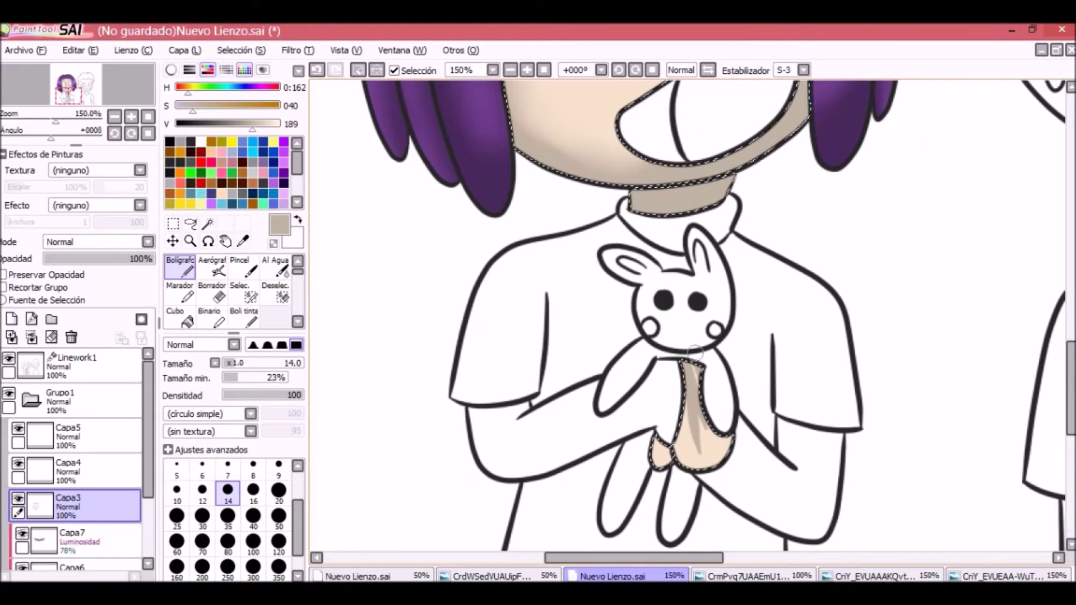
Step: Rework the torso shading with the size 14 pen and blend it with the blur brush at size 10
{"action": "key", "text": "b"}
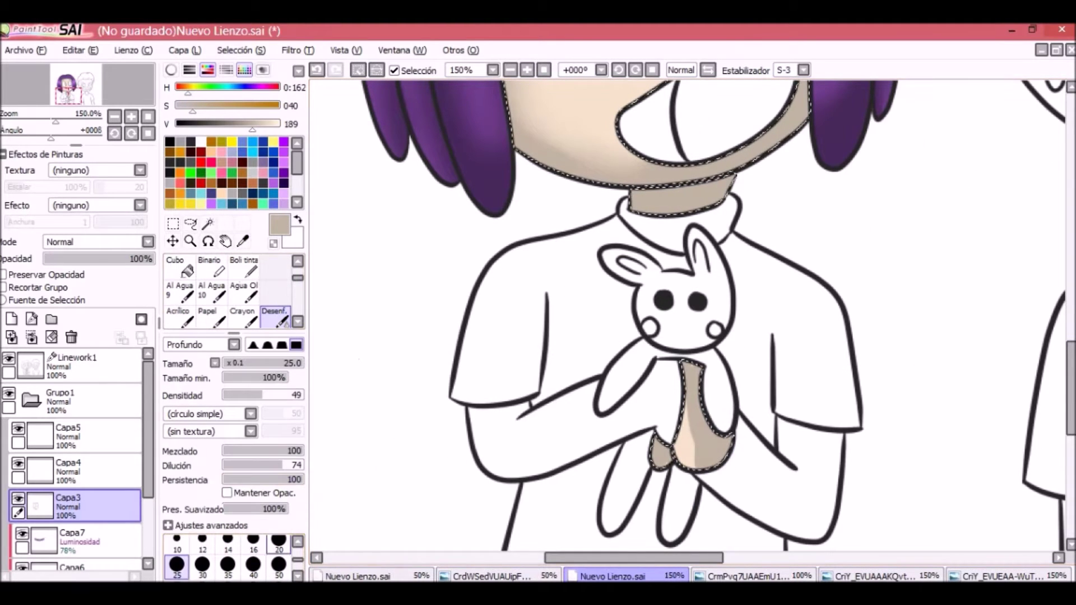
{"action": "left_click_drag", "start_coordinate": [703, 467], "coordinate": [731, 412]}
{"action": "key", "text": "n"}
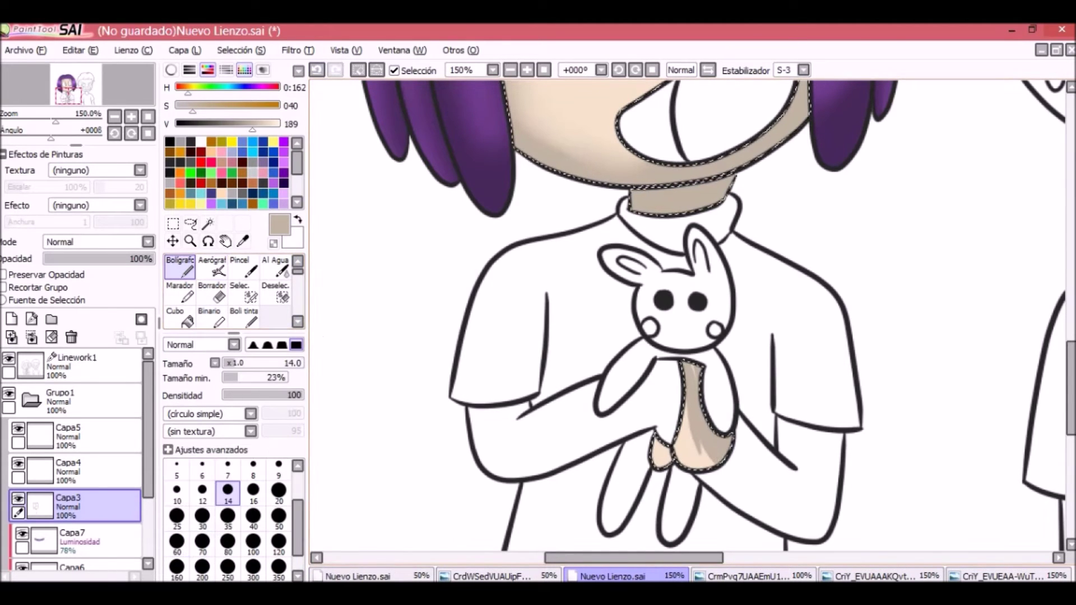
{"action": "key", "text": "b"}
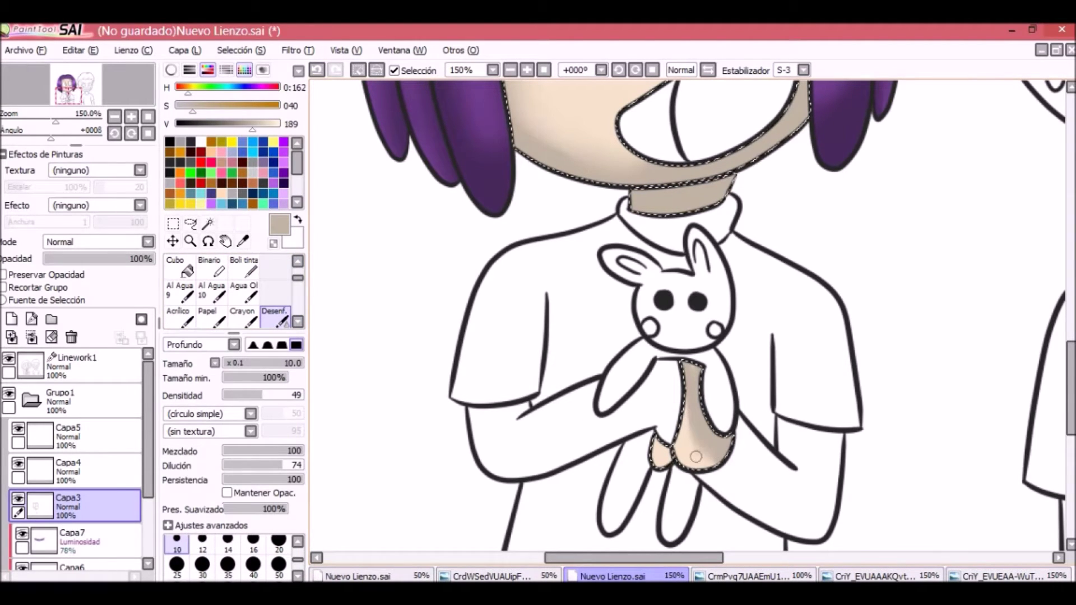
Step: Clear the skin selection and select the first character's shirt body and both sleeves from Linework1 with the magic wand
{"action": "key", "text": "w"}
{"action": "scroll", "coordinate": [688, 425], "scroll_direction": "down", "scroll_amount": 3}
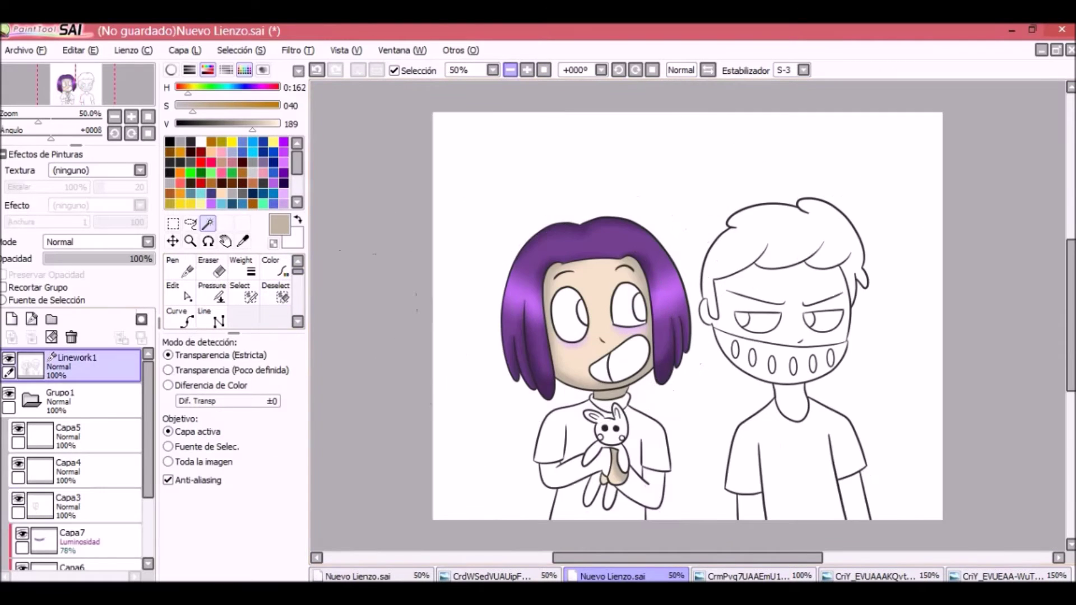
{"action": "scroll", "coordinate": [688, 322], "scroll_direction": "up", "scroll_amount": 3}
{"action": "scroll", "coordinate": [688, 322], "scroll_direction": "down", "scroll_amount": 3}
{"action": "left_click", "coordinate": [459, 258]}
{"action": "left_click", "coordinate": [751, 297]}
{"action": "left_click", "coordinate": [504, 476]}
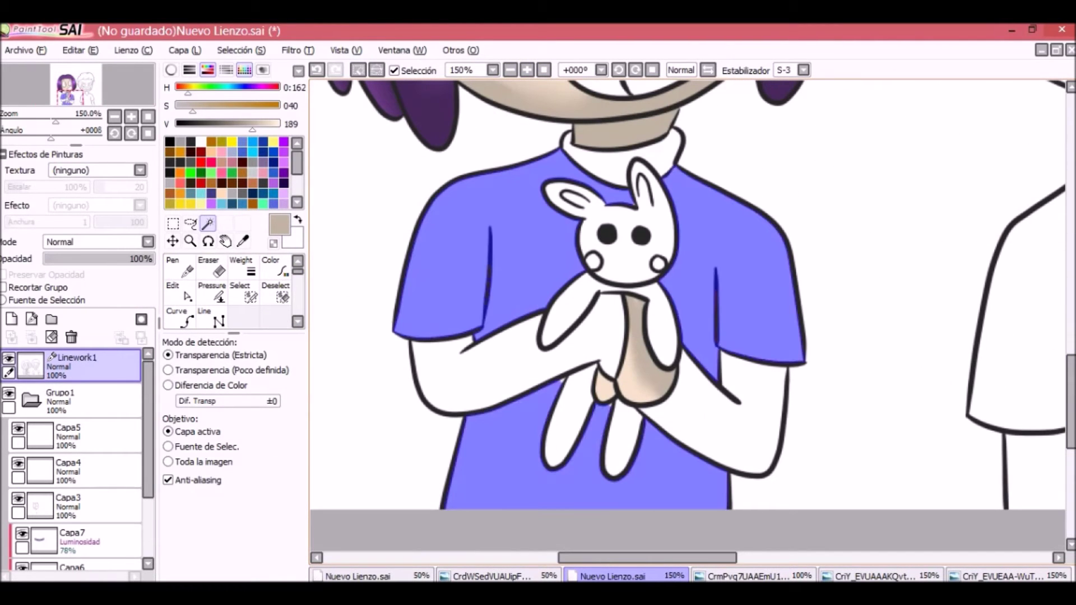
{"action": "scroll", "coordinate": [687, 317], "scroll_direction": "up", "scroll_amount": 2}
{"action": "scroll", "coordinate": [687, 316], "scroll_direction": "down", "scroll_amount": 2}
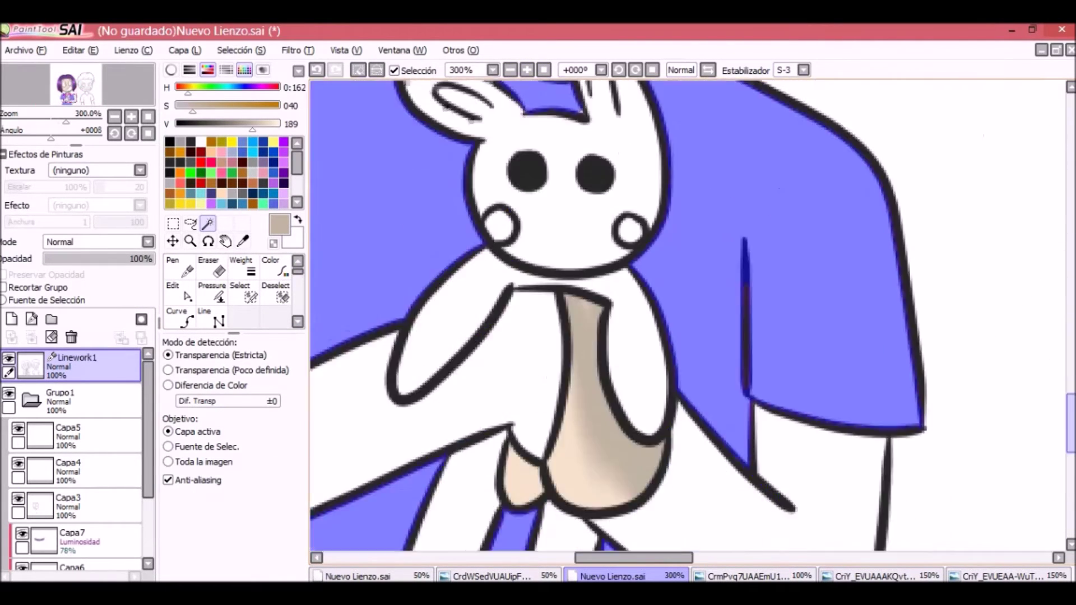
Step: Take a pale green from the reference images and fill the selected shirt with it on Capa4 using a size 350 pen
{"action": "left_click", "coordinate": [745, 576]}
{"action": "left_click", "coordinate": [875, 576]}
{"action": "left_click", "coordinate": [492, 576]}
{"action": "left_click", "coordinate": [612, 576]}
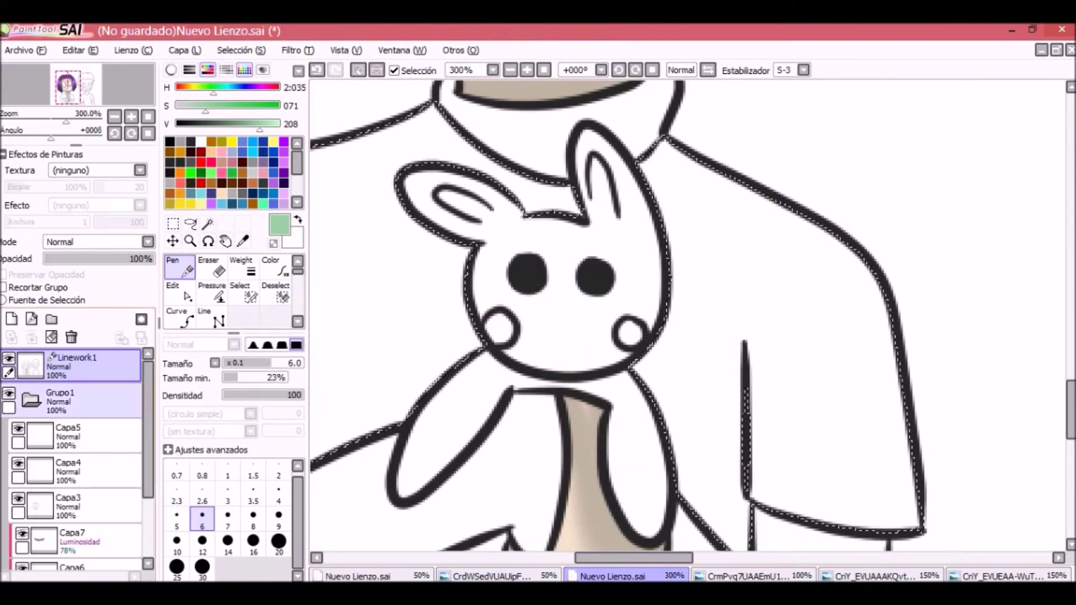
{"action": "left_click", "coordinate": [68, 471]}
{"action": "left_click", "coordinate": [180, 268]}
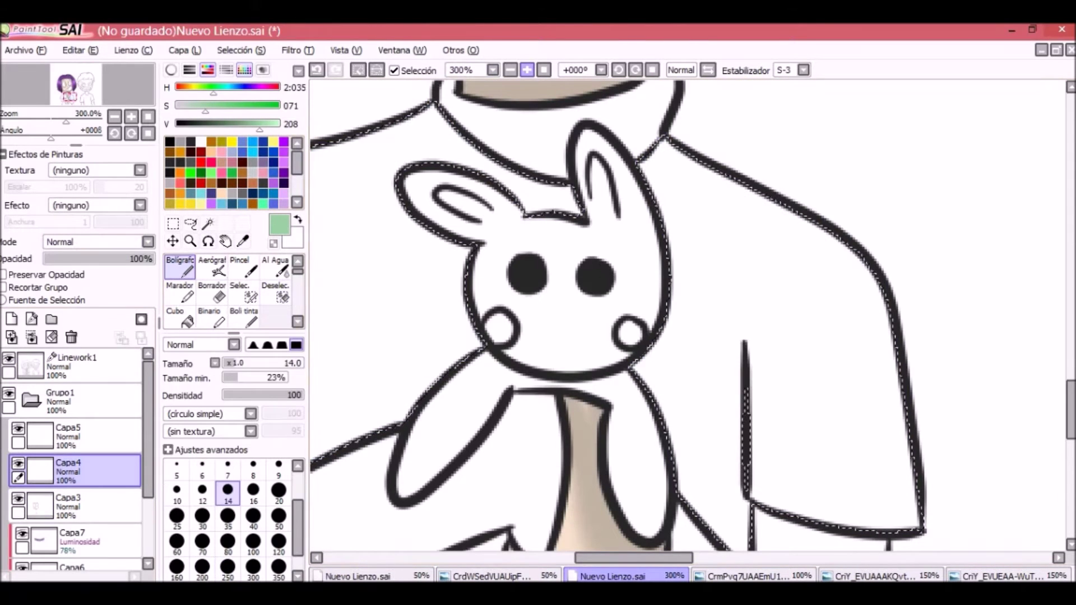
{"action": "scroll", "coordinate": [510, 507], "scroll_direction": "down", "scroll_amount": 5}
{"action": "left_click", "coordinate": [278, 568]}
{"action": "scroll", "coordinate": [511, 507], "scroll_direction": "up", "scroll_amount": 3}
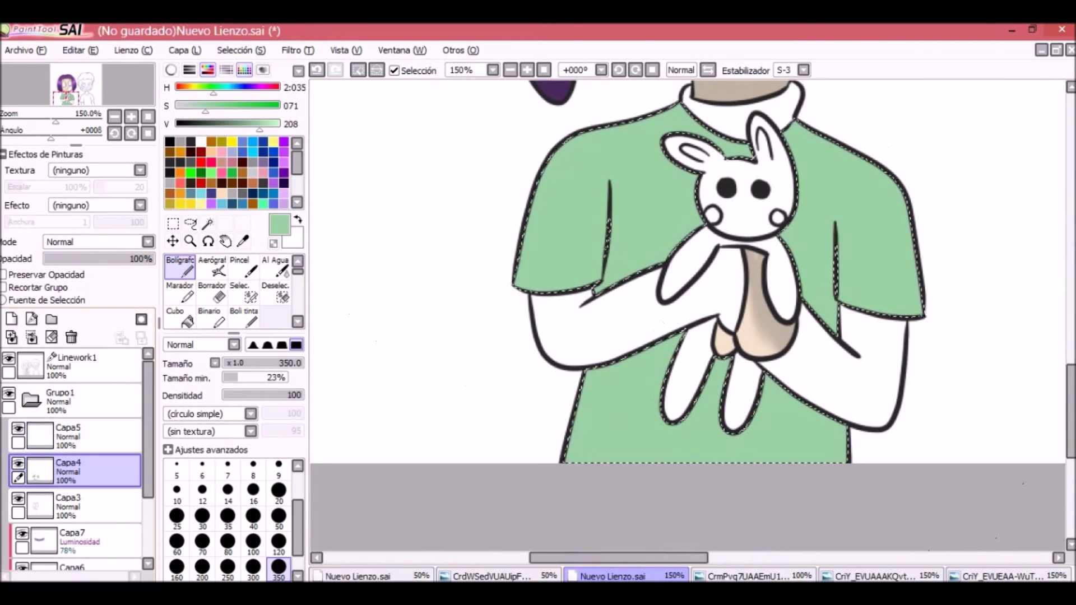
Step: On a new layer clipped above Capa4, shade the shirt's sleeve folds in darker green (V 138) with a size 14 pen
{"action": "left_click", "coordinate": [12, 319]}
{"action": "left_click", "coordinate": [4, 287]}
{"action": "left_click", "coordinate": [227, 493]}
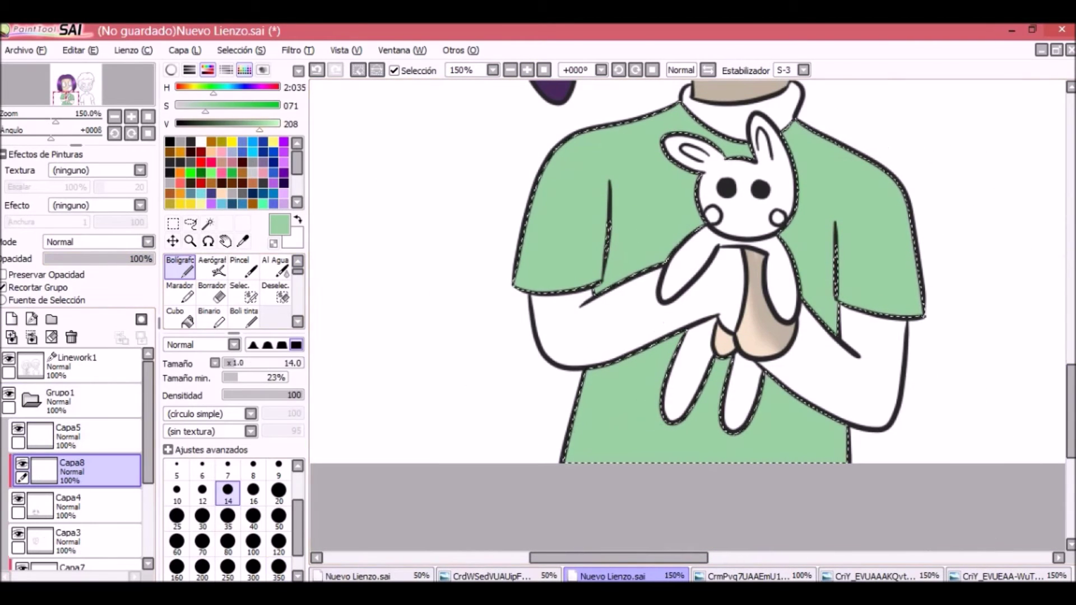
{"action": "left_click", "coordinate": [231, 123]}
{"action": "scroll", "coordinate": [509, 263], "scroll_direction": "up", "scroll_amount": 2}
{"action": "scroll", "coordinate": [654, 329], "scroll_direction": "up", "scroll_amount": 5}
{"action": "mouse_move", "coordinate": [538, 305]}
{"action": "left_mouse_down"}
{"action": "mouse_move", "coordinate": [524, 527]}
{"action": "mouse_move", "coordinate": [470, 504]}
{"action": "left_mouse_up"}
{"action": "mouse_move", "coordinate": [729, 336]}
{"action": "left_mouse_down"}
{"action": "mouse_move", "coordinate": [321, 336]}
{"action": "mouse_move", "coordinate": [429, 147]}
{"action": "left_mouse_up"}
{"action": "mouse_move", "coordinate": [673, 213]}
{"action": "left_mouse_down"}
{"action": "mouse_move", "coordinate": [667, 415]}
{"action": "mouse_move", "coordinate": [673, 359]}
{"action": "mouse_move", "coordinate": [697, 348]}
{"action": "left_mouse_up"}
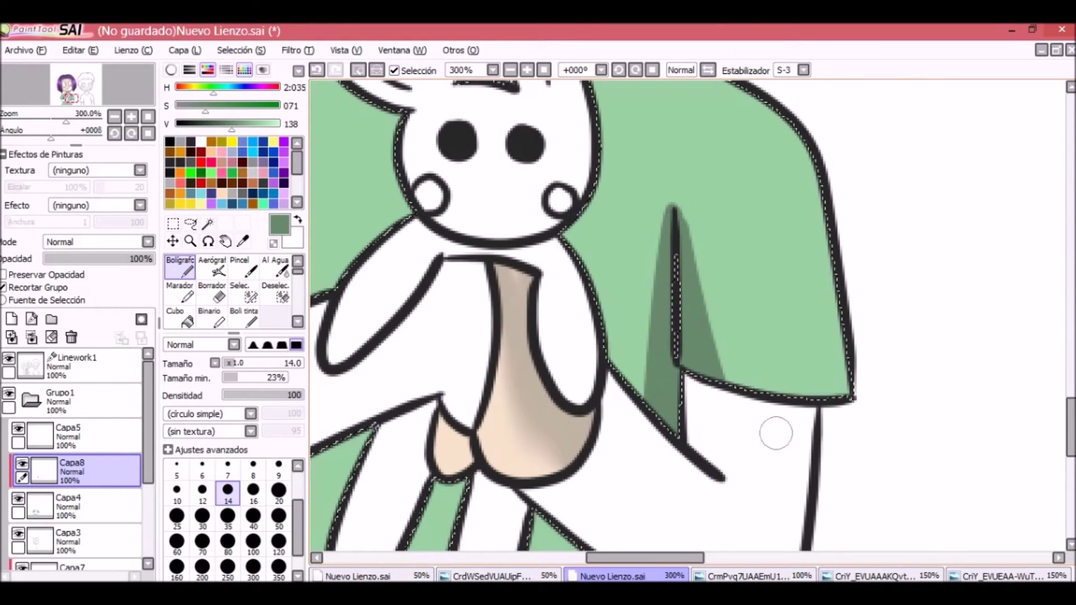
Step: Shade the shirt's lower side edges and add a broad shadow beneath the arms and toy with a size 35 pen
{"action": "scroll", "coordinate": [644, 280], "scroll_direction": "down", "scroll_amount": 5}
{"action": "mouse_move", "coordinate": [653, 415]}
{"action": "left_mouse_down"}
{"action": "mouse_move", "coordinate": [657, 322]}
{"action": "mouse_move", "coordinate": [1053, 326]}
{"action": "left_mouse_up"}
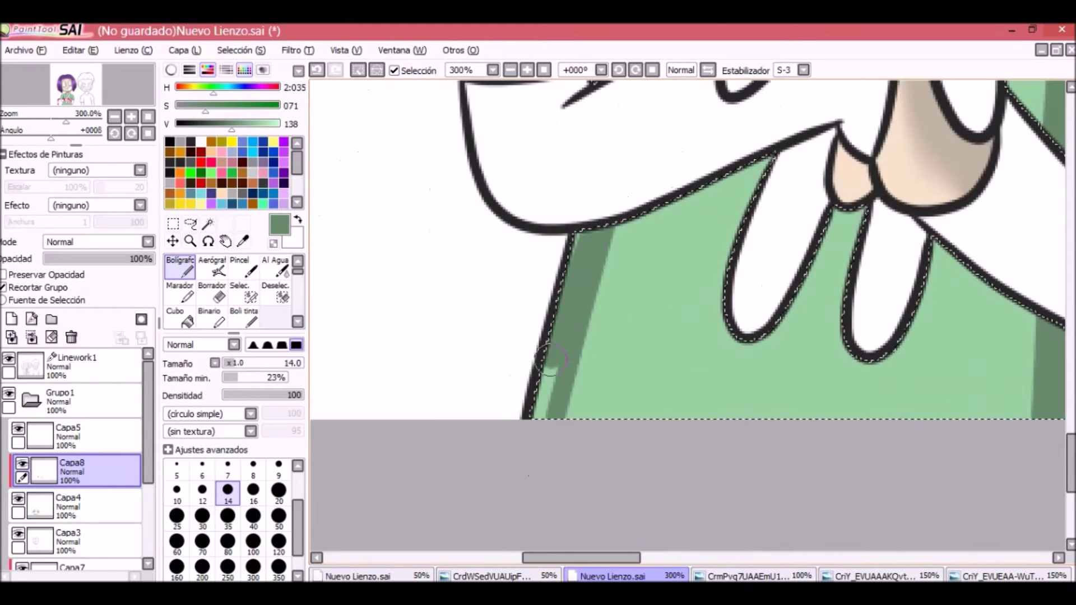
{"action": "key", "text": "bracketright"}
{"action": "key", "text": "bracketright"}
{"action": "key", "text": "bracketright"}
{"action": "key", "text": "bracketright"}
{"action": "key", "text": "bracketright"}
{"action": "mouse_move", "coordinate": [751, 196]}
{"action": "left_mouse_down"}
{"action": "mouse_move", "coordinate": [613, 263]}
{"action": "mouse_move", "coordinate": [1026, 364]}
{"action": "mouse_move", "coordinate": [569, 288]}
{"action": "mouse_move", "coordinate": [777, 280]}
{"action": "mouse_move", "coordinate": [634, 392]}
{"action": "mouse_move", "coordinate": [777, 383]}
{"action": "left_mouse_up"}
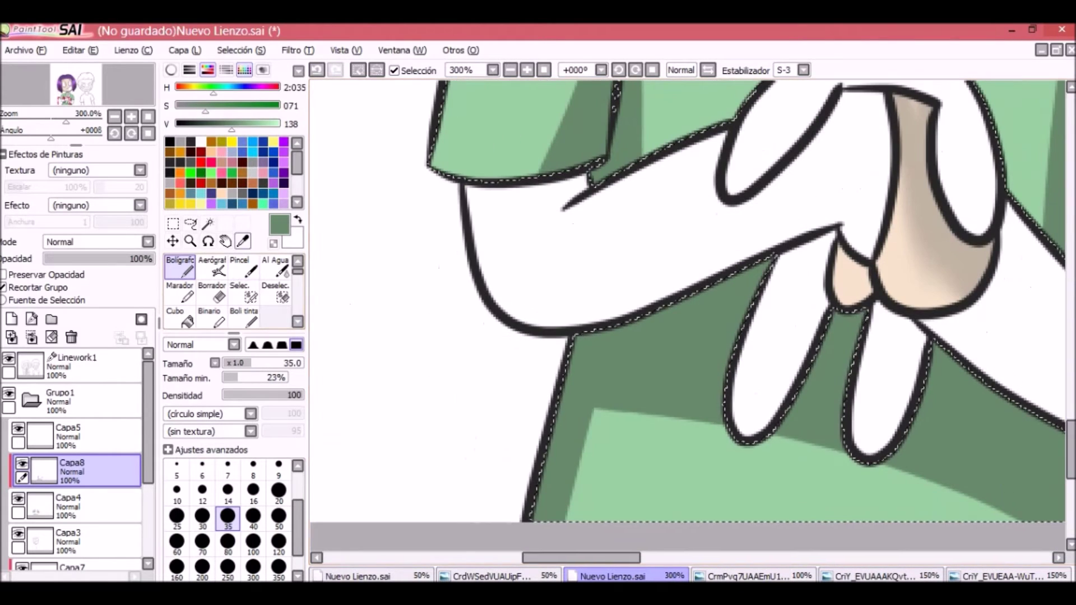
Step: Erase the shadow strip along the shirt's lower side edge and blend the shadow beneath the arms with the blur brush at size 40
{"action": "key", "text": "e"}
{"action": "mouse_move", "coordinate": [596, 425]}
{"action": "left_mouse_down"}
{"action": "mouse_move", "coordinate": [583, 451]}
{"action": "mouse_move", "coordinate": [596, 428]}
{"action": "left_mouse_up"}
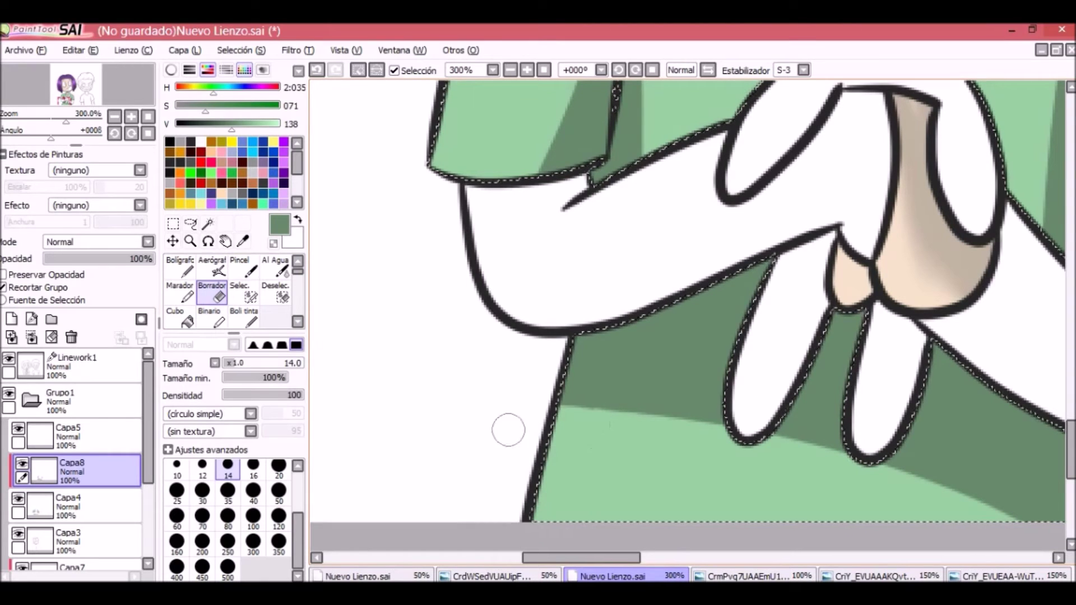
{"action": "scroll", "coordinate": [235, 292], "scroll_direction": "down", "scroll_amount": 2}
{"action": "left_click", "coordinate": [274, 317]}
{"action": "mouse_move", "coordinate": [689, 445]}
{"action": "left_mouse_down"}
{"action": "mouse_move", "coordinate": [841, 468]}
{"action": "mouse_move", "coordinate": [829, 470]}
{"action": "left_mouse_up"}
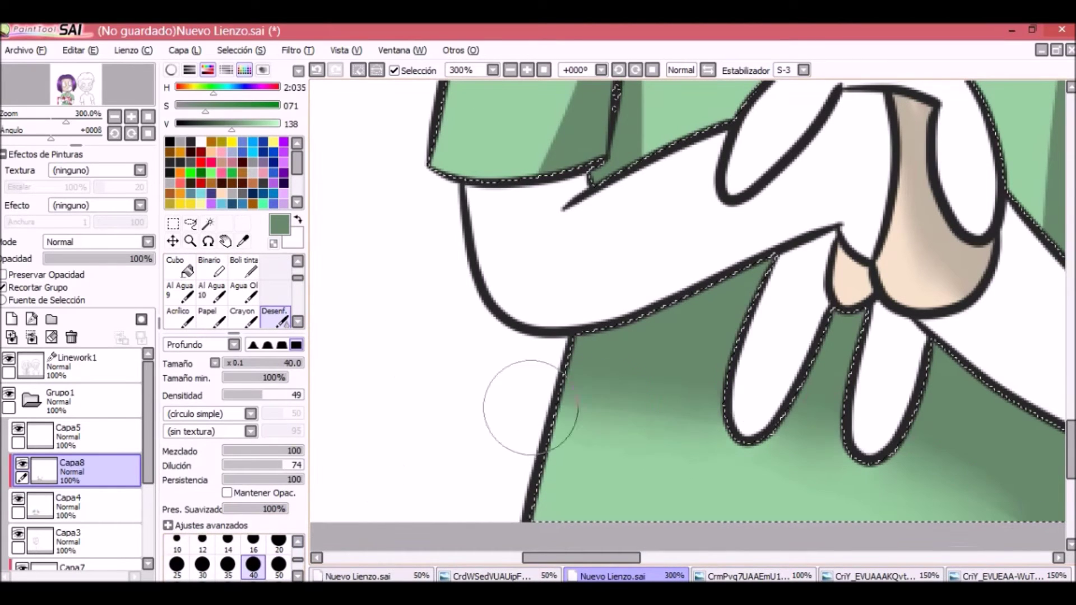
Step: Soften the fold shading on both green shirt sleeves with the blur brush at size 30 and clear the selection
{"action": "scroll", "coordinate": [720, 264], "scroll_direction": "up", "scroll_amount": 5}
{"action": "key", "text": "bracketleft"}
{"action": "key", "text": "bracketleft"}
{"action": "left_click_drag", "start_coordinate": [618, 179], "coordinate": [637, 198]}
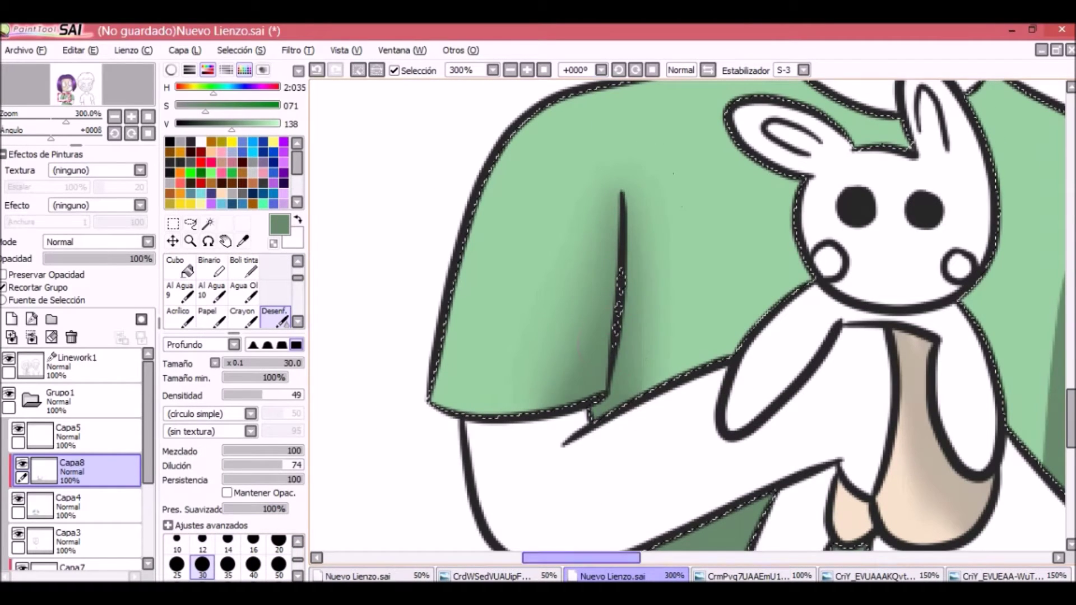
{"action": "scroll", "coordinate": [636, 199], "scroll_direction": "right", "scroll_amount": 5}
{"action": "left_click_drag", "start_coordinate": [557, 247], "coordinate": [535, 336]}
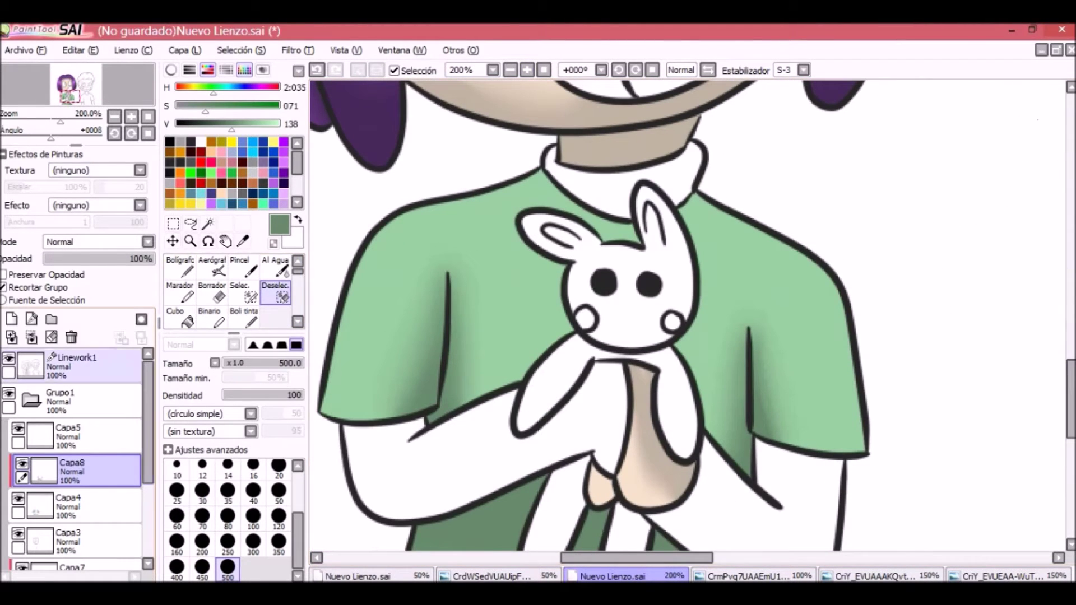
Step: Select the collar and both long undersleeves on the Linework1 layer with the magic wand
{"action": "left_click", "coordinate": [207, 224]}
{"action": "left_click", "coordinate": [616, 180]}
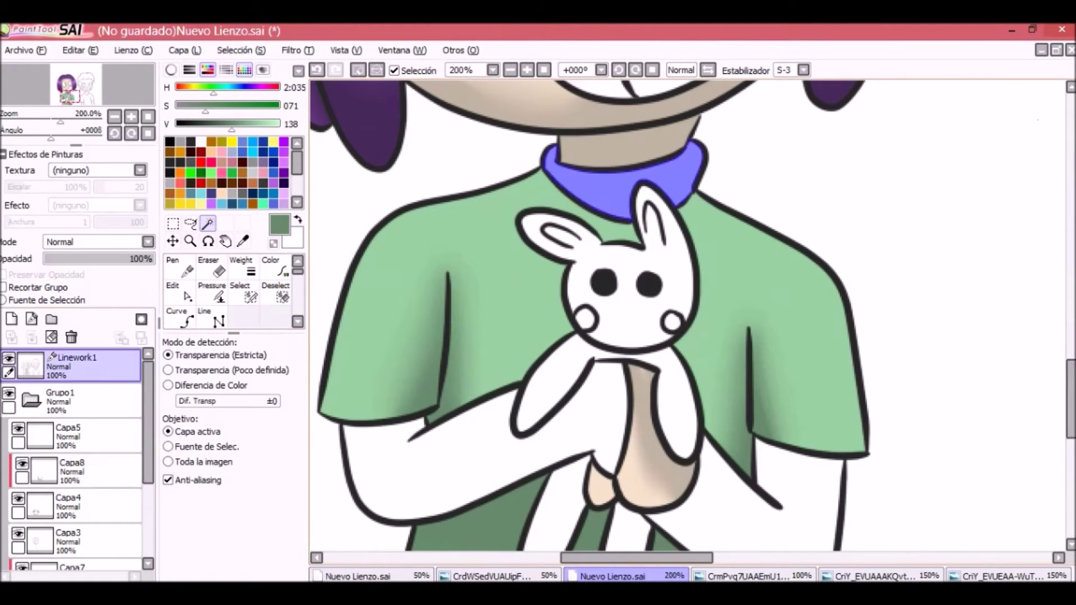
{"action": "left_click", "coordinate": [459, 448]}
{"action": "left_click", "coordinate": [740, 494]}
{"action": "scroll", "coordinate": [688, 322], "scroll_direction": "down", "scroll_amount": 5}
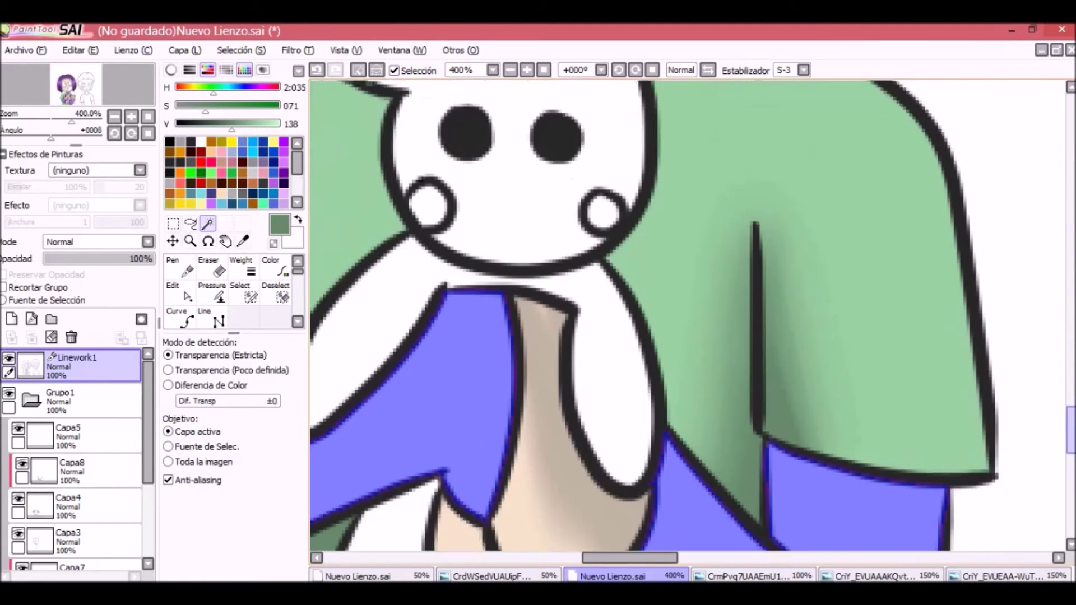
{"action": "left_click", "coordinate": [510, 70]}
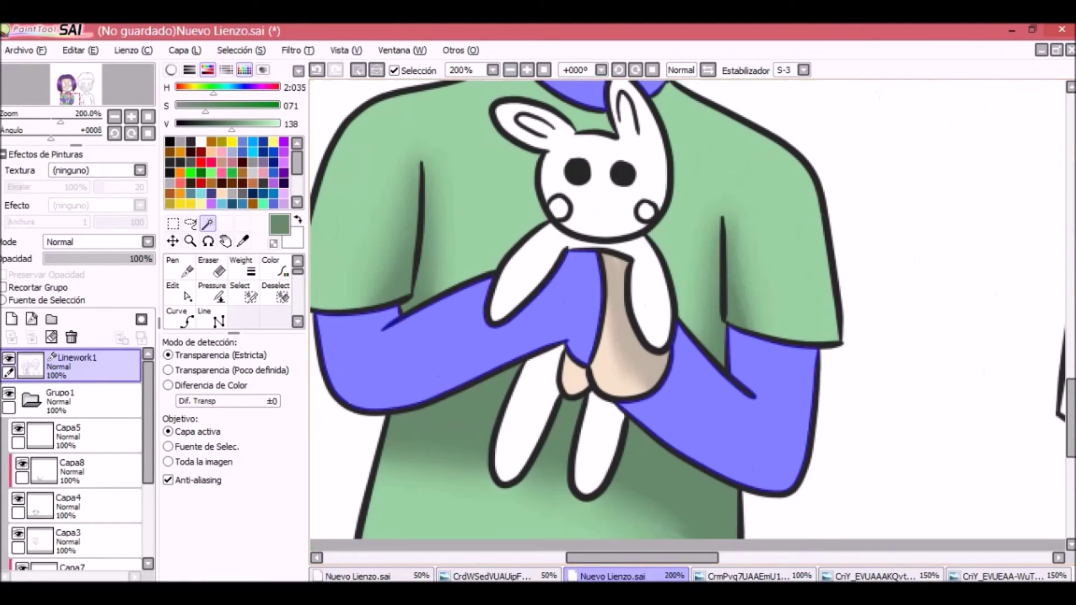
{"action": "scroll", "coordinate": [687, 308], "scroll_direction": "left", "scroll_amount": 2}
Step: Fill the selected collar and undersleeves with dark grey (V 078) on Capa4 using a size 350 pen, then clear the selection
{"action": "left_click", "coordinate": [84, 436]}
{"action": "left_click", "coordinate": [84, 506]}
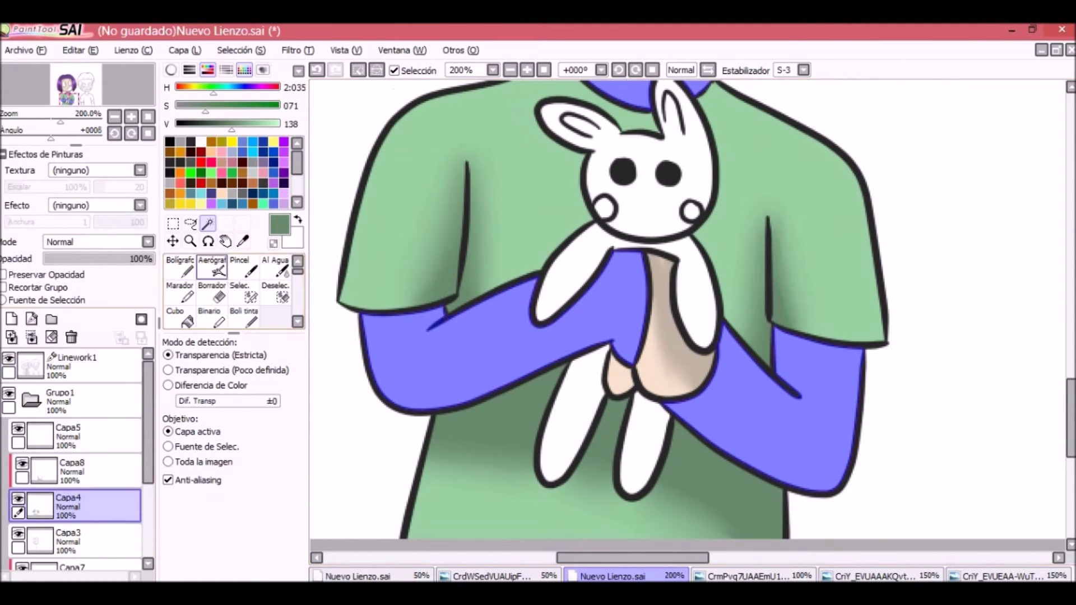
{"action": "left_click", "coordinate": [505, 359]}
{"action": "left_click", "coordinate": [179, 268]}
{"action": "left_click", "coordinate": [181, 141]}
{"action": "left_click", "coordinate": [279, 567]}
{"action": "left_click_drag", "start_coordinate": [757, 392], "coordinate": [722, 362]}
{"action": "scroll", "coordinate": [723, 362], "scroll_direction": "up", "scroll_amount": 3}
{"action": "key", "text": "ctrl+d"}
Step: On Capa8, shade the collar's sides and the left undersleeve in near-black (V 038) with a size 12 pen
{"action": "left_click", "coordinate": [84, 470]}
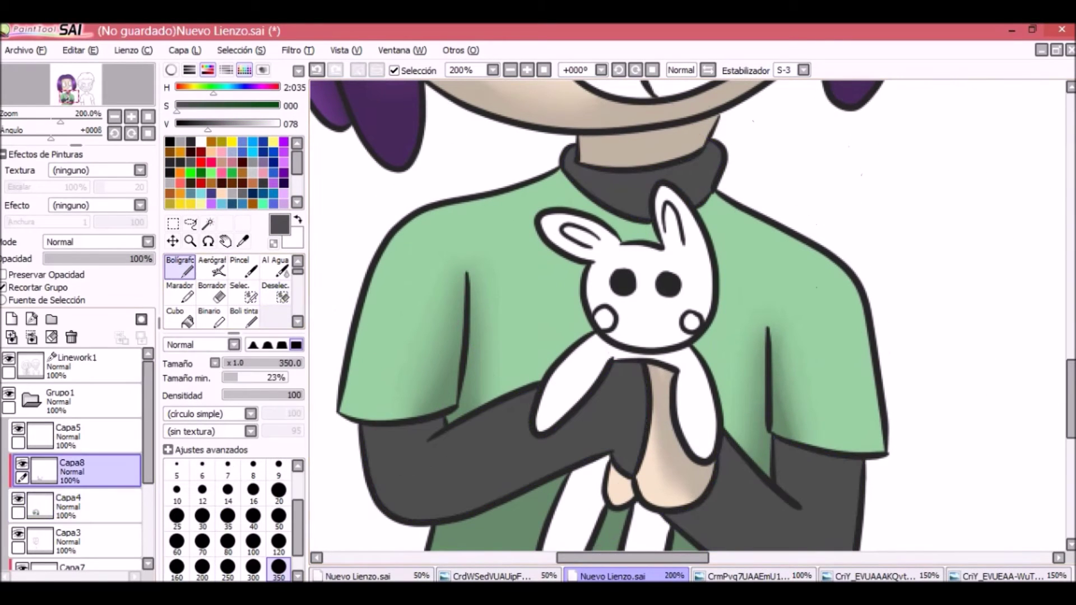
{"action": "key", "text": "ctrl+plus"}
{"action": "scroll", "coordinate": [693, 315], "scroll_direction": "up", "scroll_amount": 2}
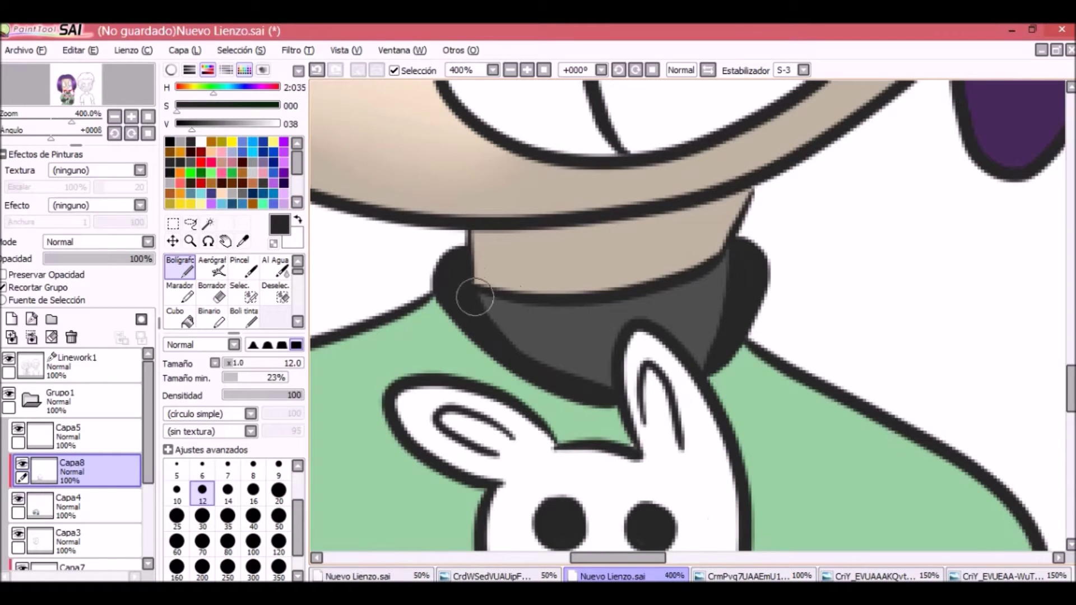
{"action": "scroll", "coordinate": [475, 297], "scroll_direction": "down", "scroll_amount": 5}
{"action": "left_click_drag", "start_coordinate": [540, 275], "coordinate": [764, 274]}
{"action": "left_click_drag", "start_coordinate": [636, 302], "coordinate": [753, 274]}
{"action": "mouse_move", "coordinate": [700, 205]}
{"action": "left_mouse_down"}
{"action": "mouse_move", "coordinate": [643, 330]}
{"action": "mouse_move", "coordinate": [681, 390]}
{"action": "left_mouse_up"}
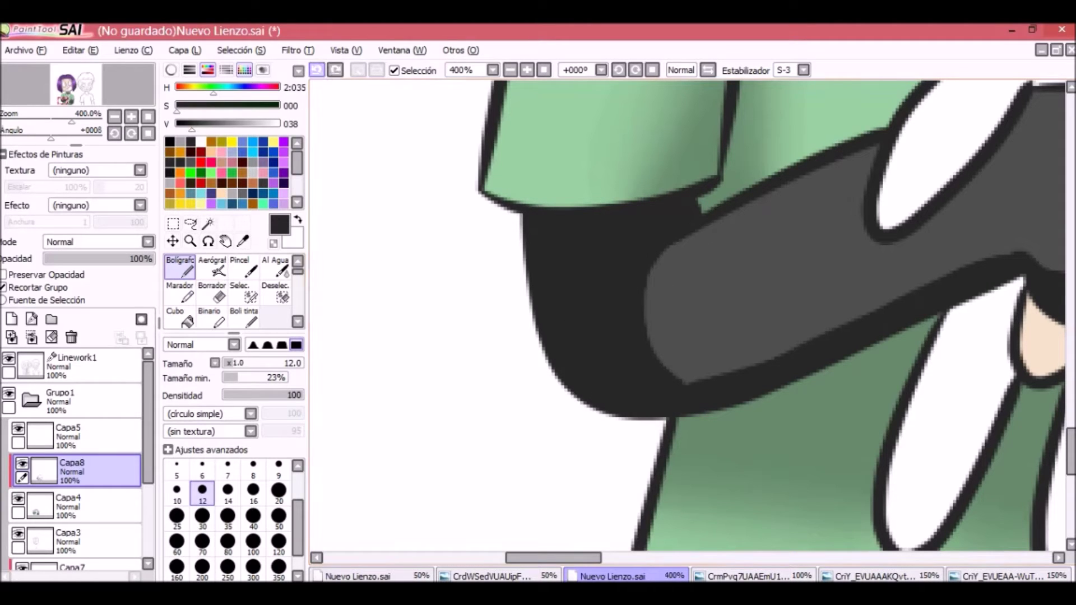
Step: Undo the fill at the left elbow and repaint the shading in V 044, continuing along the forearm's underside to the cuff
{"action": "key", "text": "ctrl+z"}
{"action": "key", "text": "ctrl+z"}
{"action": "key", "text": "ctrl+z"}
{"action": "key", "text": "ctrl+z"}
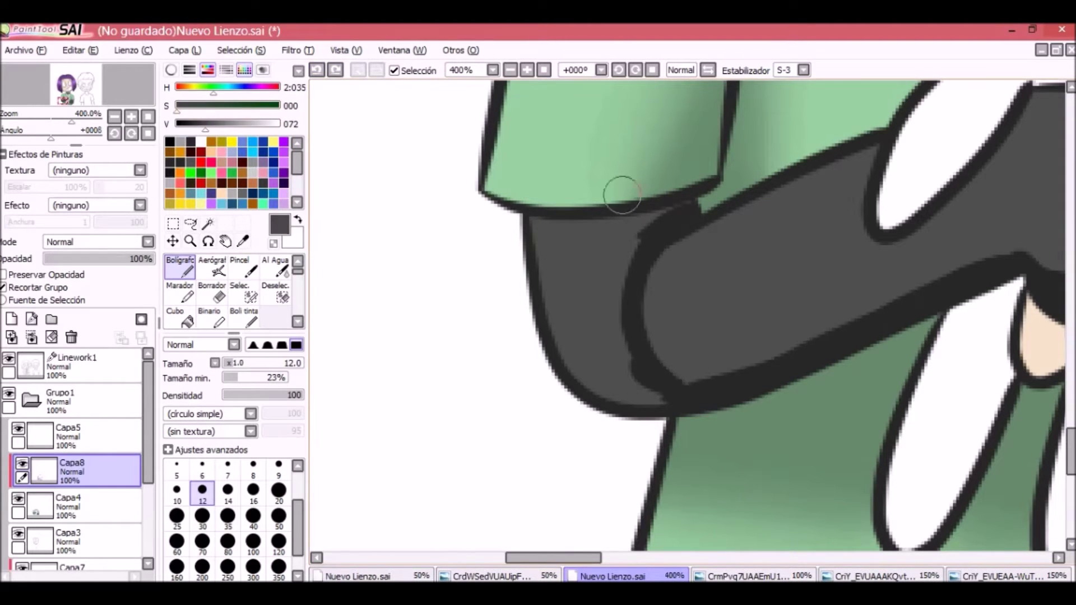
{"action": "key", "text": "alt"}
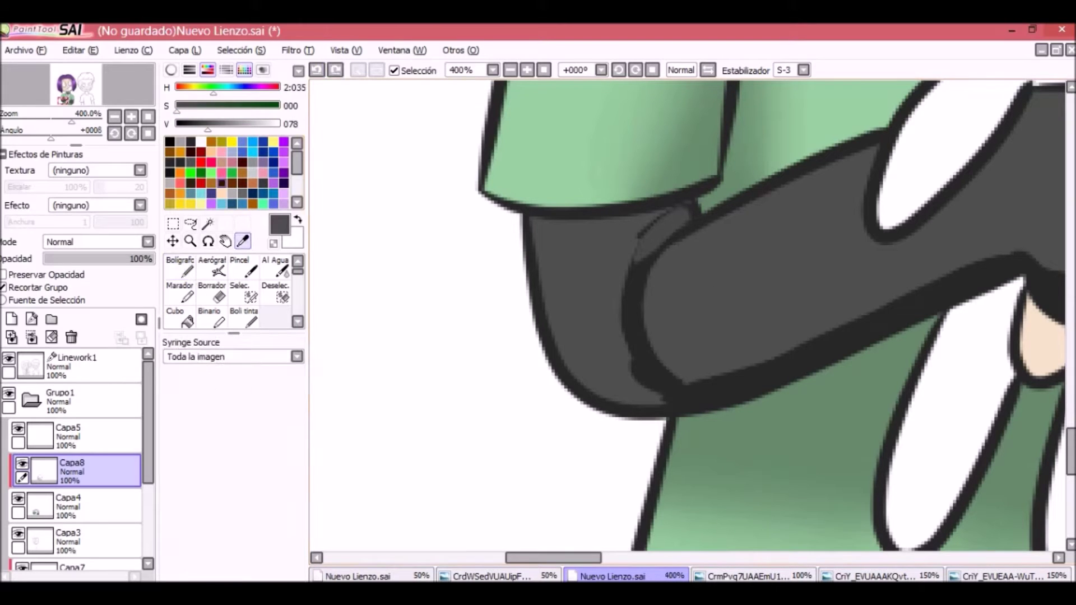
{"action": "left_click", "coordinate": [683, 219], "text": "alt"}
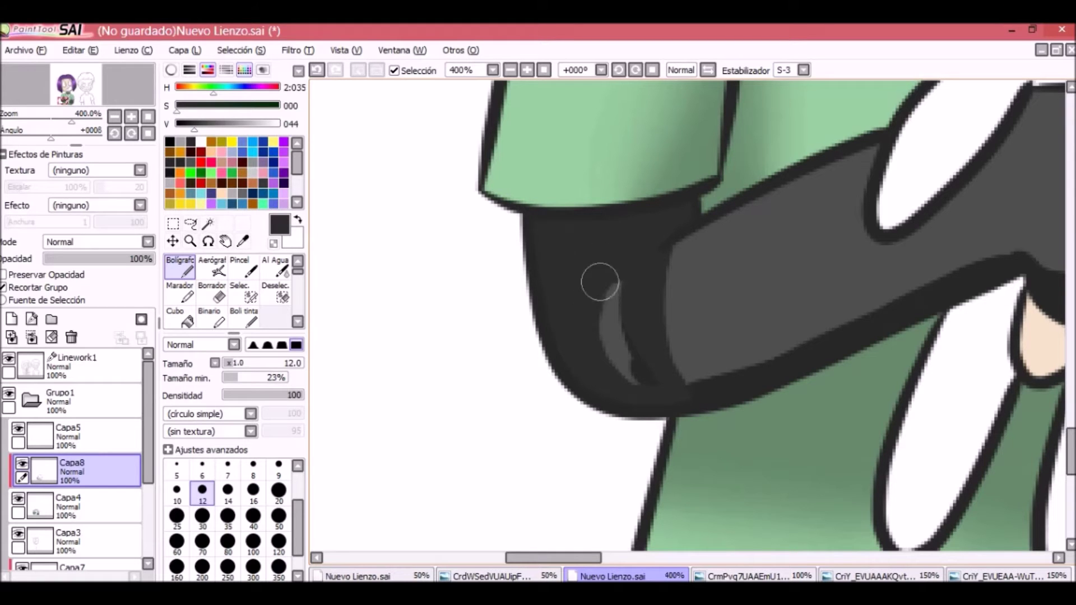
{"action": "left_click_drag", "start_coordinate": [821, 352], "coordinate": [508, 308]}
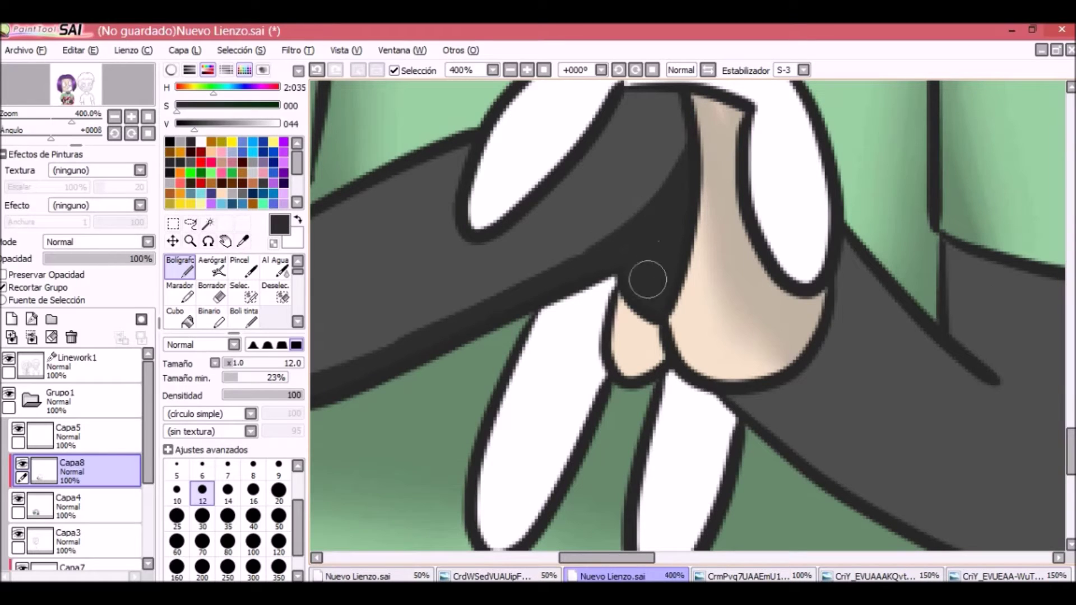
Step: Shade the right undersleeve in V 044 beside the hand, below the shirt sleeve and along the forearm's lower edge
{"action": "left_click_drag", "start_coordinate": [852, 249], "coordinate": [785, 436]}
{"action": "scroll", "coordinate": [675, 535], "scroll_direction": "right", "scroll_amount": 5}
{"action": "left_click_drag", "start_coordinate": [677, 324], "coordinate": [807, 521]}
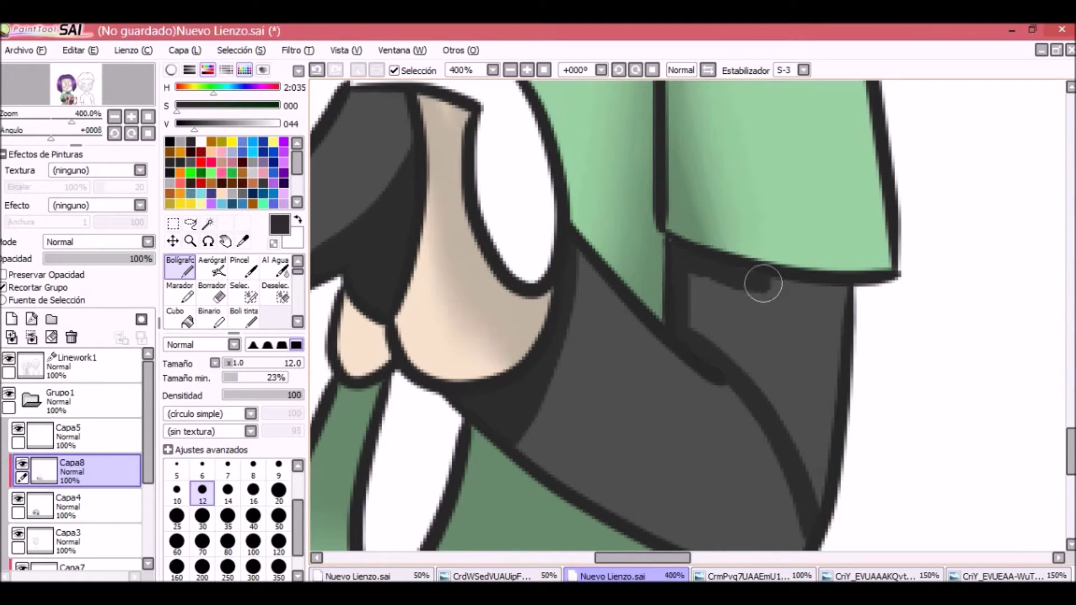
{"action": "mouse_move", "coordinate": [689, 284]}
{"action": "left_mouse_down"}
{"action": "mouse_move", "coordinate": [860, 325]}
{"action": "mouse_move", "coordinate": [870, 363]}
{"action": "mouse_move", "coordinate": [678, 316]}
{"action": "mouse_move", "coordinate": [828, 369]}
{"action": "left_mouse_up"}
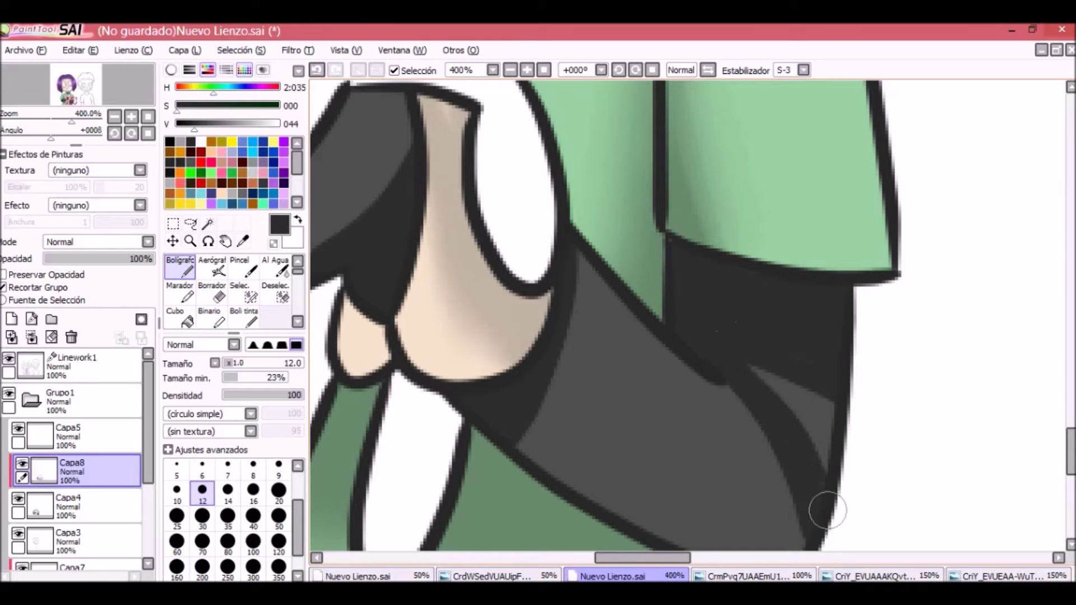
{"action": "scroll", "coordinate": [853, 421], "scroll_direction": "down", "scroll_amount": 3}
{"action": "left_click_drag", "start_coordinate": [547, 319], "coordinate": [802, 456]}
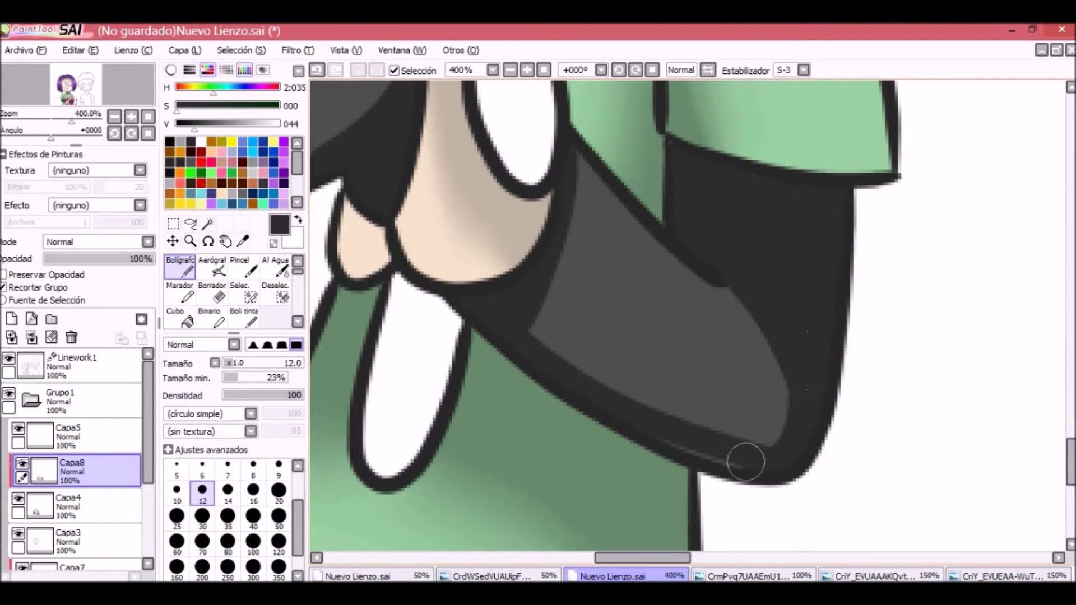
Step: Blend the shading on both dark undersleeves with the blur brush at size 14
{"action": "scroll", "coordinate": [226, 291], "scroll_direction": "down", "scroll_amount": 2}
{"action": "left_click", "coordinate": [274, 316]}
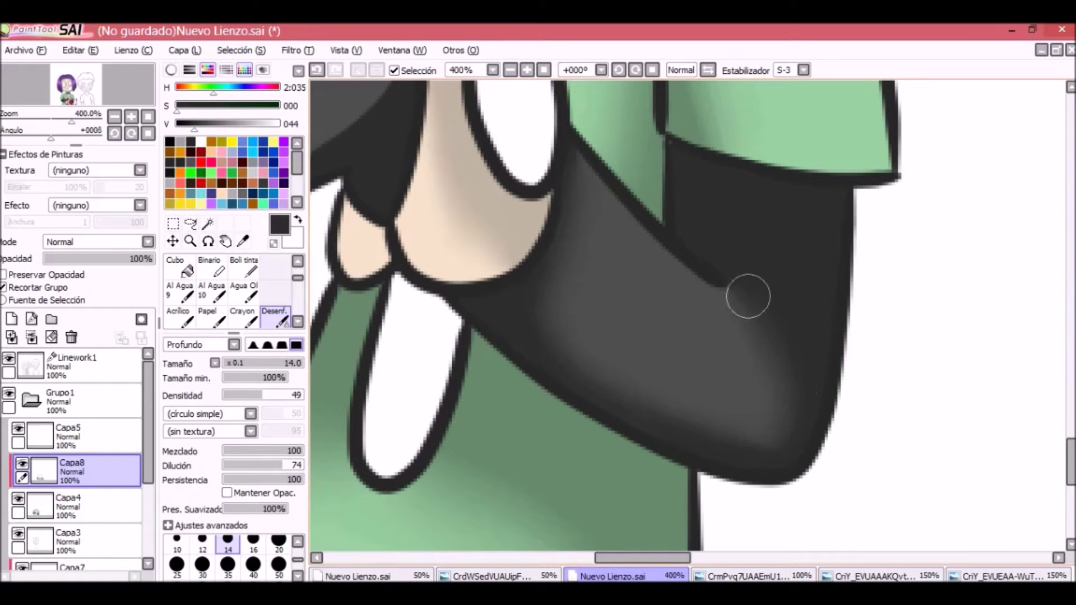
{"action": "scroll", "coordinate": [568, 143], "scroll_direction": "left", "scroll_amount": 5}
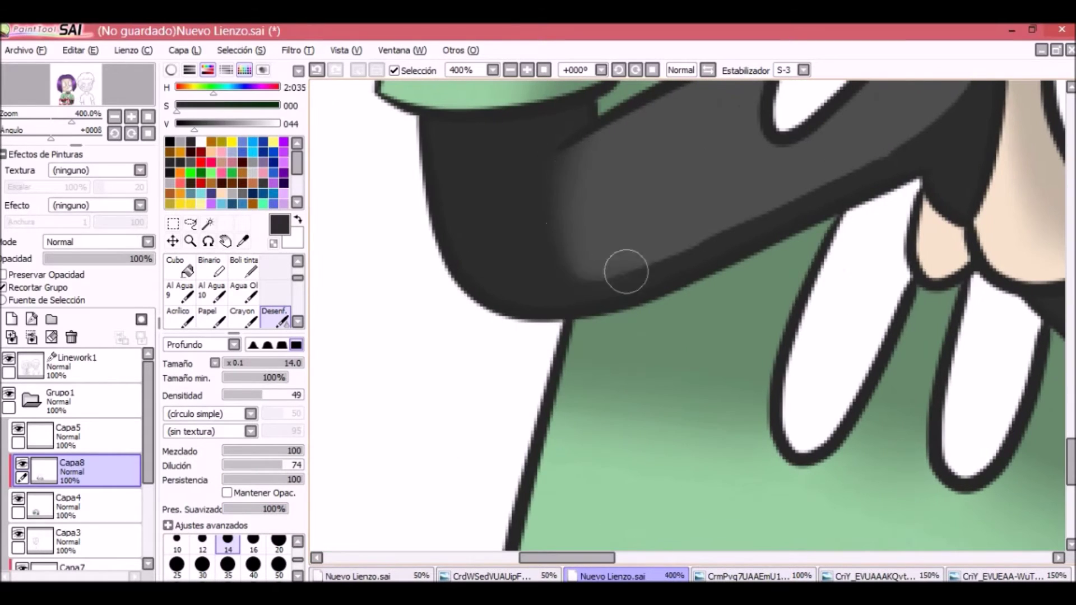
{"action": "scroll", "coordinate": [1053, 336], "scroll_direction": "up", "scroll_amount": 5}
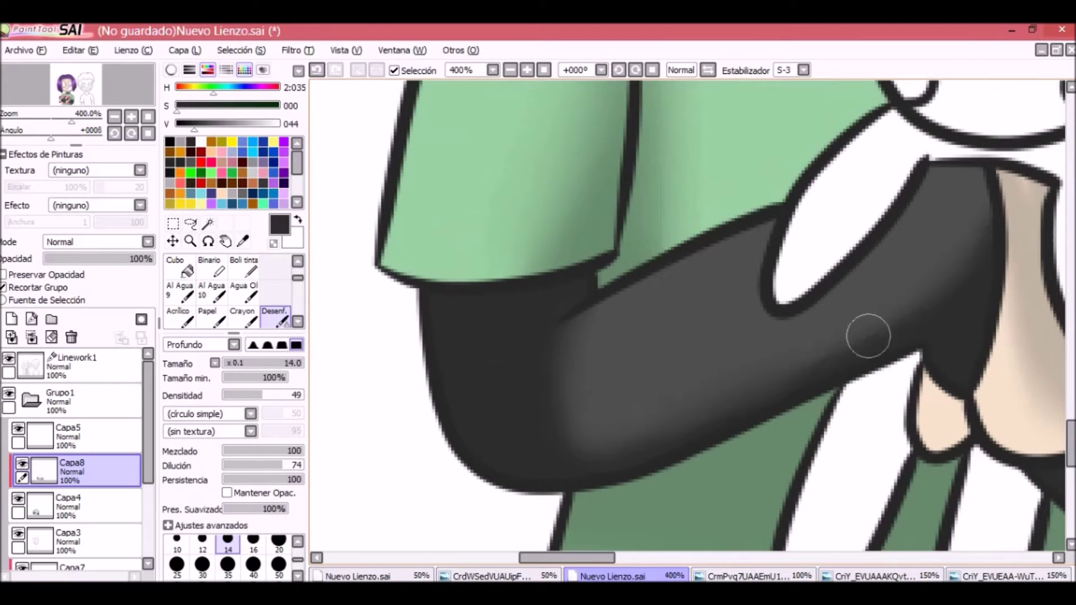
{"action": "key", "text": "ctrl+minus"}
{"action": "key", "text": "ctrl+minus"}
{"action": "key", "text": "ctrl+minus"}
{"action": "key", "text": "ctrl+minus"}
{"action": "scroll", "coordinate": [784, 419], "scroll_direction": "up", "scroll_amount": 1}
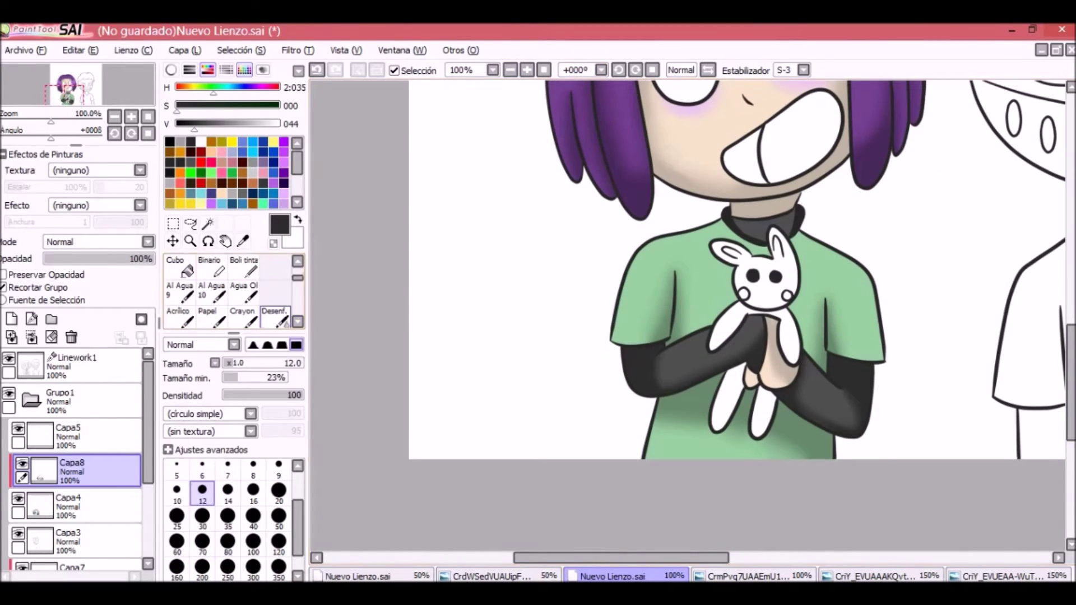
Step: Blend the shading on the dark collar with the blur brush at size 14
{"action": "key", "text": "ctrl+plus"}
{"action": "key", "text": "ctrl+plus"}
{"action": "scroll", "coordinate": [688, 317], "scroll_direction": "up", "scroll_amount": 3}
{"action": "scroll", "coordinate": [664, 334], "scroll_direction": "right", "scroll_amount": 5}
{"action": "scroll", "coordinate": [663, 334], "scroll_direction": "down", "scroll_amount": 3}
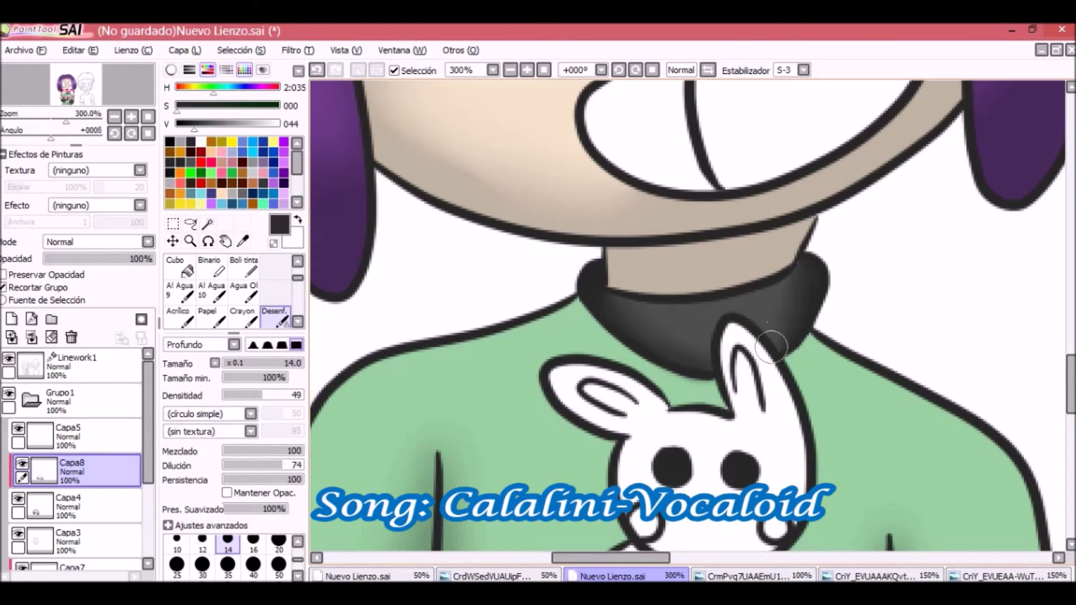
{"action": "key", "text": "ctrl+minus"}
{"action": "key", "text": "ctrl+minus"}
{"action": "key", "text": "ctrl+minus"}
{"action": "key", "text": "ctrl+minus"}
{"action": "key", "text": "ctrl+minus"}
Step: Select the whites of the first character's eyes on Linework1 with the magic wand
{"action": "left_click", "coordinate": [208, 223]}
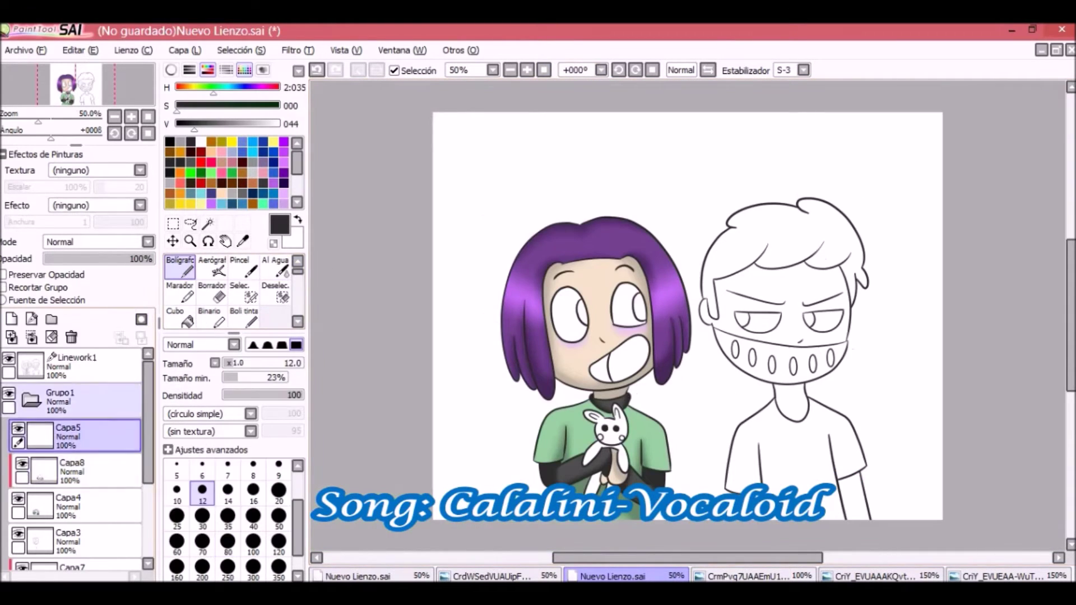
{"action": "left_click", "coordinate": [89, 365]}
{"action": "key", "text": "ctrl+plus"}
{"action": "key", "text": "ctrl+plus"}
{"action": "key", "text": "ctrl+plus"}
{"action": "scroll", "coordinate": [688, 317], "scroll_direction": "down", "scroll_amount": 5}
{"action": "scroll", "coordinate": [689, 317], "scroll_direction": "up", "scroll_amount": 5}
{"action": "key", "text": "ctrl+plus"}
{"action": "key", "text": "ctrl+plus"}
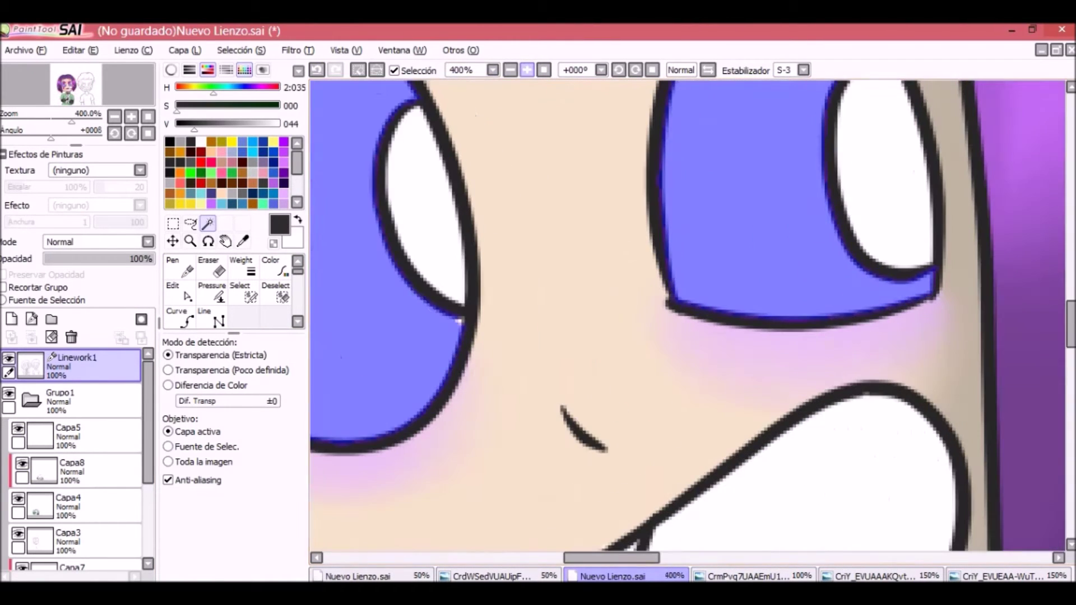
{"action": "scroll", "coordinate": [688, 317], "scroll_direction": "left", "scroll_amount": 5}
Step: Fill the selected eye whites with white on Capa5 using a size 350 pen
{"action": "left_click", "coordinate": [90, 434]}
{"action": "key", "text": "Delete"}
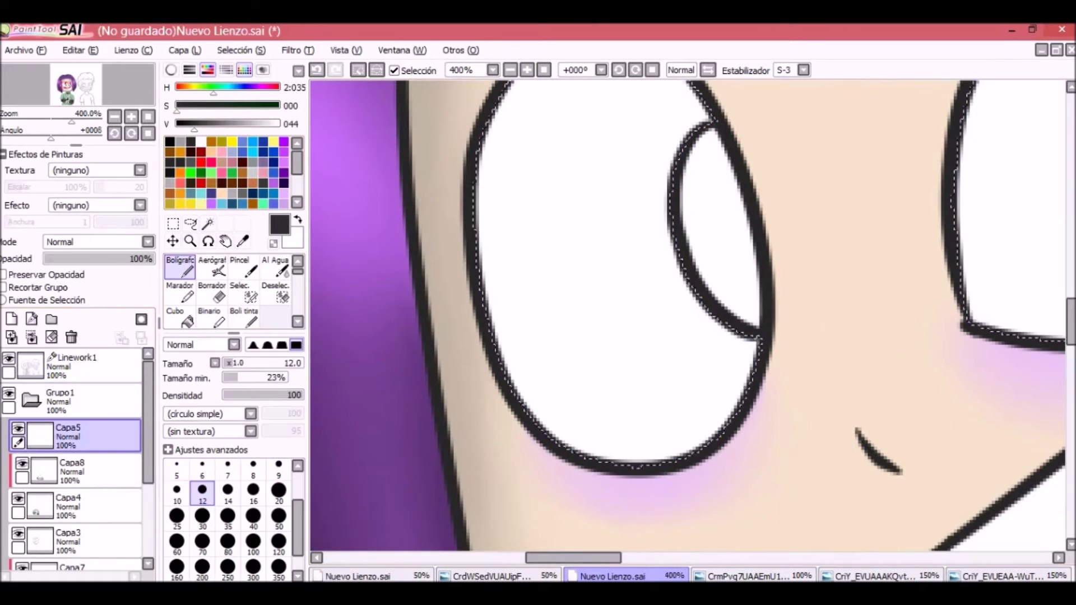
{"action": "left_click", "coordinate": [278, 567]}
{"action": "left_click_drag", "start_coordinate": [561, 235], "coordinate": [617, 336]}
{"action": "key", "text": "ctrl+minus"}
{"action": "left_click_drag", "start_coordinate": [240, 123], "coordinate": [278, 124]}
{"action": "left_click_drag", "start_coordinate": [560, 252], "coordinate": [706, 225]}
Step: Shade the left side of each eye white in grey (V 158) with a size 14 pen
{"action": "left_click_drag", "start_coordinate": [279, 124], "coordinate": [239, 123]}
{"action": "left_click", "coordinate": [228, 491]}
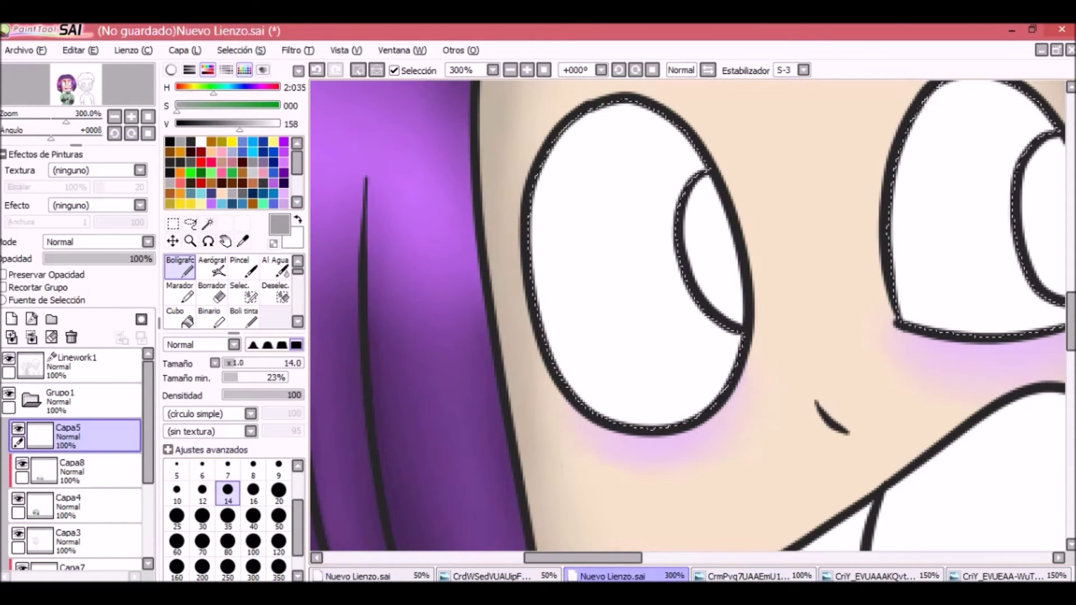
{"action": "left_click_drag", "start_coordinate": [586, 115], "coordinate": [558, 345]}
{"action": "left_click_drag", "start_coordinate": [555, 149], "coordinate": [616, 437]}
{"action": "left_click_drag", "start_coordinate": [582, 134], "coordinate": [673, 426]}
{"action": "left_click_drag", "start_coordinate": [745, 384], "coordinate": [553, 463]}
{"action": "mouse_move", "coordinate": [756, 163]}
{"action": "left_mouse_down"}
{"action": "mouse_move", "coordinate": [748, 391]}
{"action": "mouse_move", "coordinate": [721, 437]}
{"action": "left_mouse_up"}
Step: Blend the grey shading in both eye whites with the blur brush at size 20 and clear the selection
{"action": "key", "text": "b"}
{"action": "left_click_drag", "start_coordinate": [427, 197], "coordinate": [418, 227]}
{"action": "left_click_drag", "start_coordinate": [386, 333], "coordinate": [395, 401]}
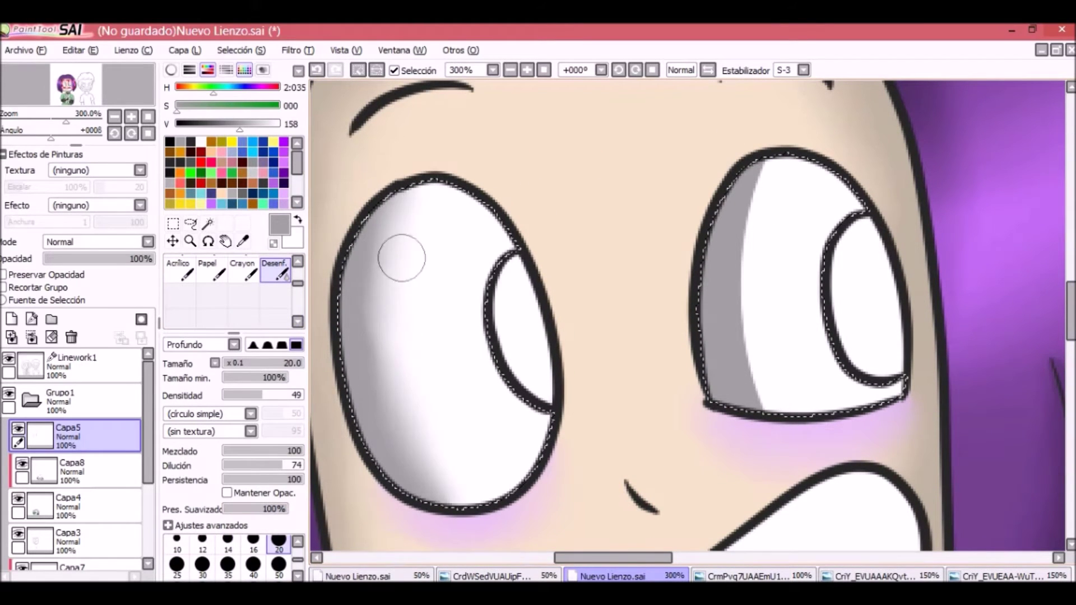
{"action": "left_click_drag", "start_coordinate": [751, 165], "coordinate": [753, 413]}
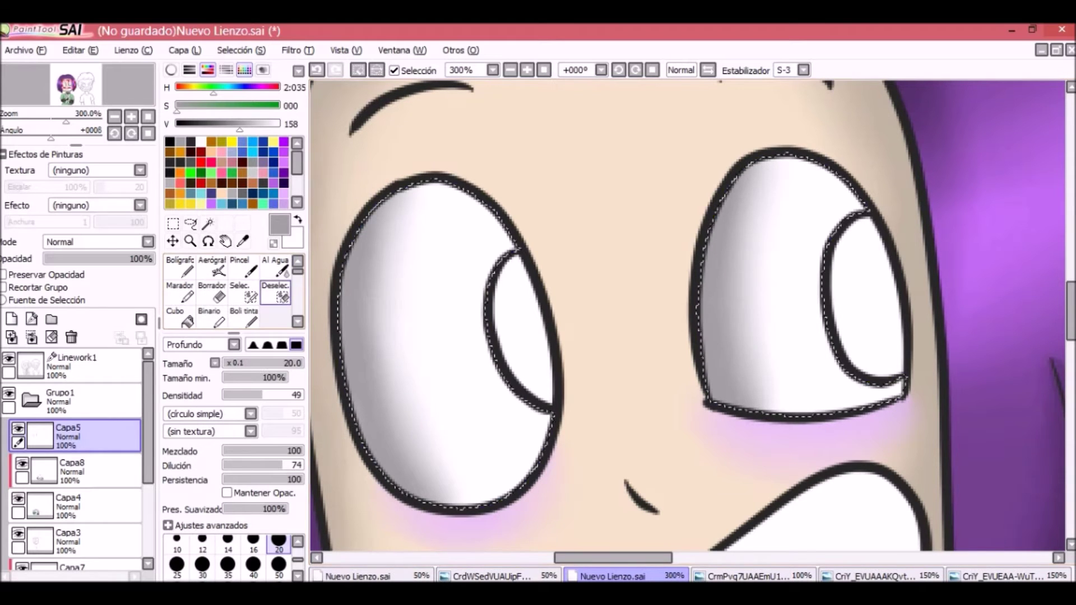
{"action": "key", "text": "ctrl+d"}
Step: Choose the bright red swatch and select both irises on Linework1 with the magic wand
{"action": "left_click", "coordinate": [201, 162]}
{"action": "left_click", "coordinate": [90, 365]}
{"action": "left_click", "coordinate": [207, 223]}
{"action": "left_click", "coordinate": [521, 331]}
{"action": "left_click", "coordinate": [865, 297], "text": "shift"}
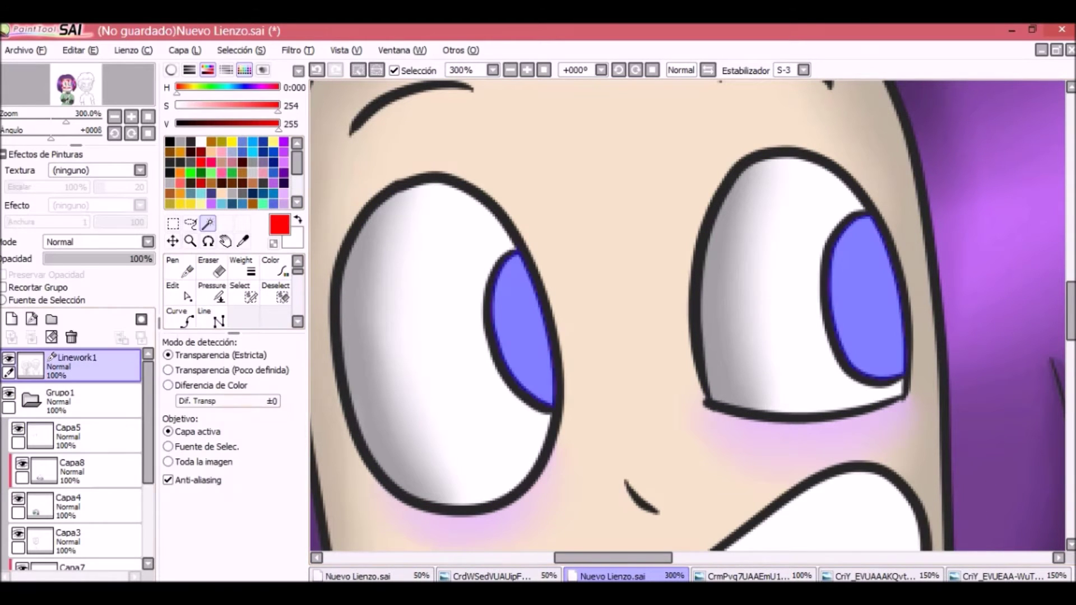
Step: On a new layer above Capa5, fill both selected irises with bright red using a size 120 pen
{"action": "left_click", "coordinate": [12, 337]}
{"action": "left_click", "coordinate": [179, 268]}
{"action": "left_click", "coordinate": [279, 542]}
{"action": "left_click_drag", "start_coordinate": [521, 269], "coordinate": [524, 381]}
{"action": "left_click_drag", "start_coordinate": [866, 235], "coordinate": [869, 364]}
Step: Repaint both irises in a slightly darker red (V 218)
{"action": "left_click", "coordinate": [263, 123]}
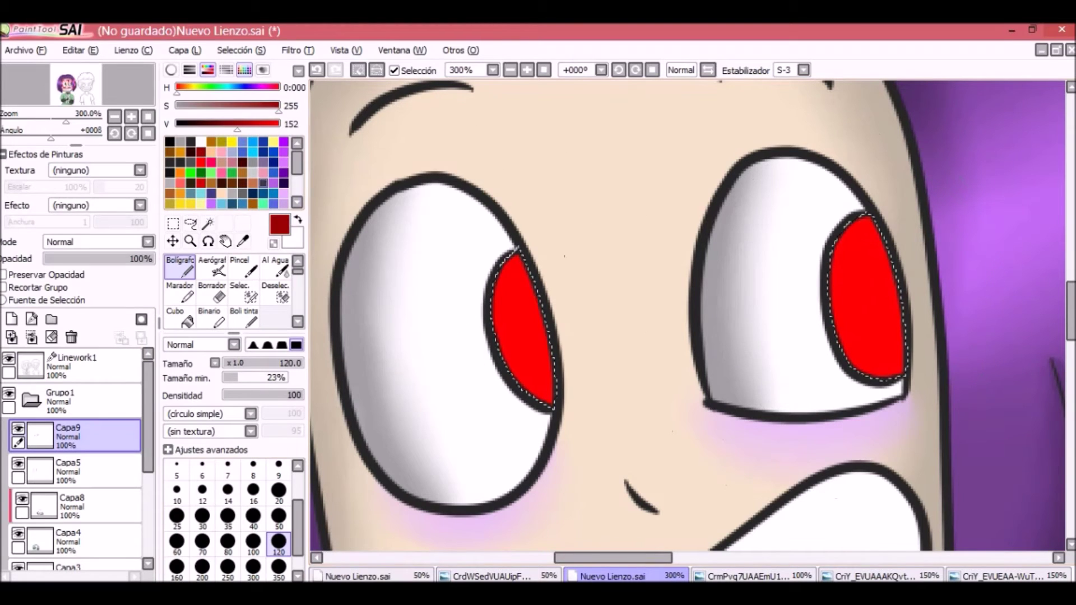
{"action": "left_click_drag", "start_coordinate": [521, 269], "coordinate": [524, 381]}
{"action": "left_click_drag", "start_coordinate": [865, 236], "coordinate": [869, 364]}
{"action": "key", "text": "ctrl+z"}
{"action": "key", "text": "ctrl+z"}
{"action": "scroll", "coordinate": [617, 323], "scroll_direction": "down", "scroll_amount": 5}
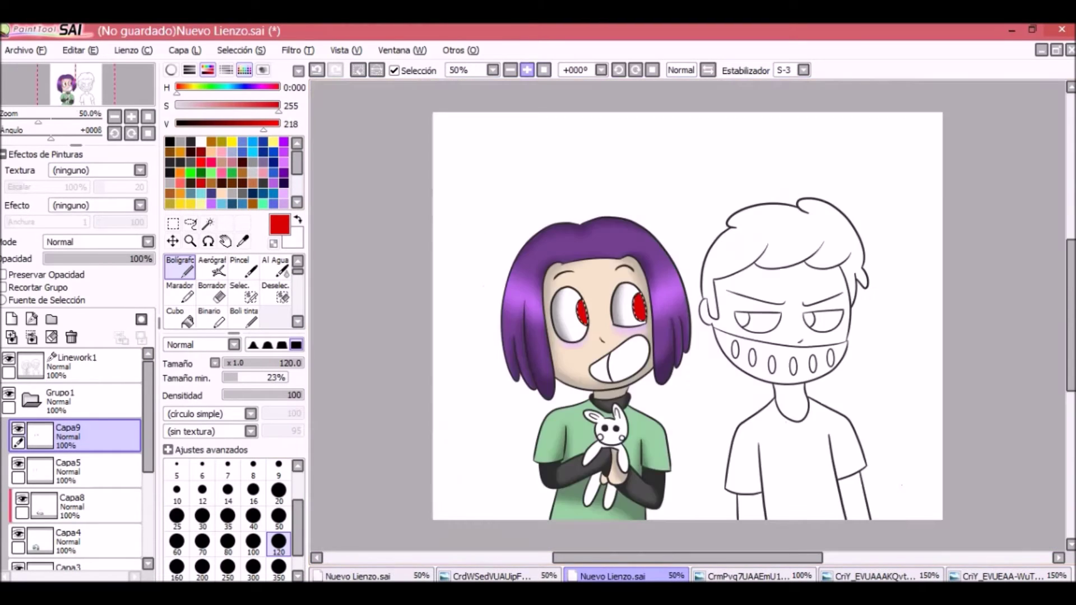
Step: Paint the upper part of each iris in darker red (V 182) with a size 30 pen
{"action": "scroll", "coordinate": [728, 280], "scroll_direction": "up", "scroll_amount": 5}
{"action": "scroll", "coordinate": [454, 266], "scroll_direction": "up", "scroll_amount": 2}
{"action": "left_click", "coordinate": [248, 123]}
{"action": "left_click_drag", "start_coordinate": [521, 236], "coordinate": [533, 336]}
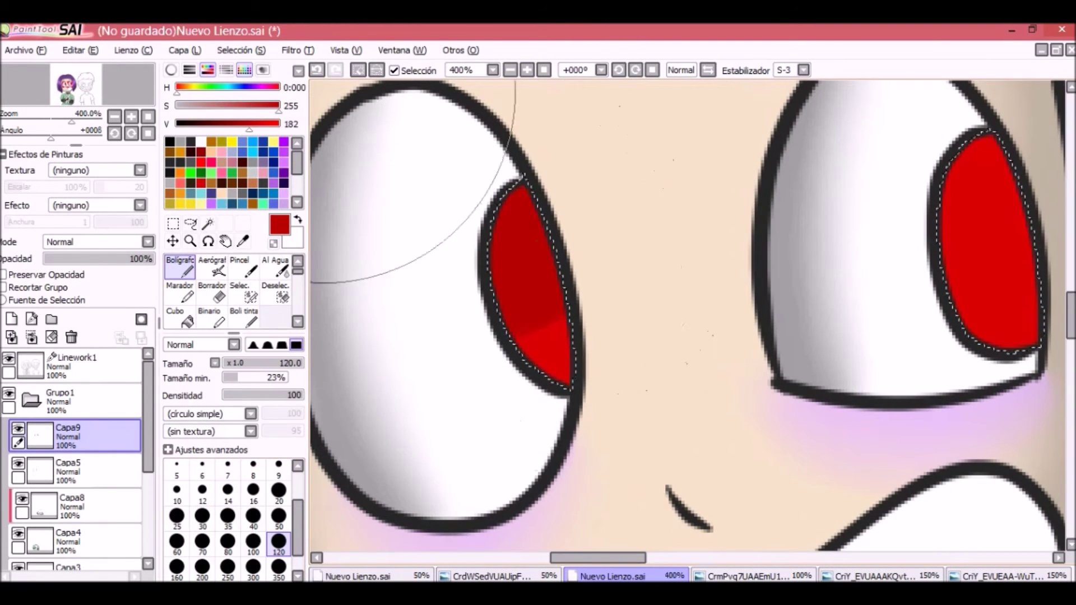
{"action": "key", "text": "ctrl+z"}
{"action": "left_click", "coordinate": [202, 516]}
{"action": "left_click_drag", "start_coordinate": [518, 213], "coordinate": [538, 280]}
{"action": "left_click_drag", "start_coordinate": [964, 157], "coordinate": [1009, 241]}
Step: Add two progressively darker red bands at the top of both irises, the uppermost at V 078
{"action": "left_click", "coordinate": [227, 123]}
{"action": "left_click_drag", "start_coordinate": [504, 213], "coordinate": [549, 263]}
{"action": "left_click_drag", "start_coordinate": [964, 145], "coordinate": [1008, 202]}
{"action": "left_click", "coordinate": [207, 123]}
{"action": "left_click_drag", "start_coordinate": [469, 221], "coordinate": [544, 263]}
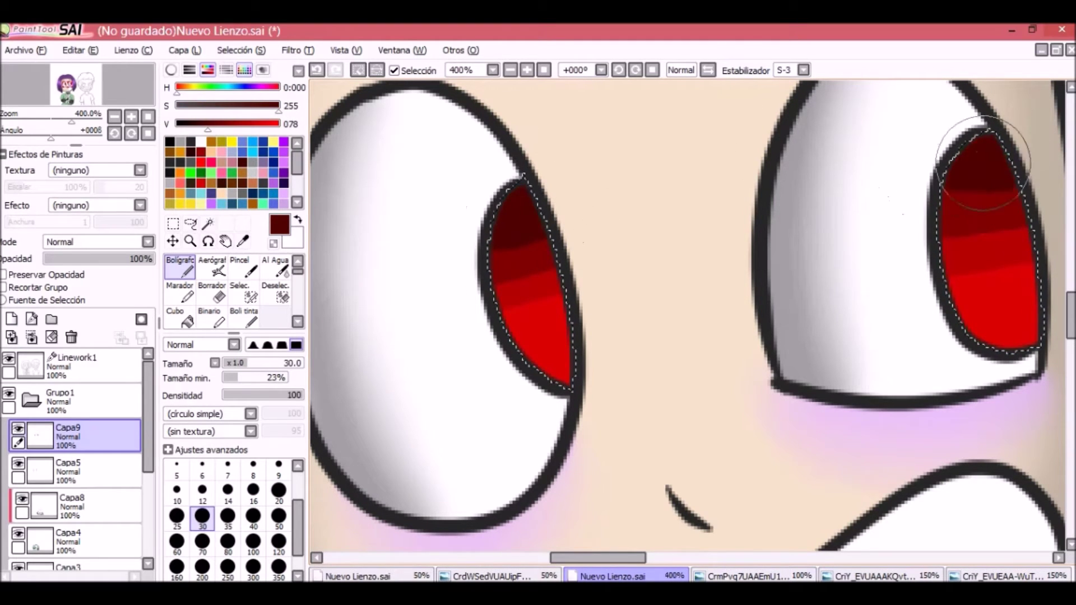
Step: Blend the red bands in both irises into a gradient with the blur brush at size 20 and clear the selection
{"action": "scroll", "coordinate": [235, 286], "scroll_direction": "down", "scroll_amount": 2}
{"action": "left_click", "coordinate": [276, 317]}
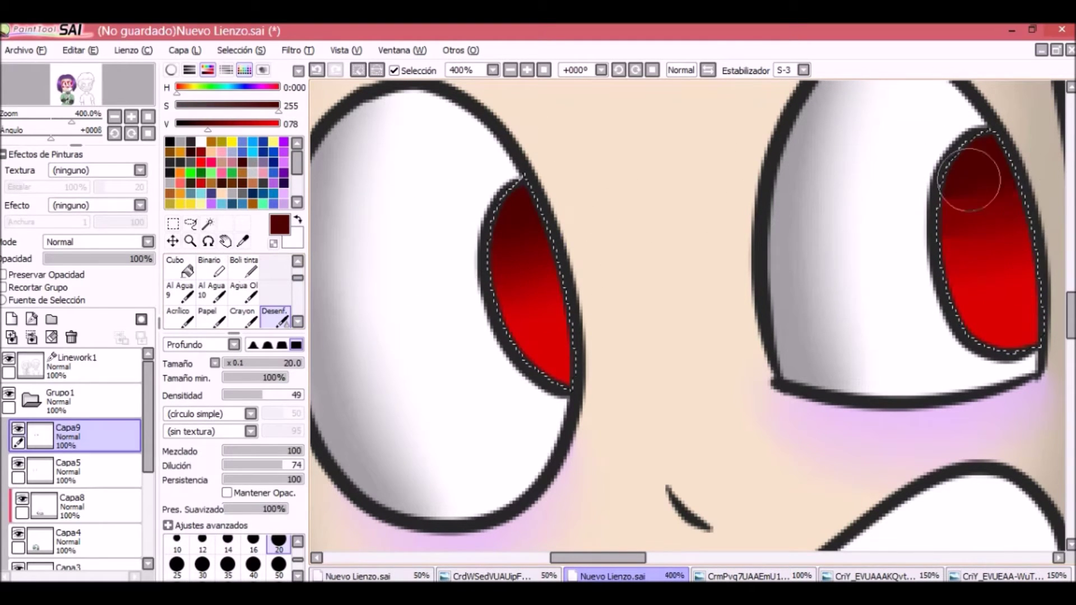
{"action": "key", "text": "ctrl+d"}
Step: Merge the iris layer into the layer below, add a blank layer above it and set the size 30 pen to white
{"action": "key", "text": "n"}
{"action": "left_click", "coordinate": [470, 197], "text": "alt"}
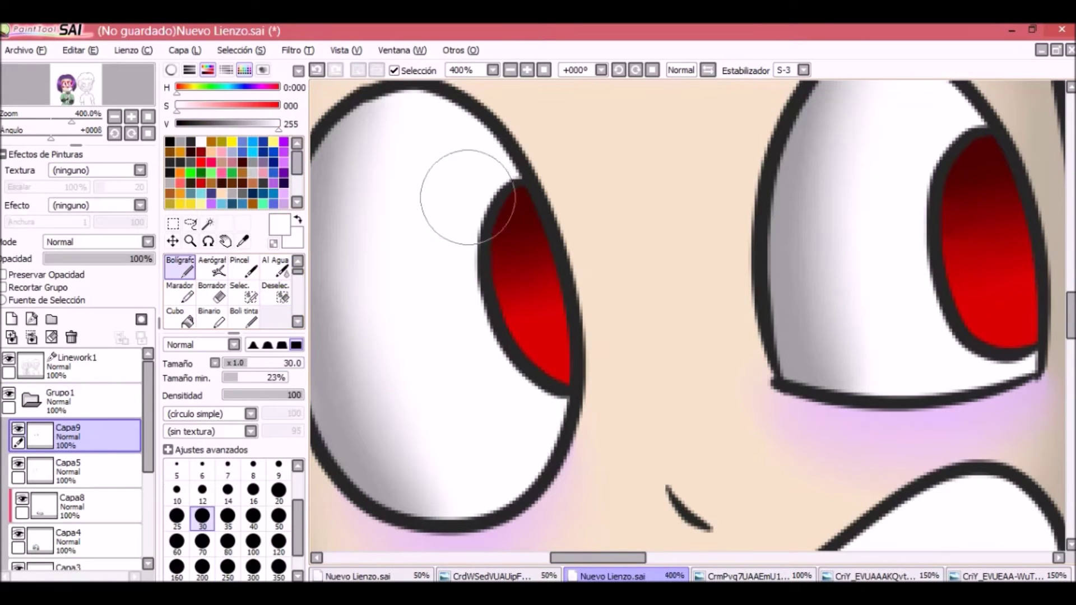
{"action": "key", "text": "ctrl+z"}
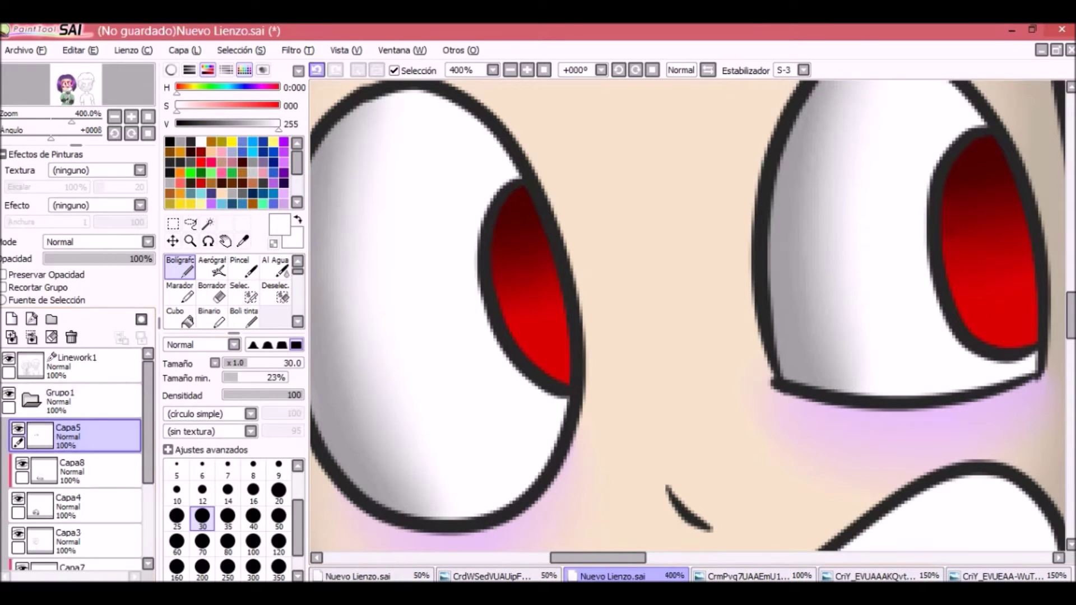
{"action": "left_click", "coordinate": [493, 244]}
{"action": "key", "text": "ctrl+z"}
{"action": "key", "text": "ctrl+z"}
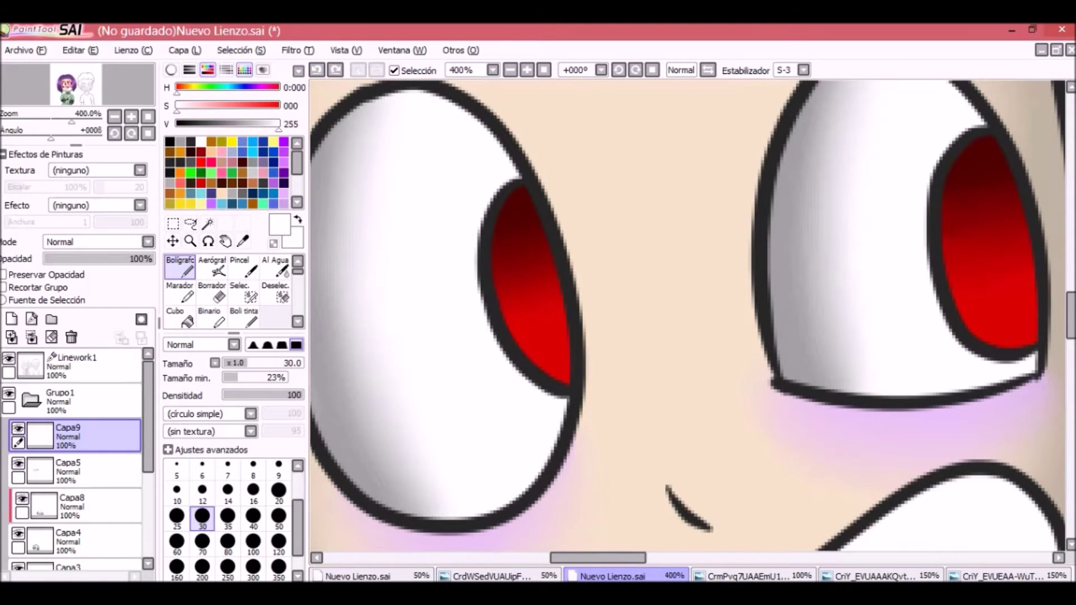
Step: Try painting white highlights on both irises, with the blank layer moved above the line art
{"action": "scroll", "coordinate": [492, 276], "scroll_direction": "down", "scroll_amount": 1}
{"action": "left_click_drag", "start_coordinate": [68, 436], "coordinate": [67, 361]}
{"action": "left_click", "coordinate": [531, 259]}
{"action": "scroll", "coordinate": [704, 143], "scroll_direction": "down", "scroll_amount": 4}
{"action": "scroll", "coordinate": [705, 143], "scroll_direction": "up", "scroll_amount": 4}
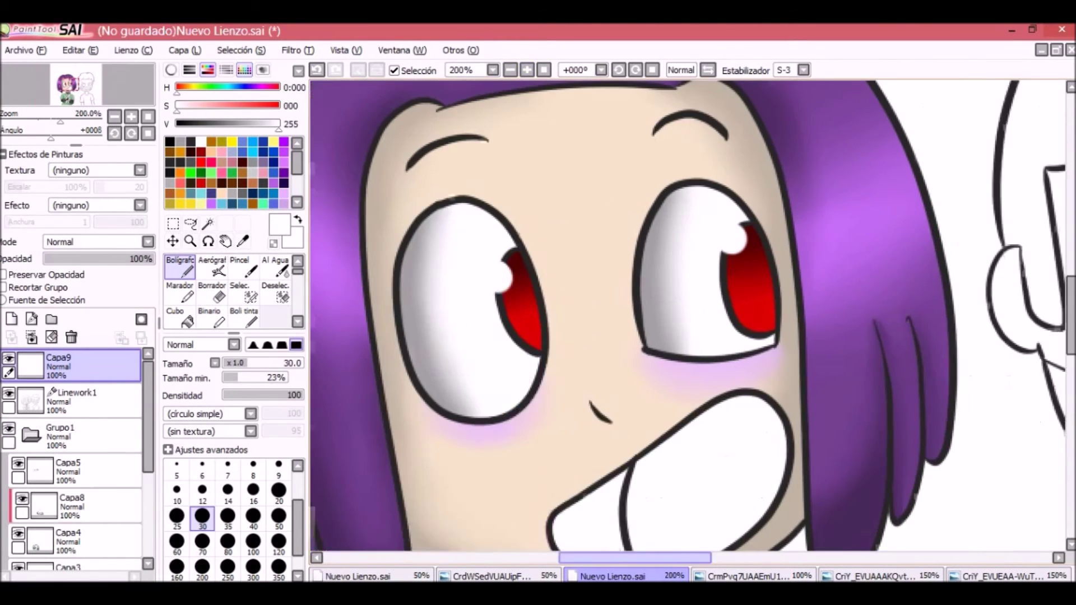
{"action": "scroll", "coordinate": [548, 224], "scroll_direction": "right", "scroll_amount": 3}
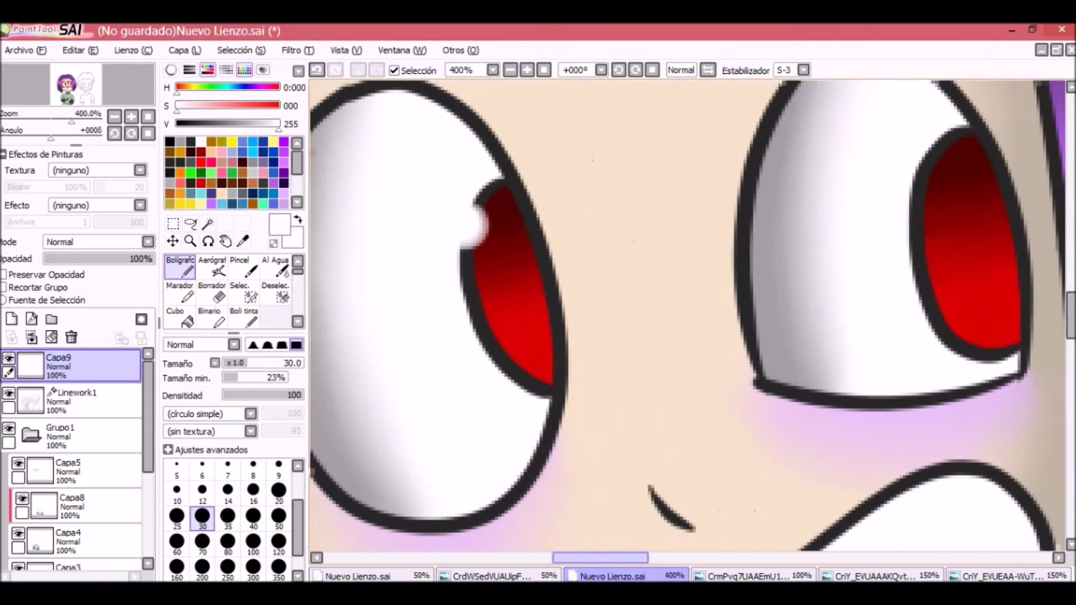
{"action": "left_click", "coordinate": [900, 176]}
{"action": "left_click", "coordinate": [84, 471]}
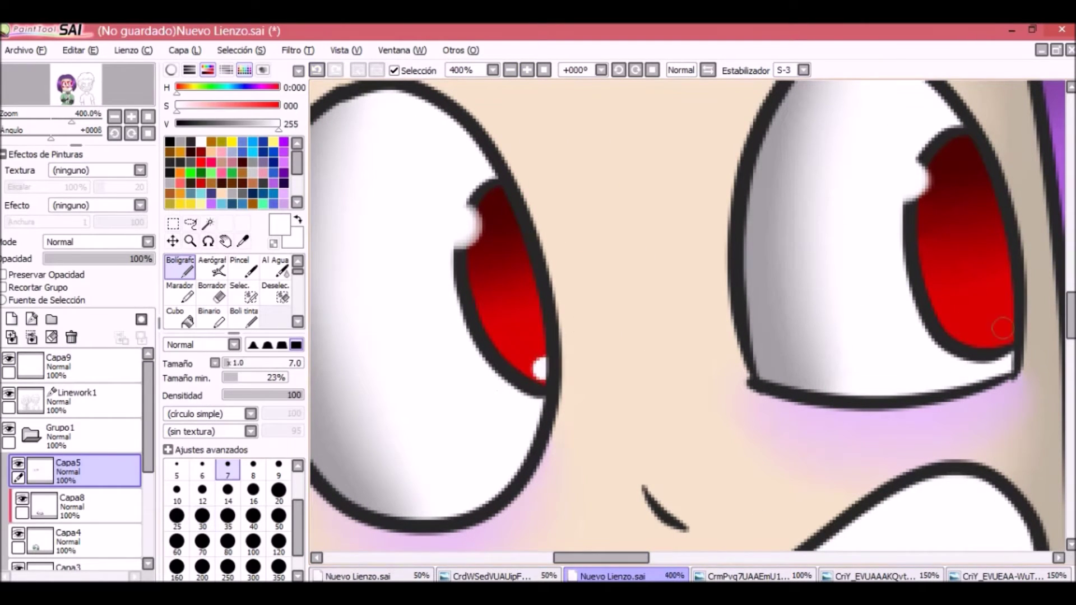
{"action": "left_click_drag", "start_coordinate": [84, 367], "coordinate": [84, 437]}
Step: Select the inside of the mouth beside the tongue from the line art and fill it with dusky pink (S 103, V 195) on Capa9
{"action": "left_click", "coordinate": [208, 223]}
{"action": "scroll", "coordinate": [672, 314], "scroll_direction": "down", "scroll_amount": 5}
{"action": "left_click", "coordinate": [634, 359]}
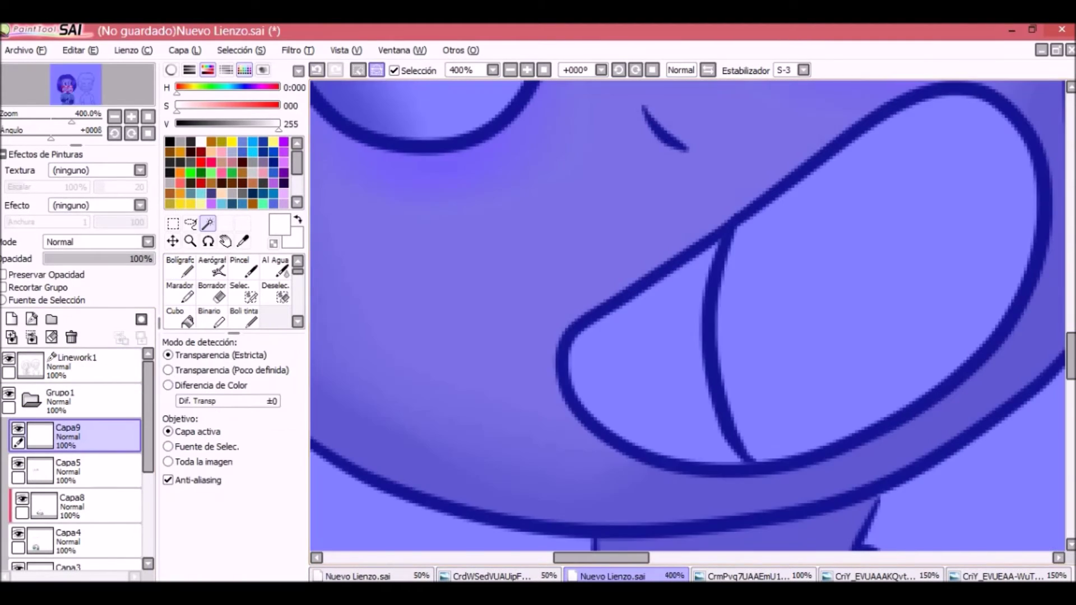
{"action": "key", "text": "ctrl+d"}
{"action": "left_click", "coordinate": [84, 364]}
{"action": "left_click", "coordinate": [633, 359]}
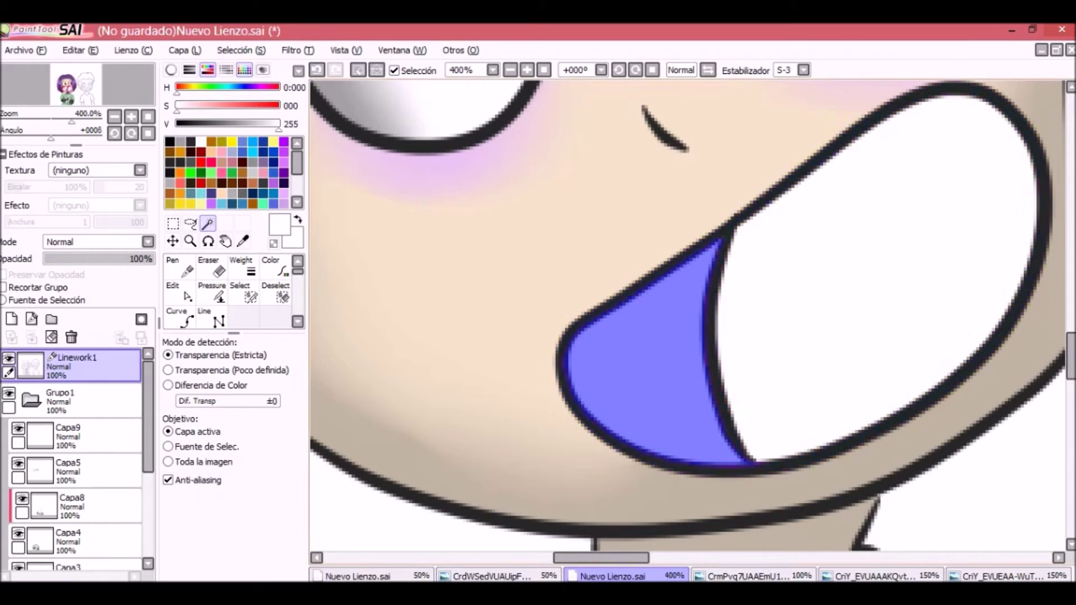
{"action": "left_click", "coordinate": [84, 437]}
{"action": "left_click", "coordinate": [683, 263]}
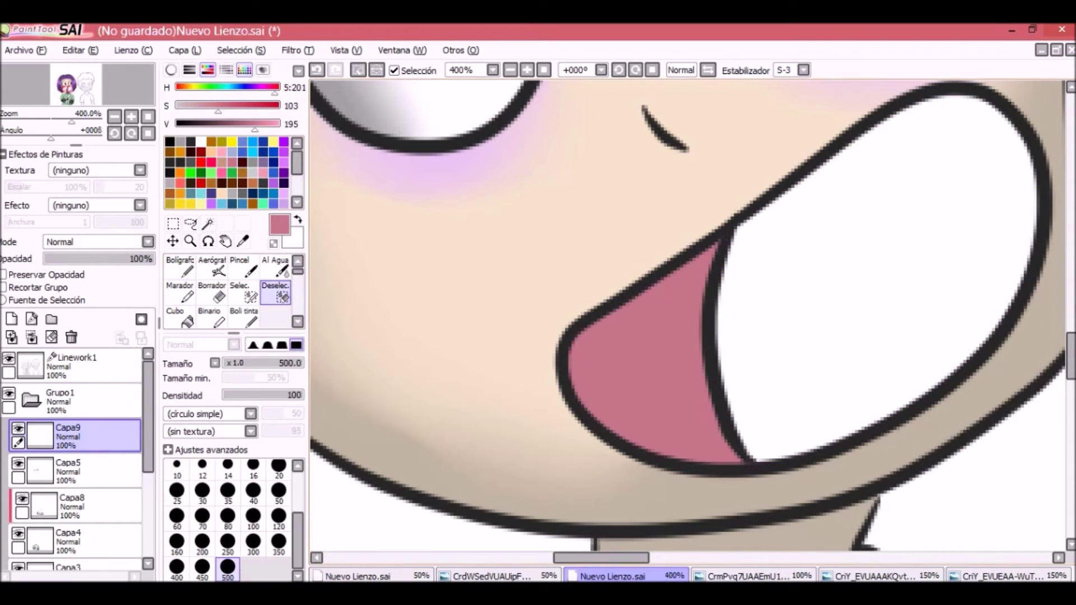
Step: Select the tongue area from the line art and fill it with lighter pink (V 236) on Capa9 using a size 350 pen
{"action": "left_click", "coordinate": [84, 364]}
{"action": "left_click", "coordinate": [208, 224]}
{"action": "left_click", "coordinate": [896, 253]}
{"action": "left_click", "coordinate": [85, 437]}
{"action": "left_click", "coordinate": [180, 268]}
{"action": "left_click", "coordinate": [271, 123]}
{"action": "left_click", "coordinate": [796, 320]}
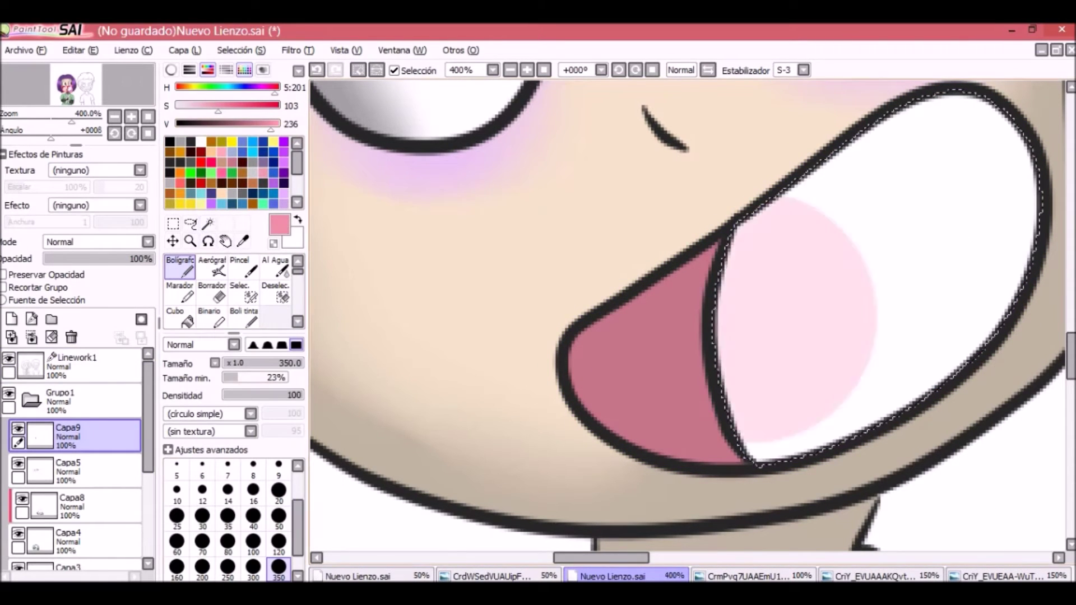
{"action": "left_click", "coordinate": [868, 309]}
Step: Reselect the inside of the mouth beside the tongue, repaint it dark maroon (S 136, V 122) and clear the selection
{"action": "scroll", "coordinate": [689, 323], "scroll_direction": "down", "scroll_amount": 3}
{"action": "scroll", "coordinate": [526, 358], "scroll_direction": "up", "scroll_amount": 2}
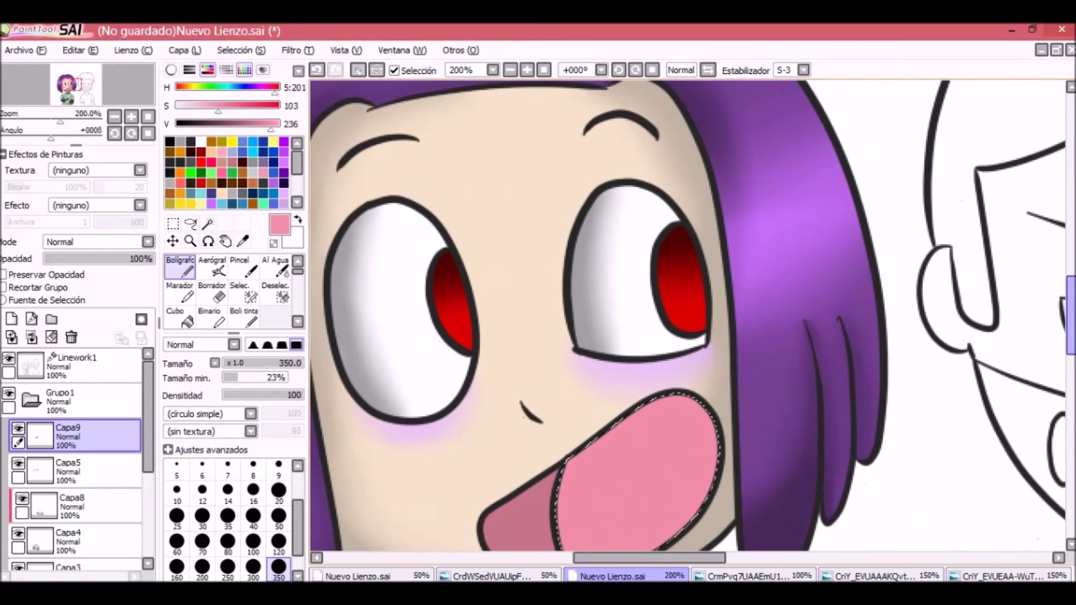
{"action": "scroll", "coordinate": [690, 322], "scroll_direction": "down", "scroll_amount": 1}
{"action": "left_click", "coordinate": [84, 364]}
{"action": "left_click", "coordinate": [208, 224]}
{"action": "left_click", "coordinate": [526, 386]}
{"action": "scroll", "coordinate": [526, 386], "scroll_direction": "up", "scroll_amount": 2}
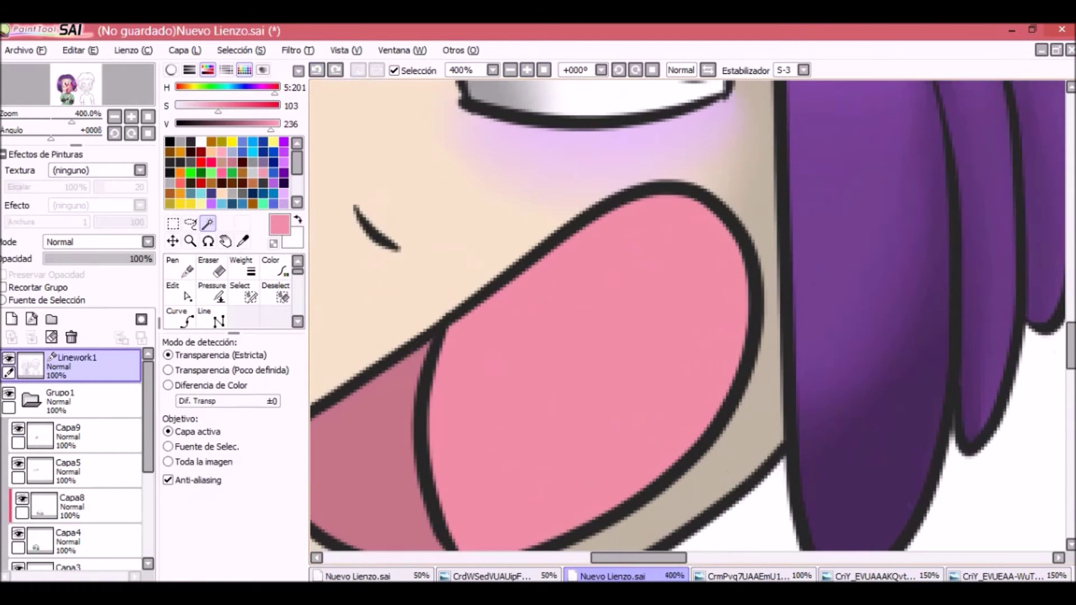
{"action": "scroll", "coordinate": [689, 316], "scroll_direction": "down", "scroll_amount": 1}
{"action": "left_click", "coordinate": [180, 268]}
{"action": "left_click", "coordinate": [84, 435]}
{"action": "left_click", "coordinate": [426, 448], "text": "alt"}
{"action": "left_click", "coordinate": [425, 448]}
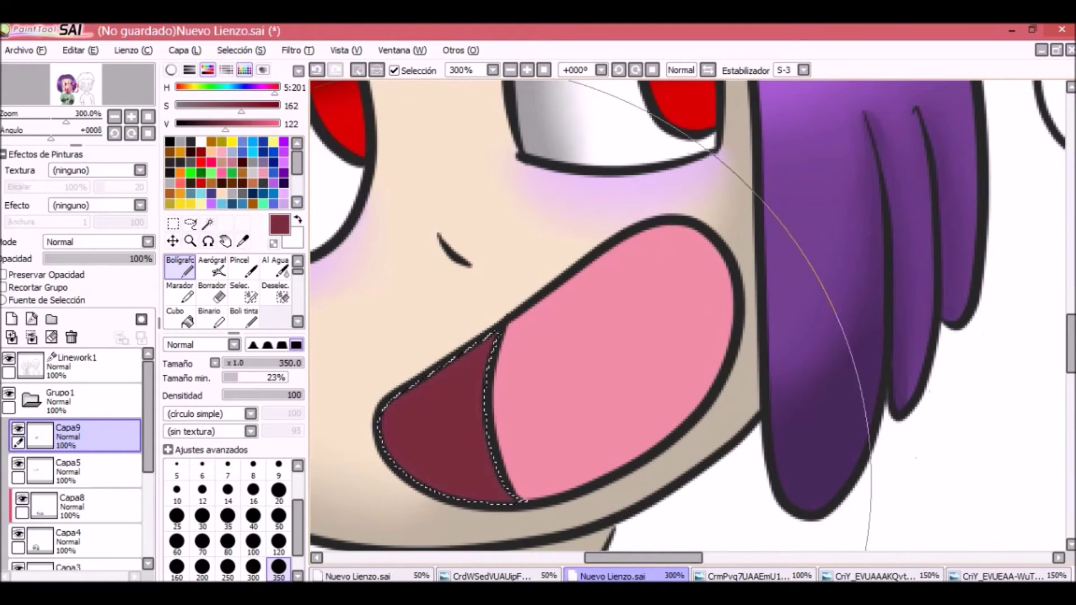
{"action": "left_click", "coordinate": [275, 292]}
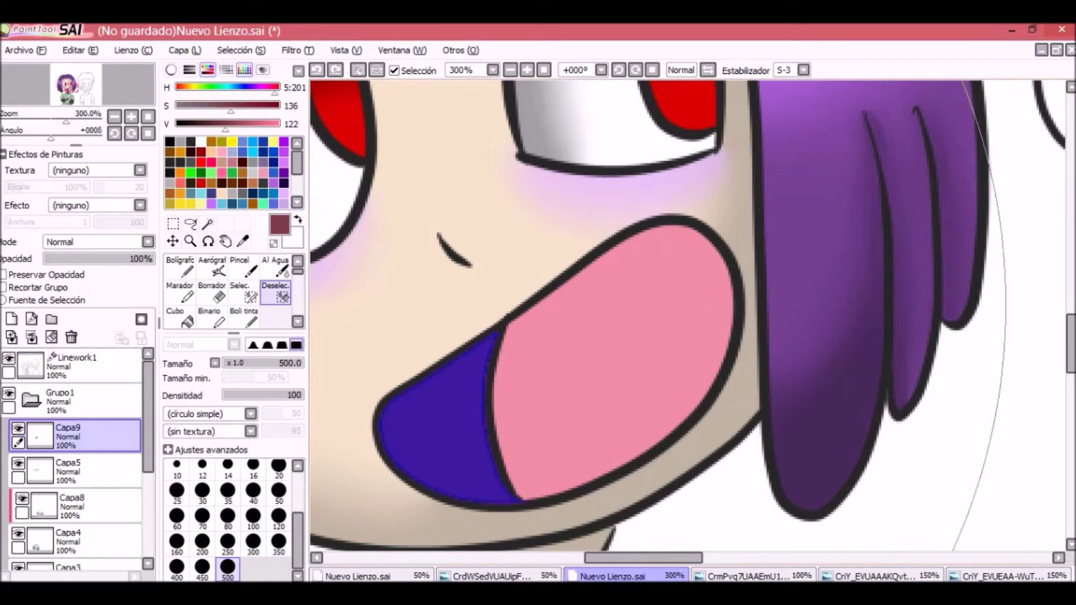
{"action": "key", "text": "ctrl+z"}
{"action": "key", "text": "ctrl+z"}
{"action": "key", "text": "ctrl+d"}
Step: Create a layer group inside Grupo1 containing three blank layers
{"action": "scroll", "coordinate": [425, 263], "scroll_direction": "down", "scroll_amount": 5}
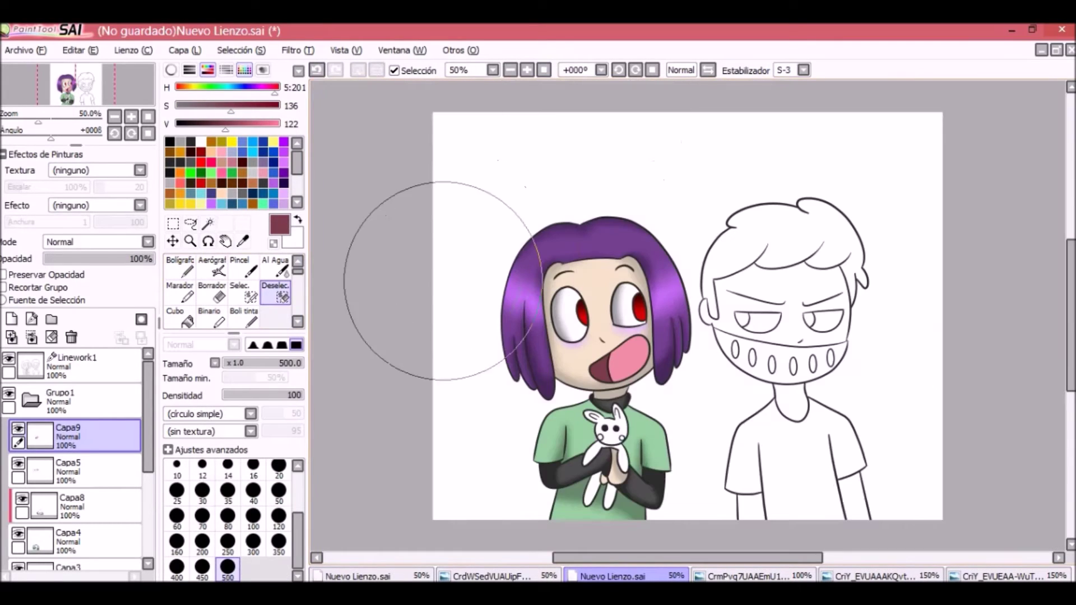
{"action": "left_click", "coordinate": [180, 267]}
{"action": "left_click", "coordinate": [51, 318]}
{"action": "left_click", "coordinate": [11, 318]}
{"action": "left_click", "coordinate": [11, 319]}
{"action": "left_click", "coordinate": [11, 318]}
Step: Select the stuffed rabbit's head, ears, arms and legs from the line art with the Magic Wand, touching up missed spots with the selection pen
{"action": "left_click", "coordinate": [78, 364]}
{"action": "left_click", "coordinate": [207, 223]}
{"action": "scroll", "coordinate": [602, 393], "scroll_direction": "up", "scroll_amount": 4}
{"action": "scroll", "coordinate": [602, 392], "scroll_direction": "down", "scroll_amount": 3}
{"action": "scroll", "coordinate": [673, 252], "scroll_direction": "up", "scroll_amount": 2}
{"action": "left_click", "coordinate": [678, 235]}
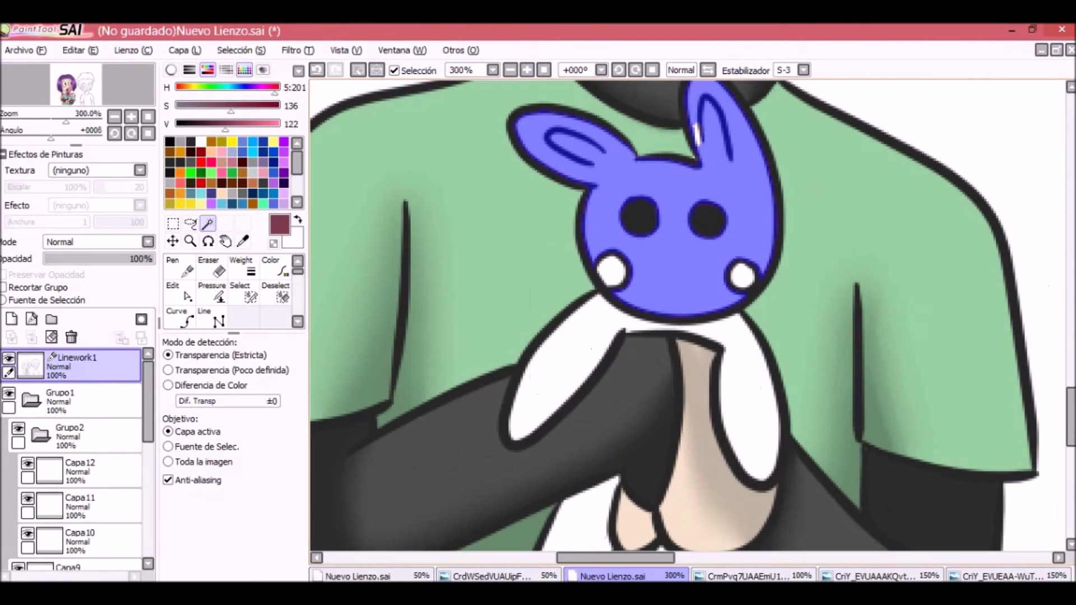
{"action": "left_click", "coordinate": [546, 386]}
{"action": "left_click", "coordinate": [739, 392]}
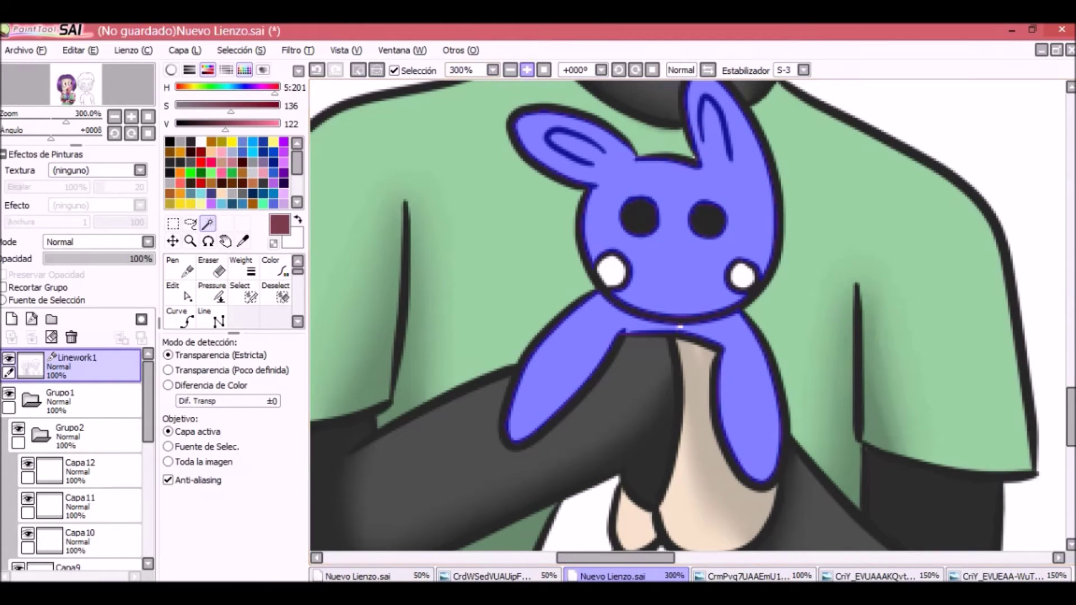
{"action": "scroll", "coordinate": [686, 313], "scroll_direction": "up", "scroll_amount": 2}
{"action": "left_click", "coordinate": [243, 292]}
{"action": "scroll", "coordinate": [1036, 392], "scroll_direction": "down", "scroll_amount": 4}
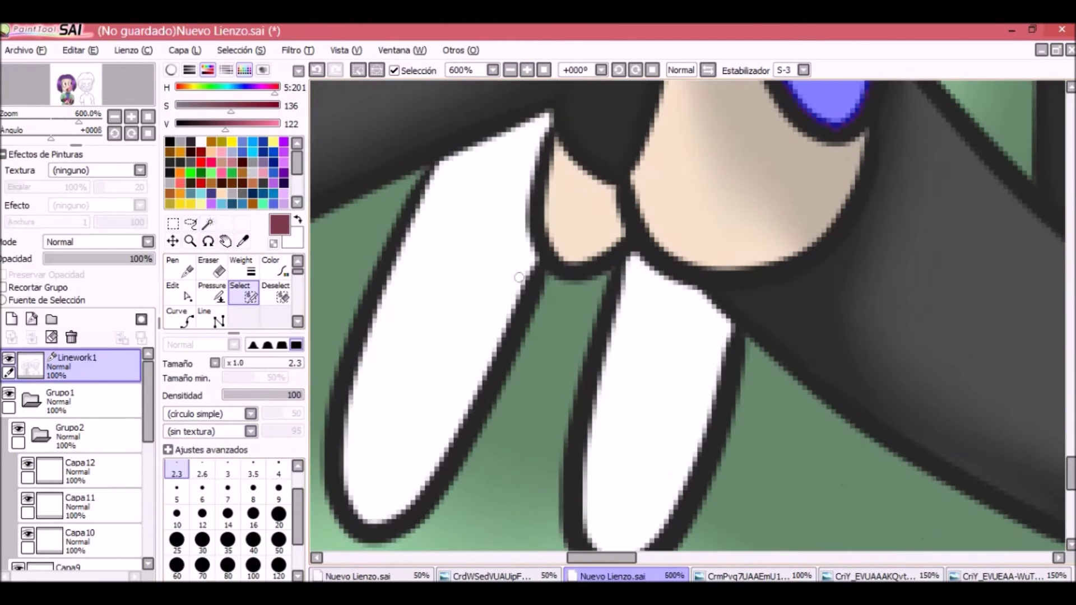
{"action": "left_click", "coordinate": [208, 223]}
{"action": "left_click", "coordinate": [449, 347]}
{"action": "left_click", "coordinate": [661, 420]}
{"action": "scroll", "coordinate": [661, 420], "scroll_direction": "up", "scroll_amount": 3}
{"action": "scroll", "coordinate": [686, 314], "scroll_direction": "up", "scroll_amount": 2}
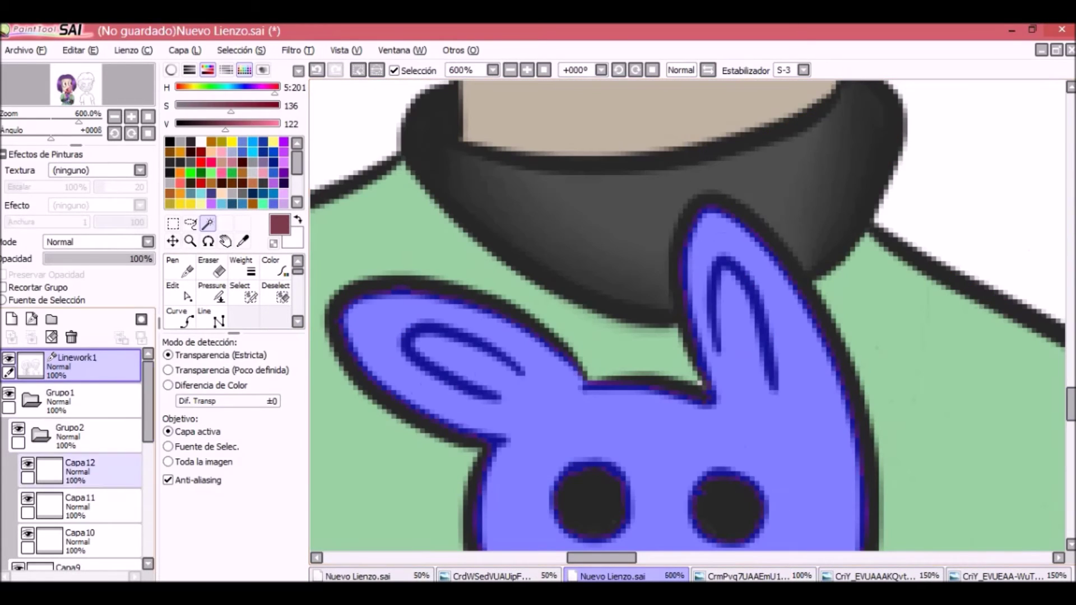
Step: Fill the whole rabbit with light blue (H 3:075, S 118, V 231) on Capa10 and clear the selection
{"action": "key", "text": "ctrl+d"}
{"action": "left_click", "coordinate": [79, 538]}
{"action": "left_click", "coordinate": [484, 576]}
{"action": "left_click", "coordinate": [613, 576]}
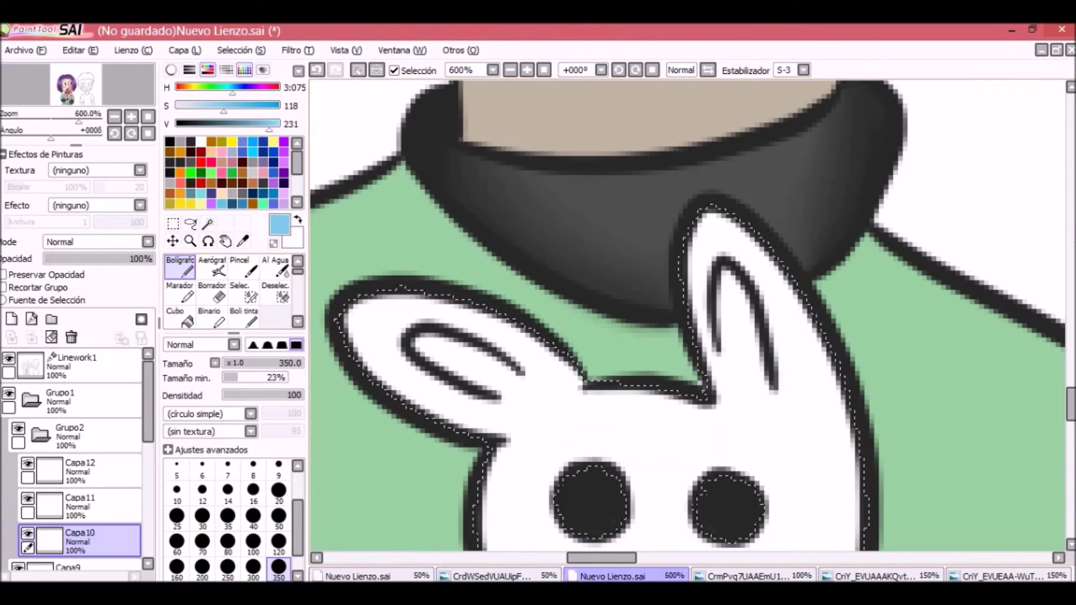
{"action": "key", "text": "ctrl+minus"}
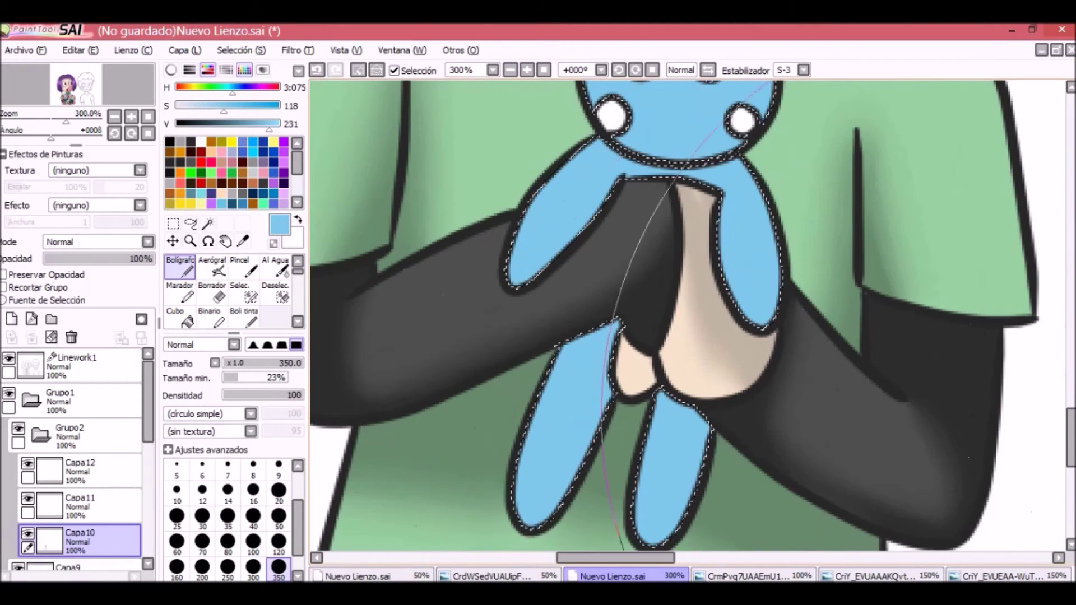
{"action": "scroll", "coordinate": [678, 280], "scroll_direction": "up", "scroll_amount": 3}
{"action": "left_click", "coordinate": [275, 293]}
{"action": "scroll", "coordinate": [730, 417], "scroll_direction": "down", "scroll_amount": 1}
{"action": "scroll", "coordinate": [730, 417], "scroll_direction": "down", "scroll_amount": 1}
Step: Select the rabbit's two round cheeks from the line art and fill them with bright red (S 254, V 255)
{"action": "left_click", "coordinate": [207, 223]}
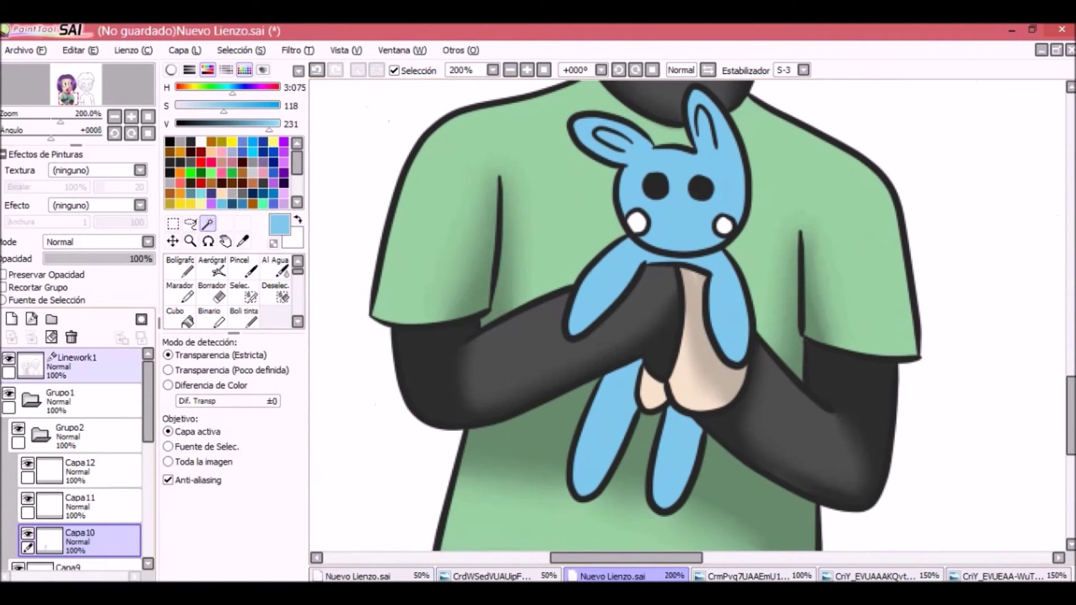
{"action": "left_click", "coordinate": [84, 364]}
{"action": "left_click", "coordinate": [78, 504]}
{"action": "left_click", "coordinate": [275, 293]}
{"action": "left_click", "coordinate": [201, 161]}
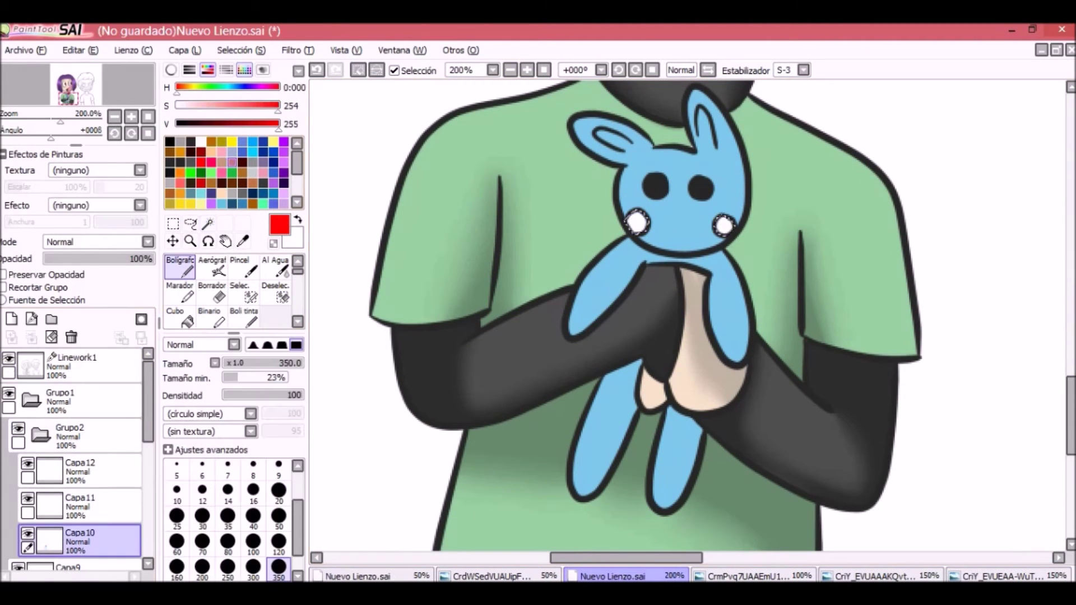
Step: Clip Capa11 to the layer below and paint black shading along the inner edges of the rabbit's arms with a size 12 pen
{"action": "left_click", "coordinate": [5, 286]}
{"action": "left_click", "coordinate": [243, 240]}
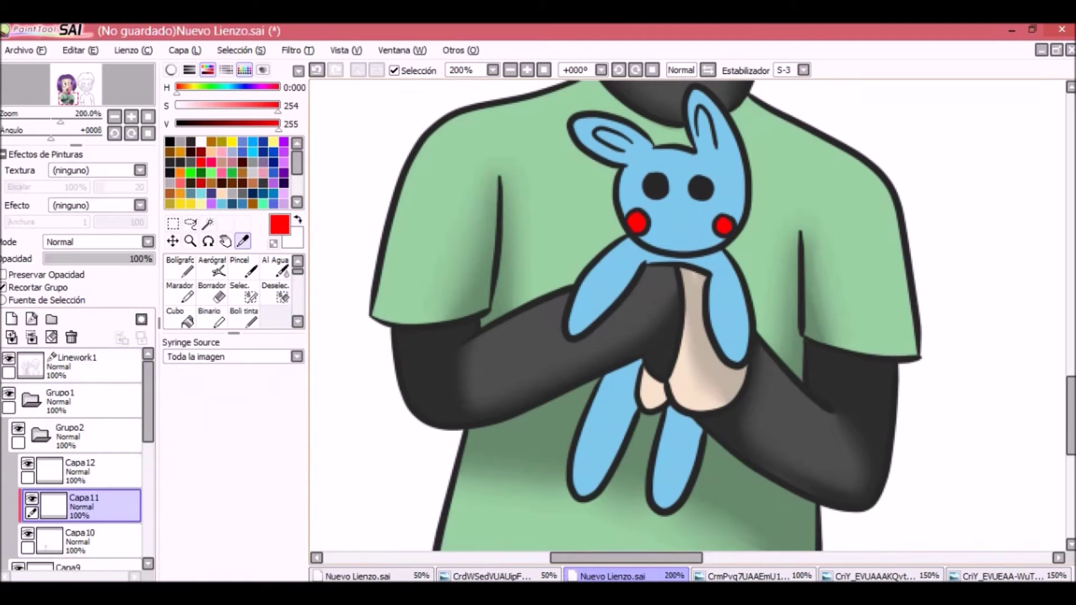
{"action": "left_click", "coordinate": [180, 268]}
{"action": "left_click", "coordinate": [202, 490]}
{"action": "scroll", "coordinate": [687, 316], "scroll_direction": "up", "scroll_amount": 3}
{"action": "left_click_drag", "start_coordinate": [573, 169], "coordinate": [430, 332]}
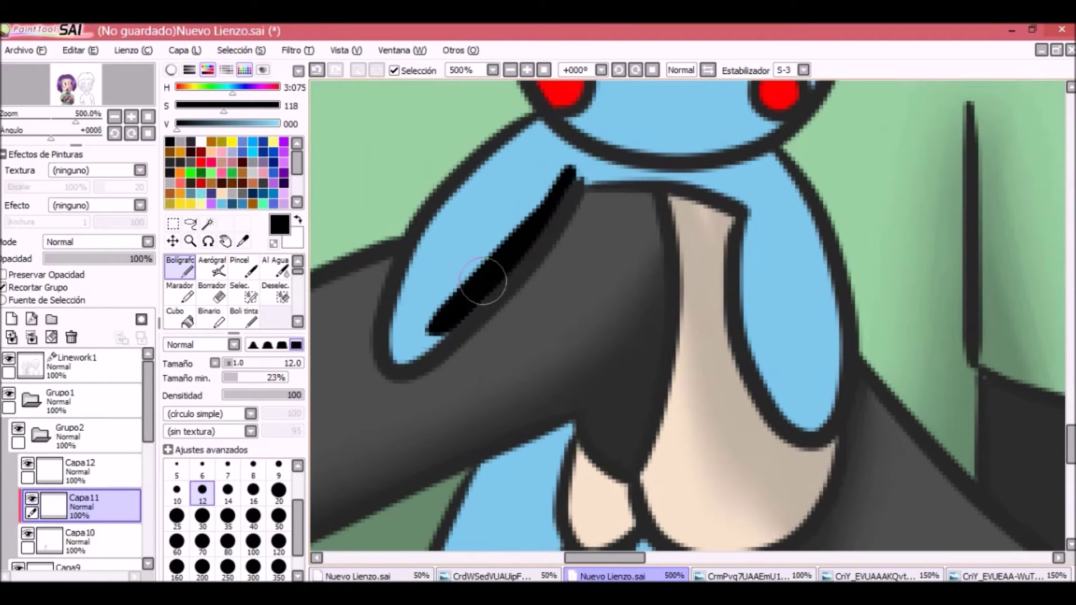
{"action": "mouse_move", "coordinate": [743, 196]}
{"action": "left_mouse_down"}
{"action": "mouse_move", "coordinate": [776, 392]}
{"action": "mouse_move", "coordinate": [818, 426]}
{"action": "left_mouse_up"}
Step: Paint black shading over the upper part of both rabbit legs, leaving only the tips blue
{"action": "scroll", "coordinate": [818, 426], "scroll_direction": "down", "scroll_amount": 5}
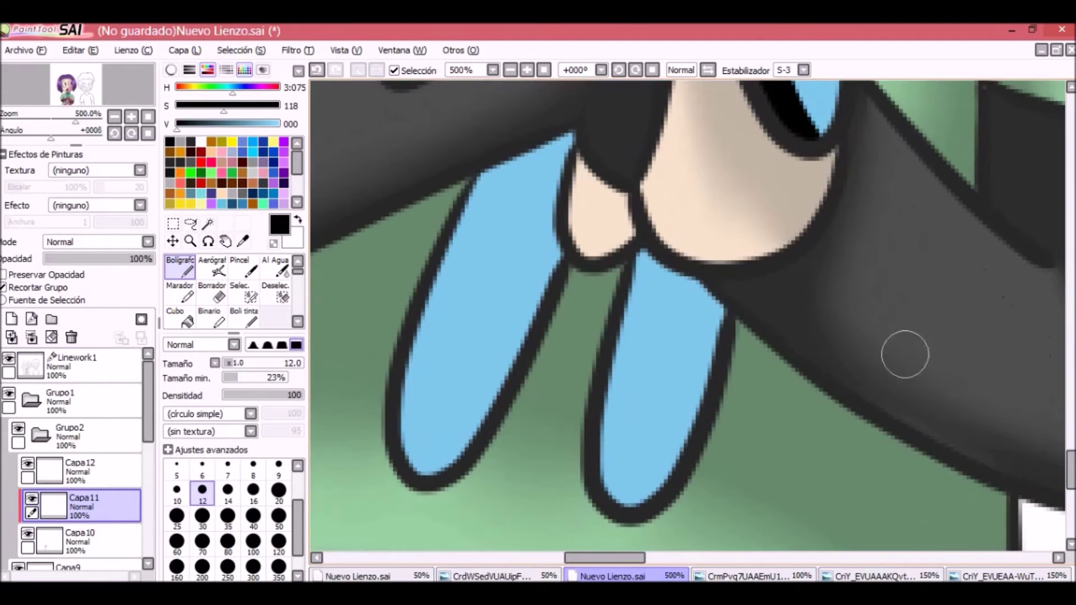
{"action": "mouse_move", "coordinate": [626, 259]}
{"action": "left_mouse_down"}
{"action": "mouse_move", "coordinate": [610, 392]}
{"action": "mouse_move", "coordinate": [704, 288]}
{"action": "mouse_move", "coordinate": [640, 249]}
{"action": "left_mouse_up"}
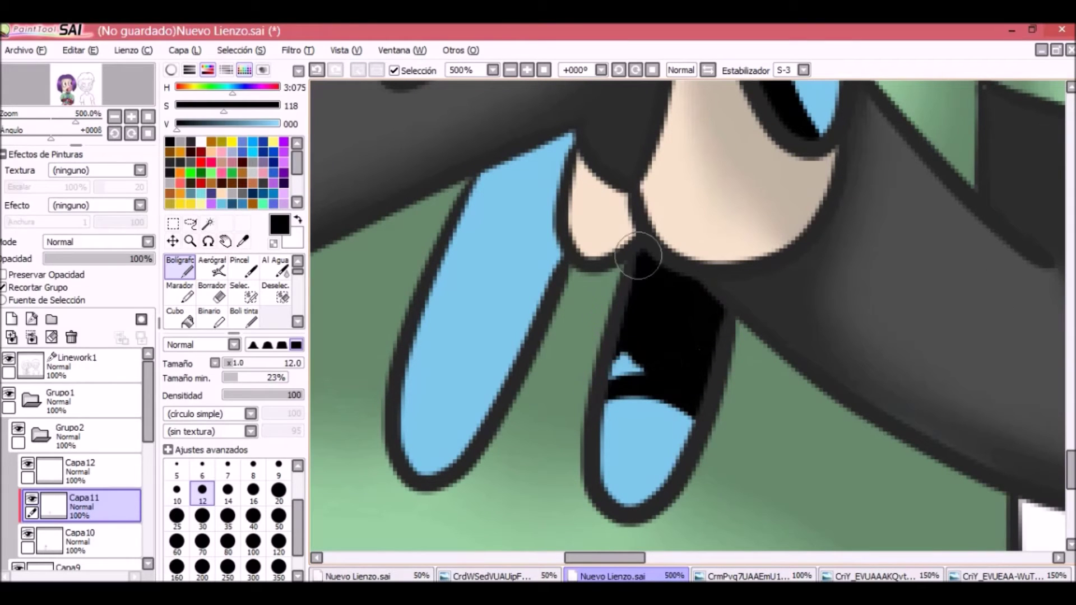
{"action": "left_click_drag", "start_coordinate": [609, 404], "coordinate": [653, 375]}
{"action": "mouse_move", "coordinate": [493, 162]}
{"action": "left_mouse_down"}
{"action": "mouse_move", "coordinate": [454, 359]}
{"action": "mouse_move", "coordinate": [497, 158]}
{"action": "mouse_move", "coordinate": [468, 242]}
{"action": "mouse_move", "coordinate": [520, 251]}
{"action": "left_mouse_up"}
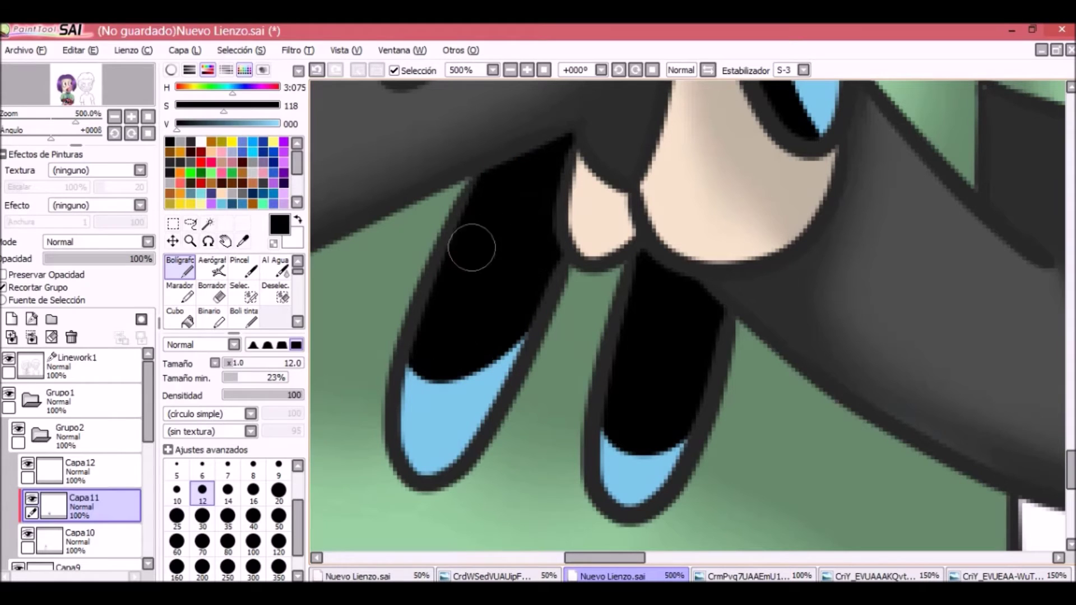
Step: Add black shading inside the rabbit's ears, along its head, chin, neck and arms, and lower the shading layer's opacity to 21%
{"action": "scroll", "coordinate": [451, 244], "scroll_direction": "up", "scroll_amount": 5}
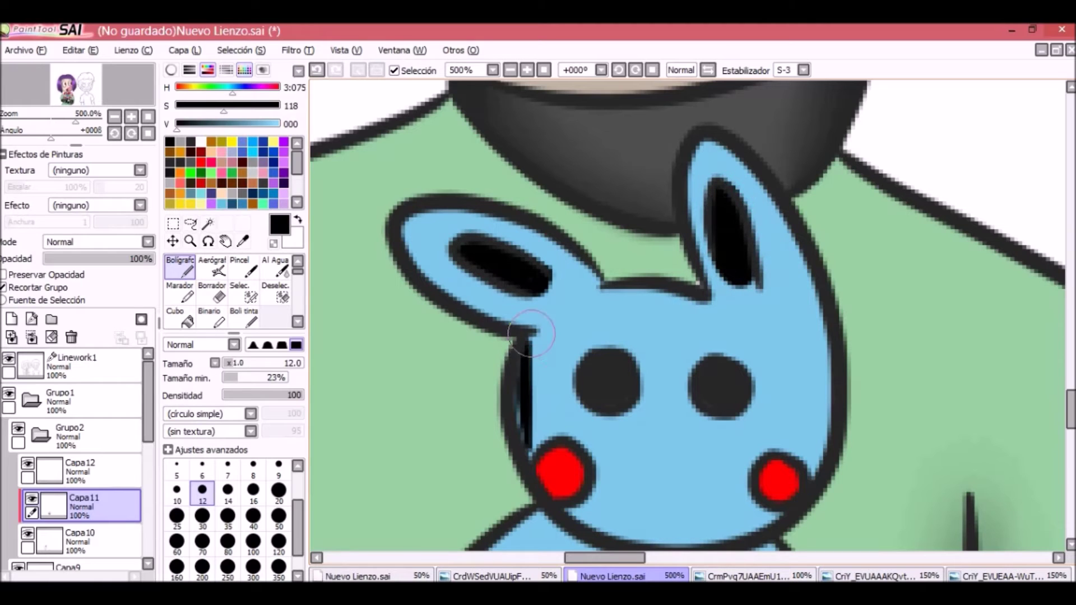
{"action": "scroll", "coordinate": [579, 412], "scroll_direction": "down", "scroll_amount": 2}
{"action": "mouse_move", "coordinate": [594, 421]}
{"action": "left_mouse_down"}
{"action": "mouse_move", "coordinate": [579, 412]}
{"action": "mouse_move", "coordinate": [732, 437]}
{"action": "left_mouse_up"}
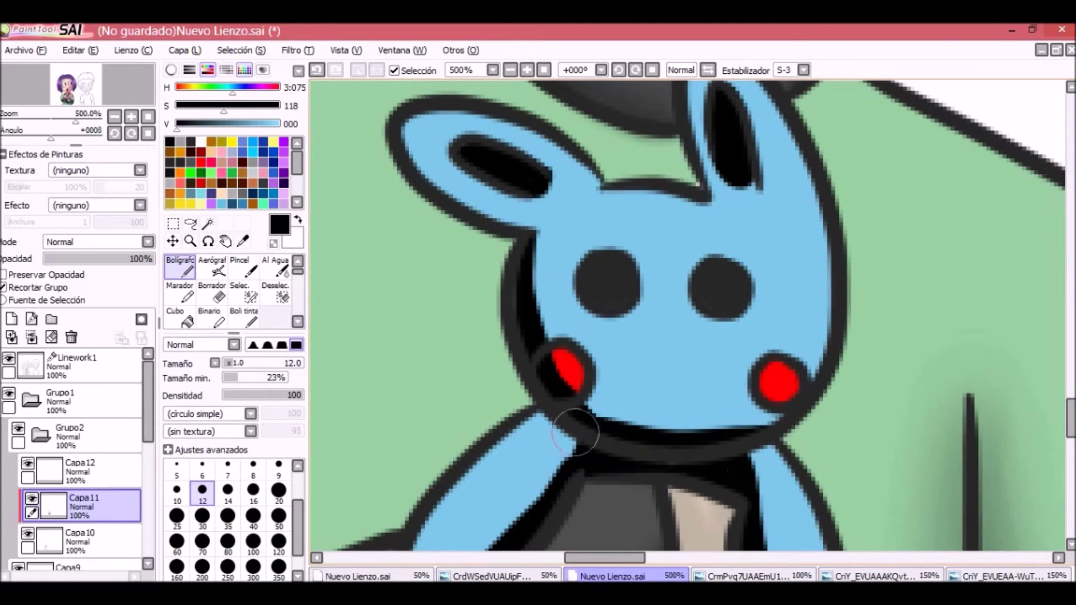
{"action": "scroll", "coordinate": [583, 337], "scroll_direction": "down", "scroll_amount": 2}
{"action": "left_click_drag", "start_coordinate": [583, 337], "coordinate": [405, 455]}
{"action": "left_click_drag", "start_coordinate": [752, 343], "coordinate": [728, 336]}
{"action": "scroll", "coordinate": [718, 285], "scroll_direction": "down", "scroll_amount": 1}
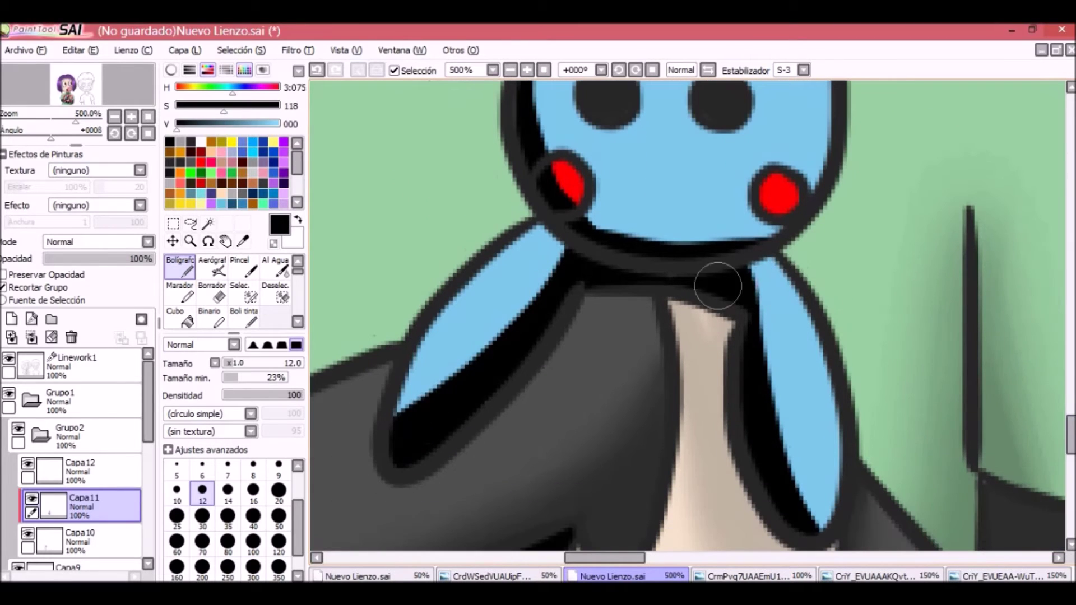
{"action": "scroll", "coordinate": [552, 321], "scroll_direction": "down", "scroll_amount": 4}
{"action": "left_click_drag", "start_coordinate": [152, 259], "coordinate": [75, 259]}
Step: Set up a new group of four blank layers above Grupo1, collapse it and reselect the rabbit's shading layer
{"action": "left_click", "coordinate": [84, 401]}
{"action": "left_click", "coordinate": [31, 399]}
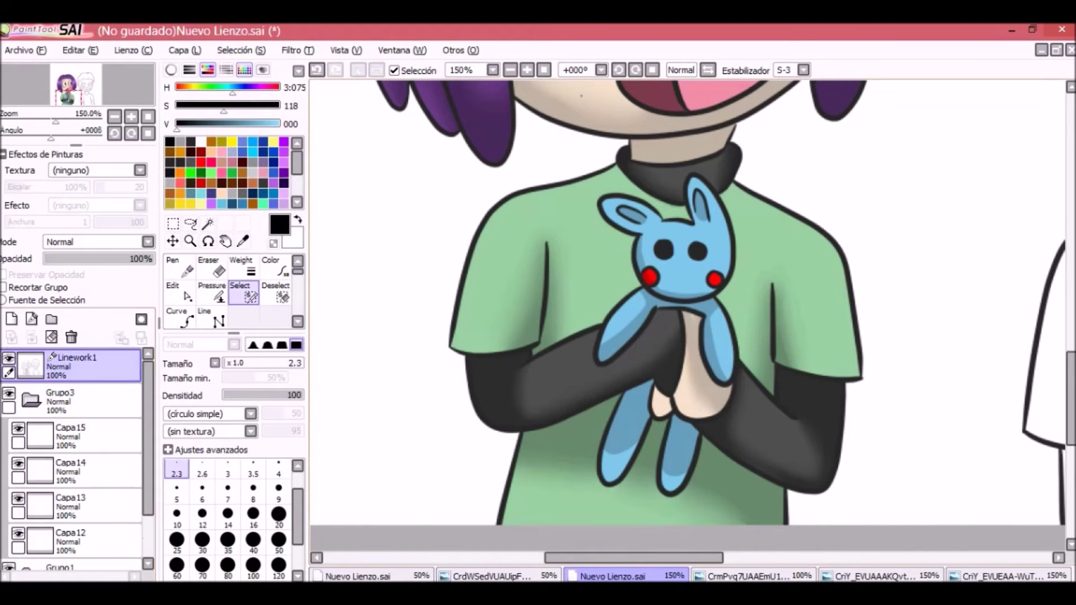
{"action": "scroll", "coordinate": [687, 303], "scroll_direction": "down", "scroll_amount": 3}
{"action": "left_click", "coordinate": [31, 399]}
{"action": "left_click", "coordinate": [84, 506]}
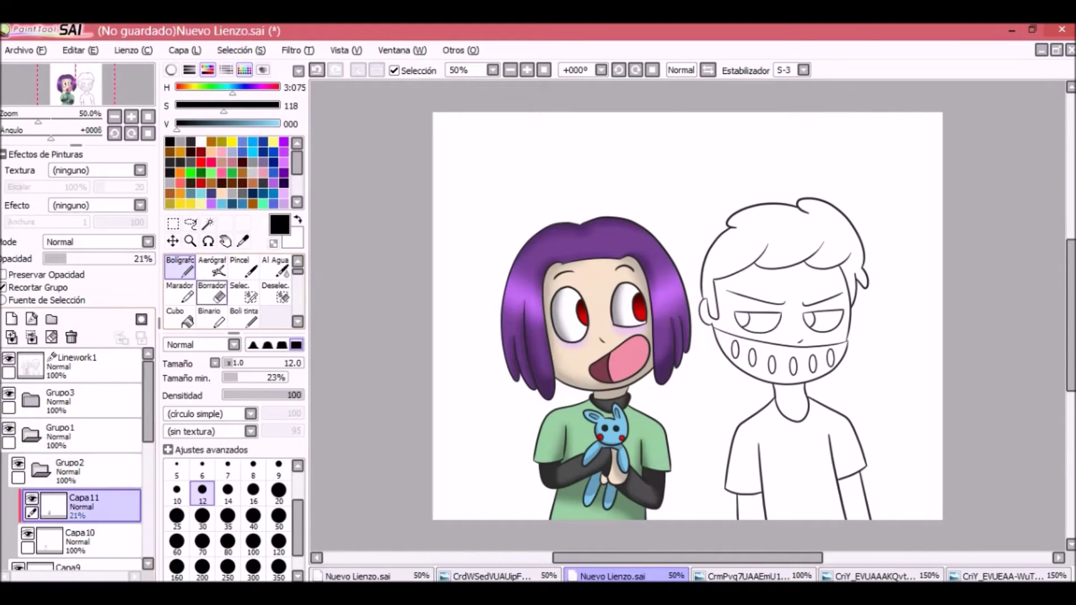
Step: Soften the rabbit's shading on its head, arms and legs using the Desenf. brush at size 10
{"action": "left_click", "coordinate": [274, 317]}
{"action": "scroll", "coordinate": [687, 313], "scroll_direction": "up", "scroll_amount": 2}
{"action": "scroll", "coordinate": [687, 314], "scroll_direction": "down", "scroll_amount": 1}
{"action": "left_click_drag", "start_coordinate": [687, 426], "coordinate": [687, 168]}
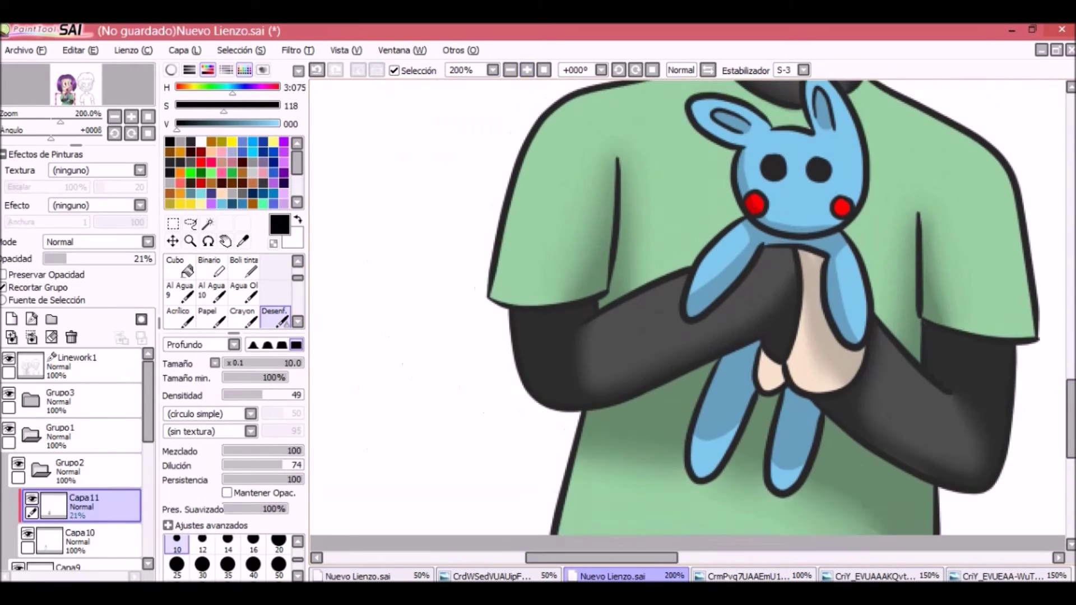
{"action": "scroll", "coordinate": [801, 164], "scroll_direction": "up", "scroll_amount": 2}
{"action": "scroll", "coordinate": [700, 213], "scroll_direction": "right", "scroll_amount": 5}
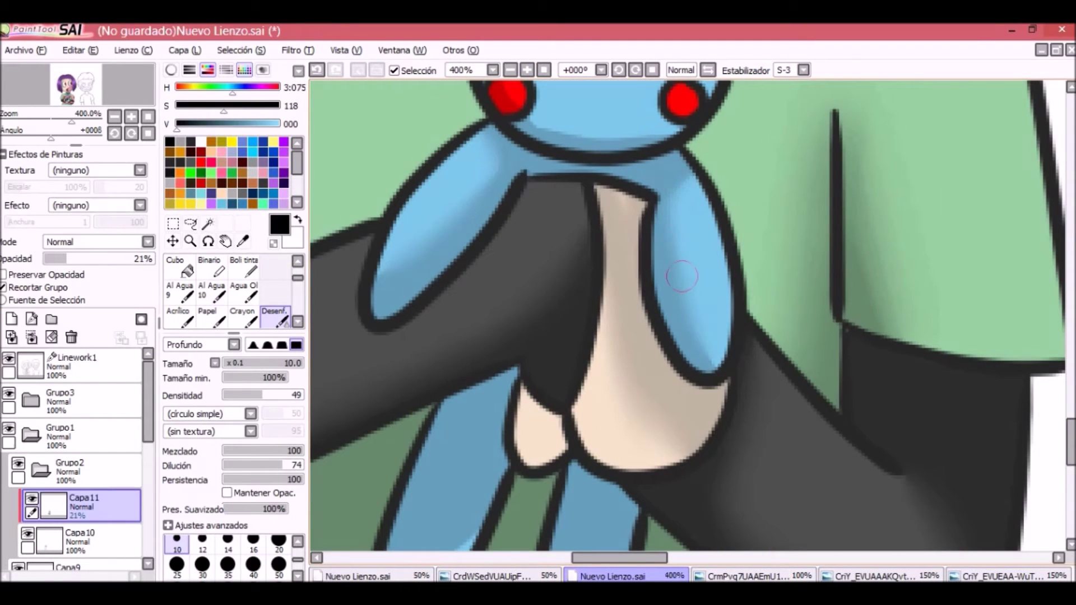
{"action": "scroll", "coordinate": [554, 472], "scroll_direction": "down", "scroll_amount": 2}
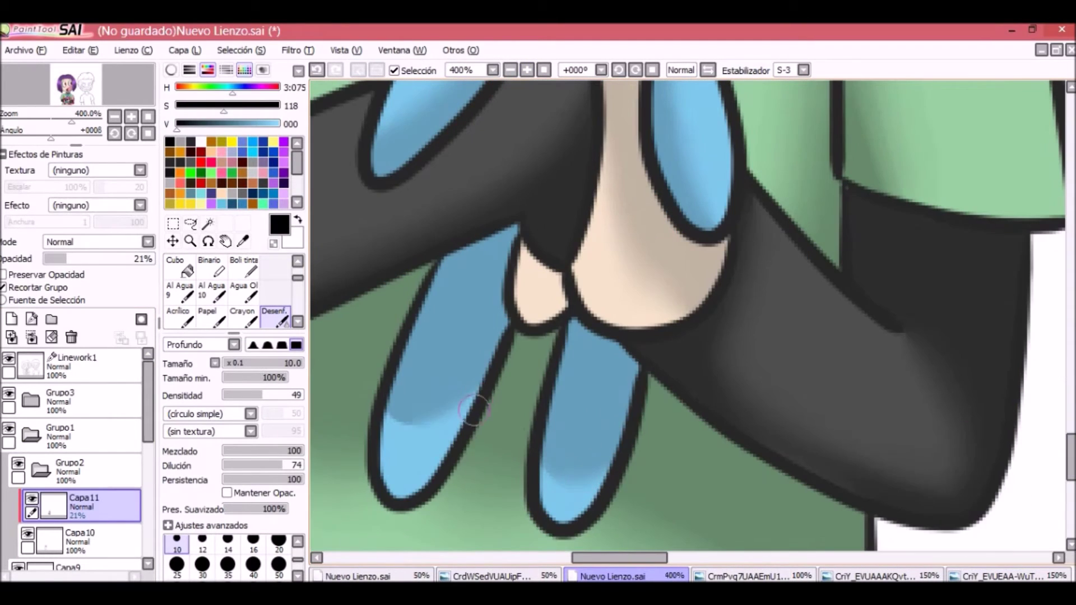
{"action": "scroll", "coordinate": [552, 139], "scroll_direction": "down", "scroll_amount": 3}
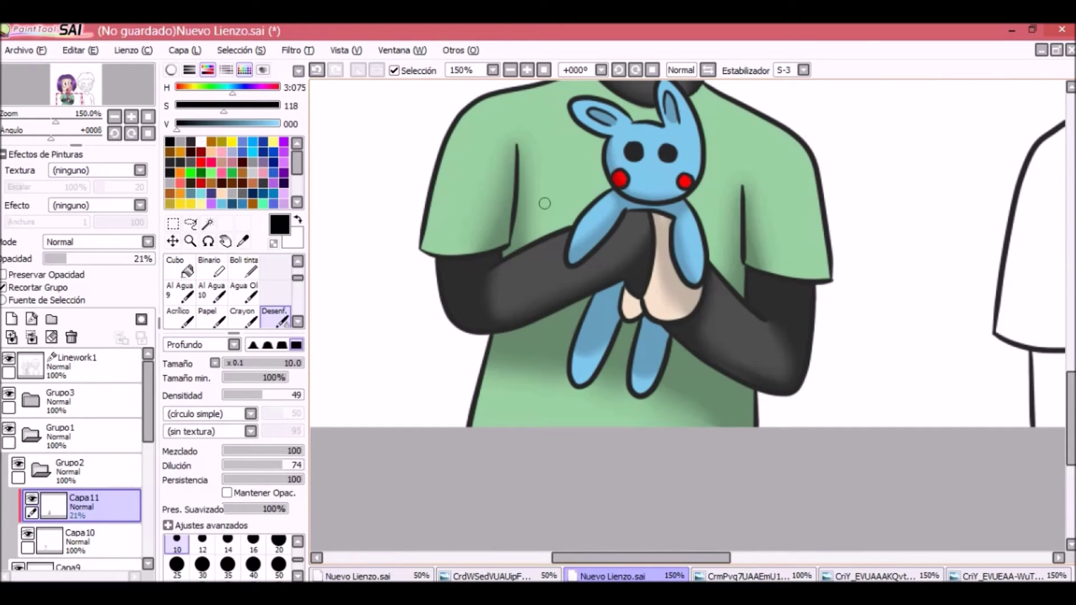
Step: Expand Grupo3, select the second character's hair area with the magic wand on Linework1, and activate Capa12 for painting
{"action": "left_click", "coordinate": [31, 435]}
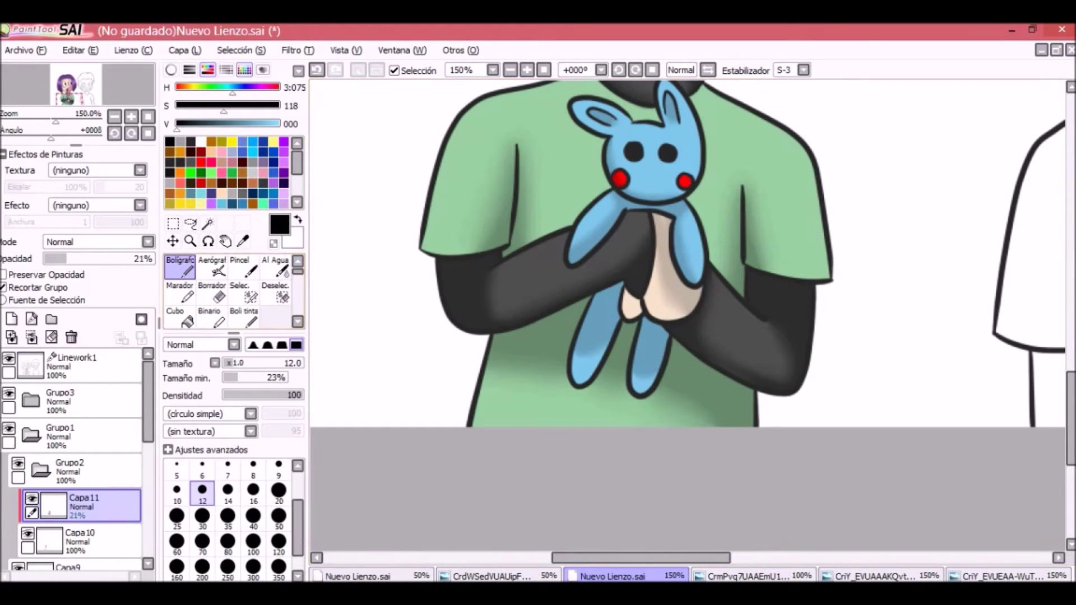
{"action": "left_click", "coordinate": [30, 399]}
{"action": "left_click", "coordinate": [84, 367]}
{"action": "left_click", "coordinate": [207, 223]}
{"action": "scroll", "coordinate": [686, 252], "scroll_direction": "right", "scroll_amount": 6}
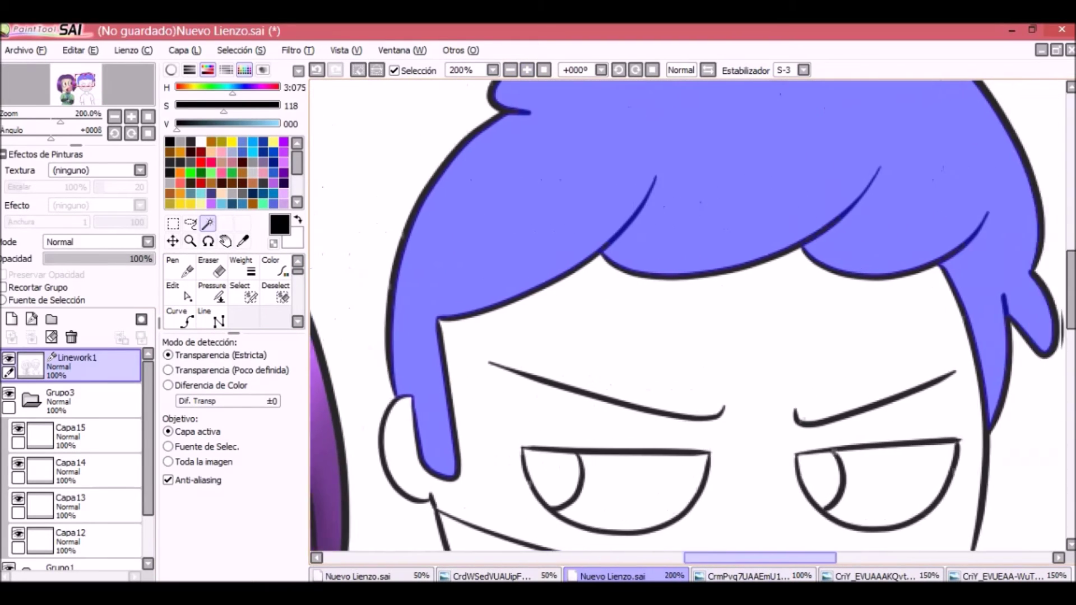
{"action": "scroll", "coordinate": [687, 316], "scroll_direction": "down", "scroll_amount": 4}
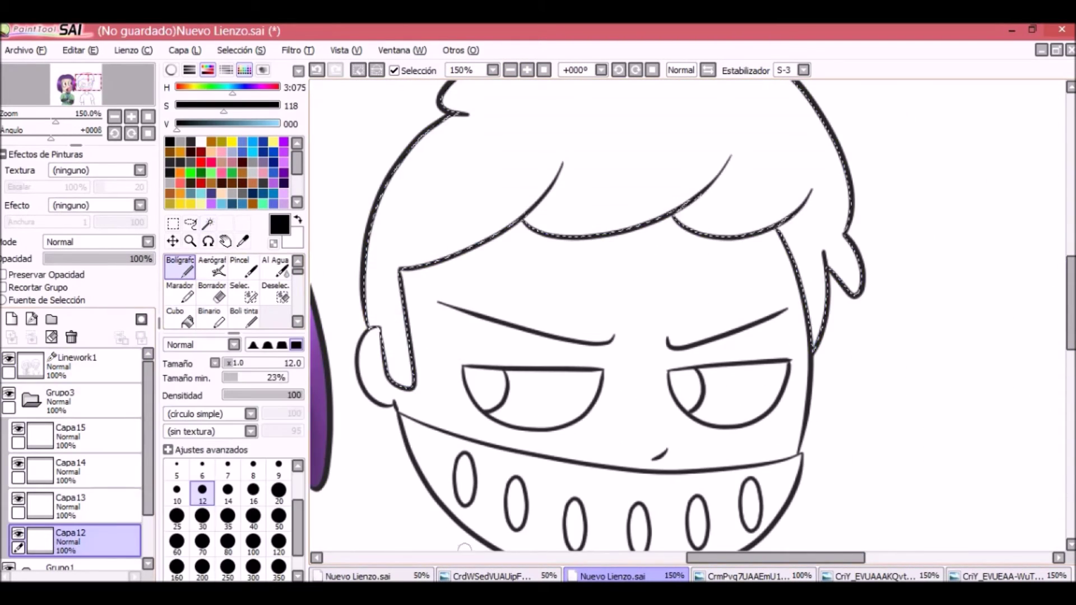
Step: Look through the open comic reference images for the second character's hair colour
{"action": "key", "text": "ctrl+Tab"}
{"action": "key", "text": "ctrl+Tab"}
{"action": "key", "text": "ctrl+Tab"}
{"action": "scroll", "coordinate": [877, 304], "scroll_direction": "down", "scroll_amount": 3}
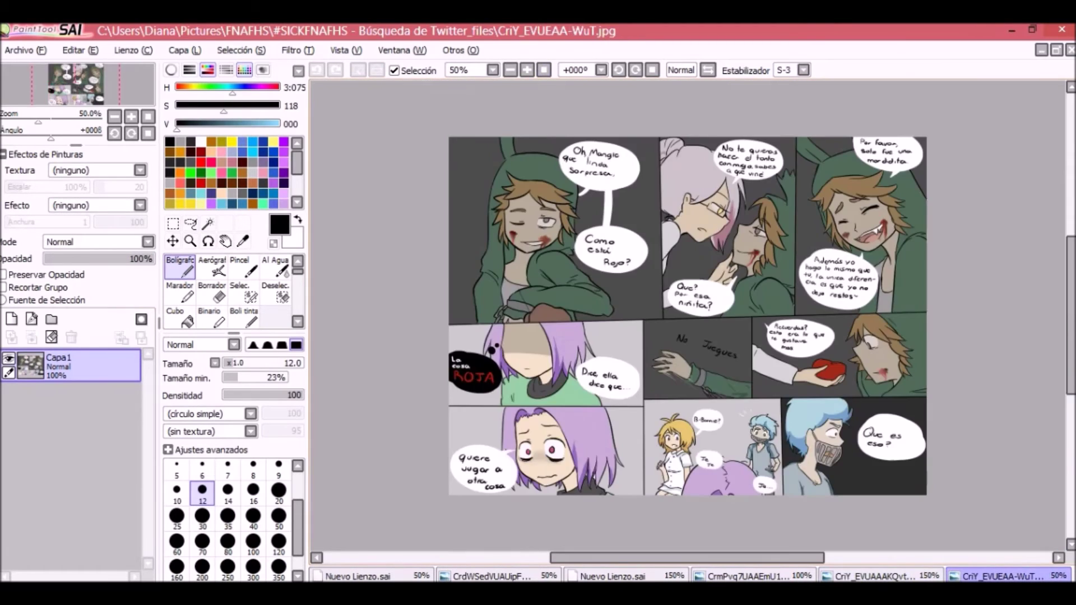
{"action": "key", "text": "ctrl+shift+Tab"}
{"action": "scroll", "coordinate": [687, 316], "scroll_direction": "down", "scroll_amount": 3}
Step: Open another reference image from the FNAFHS folder, sample its teal and fill the selected hair on Capa12 with it
{"action": "key", "text": "alt+f"}
{"action": "key", "text": "o"}
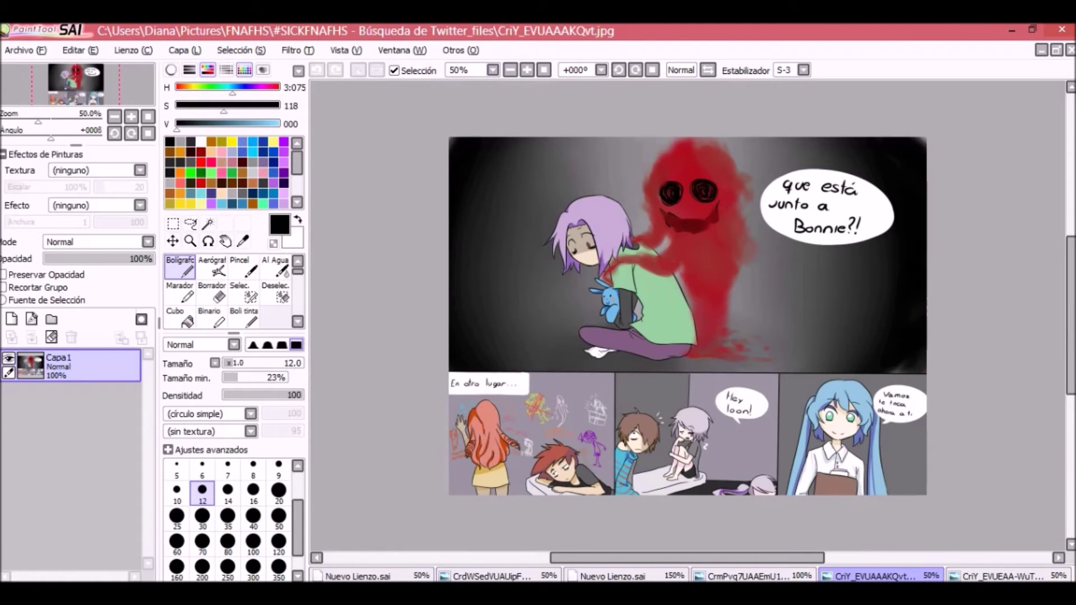
{"action": "left_click", "coordinate": [50, 300]}
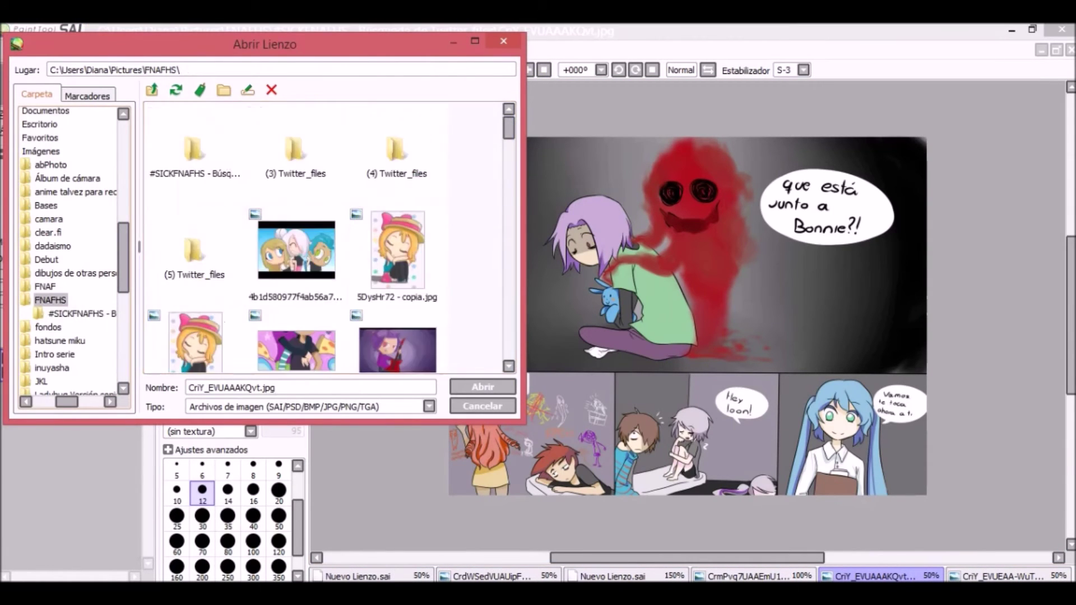
{"action": "scroll", "coordinate": [330, 235], "scroll_direction": "down", "scroll_amount": 5}
{"action": "double_click", "coordinate": [420, 219]}
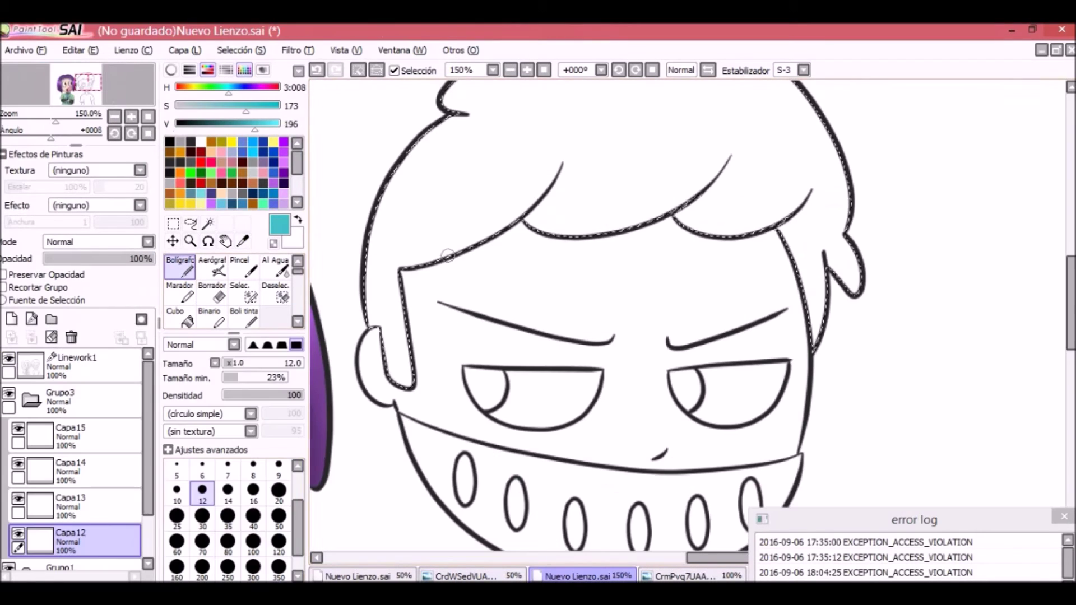
{"action": "mouse_move", "coordinate": [403, 235]}
{"action": "left_mouse_down"}
{"action": "mouse_move", "coordinate": [552, 264]}
{"action": "mouse_move", "coordinate": [701, 235]}
{"action": "left_mouse_up"}
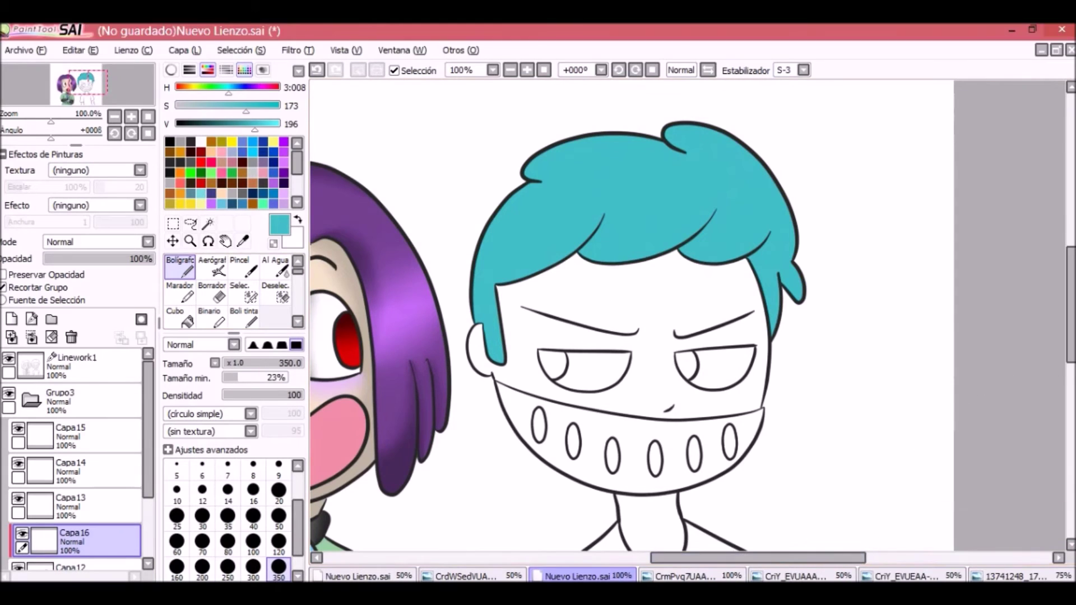
{"action": "scroll", "coordinate": [550, 81], "scroll_direction": "down", "scroll_amount": 2}
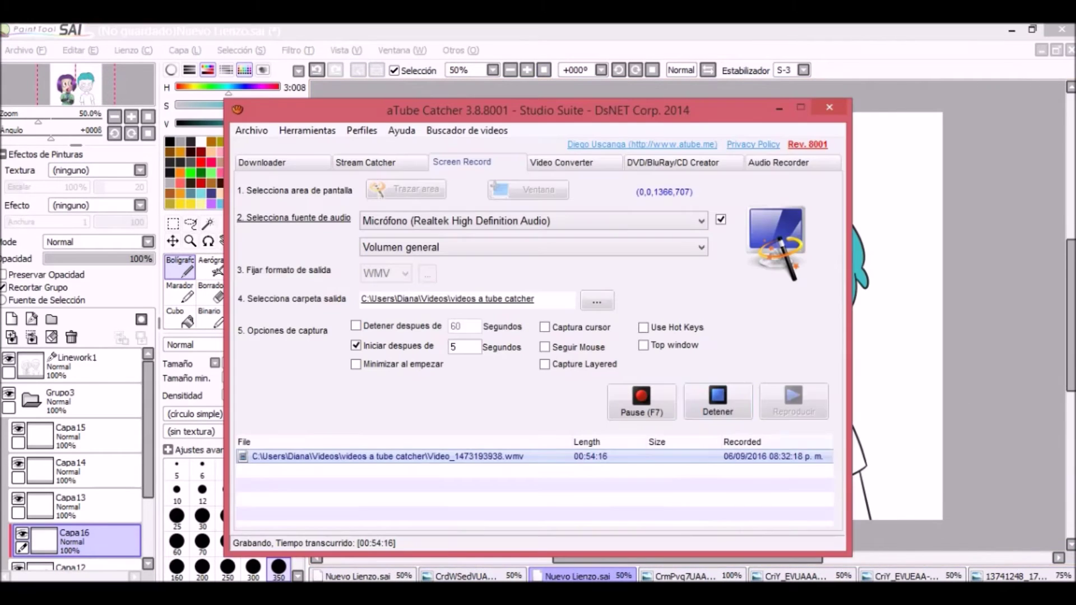
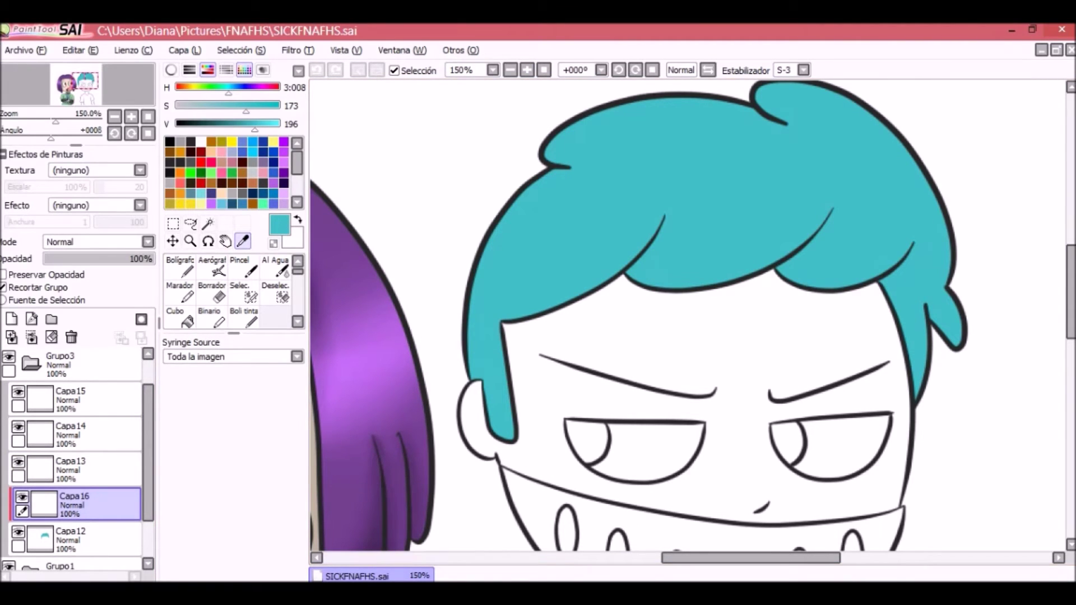
Step: Open maxresdefault.jpg from the FNAFHS folder and sample a darker blue for the hair shading
{"action": "key", "text": "ctrl+o"}
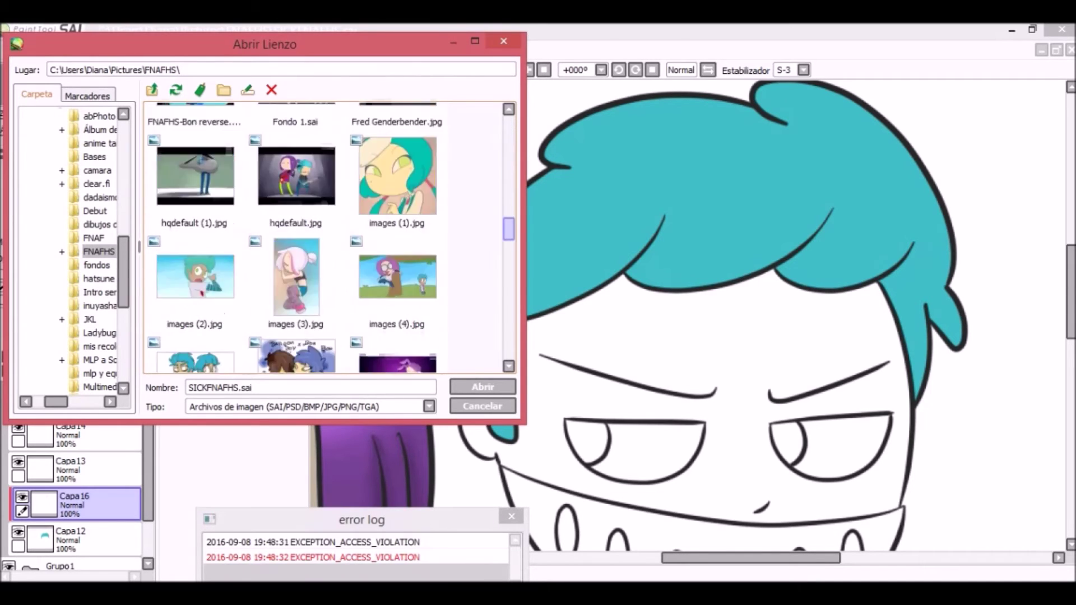
{"action": "scroll", "coordinate": [330, 236], "scroll_direction": "down", "scroll_amount": 5}
{"action": "double_click", "coordinate": [297, 227]}
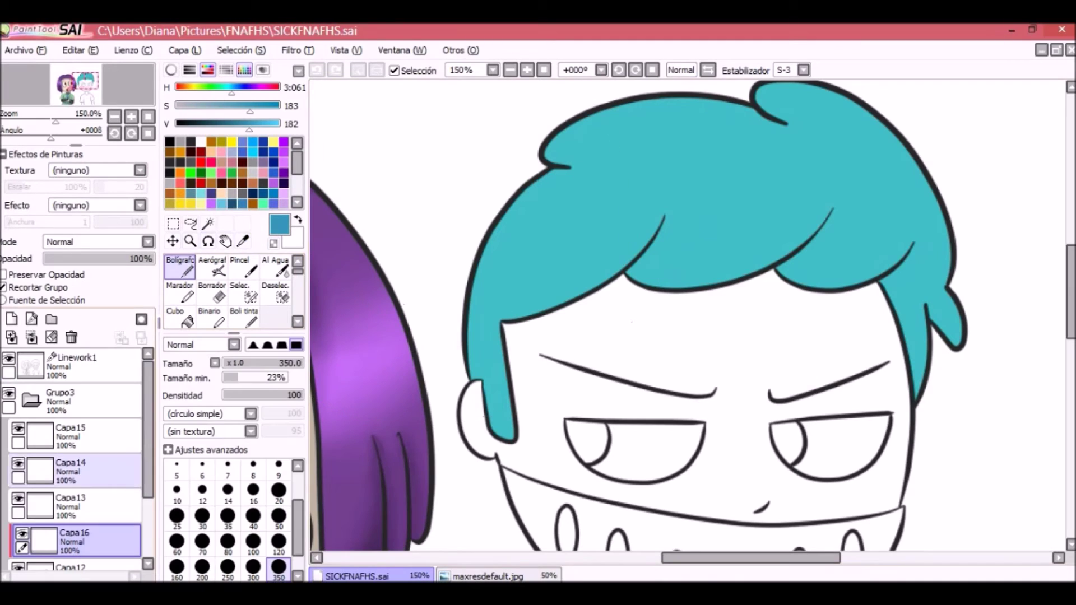
Step: Paint darker blue shading along the hair locks on Capa16 with a size 35 pen and blend it using Desenf. at size 30
{"action": "left_click_drag", "start_coordinate": [593, 293], "coordinate": [460, 353]}
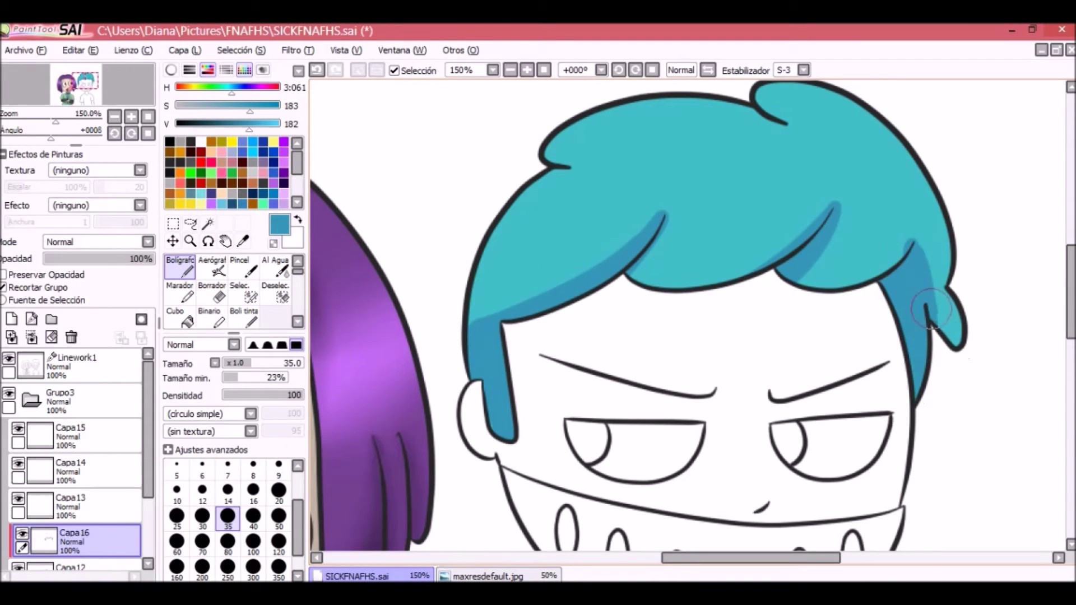
{"action": "scroll", "coordinate": [689, 313], "scroll_direction": "up", "scroll_amount": 3}
{"action": "left_click", "coordinate": [275, 317]}
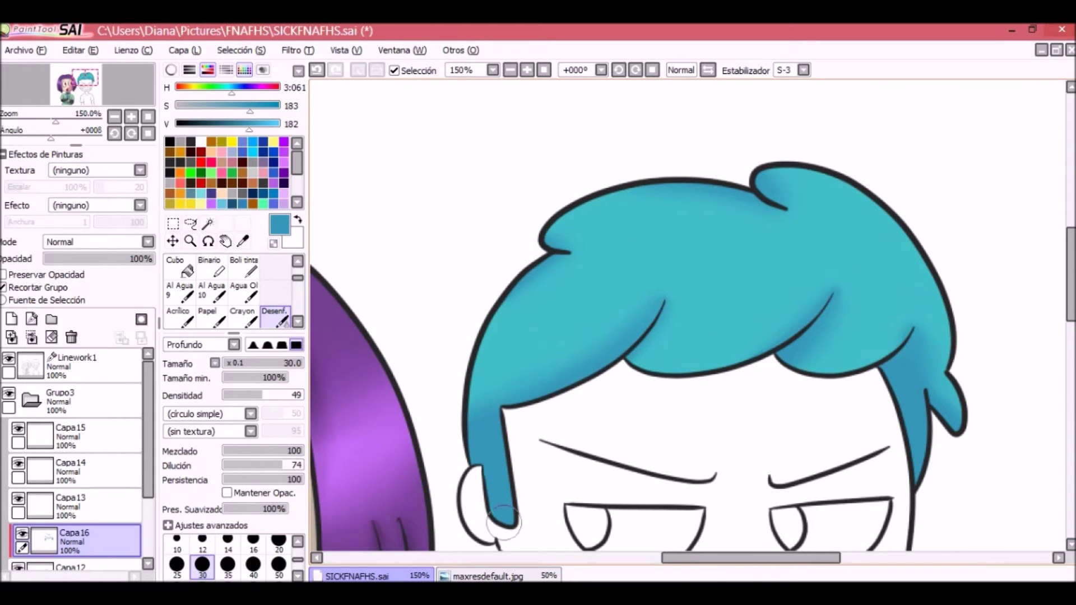
Step: Add a new layer above the hair shading for highlights and set its blending mode to Luminosidad
{"action": "scroll", "coordinate": [76, 459], "scroll_direction": "down", "scroll_amount": 4}
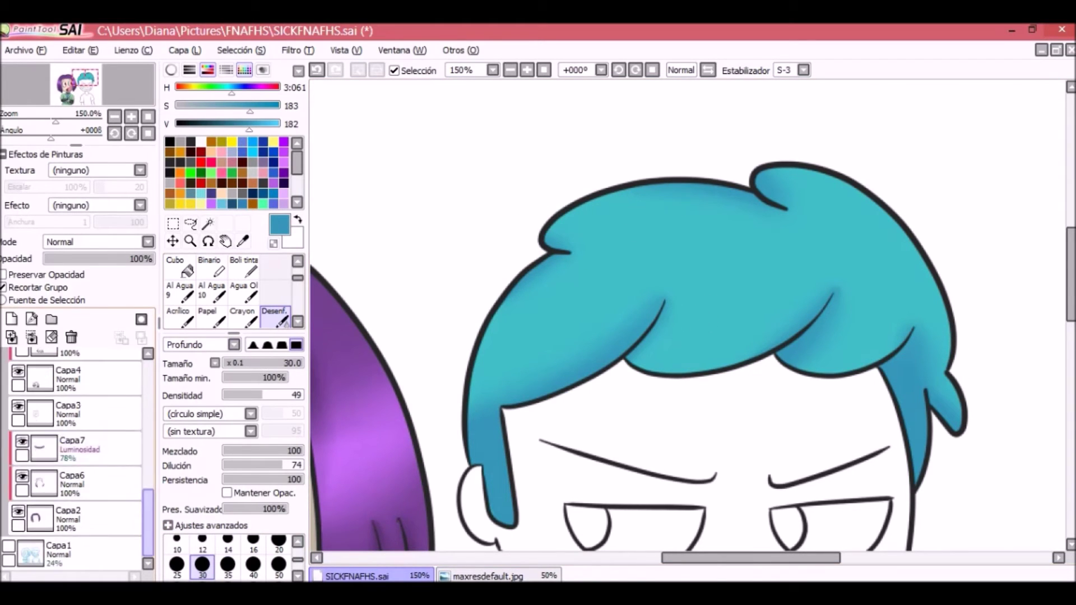
{"action": "scroll", "coordinate": [230, 286], "scroll_direction": "up", "scroll_amount": 3}
{"action": "left_click", "coordinate": [180, 266]}
{"action": "left_click", "coordinate": [11, 319]}
{"action": "left_click", "coordinate": [147, 242]}
{"action": "left_click", "coordinate": [78, 280]}
Step: Sample the hair's teal and paint a curved highlight band across the hair, redoing the first stroke
{"action": "left_click", "coordinate": [700, 269], "text": "alt"}
{"action": "left_click_drag", "start_coordinate": [493, 324], "coordinate": [927, 271]}
{"action": "key", "text": "ctrl+z"}
{"action": "mouse_move", "coordinate": [492, 325]}
{"action": "left_mouse_down"}
{"action": "mouse_move", "coordinate": [930, 274]}
{"action": "mouse_move", "coordinate": [919, 235]}
{"action": "left_mouse_up"}
Step: Blend the hair highlight's edges using Desenf. at size 40 and lower the highlight layer's opacity to 44%
{"action": "scroll", "coordinate": [230, 286], "scroll_direction": "down", "scroll_amount": 2}
{"action": "left_click", "coordinate": [275, 317]}
{"action": "left_click_drag", "start_coordinate": [512, 294], "coordinate": [620, 301]}
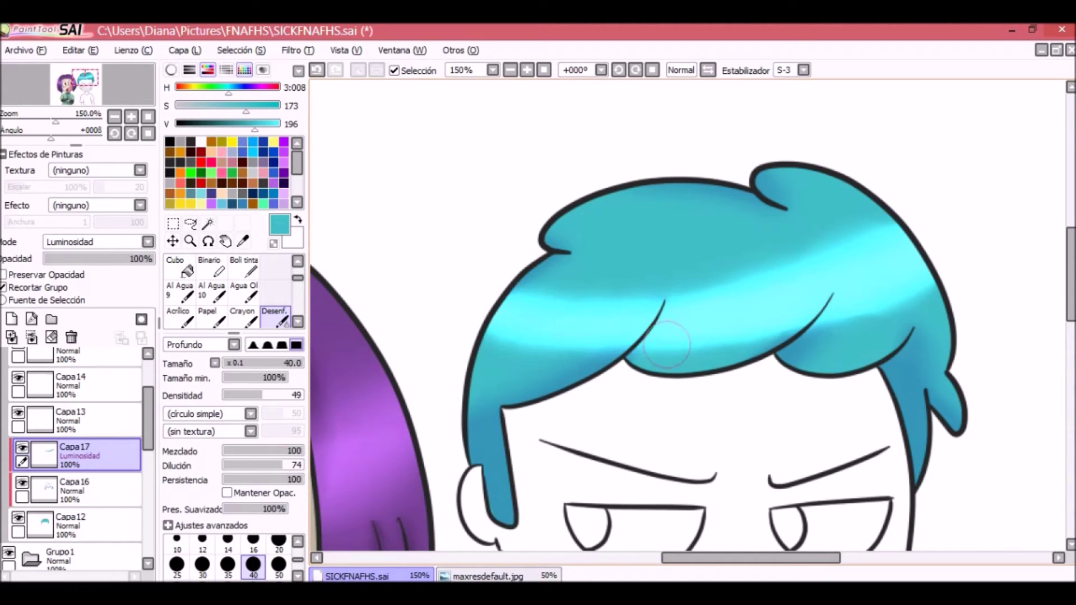
{"action": "left_click_drag", "start_coordinate": [151, 258], "coordinate": [92, 258]}
{"action": "left_click", "coordinate": [509, 70]}
{"action": "left_click", "coordinate": [527, 70]}
{"action": "left_click_drag", "start_coordinate": [785, 252], "coordinate": [522, 364]}
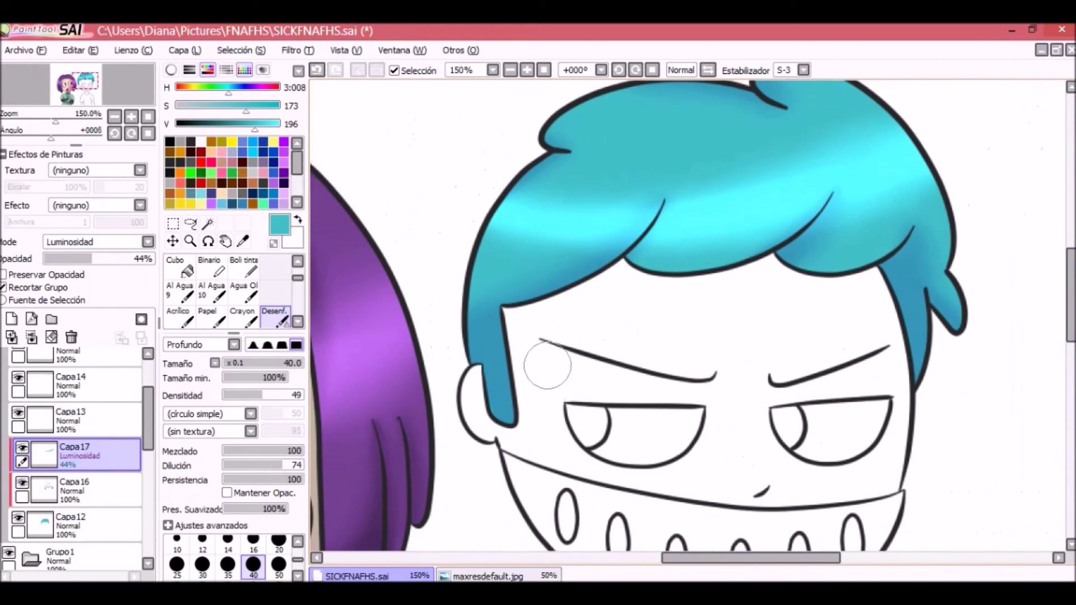
Step: Rotate the hair highlight slightly counterclockwise and set its layer opacity to 30%
{"action": "left_click", "coordinate": [172, 241]}
{"action": "key", "text": "ctrl+t"}
{"action": "left_click_drag", "start_coordinate": [981, 263], "coordinate": [980, 242]}
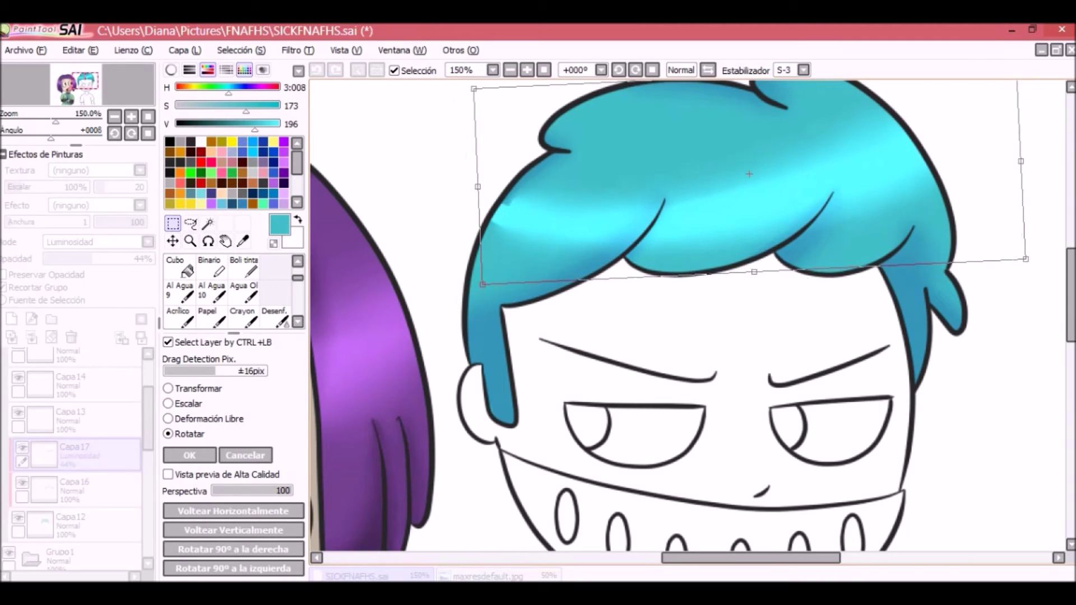
{"action": "key", "text": "Return"}
{"action": "mouse_move", "coordinate": [91, 259]}
{"action": "left_mouse_down"}
{"action": "mouse_move", "coordinate": [112, 258]}
{"action": "mouse_move", "coordinate": [76, 259]}
{"action": "left_mouse_up"}
{"action": "scroll", "coordinate": [1070, 294], "scroll_direction": "up", "scroll_amount": 2}
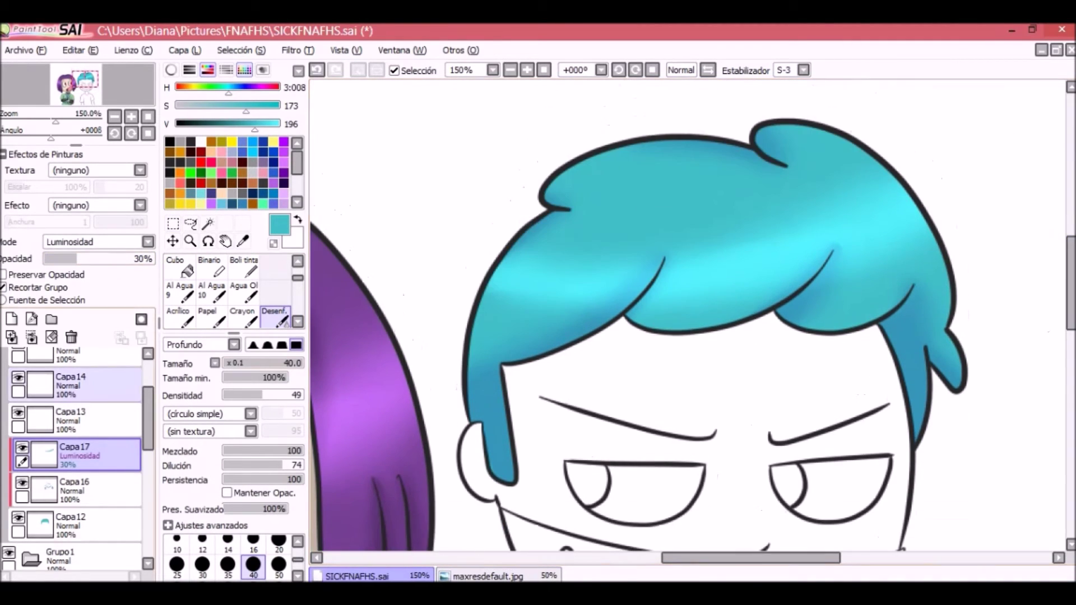
Step: Select the second character's face area above the mask with the magic wand on Linework1
{"action": "scroll", "coordinate": [76, 448], "scroll_direction": "up", "scroll_amount": 3}
{"action": "left_click", "coordinate": [89, 423]}
{"action": "left_click", "coordinate": [208, 224]}
{"action": "scroll", "coordinate": [689, 314], "scroll_direction": "down", "scroll_amount": 4}
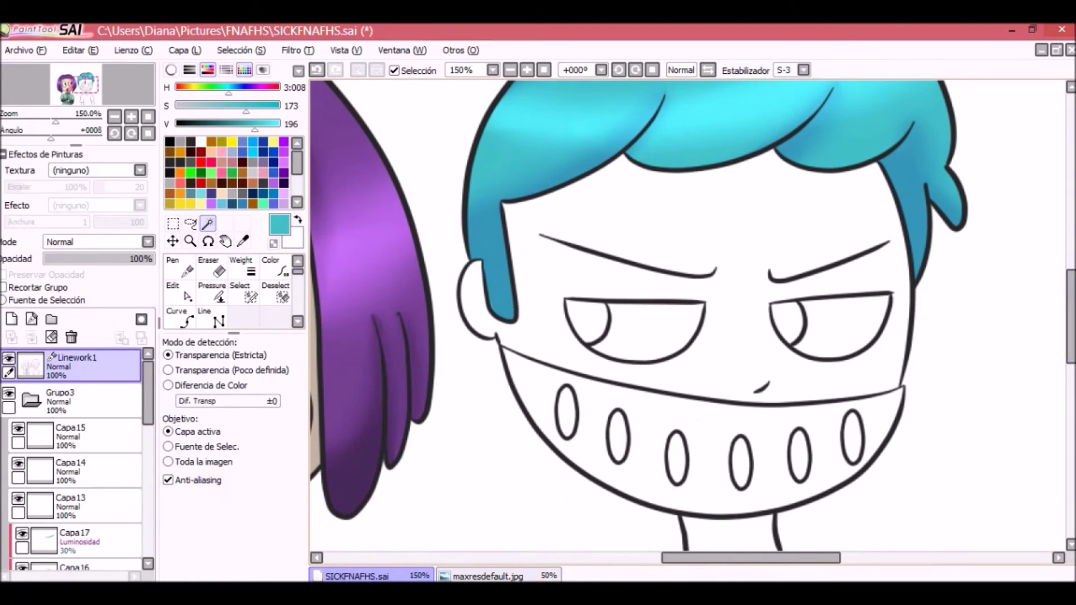
{"action": "left_click", "coordinate": [728, 264]}
Step: Open CriY_EVUEAA-WuT.jpg from the #SICKFNAFHS folder and sample the masked blue-haired character's skin tone
{"action": "key", "text": "ctrl+o"}
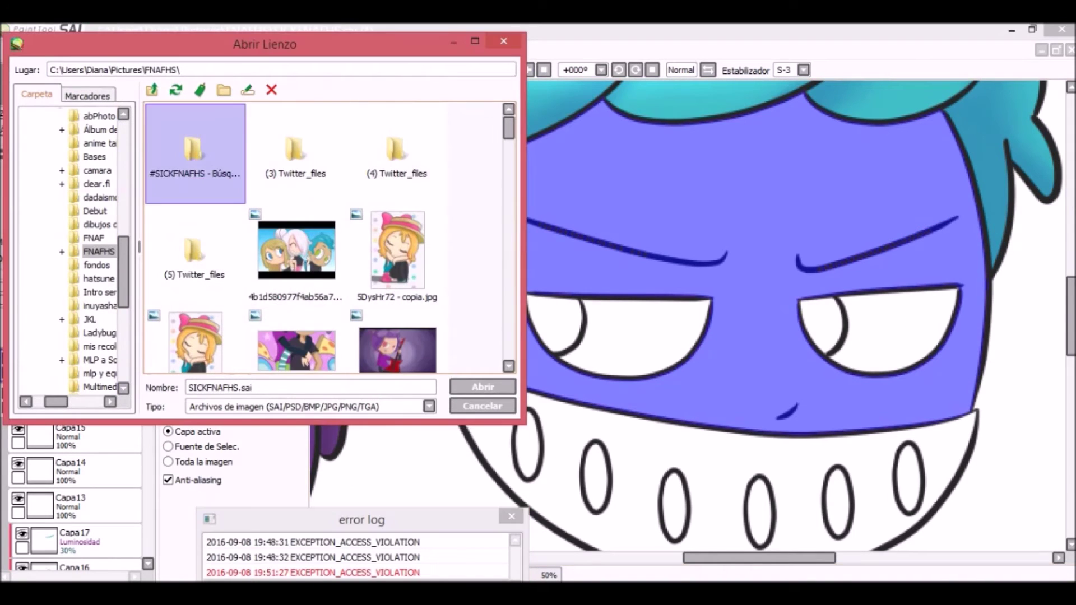
{"action": "key", "text": "Return"}
{"action": "scroll", "coordinate": [331, 238], "scroll_direction": "down", "scroll_amount": 10}
{"action": "scroll", "coordinate": [331, 238], "scroll_direction": "down", "scroll_amount": 3}
{"action": "double_click", "coordinate": [193, 230]}
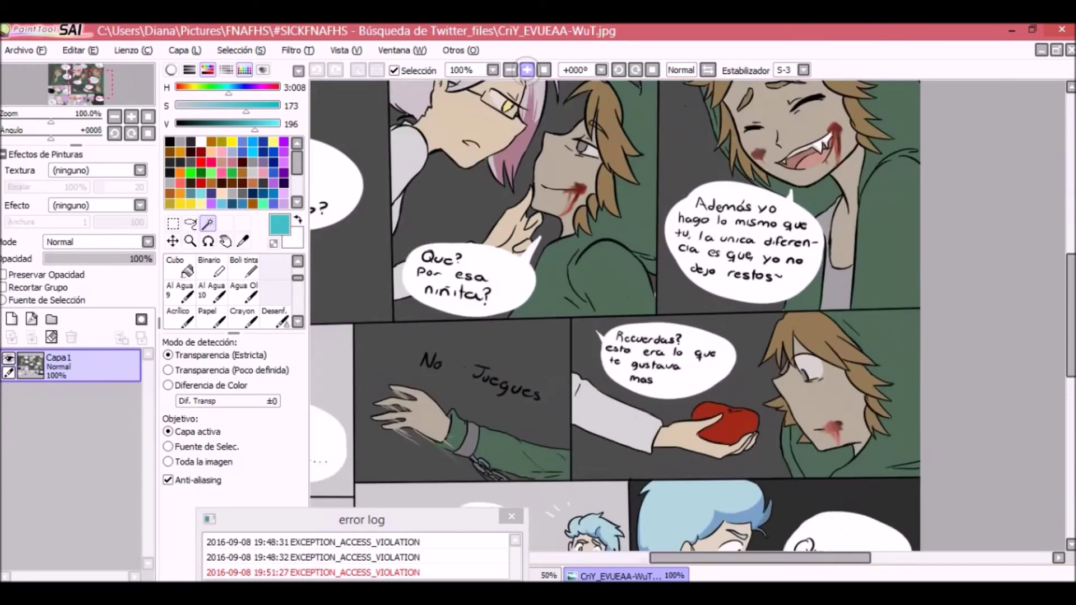
{"action": "left_click", "coordinate": [527, 70]}
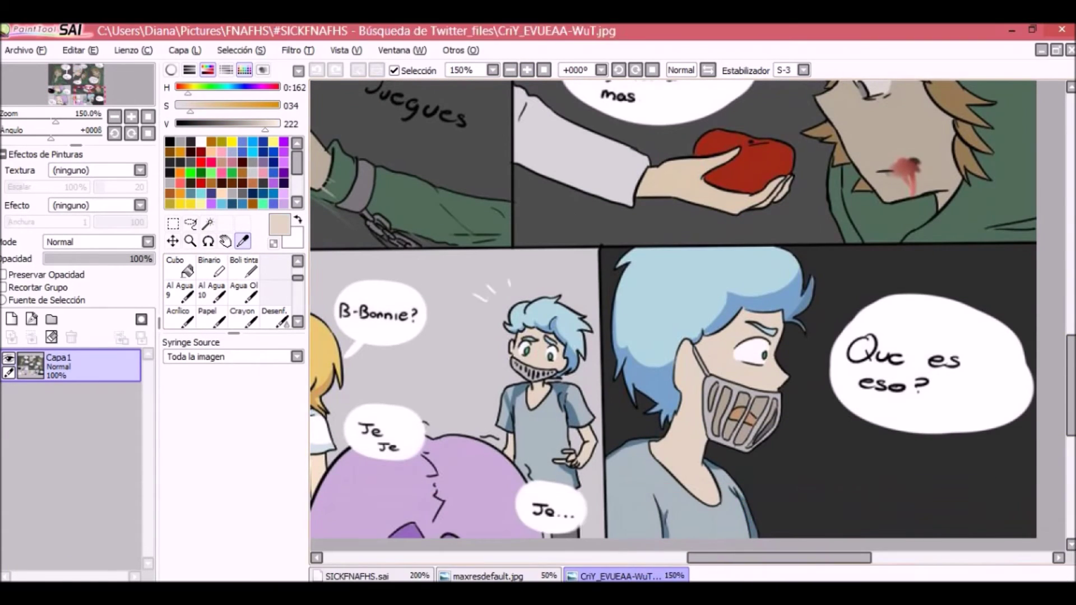
Step: Return to SICKFNAFHS.sai and paint the sampled skin tone over the selected face
{"action": "left_click", "coordinate": [481, 575]}
{"action": "left_click", "coordinate": [356, 575]}
{"action": "left_click", "coordinate": [180, 264]}
{"action": "mouse_move", "coordinate": [516, 240]}
{"action": "left_mouse_down"}
{"action": "mouse_move", "coordinate": [672, 280]}
{"action": "mouse_move", "coordinate": [728, 336]}
{"action": "left_mouse_up"}
Step: Extend the selection to the second character's ear, neck and both arms with the magic wand on Linework1
{"action": "left_click", "coordinate": [89, 364]}
{"action": "left_click", "coordinate": [207, 223]}
{"action": "scroll", "coordinate": [687, 314], "scroll_direction": "down", "scroll_amount": 5}
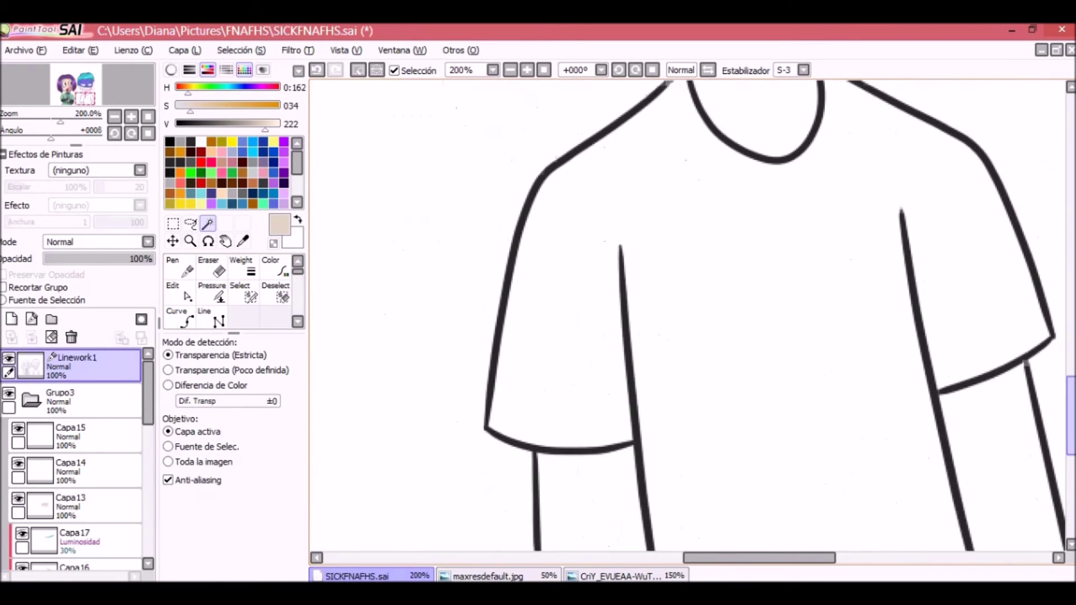
{"action": "scroll", "coordinate": [687, 314], "scroll_direction": "up", "scroll_amount": 3}
{"action": "left_click", "coordinate": [751, 258]}
{"action": "scroll", "coordinate": [687, 314], "scroll_direction": "up", "scroll_amount": 3}
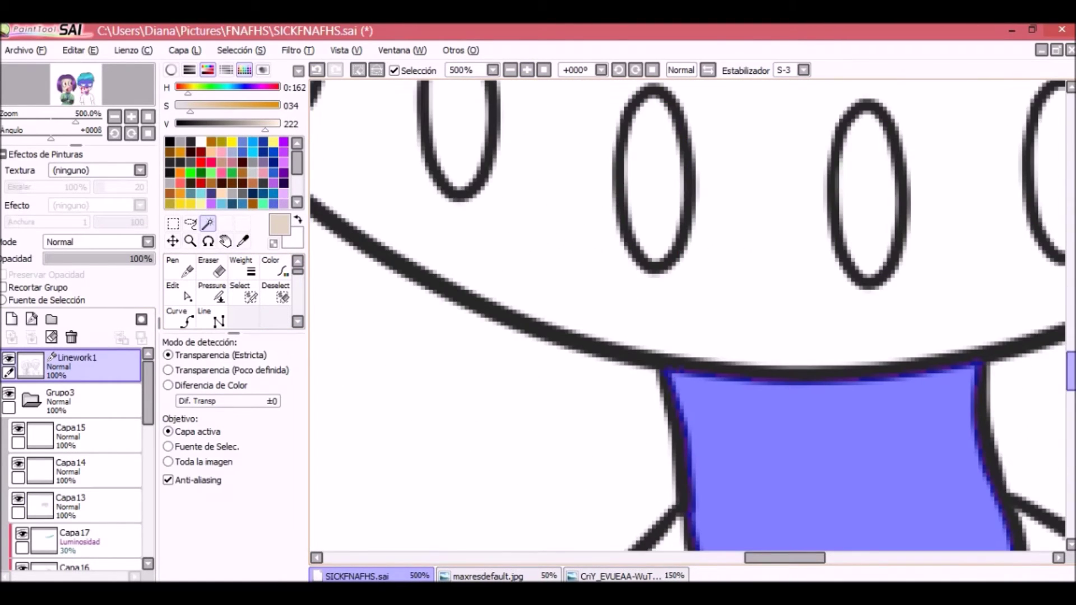
{"action": "scroll", "coordinate": [687, 314], "scroll_direction": "down", "scroll_amount": 3}
{"action": "scroll", "coordinate": [687, 314], "scroll_direction": "right", "scroll_amount": 3}
{"action": "scroll", "coordinate": [687, 314], "scroll_direction": "up", "scroll_amount": 3}
{"action": "scroll", "coordinate": [687, 314], "scroll_direction": "down", "scroll_amount": 5}
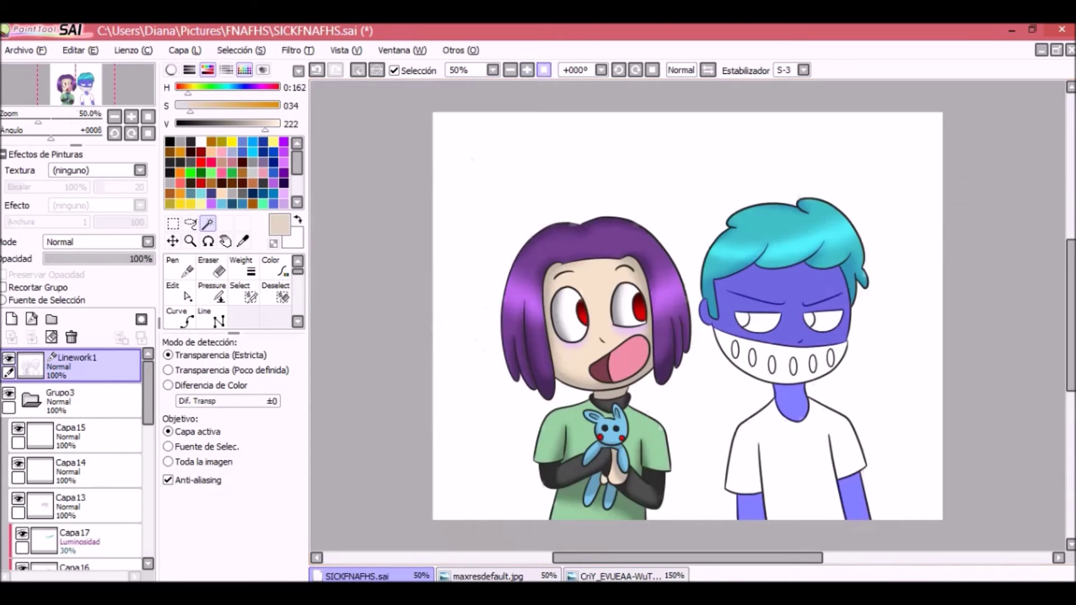
{"action": "scroll", "coordinate": [686, 314], "scroll_direction": "up", "scroll_amount": 3}
{"action": "scroll", "coordinate": [687, 314], "scroll_direction": "right", "scroll_amount": 3}
{"action": "scroll", "coordinate": [687, 314], "scroll_direction": "left", "scroll_amount": 1}
Step: Fill the selected face, ear, neck and arms with the skin tone on Capa13, and clear the selection
{"action": "left_click", "coordinate": [96, 504]}
{"action": "key", "text": "n"}
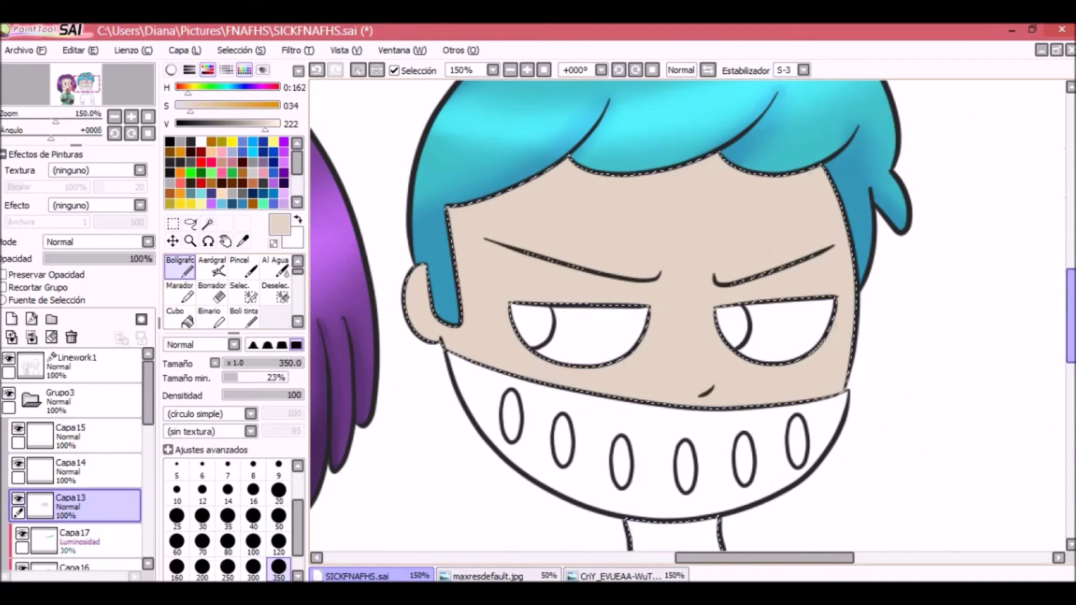
{"action": "scroll", "coordinate": [841, 337], "scroll_direction": "down", "scroll_amount": 10}
{"action": "key", "text": "e"}
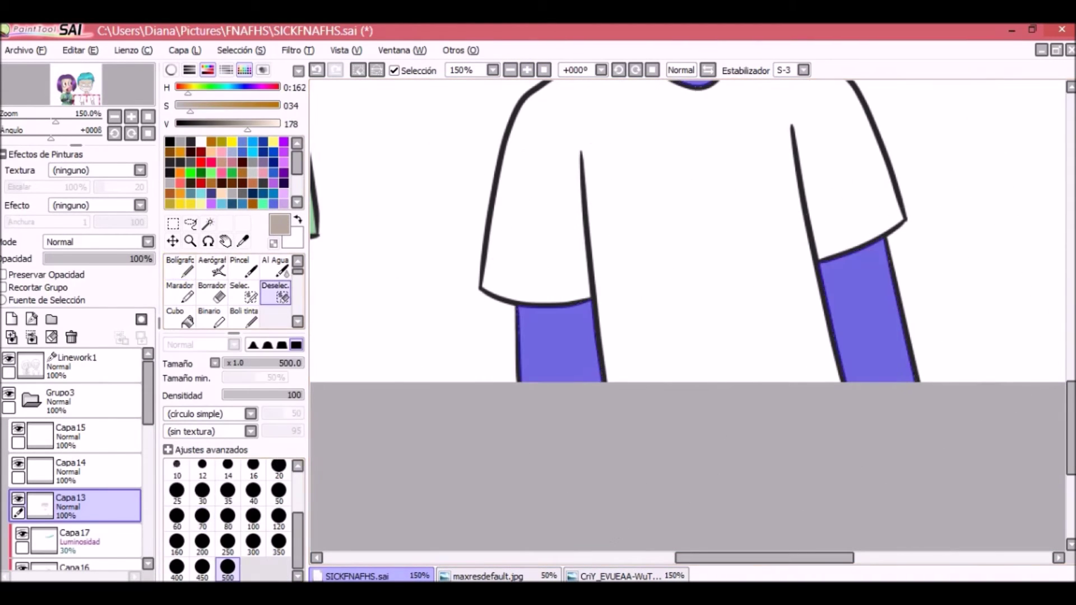
{"action": "scroll", "coordinate": [577, 72], "scroll_direction": "down", "scroll_amount": 3}
{"action": "key", "text": "ctrl+d"}
Step: Add a new layer clipped to the skin layer Capa13 and ready a size 30 pen for shading
{"action": "left_click", "coordinate": [12, 319]}
{"action": "left_click", "coordinate": [4, 286]}
{"action": "key", "text": "n"}
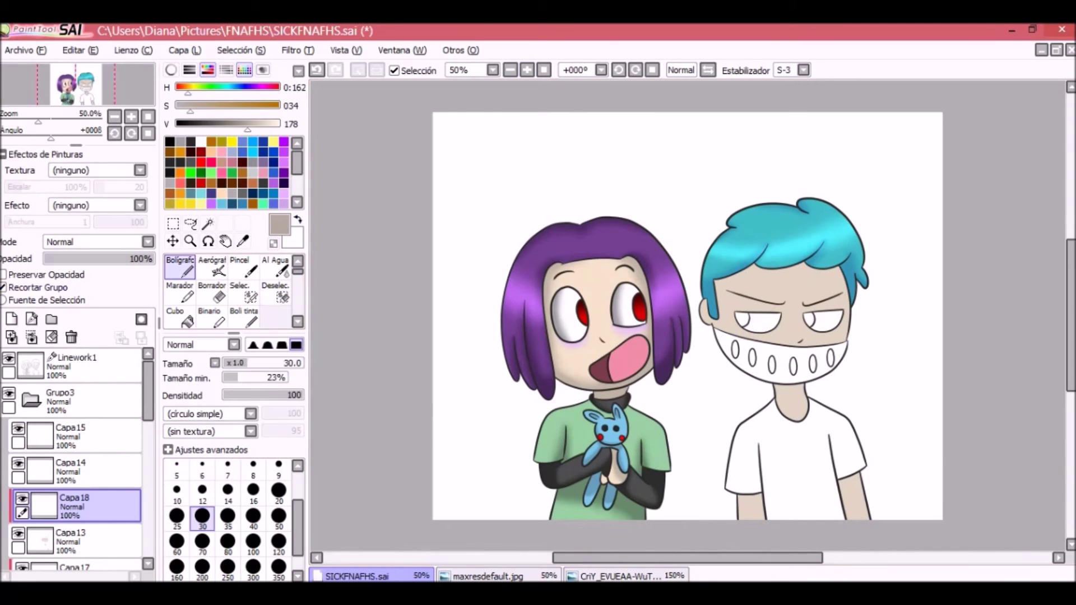
Step: Paint the grey-brown shadow along the second character's forehead, face edges, ear and neck with the size 30 pen on Capa18
{"action": "left_click", "coordinate": [527, 69]}
{"action": "left_click", "coordinate": [527, 70]}
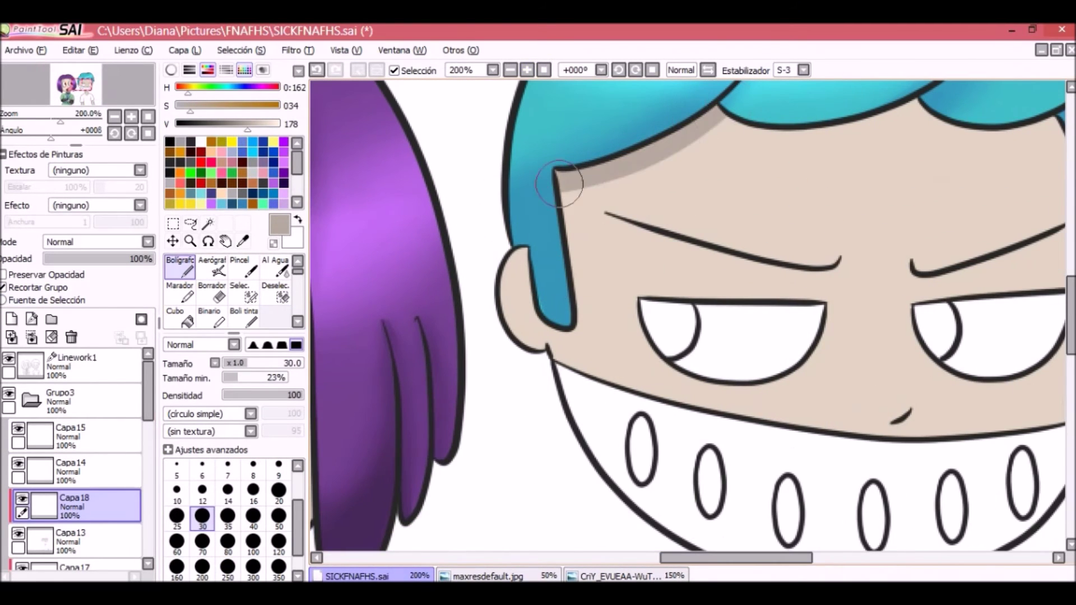
{"action": "left_click_drag", "start_coordinate": [633, 154], "coordinate": [602, 283]}
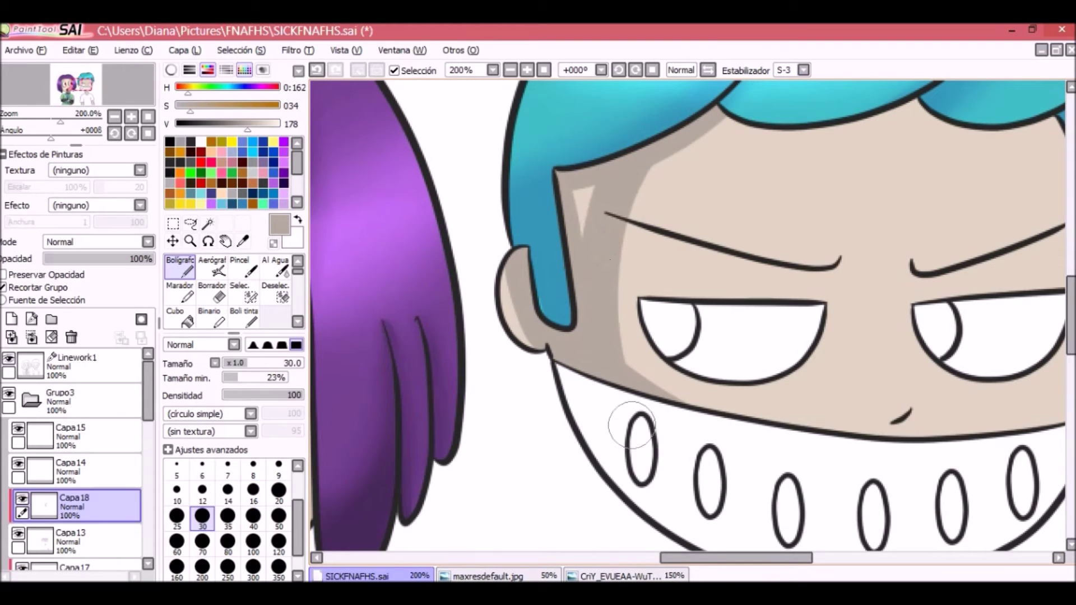
{"action": "left_click_drag", "start_coordinate": [723, 95], "coordinate": [621, 293]}
{"action": "scroll", "coordinate": [816, 254], "scroll_direction": "right", "scroll_amount": 5}
{"action": "left_click_drag", "start_coordinate": [695, 115], "coordinate": [882, 355]}
{"action": "scroll", "coordinate": [859, 308], "scroll_direction": "down", "scroll_amount": 6}
{"action": "left_click_drag", "start_coordinate": [566, 277], "coordinate": [696, 410]}
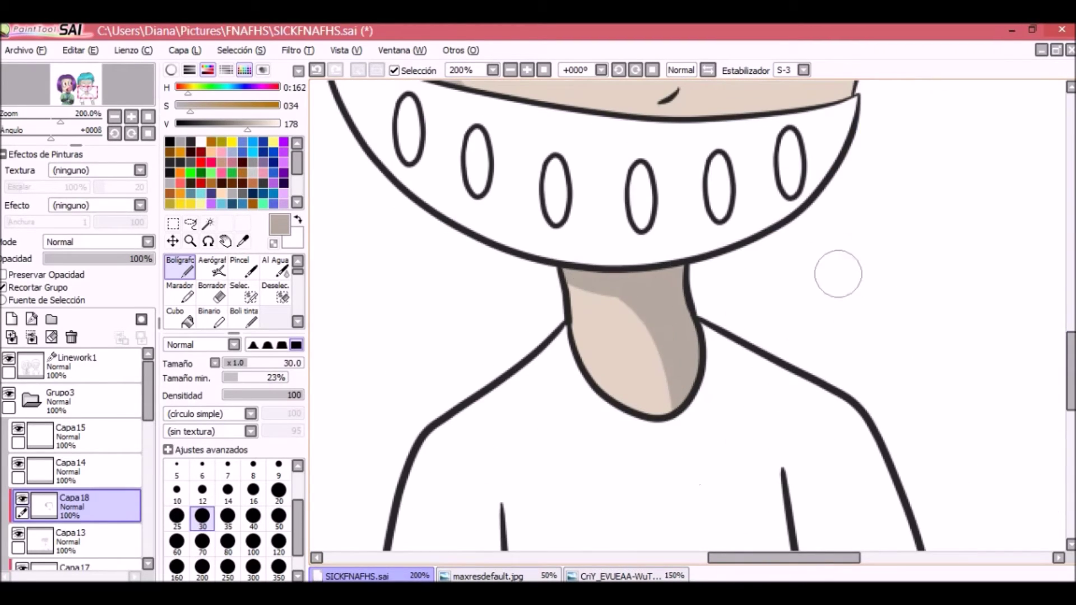
Step: Paint the same shadow along the inner side of both arms below the sleeves
{"action": "scroll", "coordinate": [692, 430], "scroll_direction": "down", "scroll_amount": 6}
{"action": "left_click_drag", "start_coordinate": [513, 415], "coordinate": [489, 299]}
{"action": "left_click_drag", "start_coordinate": [870, 244], "coordinate": [863, 426]}
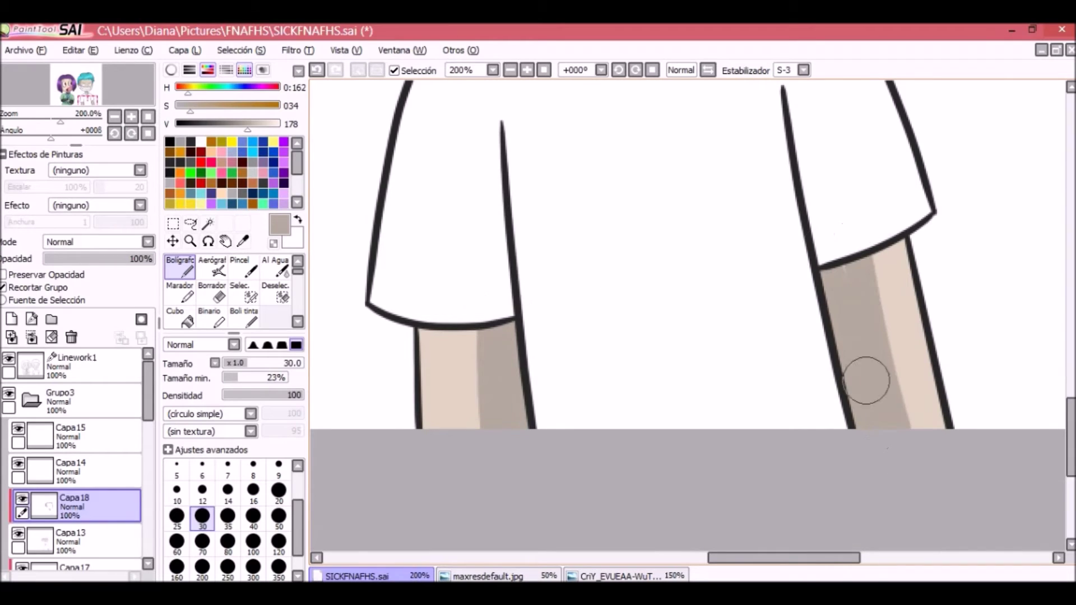
Step: Blend the shadows on the arms, neck and face into the skin with the Desenf. brush at size 30
{"action": "scroll", "coordinate": [230, 291], "scroll_direction": "down", "scroll_amount": 2}
{"action": "left_click", "coordinate": [274, 320]}
{"action": "left_click_drag", "start_coordinate": [494, 420], "coordinate": [497, 295]}
{"action": "left_click_drag", "start_coordinate": [891, 264], "coordinate": [877, 370]}
{"action": "scroll", "coordinate": [692, 315], "scroll_direction": "up", "scroll_amount": 6}
{"action": "left_click", "coordinate": [202, 565]}
{"action": "scroll", "coordinate": [624, 311], "scroll_direction": "up", "scroll_amount": 6}
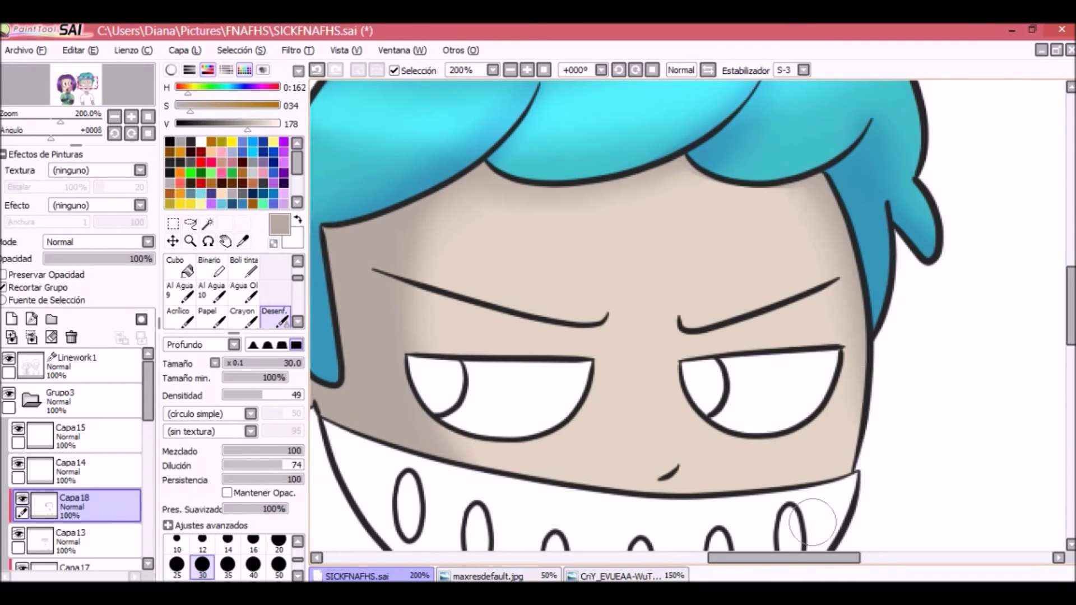
Step: Lower the opacity of the skin shading layer Capa18 to 72% and inspect the blended face and neck
{"action": "scroll", "coordinate": [676, 263], "scroll_direction": "down", "scroll_amount": 4}
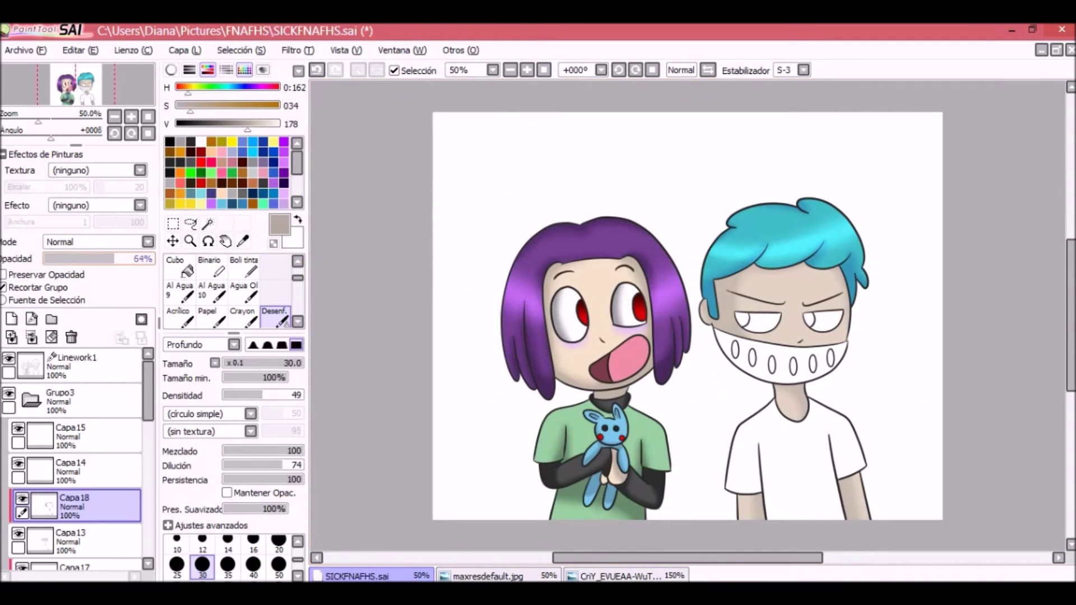
{"action": "scroll", "coordinate": [773, 241], "scroll_direction": "up", "scroll_amount": 5}
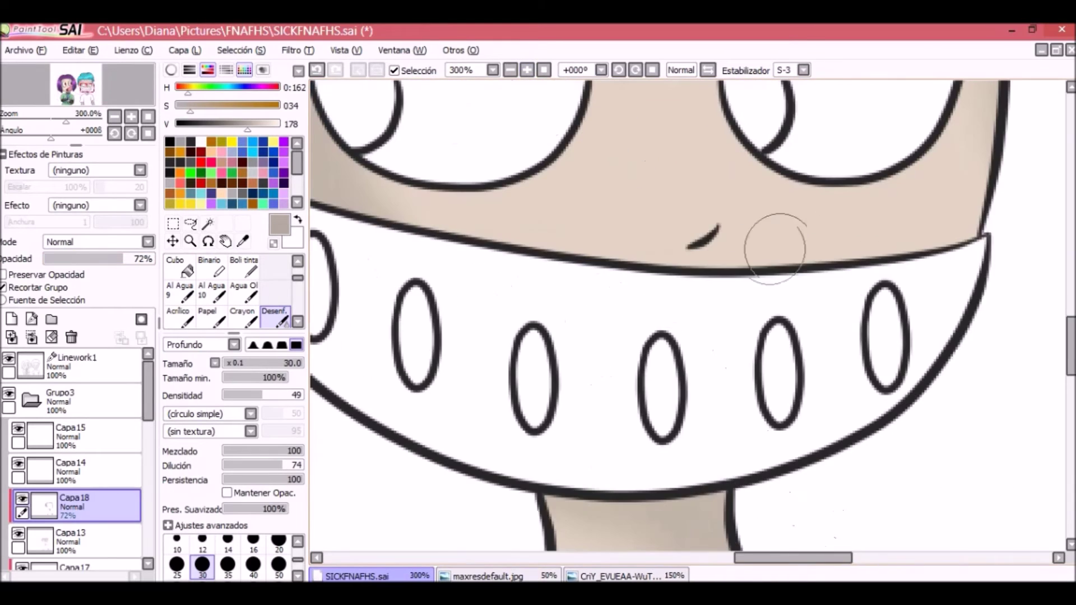
{"action": "scroll", "coordinate": [1053, 324], "scroll_direction": "down", "scroll_amount": 2}
{"action": "scroll", "coordinate": [897, 303], "scroll_direction": "up", "scroll_amount": 3}
{"action": "scroll", "coordinate": [764, 283], "scroll_direction": "down", "scroll_amount": 3}
Step: Select the second character's whole shirt, including both sleeves, with the magic wand on Linework1
{"action": "key", "text": "w"}
{"action": "left_click", "coordinate": [84, 365]}
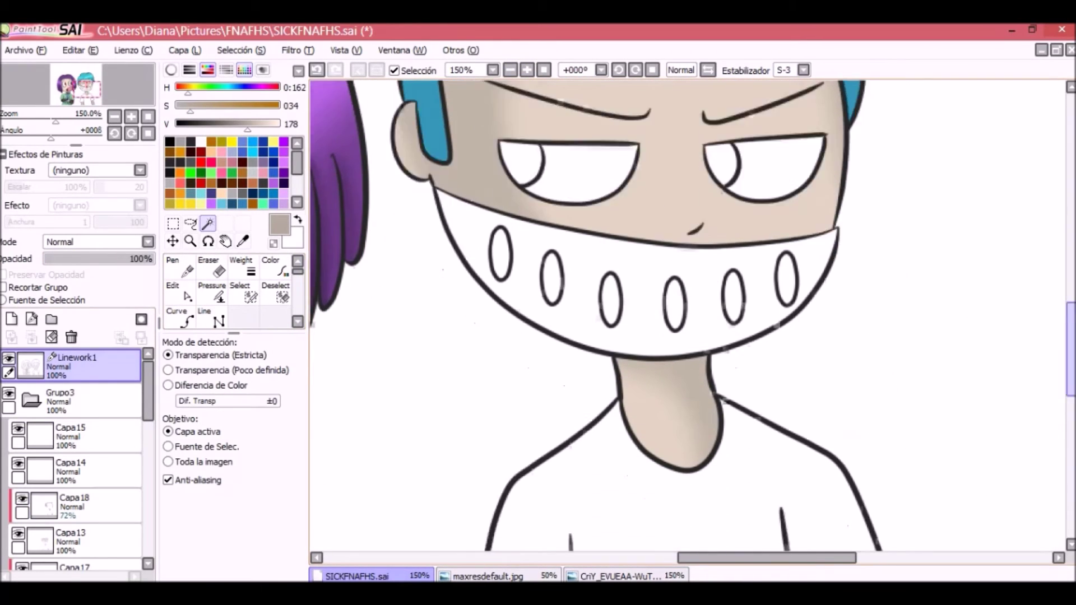
{"action": "scroll", "coordinate": [755, 296], "scroll_direction": "down", "scroll_amount": 5}
{"action": "scroll", "coordinate": [755, 296], "scroll_direction": "up", "scroll_amount": 2}
{"action": "scroll", "coordinate": [754, 295], "scroll_direction": "up", "scroll_amount": 3}
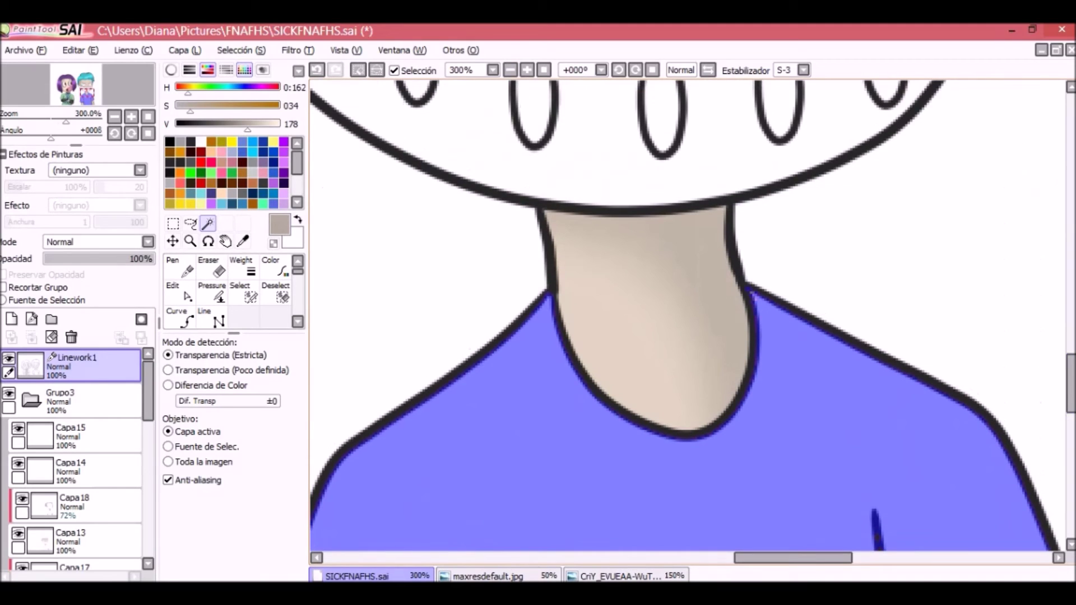
{"action": "scroll", "coordinate": [693, 322], "scroll_direction": "down", "scroll_amount": 5}
{"action": "scroll", "coordinate": [693, 322], "scroll_direction": "up", "scroll_amount": 2}
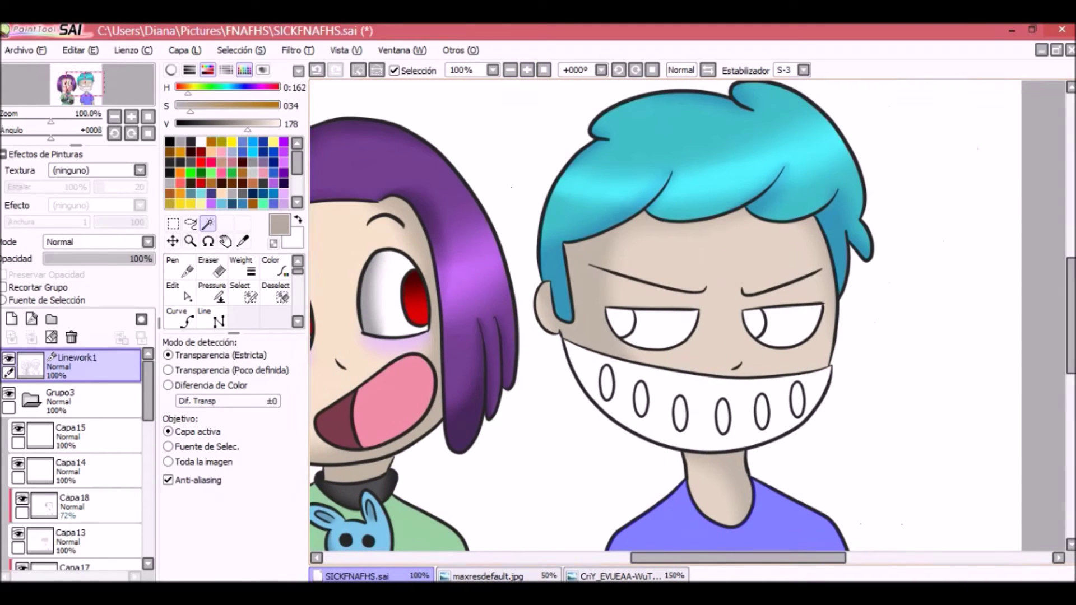
{"action": "scroll", "coordinate": [672, 314], "scroll_direction": "down", "scroll_amount": 2}
Step: Sample the blue-grey shirt colour from CriY_EVUEAA-WuT.jpg and paint the selected shirt on Capa14 with a size 350 pen
{"action": "left_click", "coordinate": [624, 575]}
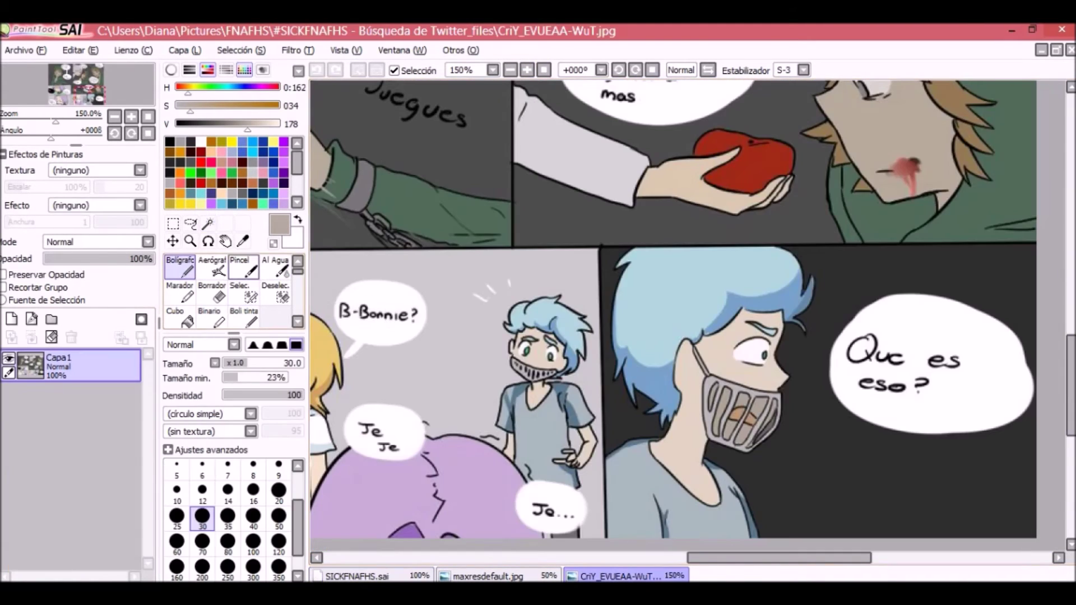
{"action": "left_click", "coordinate": [357, 575]}
{"action": "left_click_drag", "start_coordinate": [560, 404], "coordinate": [625, 457]}
{"action": "scroll", "coordinate": [853, 409], "scroll_direction": "down", "scroll_amount": 2}
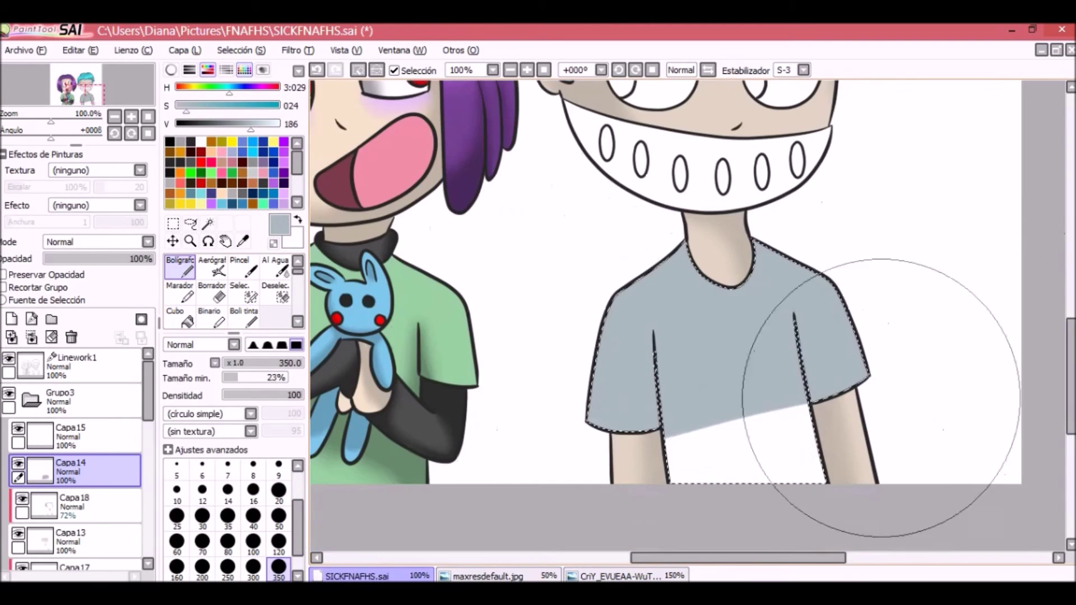
{"action": "left_click", "coordinate": [625, 575]}
{"action": "left_click", "coordinate": [357, 575]}
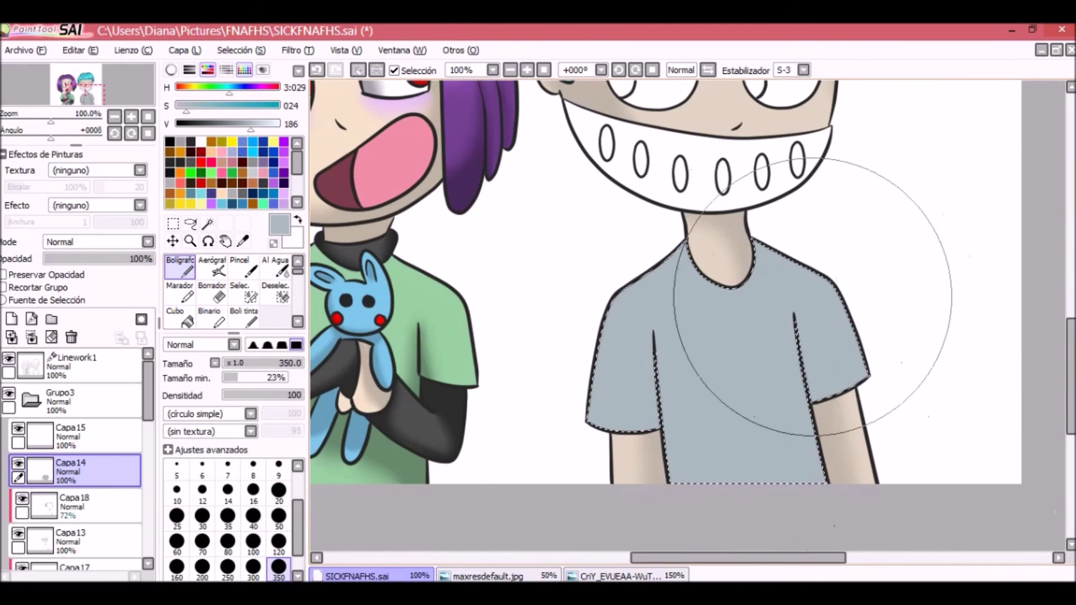
Step: Paint pink and purple under the second character's left-hand eye on Capa18 with a size 12 pen, and blend it with Desenf. at size 30
{"action": "left_click", "coordinate": [84, 504]}
{"action": "scroll", "coordinate": [666, 319], "scroll_direction": "up", "scroll_amount": 2}
{"action": "left_click", "coordinate": [617, 314], "text": "alt"}
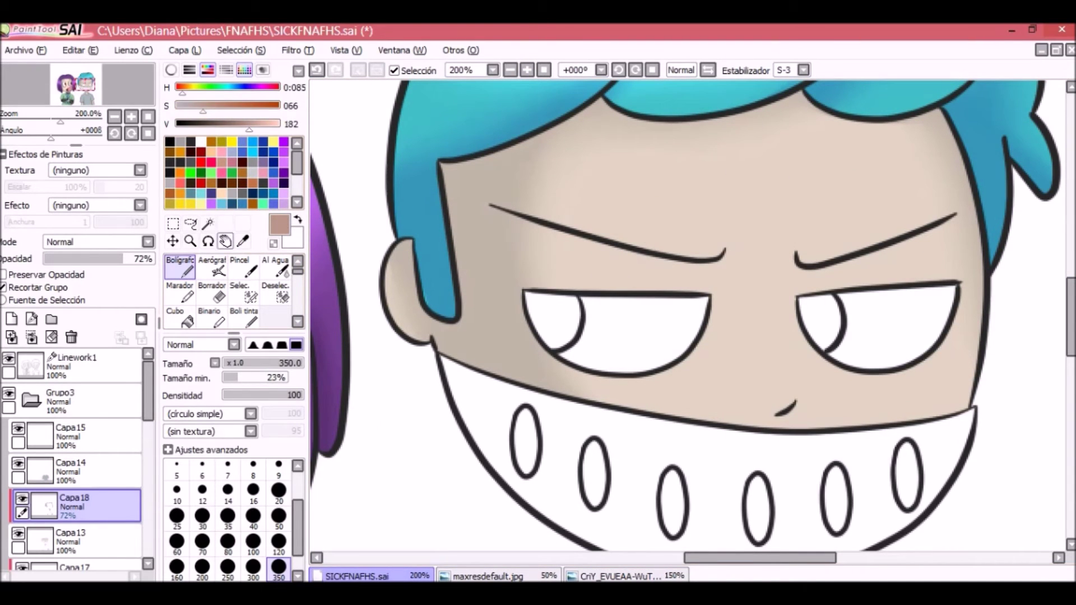
{"action": "scroll", "coordinate": [333, 236], "scroll_direction": "up", "scroll_amount": 2}
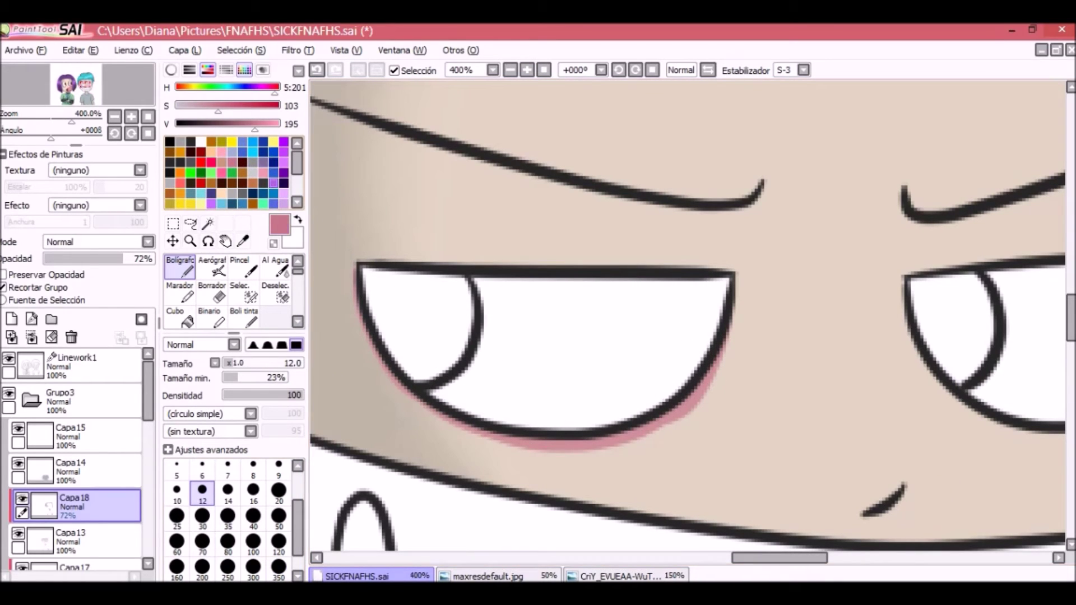
{"action": "key", "text": "b"}
{"action": "left_click_drag", "start_coordinate": [528, 444], "coordinate": [363, 402]}
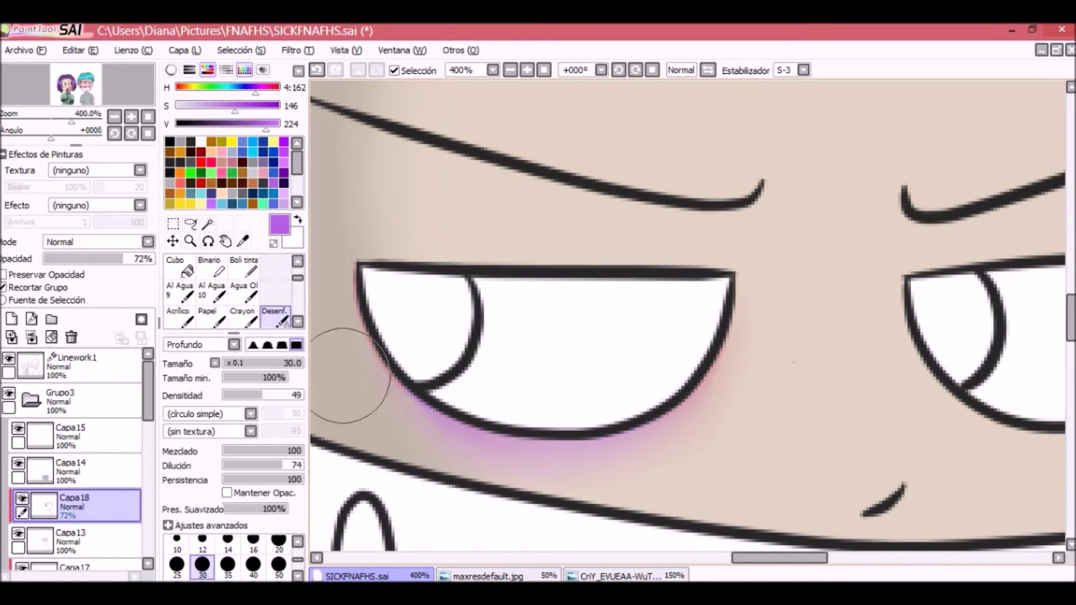
Step: Paint a purple shadow under the second character's other eye with the size 12 pen and blend it into the skin
{"action": "scroll", "coordinate": [720, 504], "scroll_direction": "right", "scroll_amount": 5}
{"action": "key", "text": "n"}
{"action": "left_click_drag", "start_coordinate": [518, 384], "coordinate": [683, 440]}
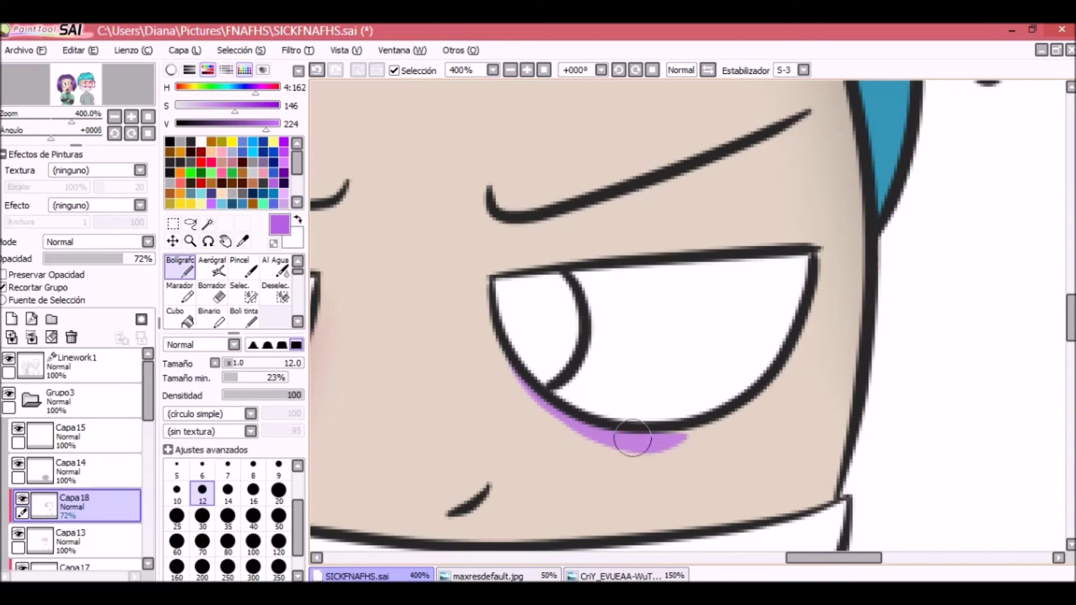
{"action": "key", "text": "b"}
{"action": "left_click_drag", "start_coordinate": [504, 360], "coordinate": [764, 392]}
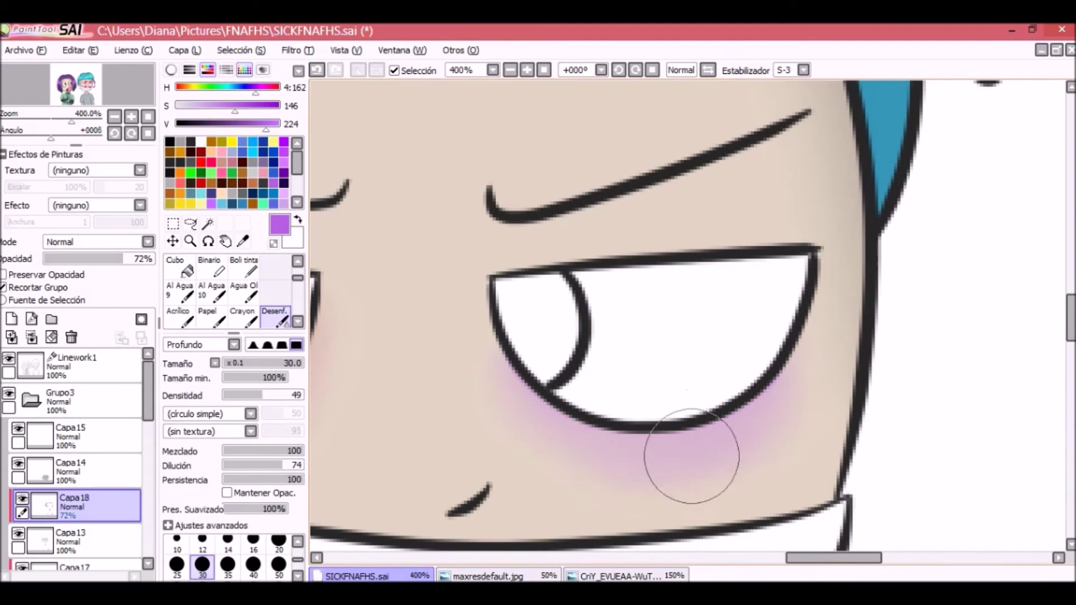
{"action": "scroll", "coordinate": [633, 445], "scroll_direction": "down", "scroll_amount": 8}
{"action": "scroll", "coordinate": [645, 364], "scroll_direction": "up", "scroll_amount": 5}
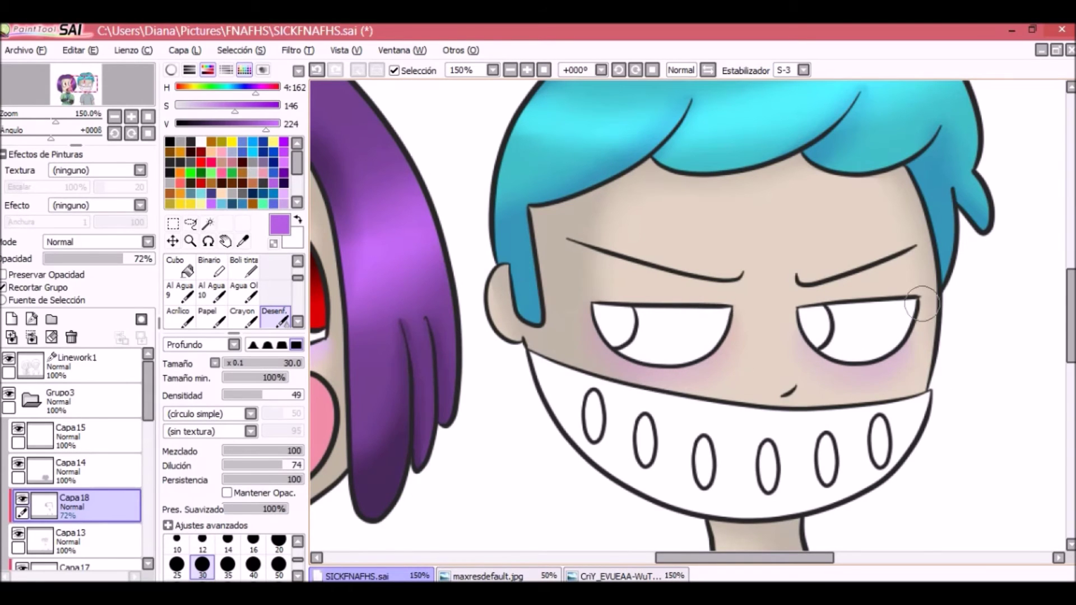
Step: Select the second character's mask around its oval slots with the magic wand on Linework1
{"action": "scroll", "coordinate": [922, 306], "scroll_direction": "down", "scroll_amount": 5}
{"action": "left_click", "coordinate": [73, 364]}
{"action": "left_click", "coordinate": [207, 224]}
{"action": "scroll", "coordinate": [728, 336], "scroll_direction": "up", "scroll_amount": 5}
{"action": "left_click", "coordinate": [734, 415]}
{"action": "left_click", "coordinate": [527, 69]}
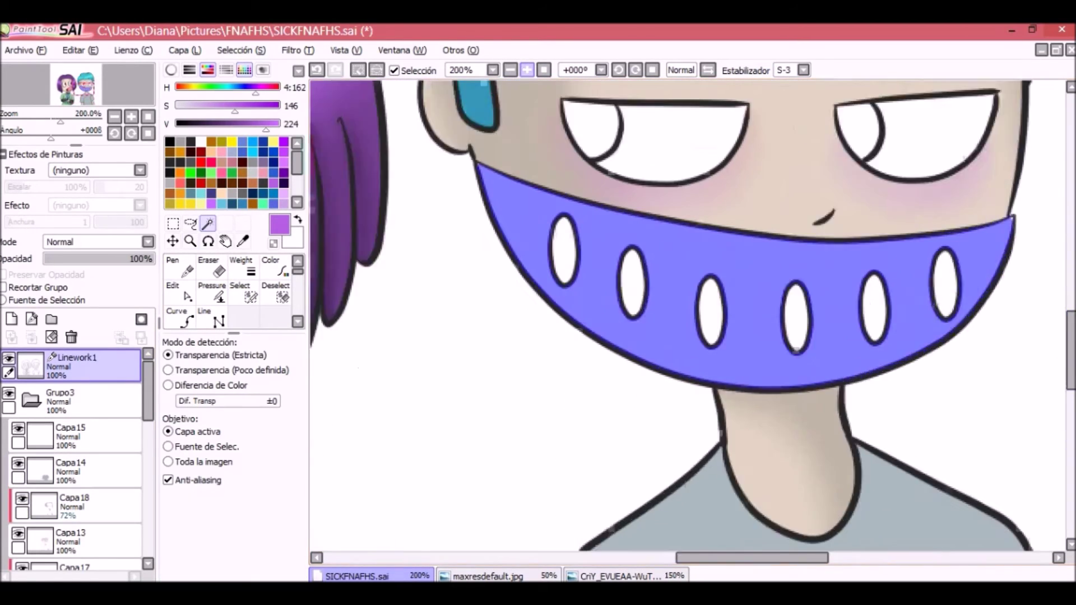
{"action": "left_click", "coordinate": [527, 70]}
{"action": "scroll", "coordinate": [688, 322], "scroll_direction": "down", "scroll_amount": 1}
{"action": "scroll", "coordinate": [688, 322], "scroll_direction": "up", "scroll_amount": 3}
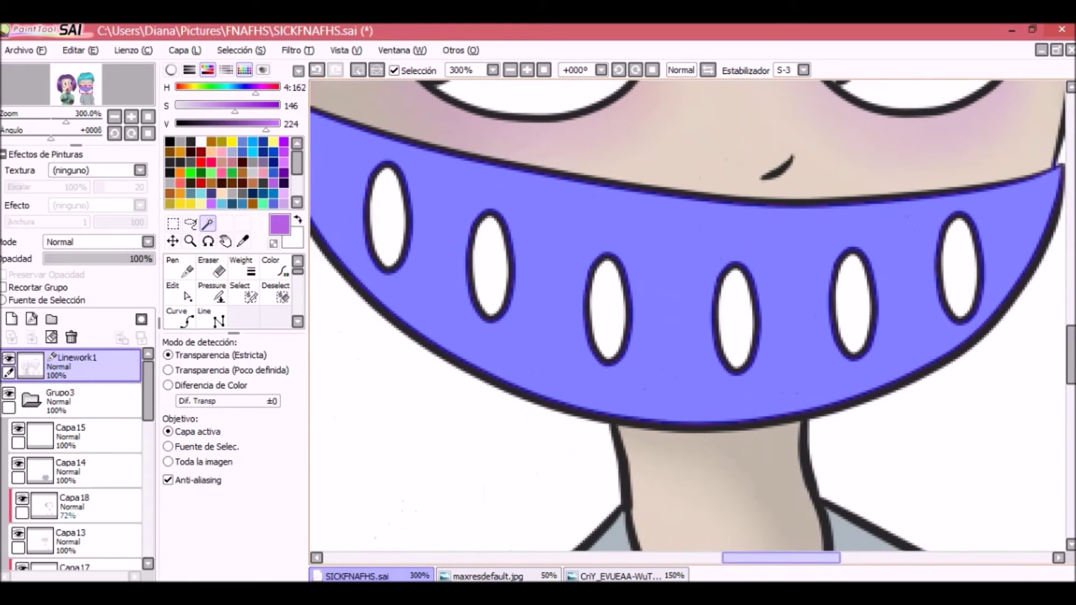
Step: Check the mask colour in CriY_EVUEAA-WuT.jpg, paint the selected mask grey with value 166 on Capa14, and clear the selection
{"action": "left_click", "coordinate": [625, 575]}
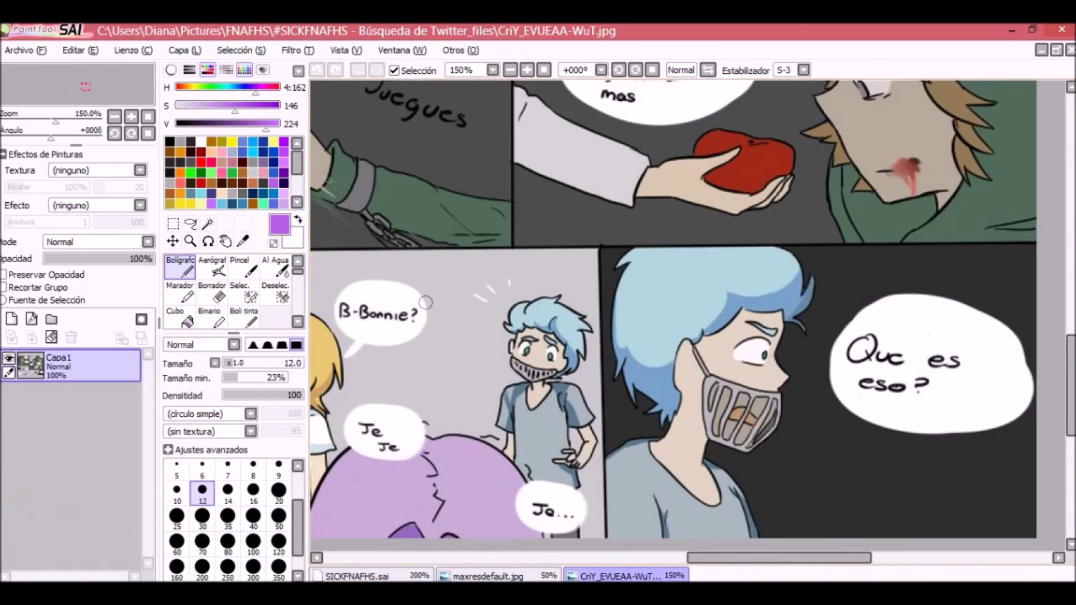
{"action": "left_click", "coordinate": [355, 575]}
{"action": "left_click", "coordinate": [179, 267]}
{"action": "left_click_drag", "start_coordinate": [459, 364], "coordinate": [896, 358]}
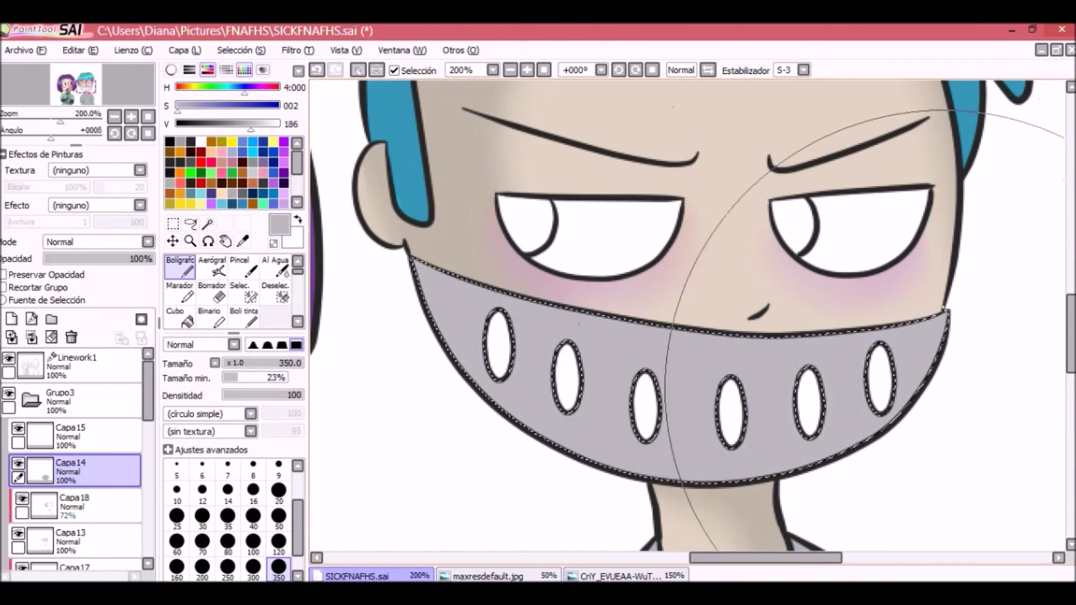
{"action": "key", "text": "ctrl+d"}
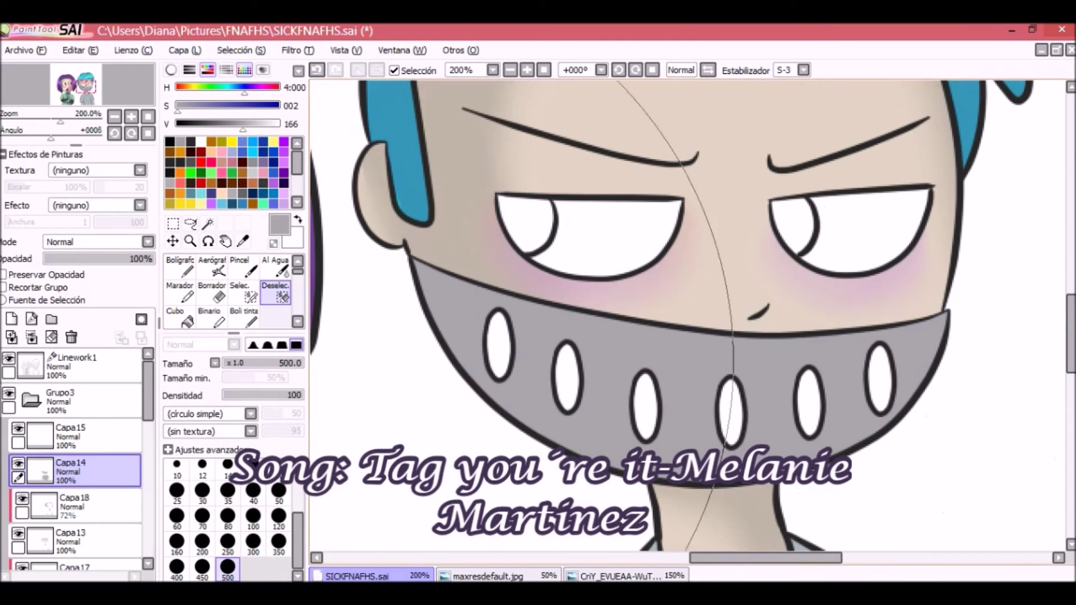
Step: Select the six oval slots of the mask with the magic wand on Linework1 and sample the shaded skin colour
{"action": "left_click", "coordinate": [73, 364]}
{"action": "left_click", "coordinate": [207, 223]}
{"action": "left_click", "coordinate": [498, 339]}
{"action": "left_click", "coordinate": [567, 378]}
{"action": "left_click", "coordinate": [645, 407]}
{"action": "key", "text": "alt"}
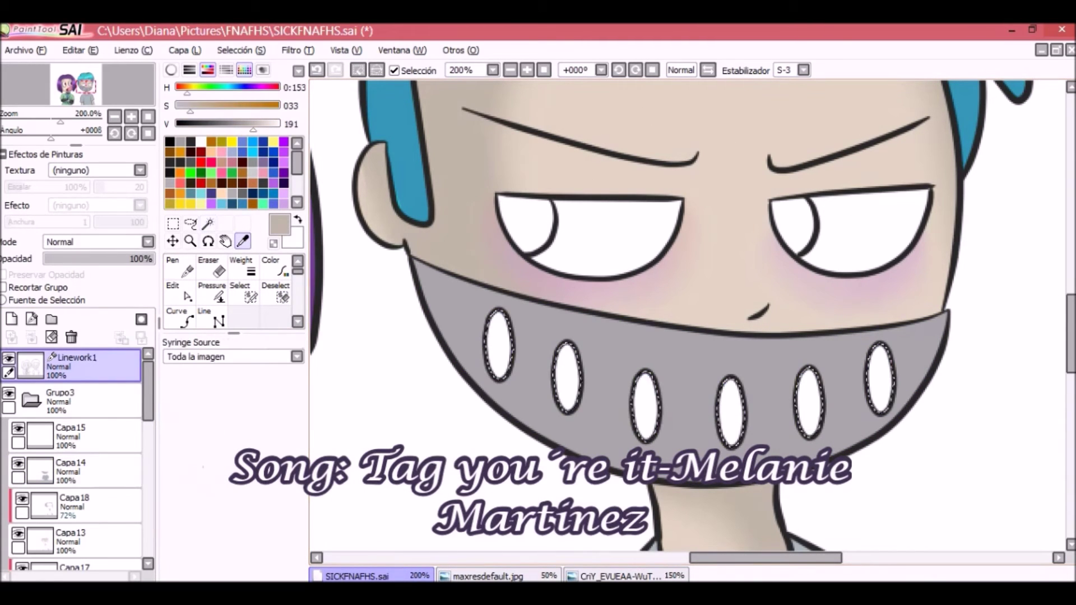
Step: Fill the six mask slots on Capa14 with a dark grey-brown of value 106, and clear the selection
{"action": "left_click", "coordinate": [73, 470]}
{"action": "left_click", "coordinate": [180, 268]}
{"action": "mouse_move", "coordinate": [496, 342]}
{"action": "left_mouse_down"}
{"action": "mouse_move", "coordinate": [566, 381]}
{"action": "mouse_move", "coordinate": [443, 369]}
{"action": "mouse_move", "coordinate": [729, 386]}
{"action": "left_mouse_up"}
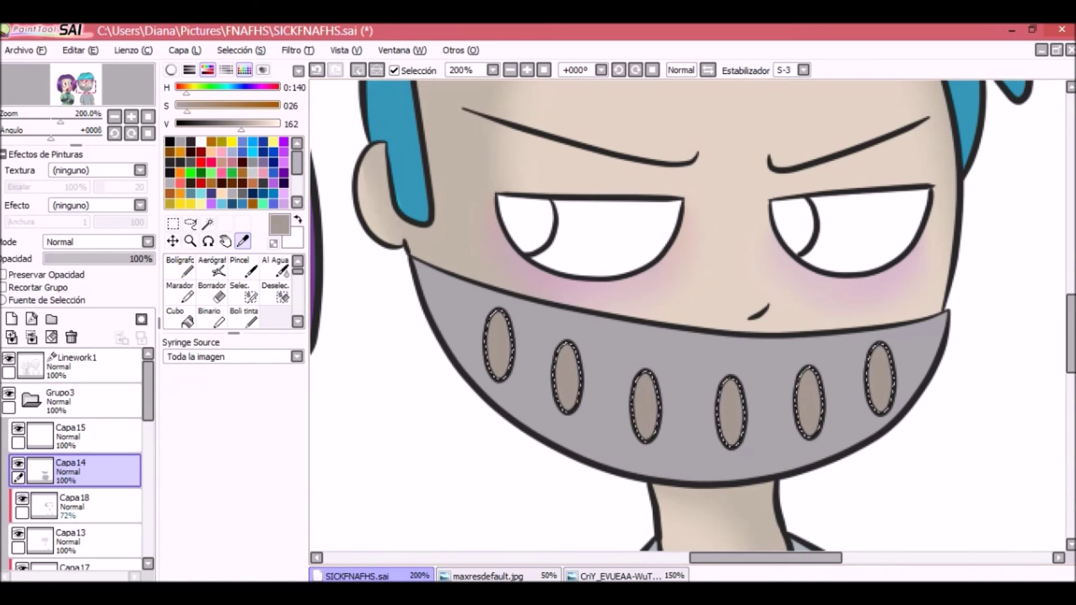
{"action": "left_click", "coordinate": [784, 437], "text": "alt"}
{"action": "left_click_drag", "start_coordinate": [240, 129], "coordinate": [218, 130]}
{"action": "mouse_move", "coordinate": [498, 344]}
{"action": "left_mouse_down"}
{"action": "mouse_move", "coordinate": [567, 378]}
{"action": "mouse_move", "coordinate": [808, 403]}
{"action": "mouse_move", "coordinate": [644, 406]}
{"action": "left_mouse_up"}
{"action": "key", "text": "ctrl+d"}
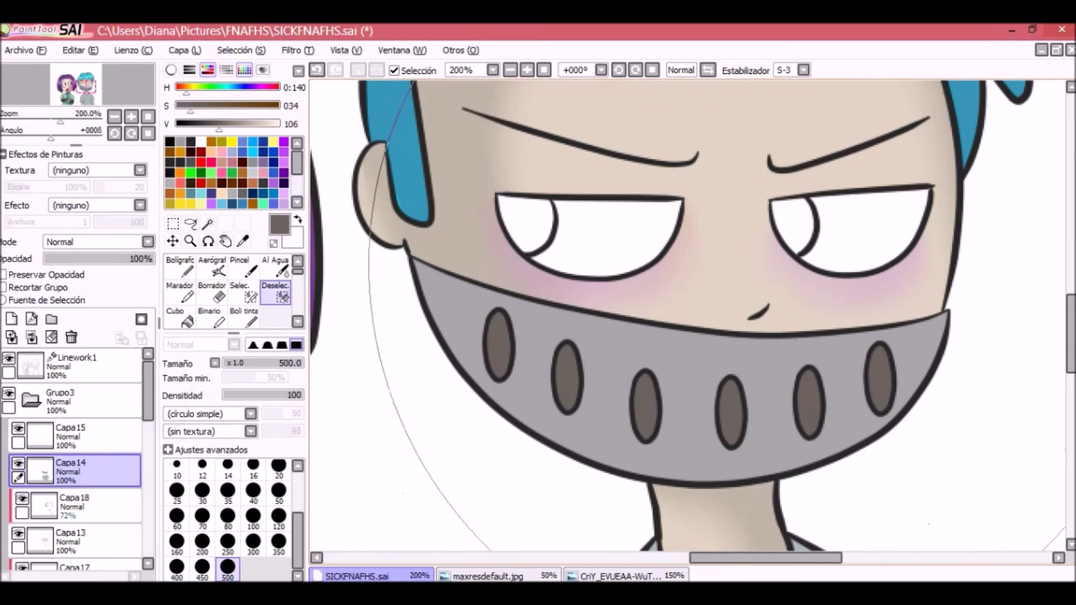
Step: Add a new layer clipped to Capa14 and paint a black shadow along the mask's lower-left edge with a size 80 pen
{"action": "key", "text": "w"}
{"action": "key", "text": "ctrl+shift+n"}
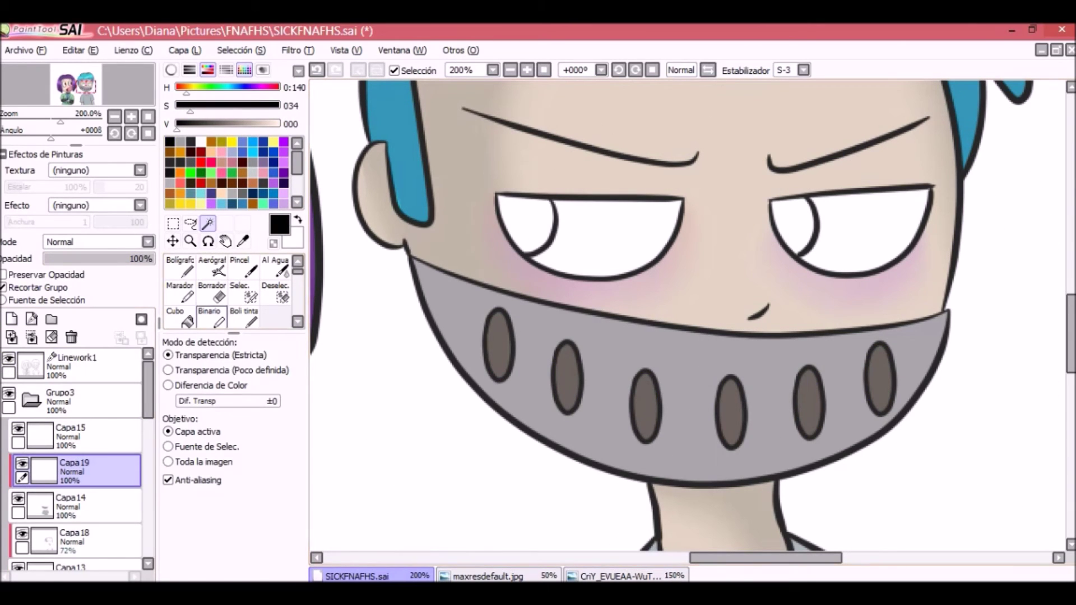
{"action": "key", "text": "n"}
{"action": "mouse_move", "coordinate": [420, 255]}
{"action": "left_mouse_down"}
{"action": "mouse_move", "coordinate": [570, 482]}
{"action": "mouse_move", "coordinate": [592, 463]}
{"action": "mouse_move", "coordinate": [478, 278]}
{"action": "mouse_move", "coordinate": [576, 456]}
{"action": "left_mouse_up"}
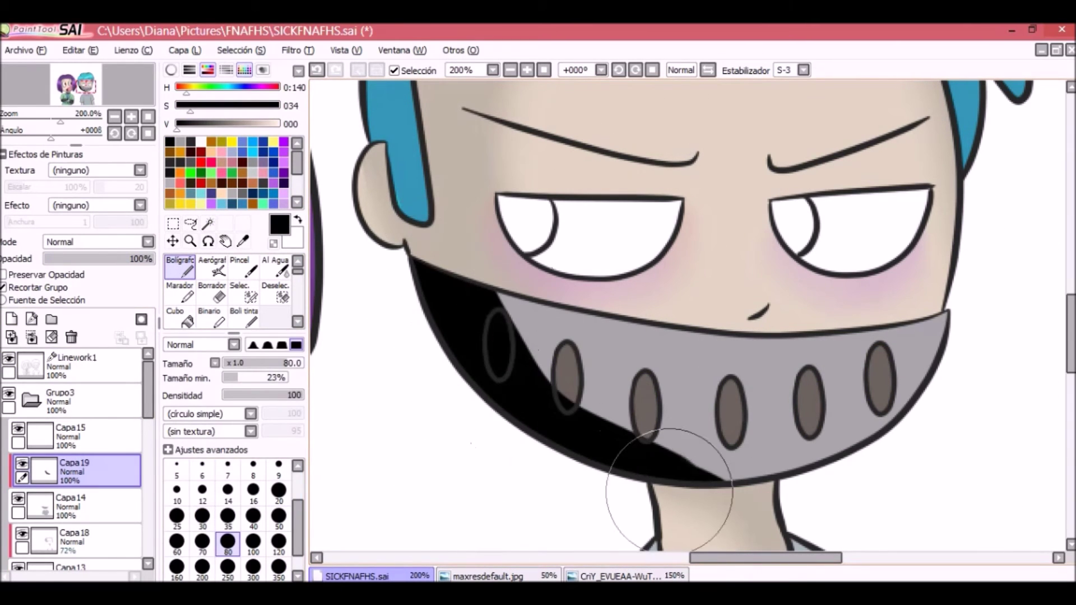
{"action": "scroll", "coordinate": [577, 456], "scroll_direction": "down", "scroll_amount": 5}
{"action": "left_click_drag", "start_coordinate": [594, 342], "coordinate": [634, 315]}
{"action": "key", "text": "e"}
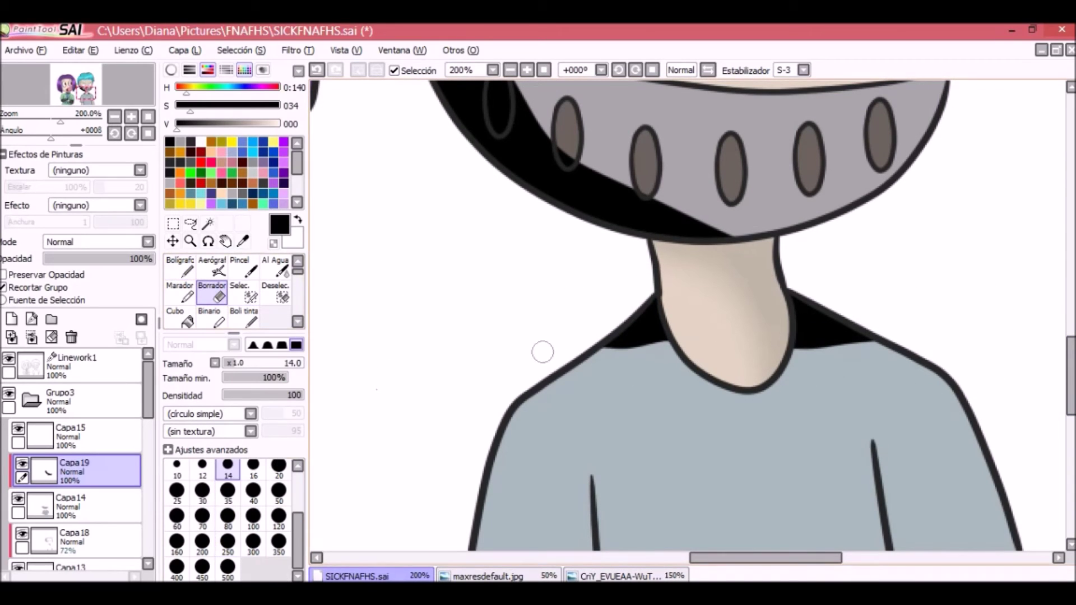
{"action": "left_click_drag", "start_coordinate": [593, 400], "coordinate": [773, 257]}
{"action": "scroll", "coordinate": [774, 257], "scroll_direction": "up", "scroll_amount": 3}
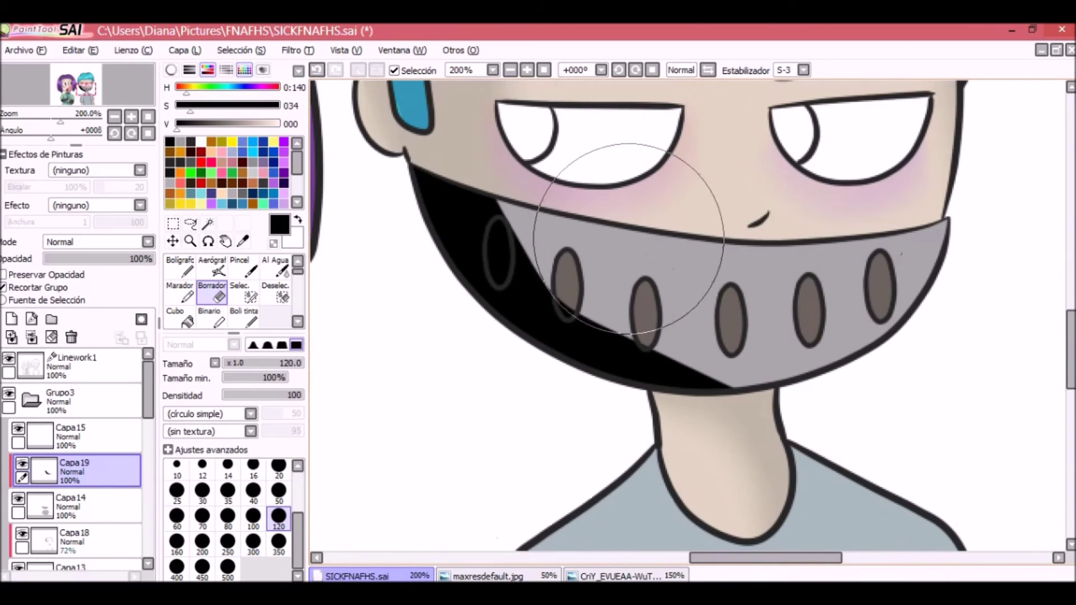
Step: Paint black shadows with a size 35 pen along both sides of the shirt's torso and on the inner parts of both sleeves
{"action": "key", "text": "n"}
{"action": "scroll", "coordinate": [1051, 336], "scroll_direction": "down", "scroll_amount": 5}
{"action": "left_click_drag", "start_coordinate": [586, 174], "coordinate": [631, 474]}
{"action": "left_click_drag", "start_coordinate": [877, 134], "coordinate": [931, 302]}
{"action": "left_click_drag", "start_coordinate": [874, 173], "coordinate": [911, 473]}
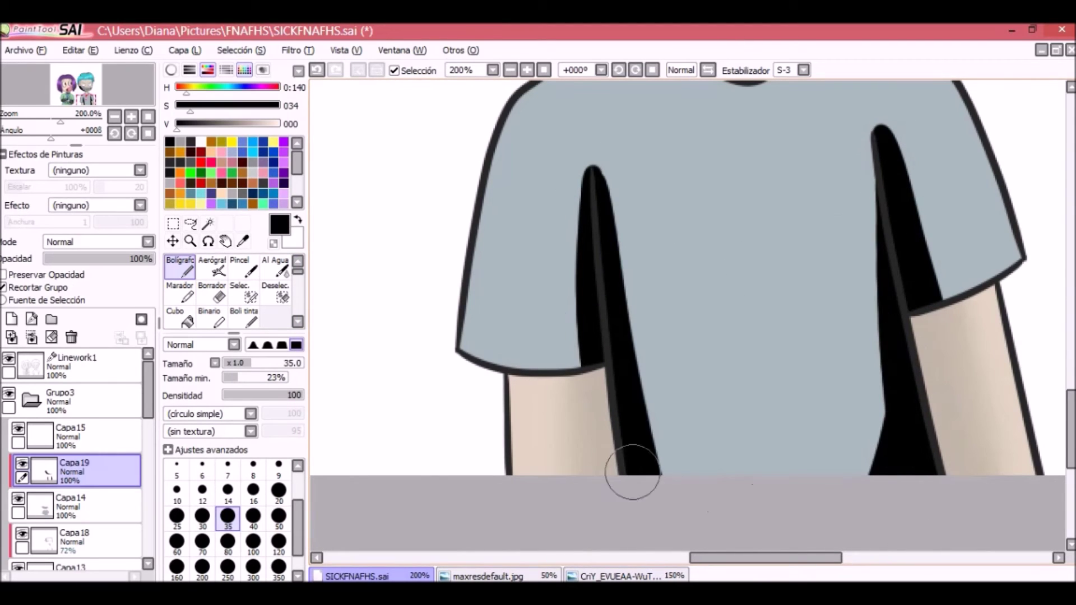
{"action": "scroll", "coordinate": [632, 472], "scroll_direction": "up", "scroll_amount": 3}
{"action": "scroll", "coordinate": [633, 472], "scroll_direction": "down", "scroll_amount": 1}
{"action": "left_click_drag", "start_coordinate": [580, 372], "coordinate": [568, 442]}
{"action": "left_click_drag", "start_coordinate": [897, 265], "coordinate": [985, 350]}
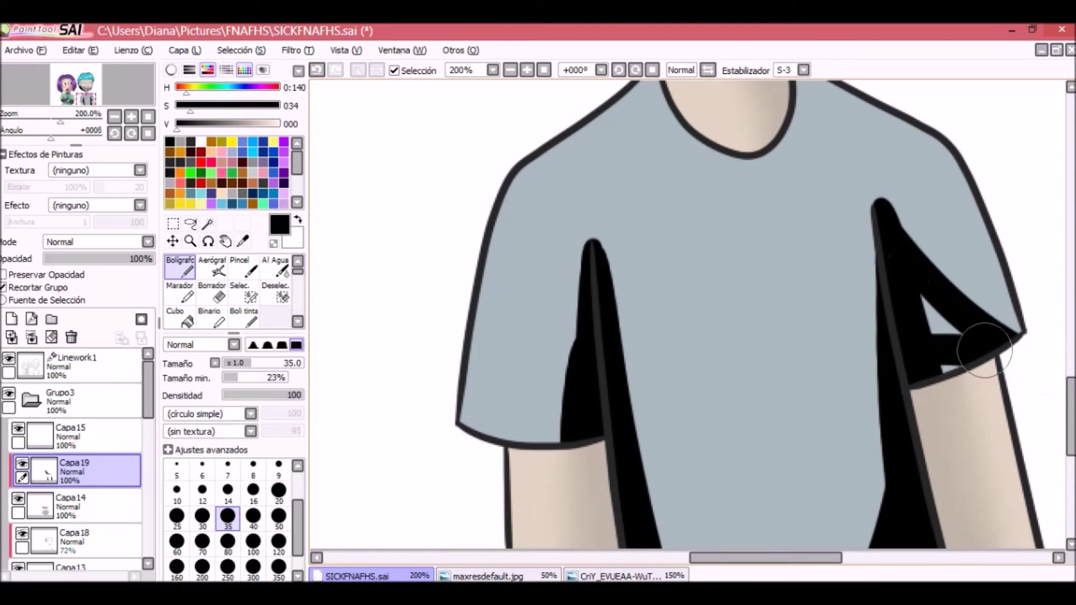
Step: Paint black shadows on the shirt's shoulders beside the neck and blend them with Desenf. at size 40
{"action": "scroll", "coordinate": [737, 310], "scroll_direction": "up", "scroll_amount": 4}
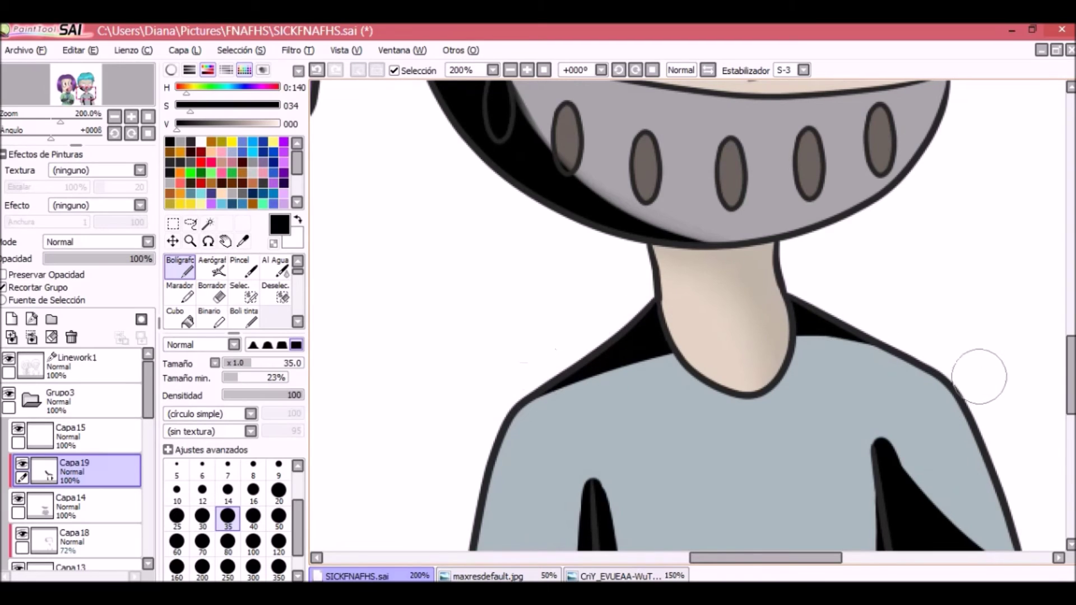
{"action": "key", "text": "b"}
{"action": "left_click_drag", "start_coordinate": [653, 339], "coordinate": [548, 396]}
{"action": "mouse_move", "coordinate": [795, 306]}
{"action": "left_mouse_down"}
{"action": "mouse_move", "coordinate": [897, 353]}
{"action": "mouse_move", "coordinate": [792, 313]}
{"action": "left_mouse_up"}
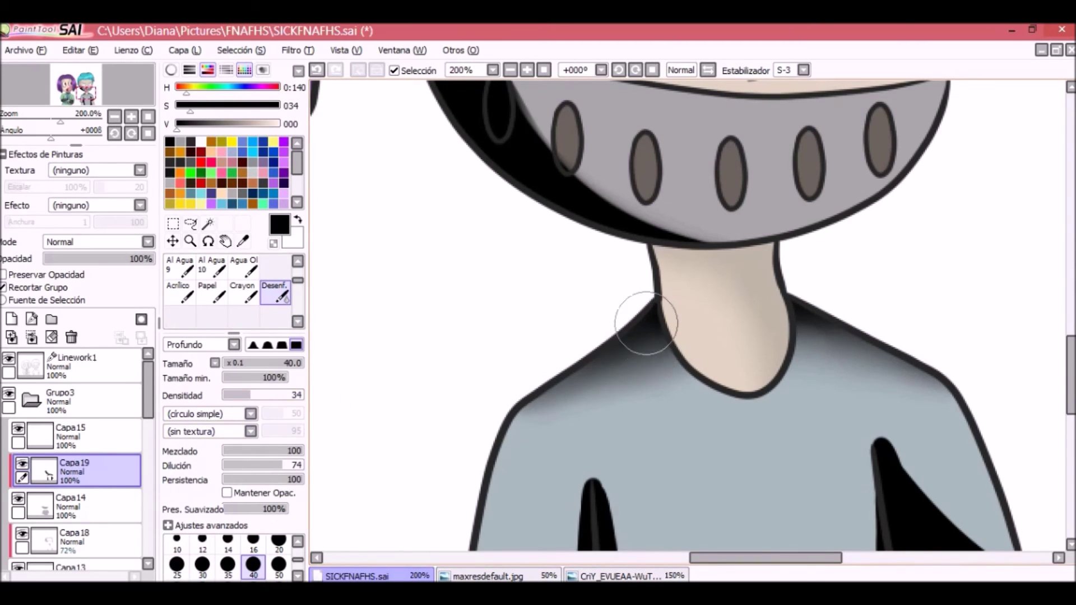
Step: Blend the black shadows on the shirt's torso and sleeves with Desenf. at size 40, and set Capa19's opacity to 48%
{"action": "scroll", "coordinate": [1054, 368], "scroll_direction": "down", "scroll_amount": 4}
{"action": "mouse_move", "coordinate": [589, 235]}
{"action": "left_mouse_down"}
{"action": "mouse_move", "coordinate": [569, 355]}
{"action": "mouse_move", "coordinate": [610, 230]}
{"action": "mouse_move", "coordinate": [639, 504]}
{"action": "mouse_move", "coordinate": [599, 376]}
{"action": "left_mouse_up"}
{"action": "left_click_drag", "start_coordinate": [865, 230], "coordinate": [916, 545]}
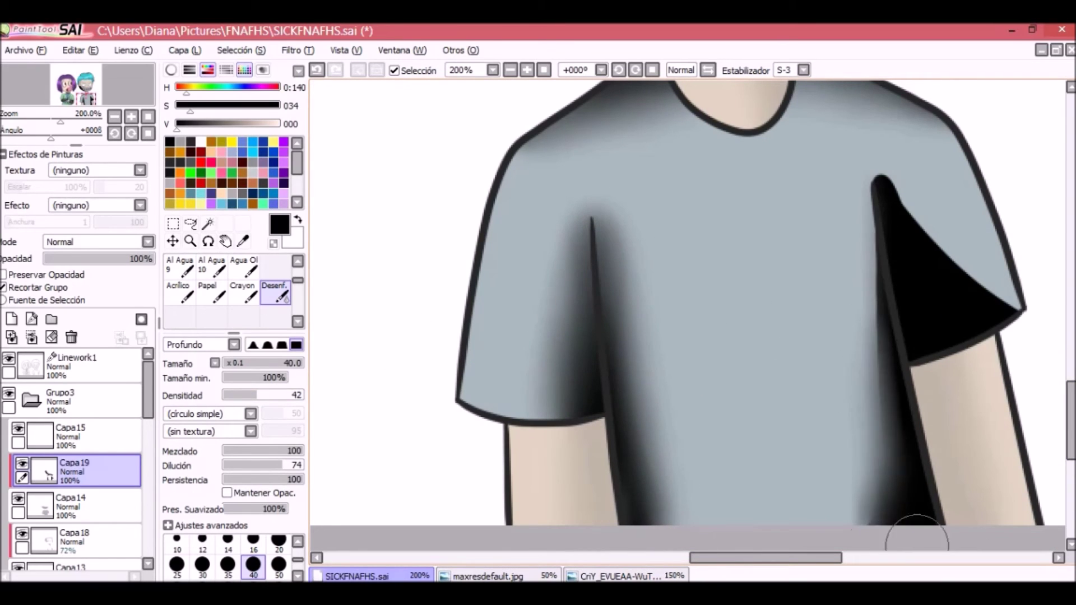
{"action": "left_click_drag", "start_coordinate": [884, 338], "coordinate": [852, 264]}
{"action": "left_click_drag", "start_coordinate": [885, 191], "coordinate": [970, 278]}
{"action": "left_click_drag", "start_coordinate": [908, 161], "coordinate": [896, 332]}
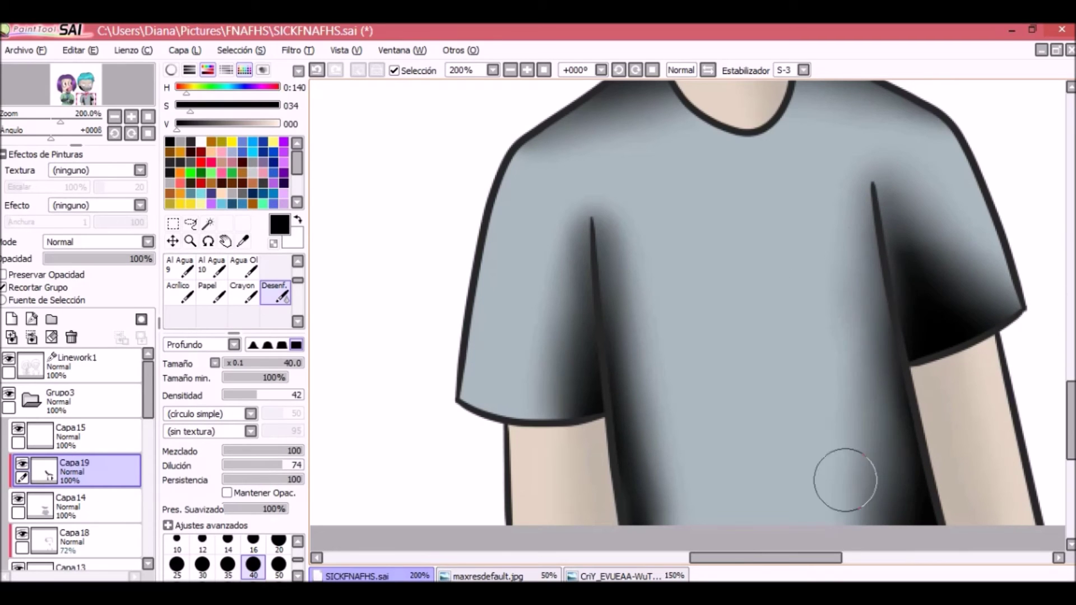
{"action": "mouse_move", "coordinate": [149, 258]}
{"action": "left_mouse_down"}
{"action": "mouse_move", "coordinate": [79, 258]}
{"action": "mouse_move", "coordinate": [92, 259]}
{"action": "left_mouse_up"}
{"action": "scroll", "coordinate": [482, 170], "scroll_direction": "down", "scroll_amount": 4}
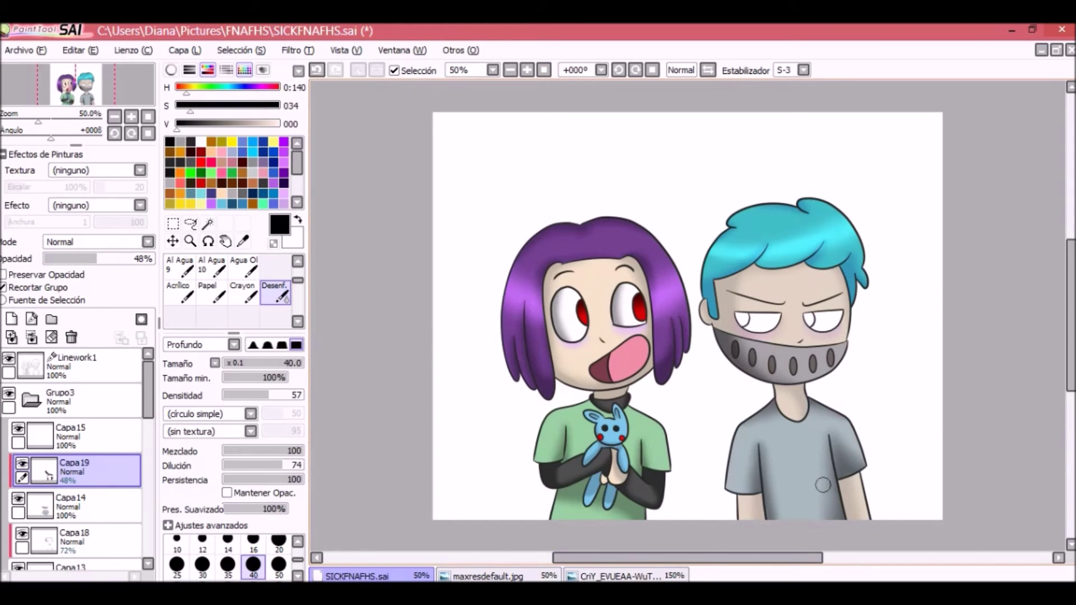
Step: Select the masked character's eye whites from Linework1, paint blended grey shading of value 158 on Capa15, and clear the selection
{"action": "left_click", "coordinate": [84, 365]}
{"action": "left_click", "coordinate": [208, 223]}
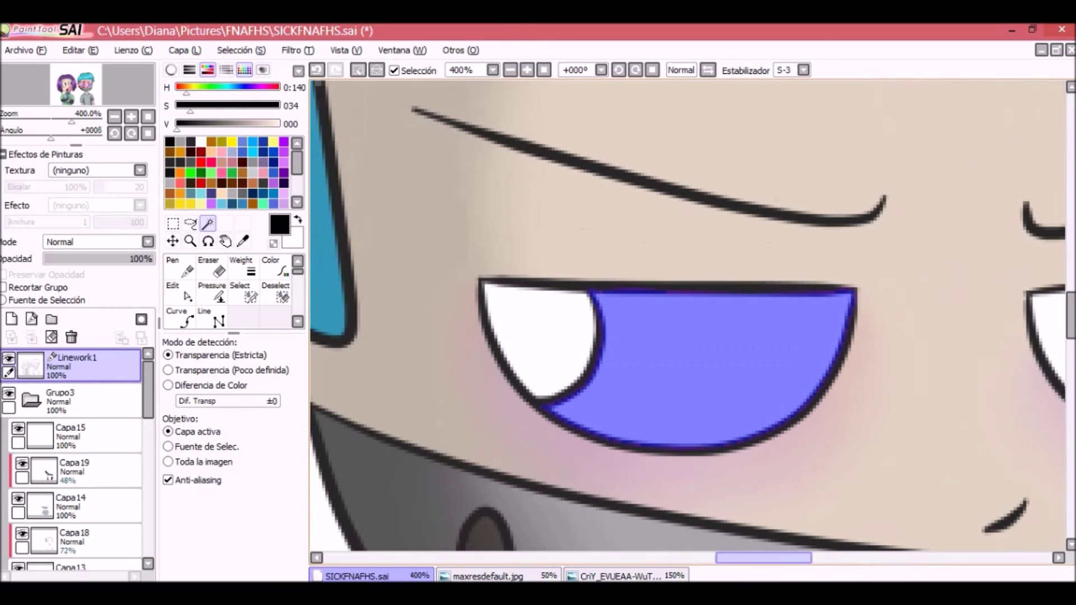
{"action": "left_click", "coordinate": [84, 436]}
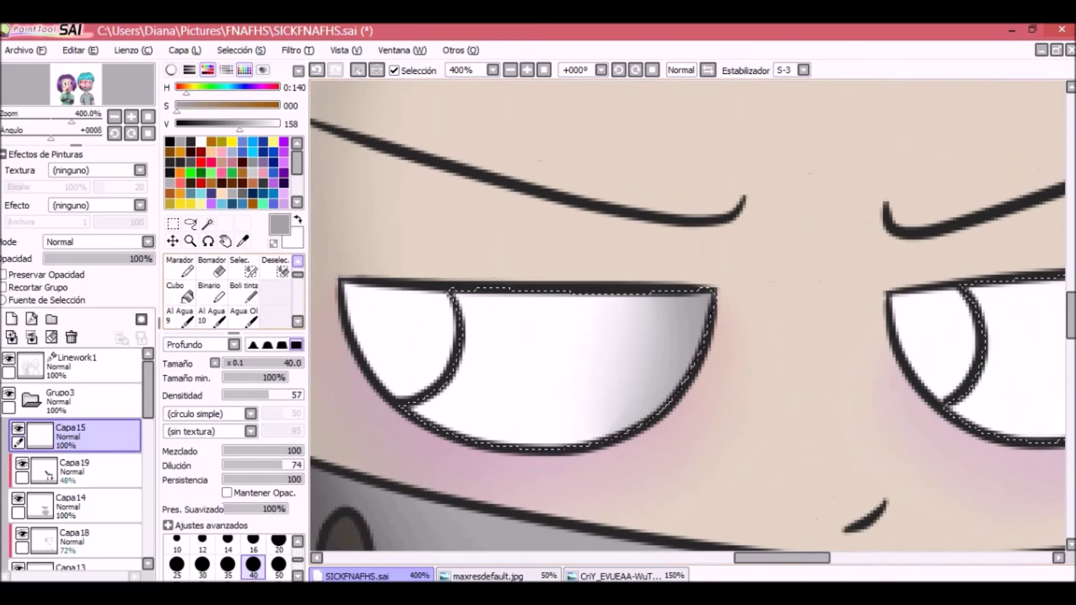
{"action": "key", "text": "ctrl+d"}
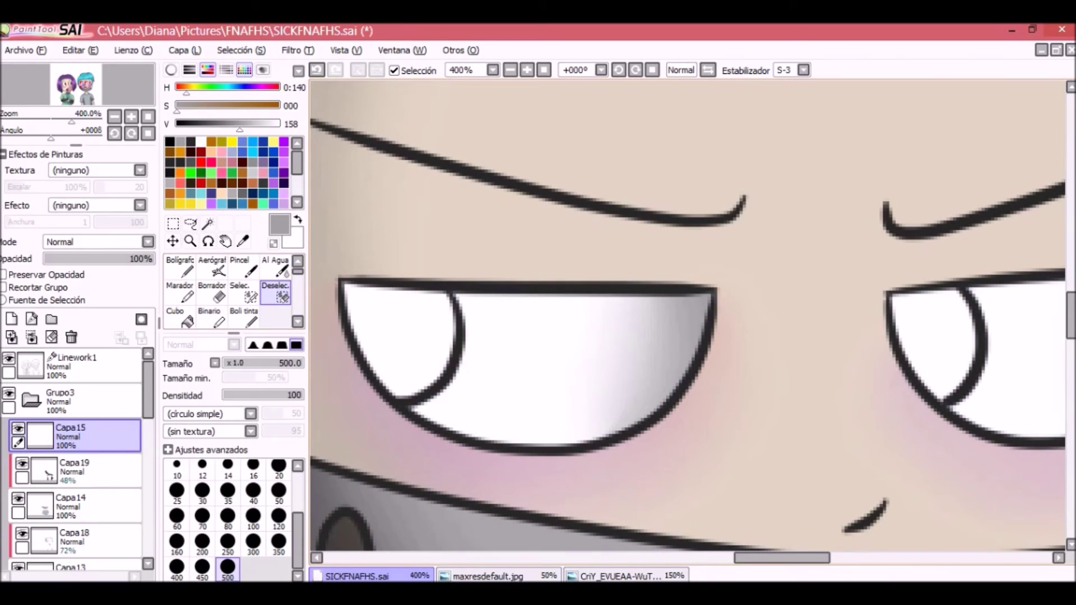
Step: Add a new layer above Capa15 and select both of the masked character's irises from the Linework1 outlines
{"action": "left_click", "coordinate": [12, 319]}
{"action": "left_click", "coordinate": [208, 223]}
{"action": "left_click", "coordinate": [392, 331]}
{"action": "left_click", "coordinate": [73, 364]}
{"action": "left_click", "coordinate": [392, 331]}
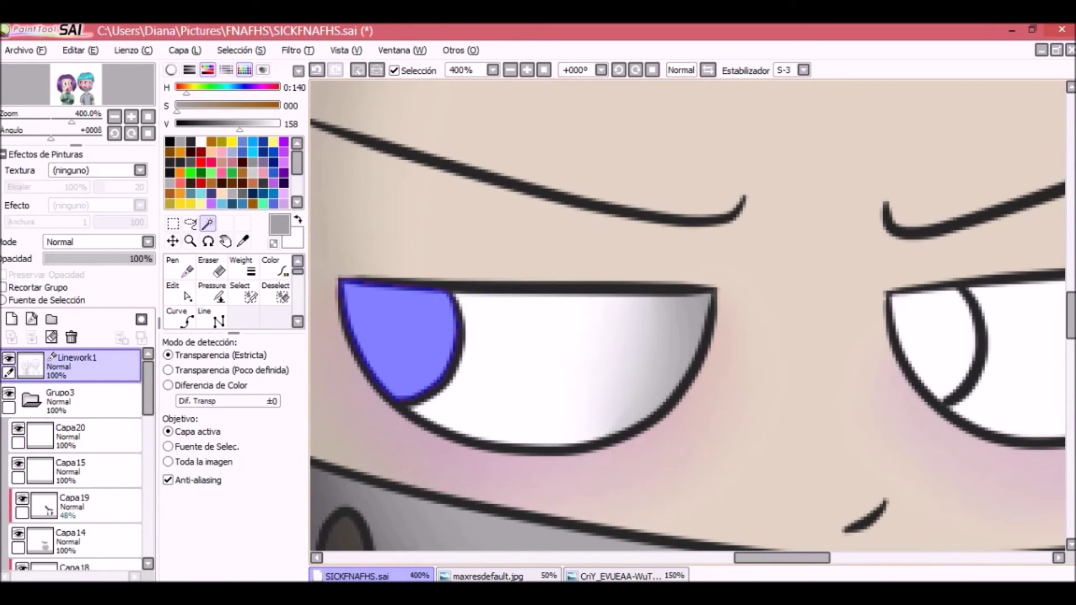
{"action": "scroll", "coordinate": [688, 320], "scroll_direction": "right", "scroll_amount": 5}
{"action": "left_click", "coordinate": [577, 348]}
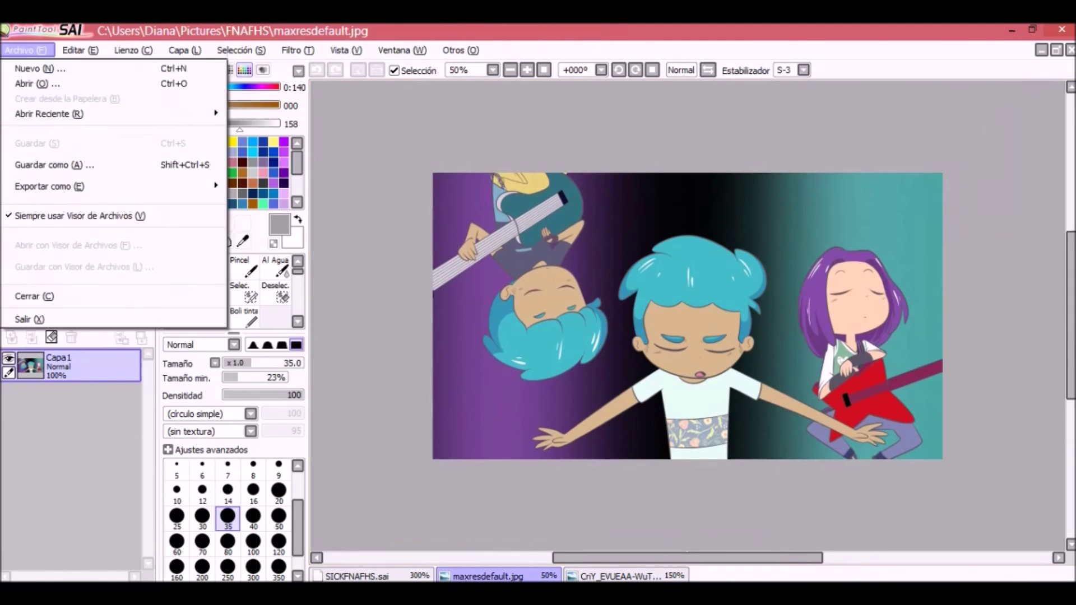
Step: Open the reference image images (20).jpg and pick the green of the character's iris
{"action": "key", "text": "o"}
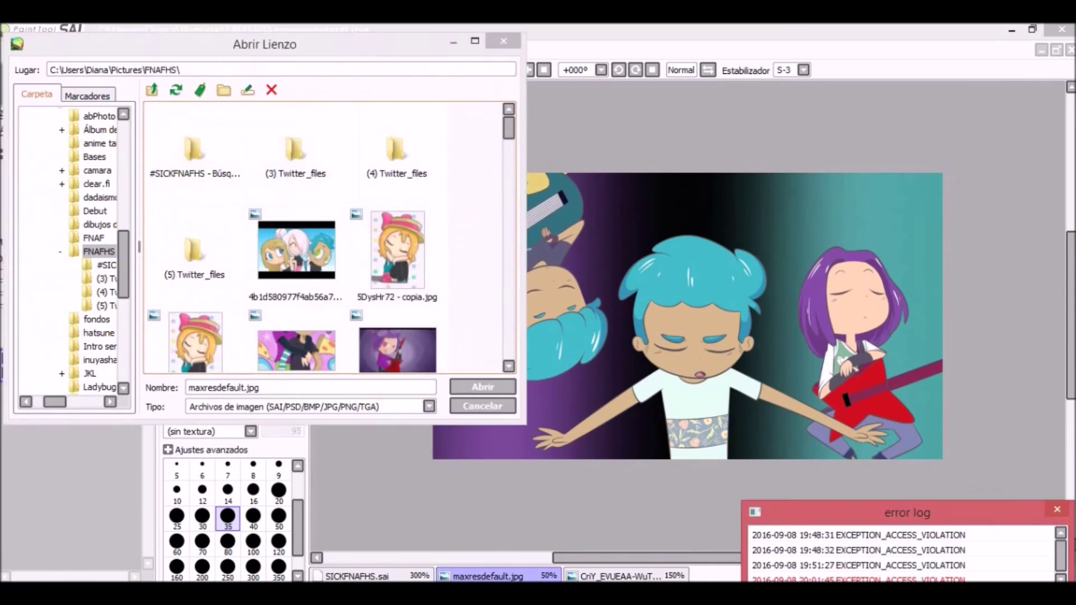
{"action": "scroll", "coordinate": [330, 238], "scroll_direction": "down", "scroll_amount": 15}
{"action": "scroll", "coordinate": [331, 239], "scroll_direction": "up", "scroll_amount": 2}
{"action": "left_click", "coordinate": [196, 175]}
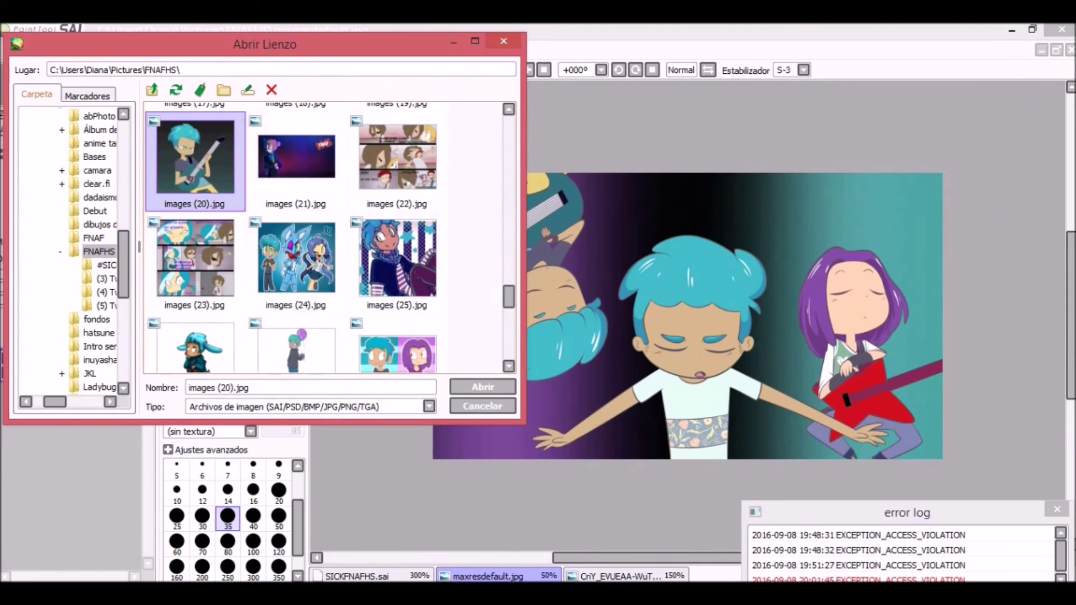
{"action": "double_click", "coordinate": [196, 175]}
{"action": "scroll", "coordinate": [643, 120], "scroll_direction": "up", "scroll_amount": 4}
{"action": "key", "text": "alt"}
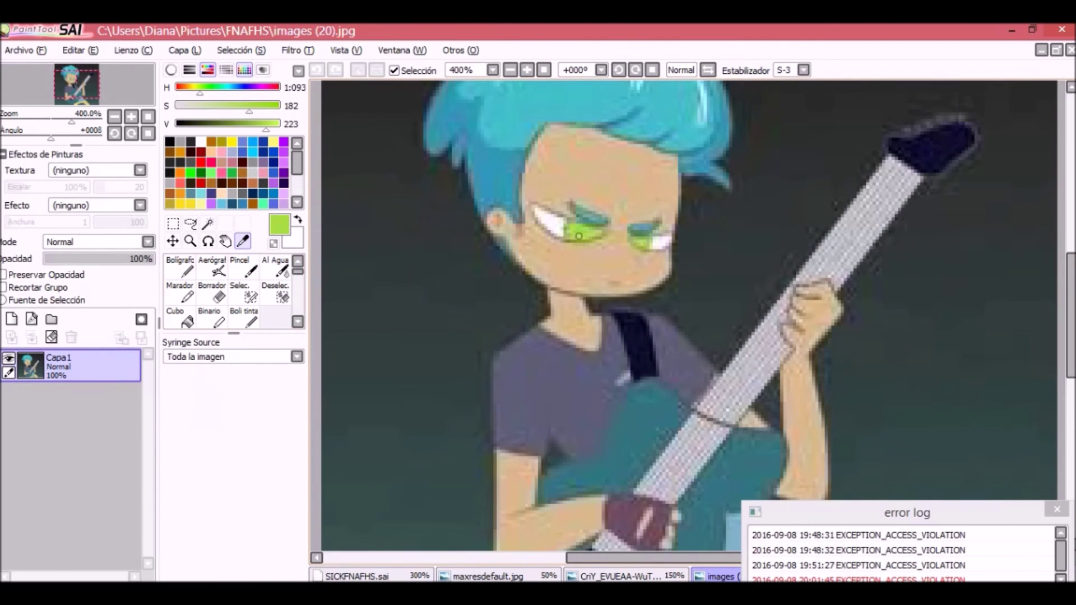
Step: Return to SICKFNAFHS.sai and fill both selected irises on Capa20 with the green of hue 93, saturation 182, value 223
{"action": "left_click", "coordinate": [357, 576]}
{"action": "left_click_drag", "start_coordinate": [387, 300], "coordinate": [440, 358]}
{"action": "left_click_drag", "start_coordinate": [785, 305], "coordinate": [829, 364]}
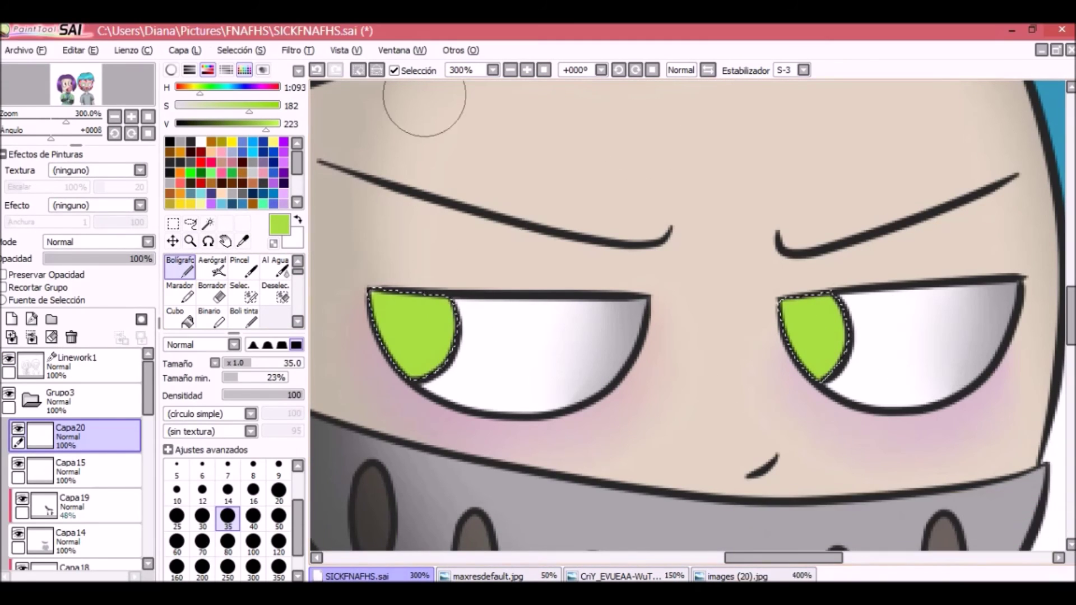
Step: Pick the iris green (73, 205, 210) from reference 4b1d580977f4ab56a7c86a7cfbb77490.jpg and refill both irises in SICKFNAFHS.sai with it
{"action": "key", "text": "ctrl+o"}
{"action": "left_click", "coordinate": [291, 245]}
{"action": "double_click", "coordinate": [291, 244]}
{"action": "key", "text": "alt"}
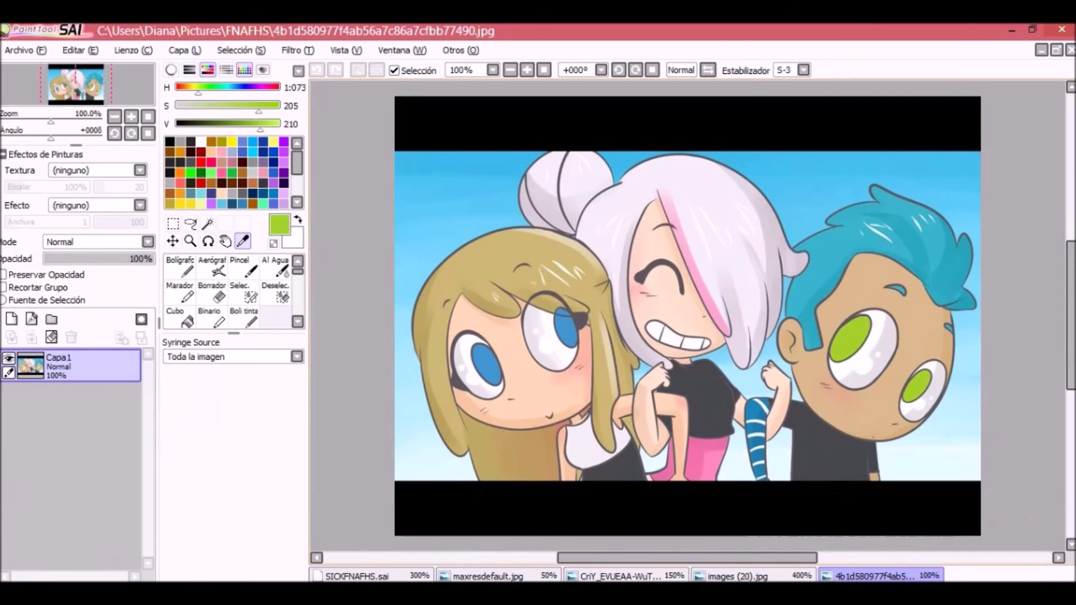
{"action": "left_click", "coordinate": [357, 576]}
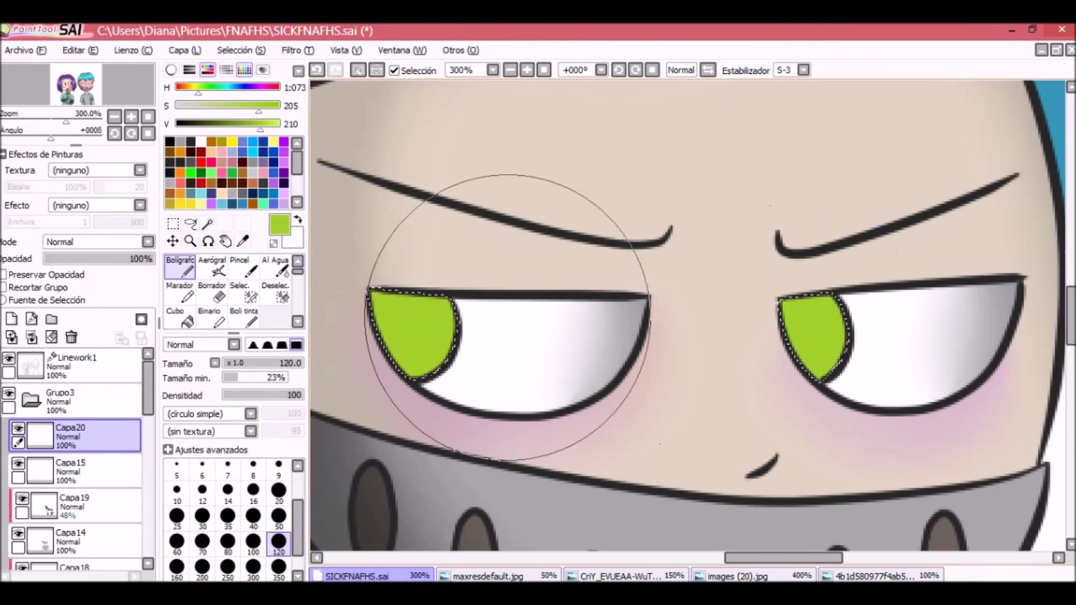
Step: Paint the upper part of the first iris in green of value 170 and its top edge in value 90 at size 30
{"action": "scroll", "coordinate": [456, 252], "scroll_direction": "up", "scroll_amount": 1}
{"action": "left_click", "coordinate": [202, 515]}
{"action": "left_click_drag", "start_coordinate": [260, 123], "coordinate": [244, 124]}
{"action": "left_click_drag", "start_coordinate": [650, 314], "coordinate": [557, 294]}
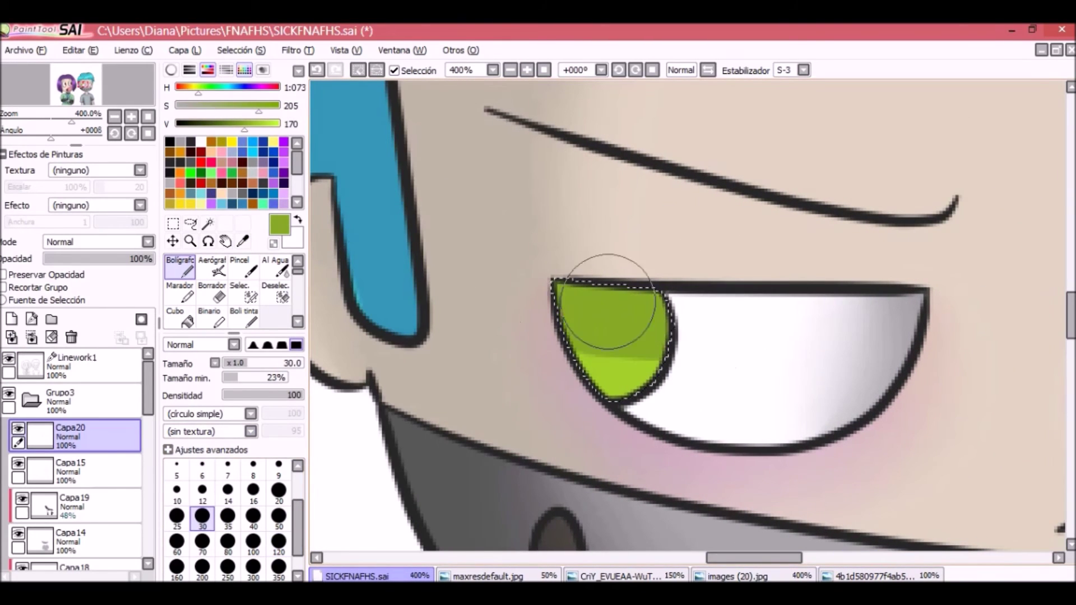
{"action": "left_click_drag", "start_coordinate": [661, 331], "coordinate": [565, 332]}
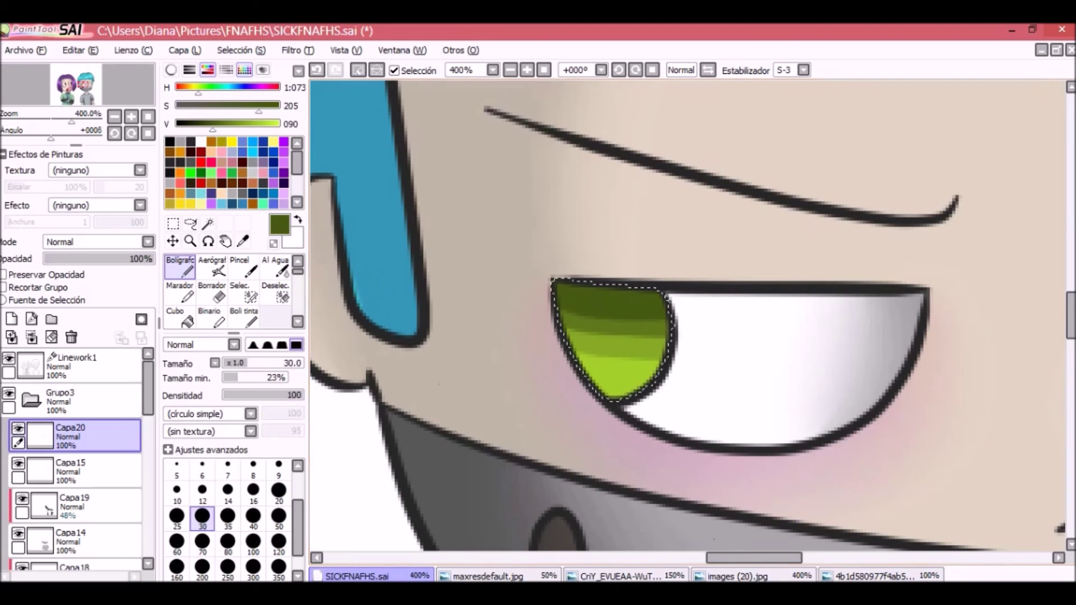
Step: Paint matching darker green bands on the other iris, using value 170 for the upper part and 120 near the top
{"action": "left_click", "coordinate": [606, 373], "text": "alt"}
{"action": "scroll", "coordinate": [618, 306], "scroll_direction": "right", "scroll_amount": 5}
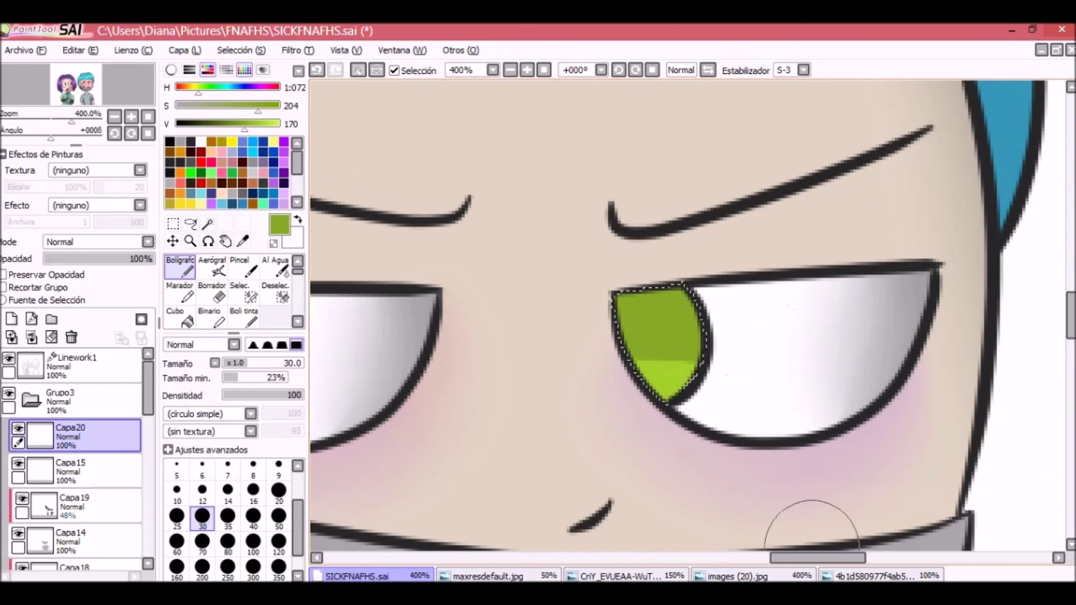
{"action": "scroll", "coordinate": [813, 521], "scroll_direction": "left", "scroll_amount": 5}
{"action": "left_click_drag", "start_coordinate": [245, 123], "coordinate": [224, 123]}
{"action": "mouse_move", "coordinate": [905, 317]}
{"action": "left_mouse_down"}
{"action": "mouse_move", "coordinate": [987, 342]}
{"action": "mouse_move", "coordinate": [923, 305]}
{"action": "mouse_move", "coordinate": [969, 306]}
{"action": "left_mouse_up"}
{"action": "left_click", "coordinate": [930, 305], "text": "alt"}
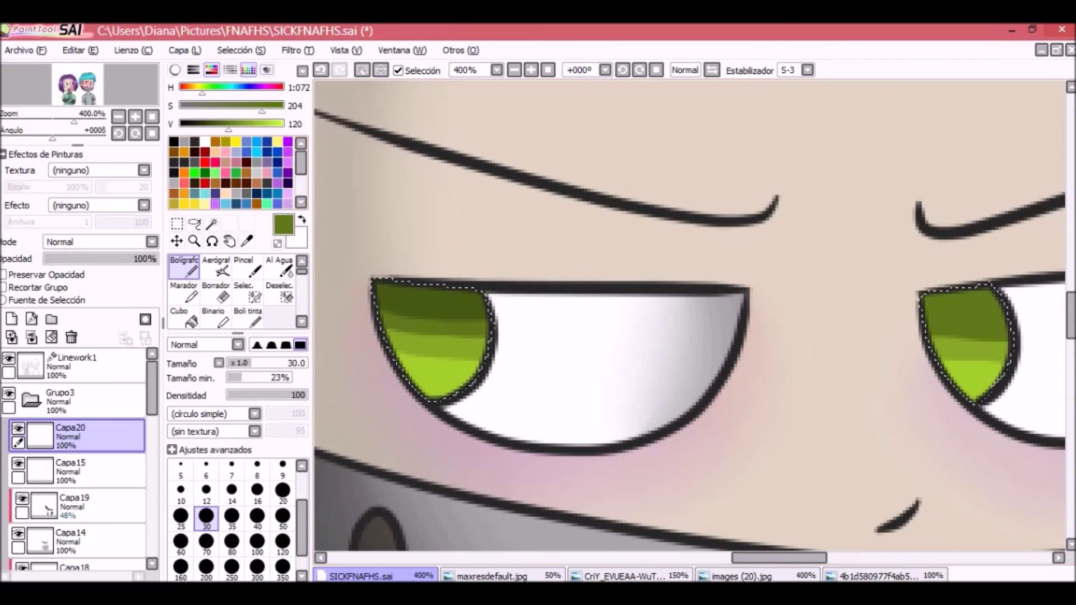
Step: Blend the green bands in both irises with Desenf. at size 12, and clear the selection
{"action": "scroll", "coordinate": [279, 303], "scroll_direction": "down", "scroll_amount": 2}
{"action": "left_click", "coordinate": [278, 316]}
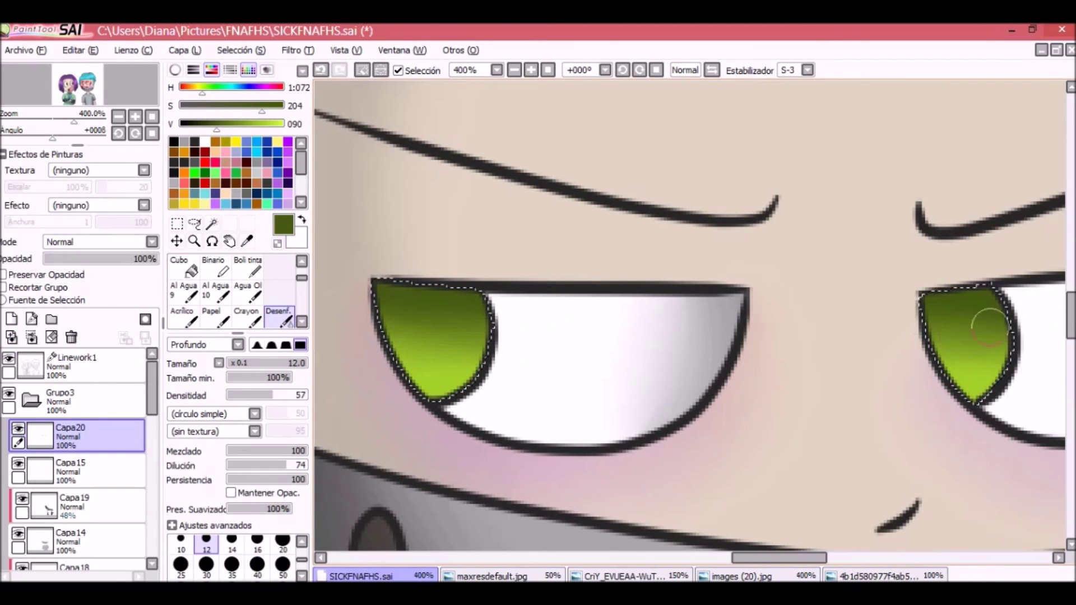
{"action": "left_click", "coordinate": [548, 70]}
{"action": "scroll", "coordinate": [278, 291], "scroll_direction": "up", "scroll_amount": 2}
{"action": "left_click", "coordinate": [279, 291]}
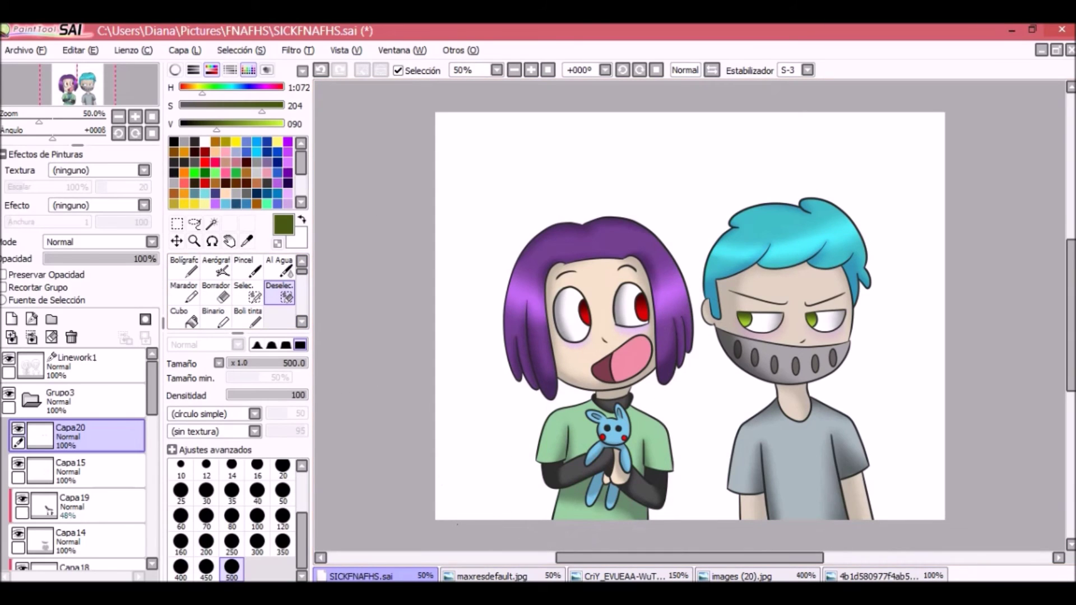
Step: Collapse the character groups and set up a background group of four empty layers beneath Grupo1
{"action": "left_click", "coordinate": [31, 399]}
{"action": "left_click", "coordinate": [31, 469]}
{"action": "left_click", "coordinate": [70, 504]}
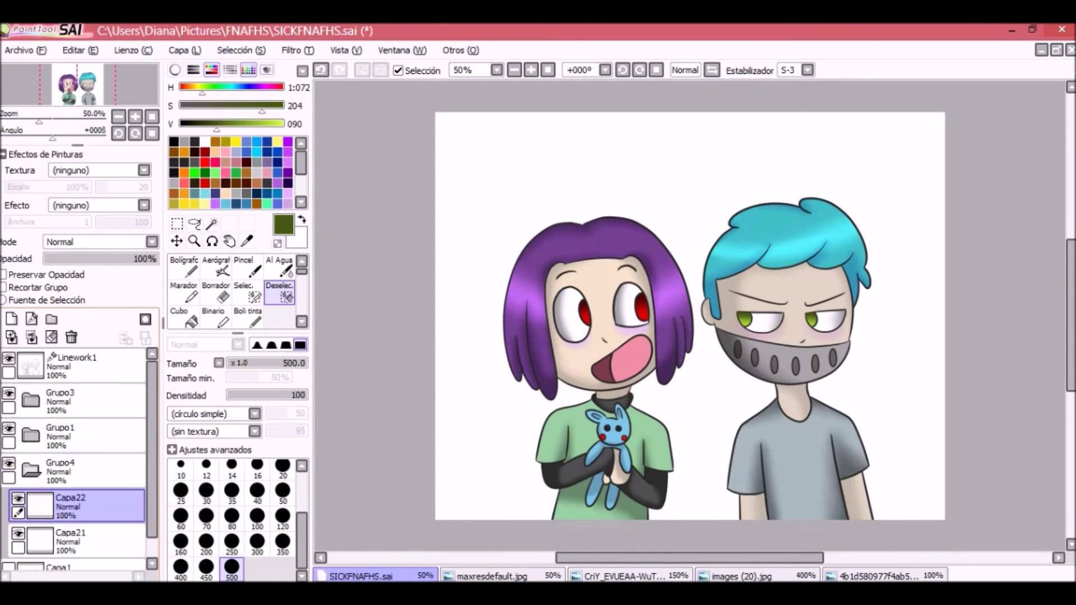
{"action": "scroll", "coordinate": [75, 460], "scroll_direction": "down", "scroll_amount": 2}
{"action": "left_click", "coordinate": [70, 551]}
Step: Fill the background layer Capa21 with slate blue of hue 207, saturation 88, value 130
{"action": "left_click", "coordinate": [183, 267]}
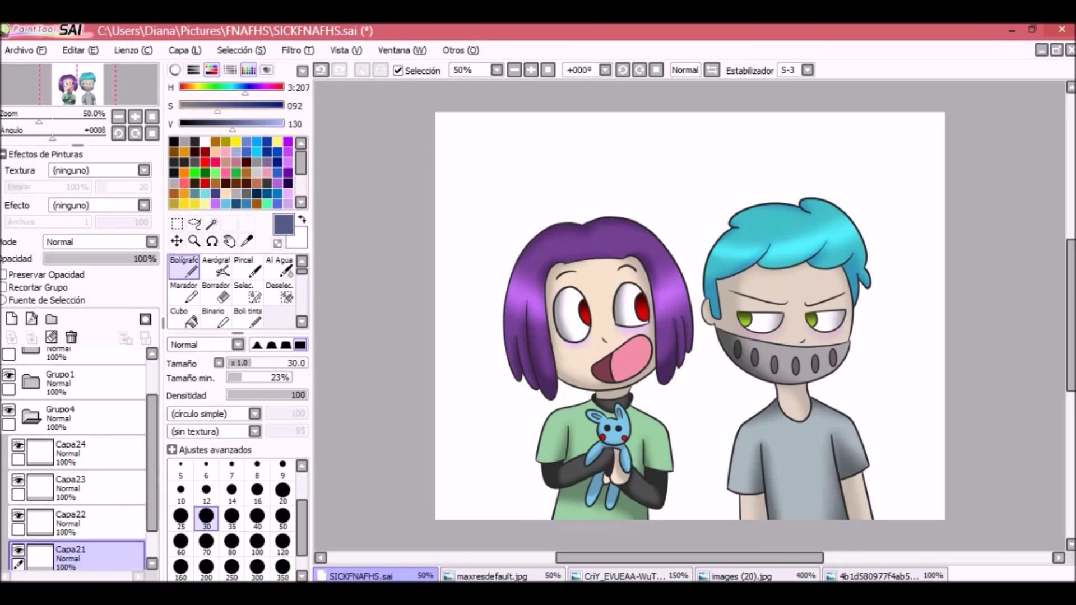
{"action": "left_click", "coordinate": [190, 317]}
{"action": "left_click", "coordinate": [465, 168]}
Step: Set the pen's brush shape to Colcha and its size to 250
{"action": "left_click", "coordinate": [184, 267]}
{"action": "left_click", "coordinate": [255, 414]}
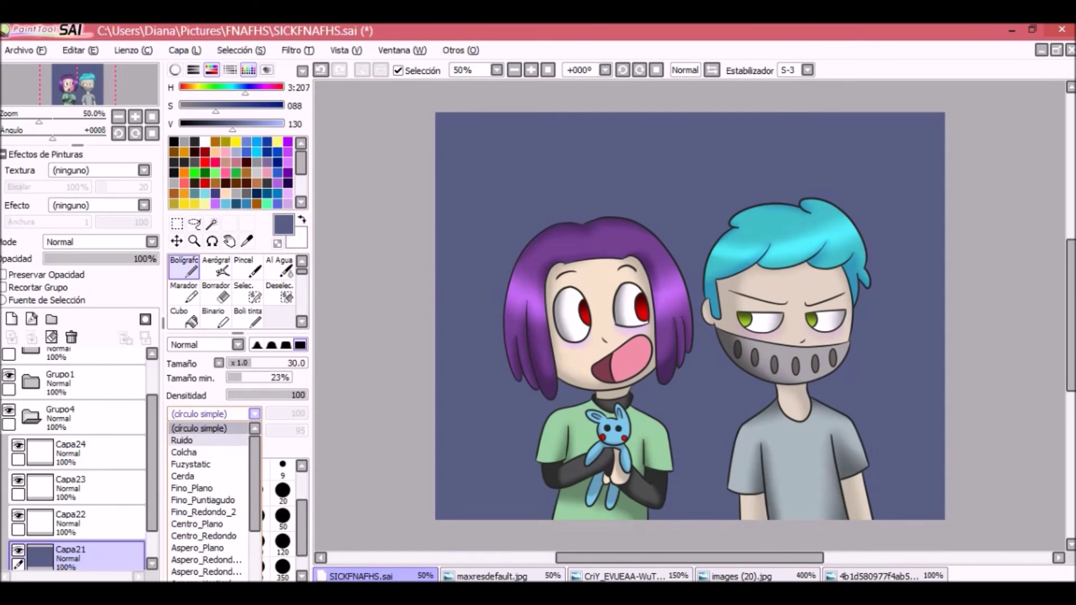
{"action": "left_click", "coordinate": [190, 455]}
{"action": "left_click", "coordinate": [232, 567]}
Step: Paint rough dark blue patches of value 84 across Capa21 and start blending them with Desenf. at size 80
{"action": "mouse_move", "coordinate": [476, 146]}
{"action": "left_mouse_down"}
{"action": "mouse_move", "coordinate": [673, 252]}
{"action": "mouse_move", "coordinate": [481, 384]}
{"action": "mouse_move", "coordinate": [348, 312]}
{"action": "left_mouse_up"}
{"action": "scroll", "coordinate": [236, 292], "scroll_direction": "down", "scroll_amount": 2}
{"action": "left_click", "coordinate": [278, 317]}
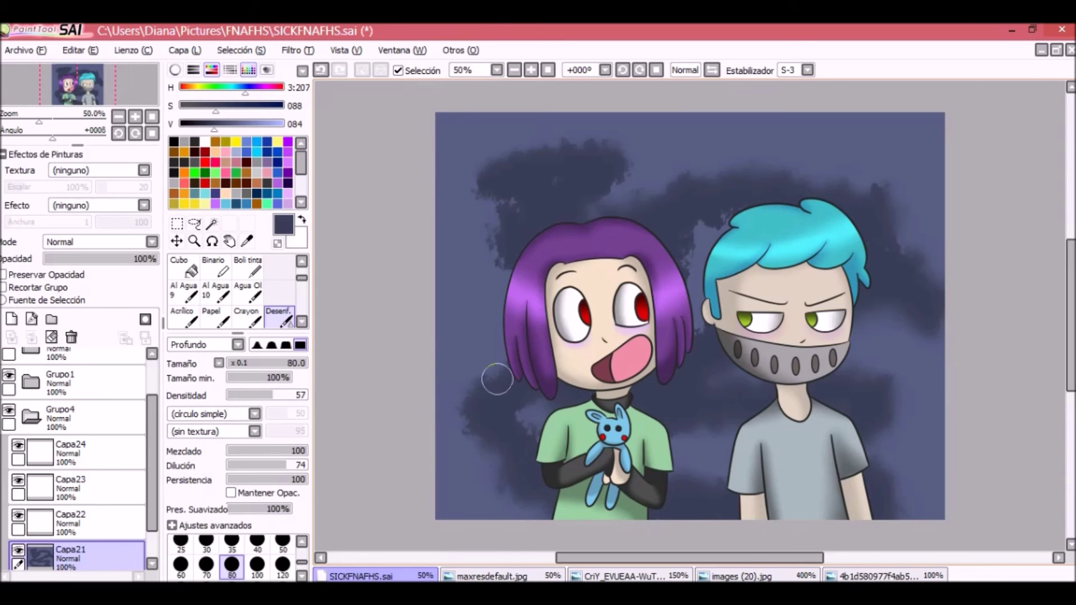
Step: Hide Linework1, Grupo3 and Grupo1, and keep blending the dark patch edges on Capa21
{"action": "left_click", "coordinate": [8, 375]}
{"action": "scroll", "coordinate": [79, 448], "scroll_direction": "up", "scroll_amount": 2}
{"action": "left_click", "coordinate": [9, 362]}
{"action": "left_click", "coordinate": [8, 393]}
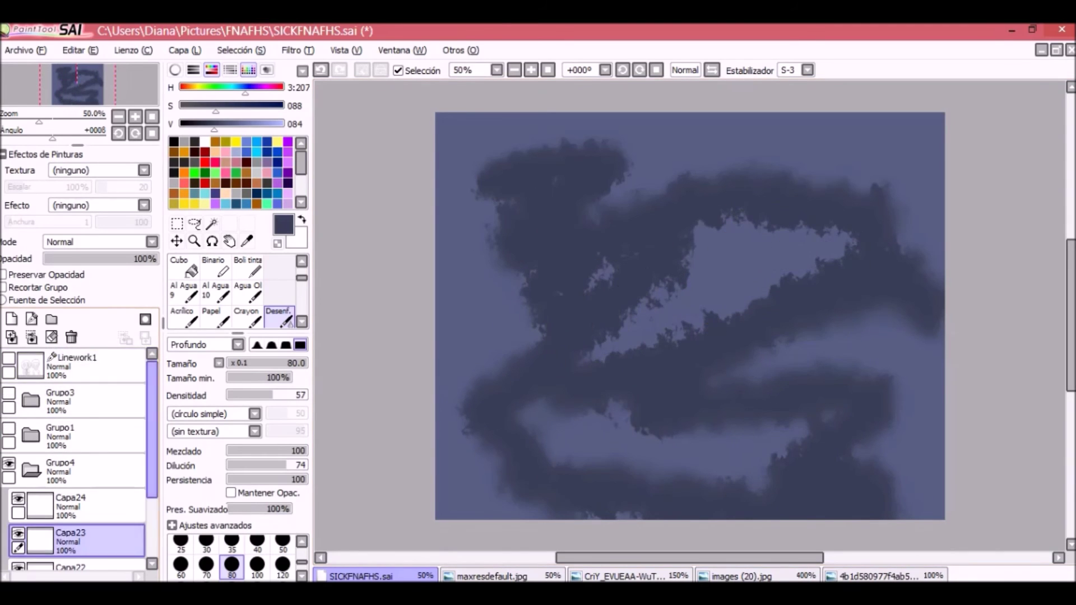
{"action": "scroll", "coordinate": [79, 448], "scroll_direction": "down", "scroll_amount": 2}
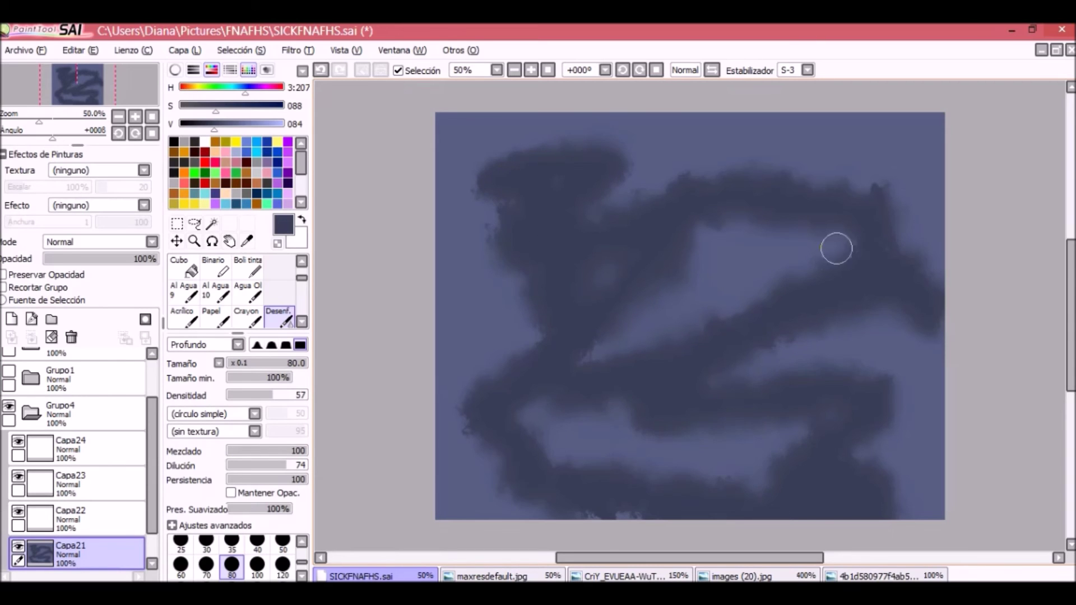
Step: Undo the dark patches and their blending on Capa21 back to the flat slate blue, and return to the pen
{"action": "key", "text": "ctrl+z"}
{"action": "key", "text": "ctrl+z"}
{"action": "key", "text": "ctrl+z"}
{"action": "key", "text": "ctrl+z"}
{"action": "key", "text": "ctrl+y"}
{"action": "key", "text": "n"}
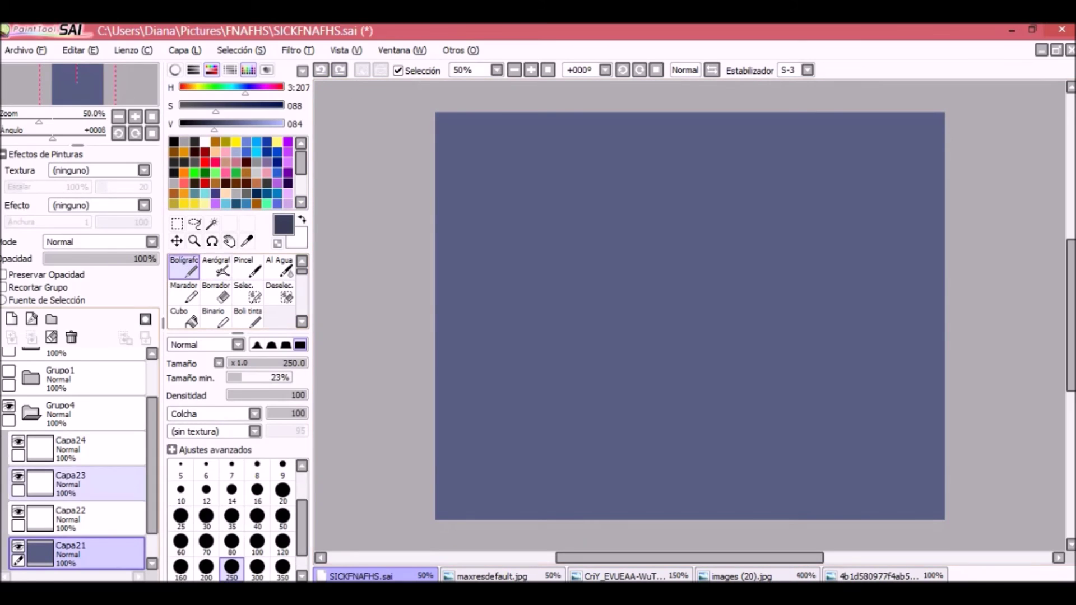
{"action": "key", "text": "ctrl+y"}
Step: Cover most of the background on Capa22 with rough dark blue Colcha strokes at size 350, leaving ragged gaps near the edges
{"action": "left_click", "coordinate": [282, 568]}
{"action": "mouse_move", "coordinate": [516, 215]}
{"action": "left_mouse_down"}
{"action": "mouse_move", "coordinate": [682, 184]}
{"action": "mouse_move", "coordinate": [685, 371]}
{"action": "mouse_move", "coordinate": [952, 324]}
{"action": "left_mouse_up"}
{"action": "left_click_drag", "start_coordinate": [583, 187], "coordinate": [952, 135]}
{"action": "mouse_move", "coordinate": [693, 238]}
{"action": "left_mouse_down"}
{"action": "mouse_move", "coordinate": [788, 264]}
{"action": "mouse_move", "coordinate": [792, 384]}
{"action": "mouse_move", "coordinate": [740, 125]}
{"action": "mouse_move", "coordinate": [476, 162]}
{"action": "mouse_move", "coordinate": [445, 180]}
{"action": "mouse_move", "coordinate": [889, 469]}
{"action": "mouse_move", "coordinate": [899, 390]}
{"action": "left_mouse_up"}
Step: Set Capa22's opacity to 65% and show Linework1, Grupo3 and Grupo1 again
{"action": "mouse_move", "coordinate": [98, 259]}
{"action": "left_mouse_down"}
{"action": "mouse_move", "coordinate": [64, 258]}
{"action": "mouse_move", "coordinate": [118, 258]}
{"action": "left_mouse_up"}
{"action": "scroll", "coordinate": [78, 448], "scroll_direction": "up", "scroll_amount": 2}
{"action": "left_click_drag", "start_coordinate": [8, 359], "coordinate": [8, 429]}
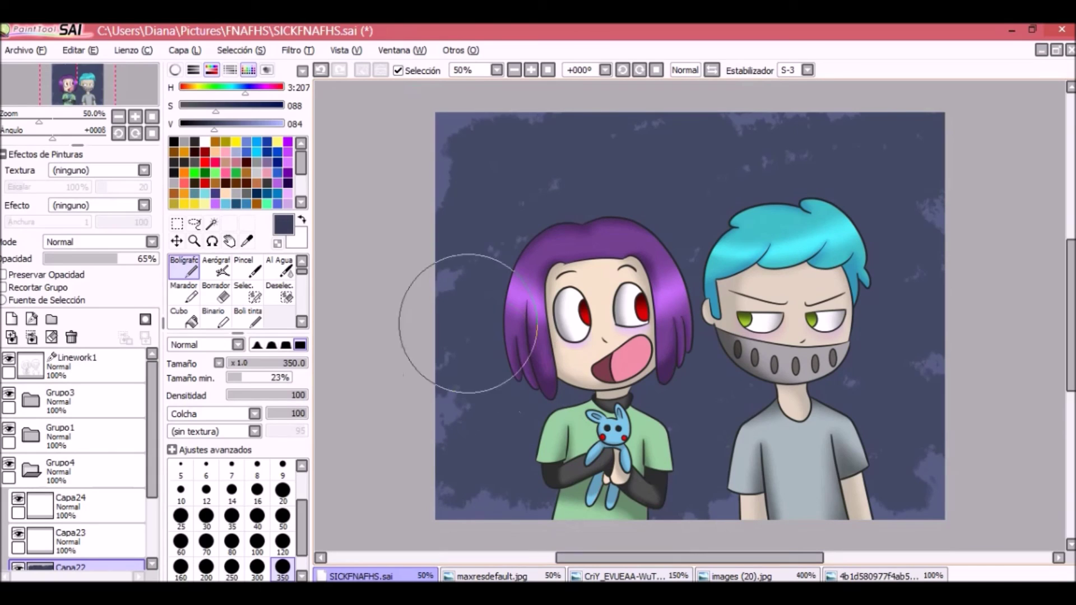
Step: Start opening another canvas and browse the picture folders to texturas
{"action": "left_click", "coordinate": [24, 50]}
{"action": "left_click", "coordinate": [25, 83]}
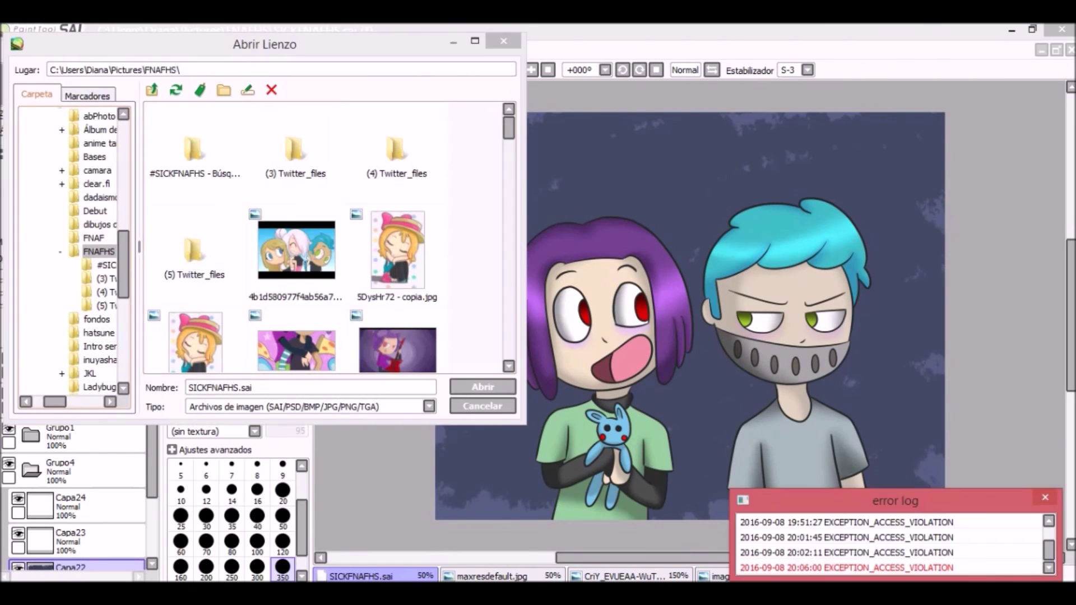
{"action": "scroll", "coordinate": [73, 252], "scroll_direction": "down", "scroll_amount": 3}
{"action": "left_click", "coordinate": [94, 222]}
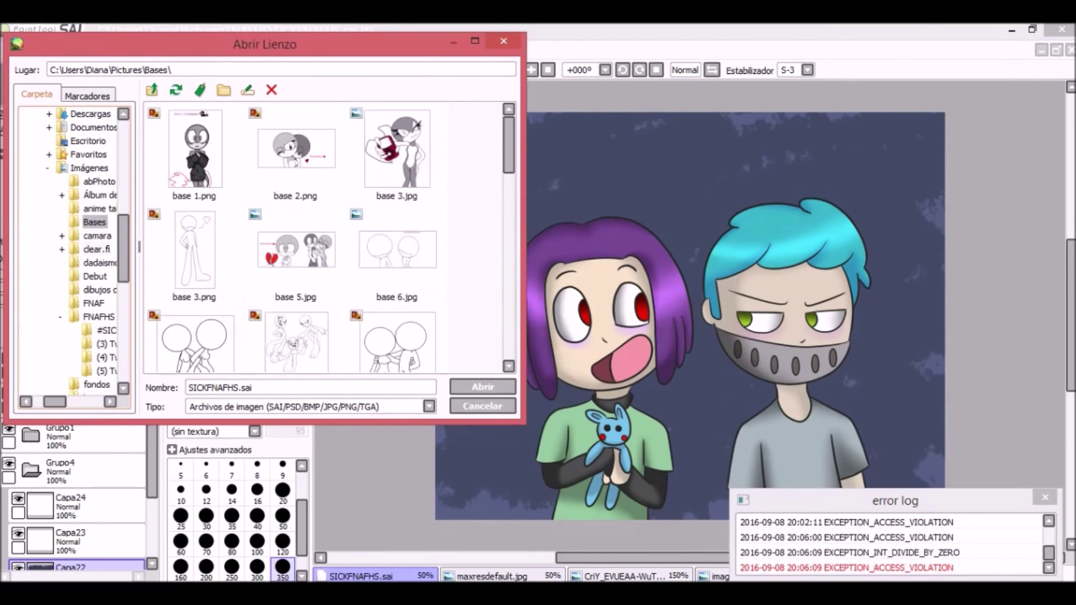
{"action": "left_click", "coordinate": [96, 249]}
{"action": "left_click", "coordinate": [97, 289]}
{"action": "left_click", "coordinate": [94, 303]}
{"action": "scroll", "coordinate": [73, 252], "scroll_direction": "down", "scroll_amount": 6}
{"action": "left_click", "coordinate": [98, 358]}
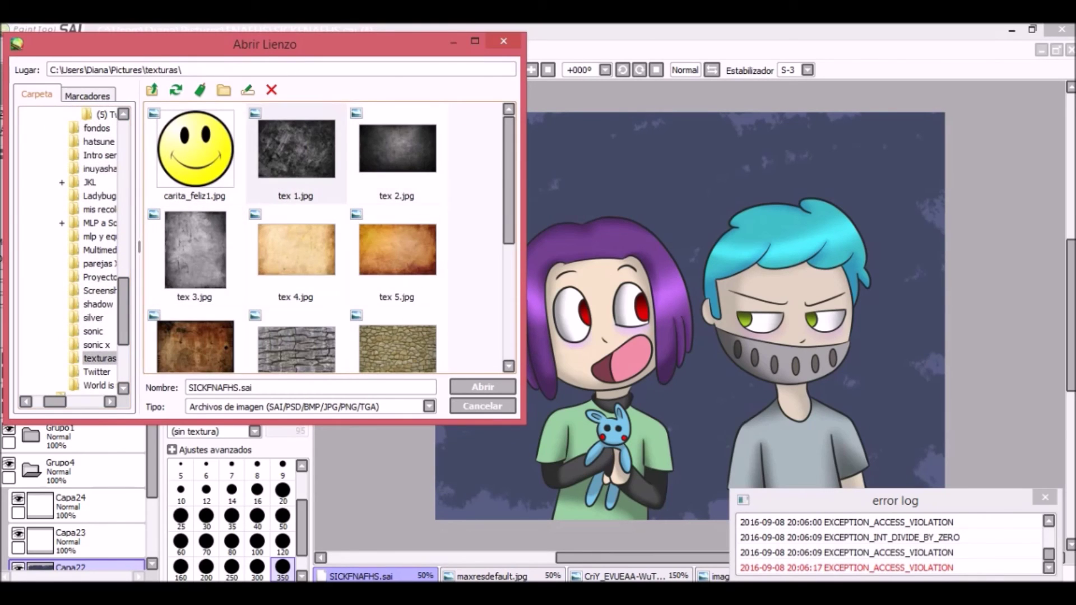
Step: Choose the texture image tex 1.jpg and try to open it
{"action": "left_click", "coordinate": [295, 149]}
{"action": "left_click", "coordinate": [397, 149], "text": "ctrl"}
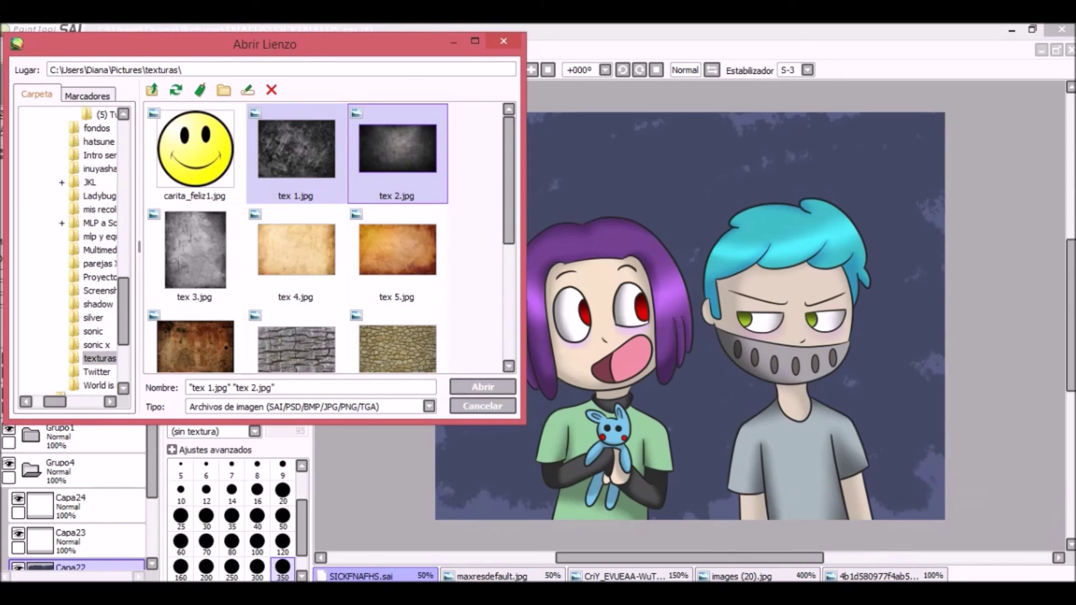
{"action": "left_click", "coordinate": [295, 149]}
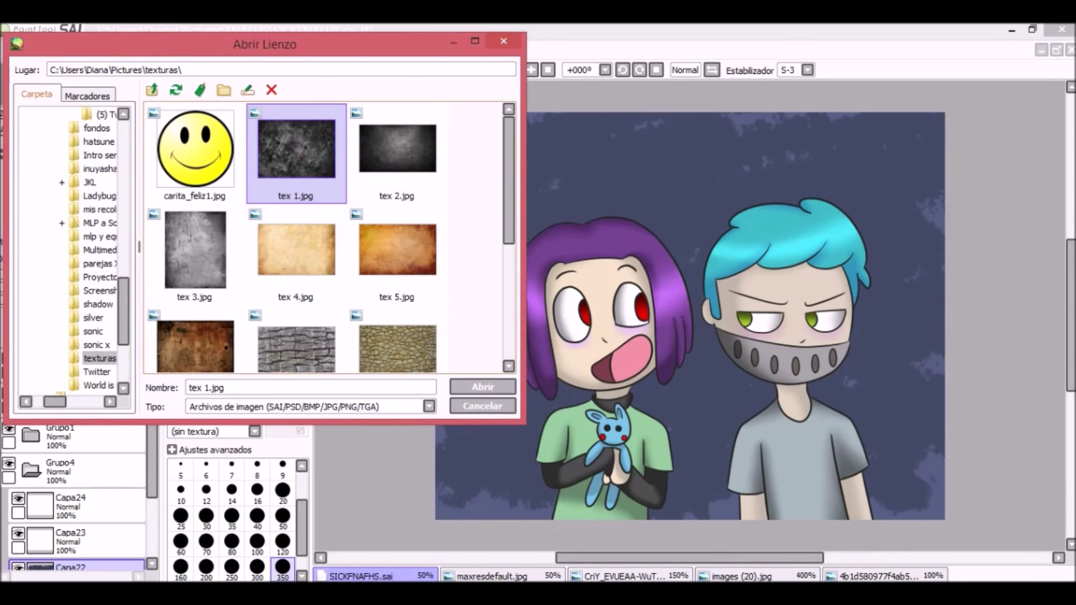
{"action": "left_click", "coordinate": [478, 387]}
{"action": "left_click", "coordinate": [474, 40]}
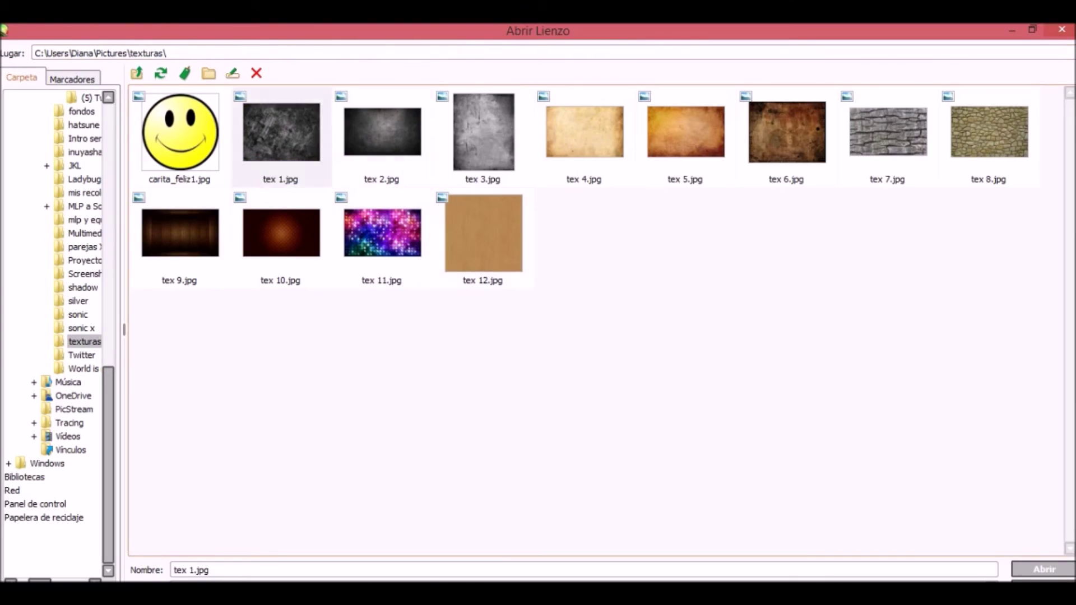
{"action": "left_click", "coordinate": [1032, 29]}
{"action": "left_click", "coordinate": [475, 40]}
{"action": "left_click", "coordinate": [1032, 29]}
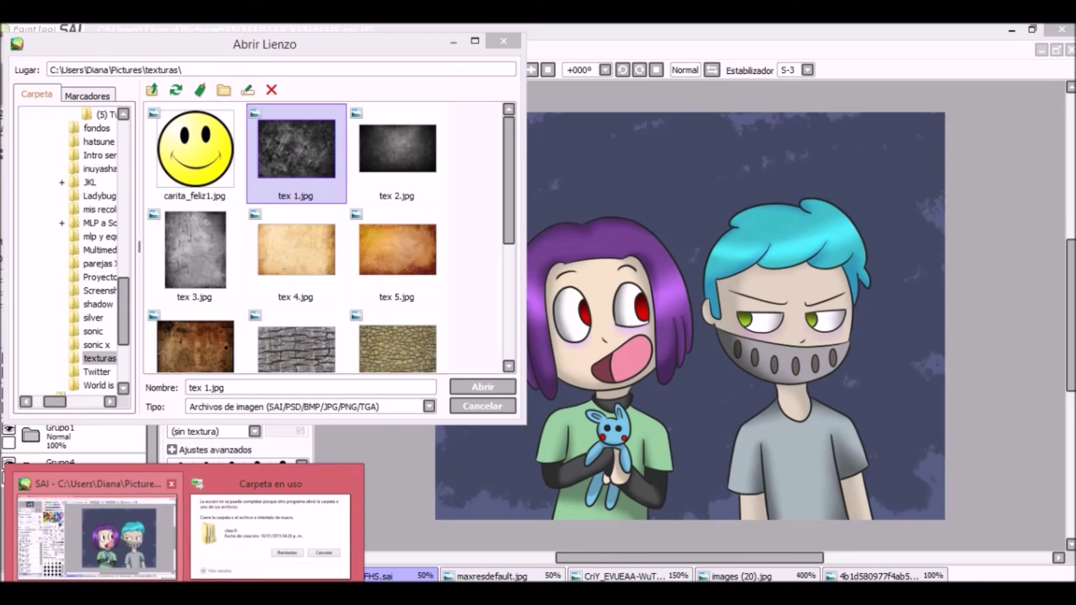
Step: Open the texture image tex 1.jpg, select its whole surface with the magic wand and copy it
{"action": "left_click", "coordinate": [269, 521]}
{"action": "key", "text": "Return"}
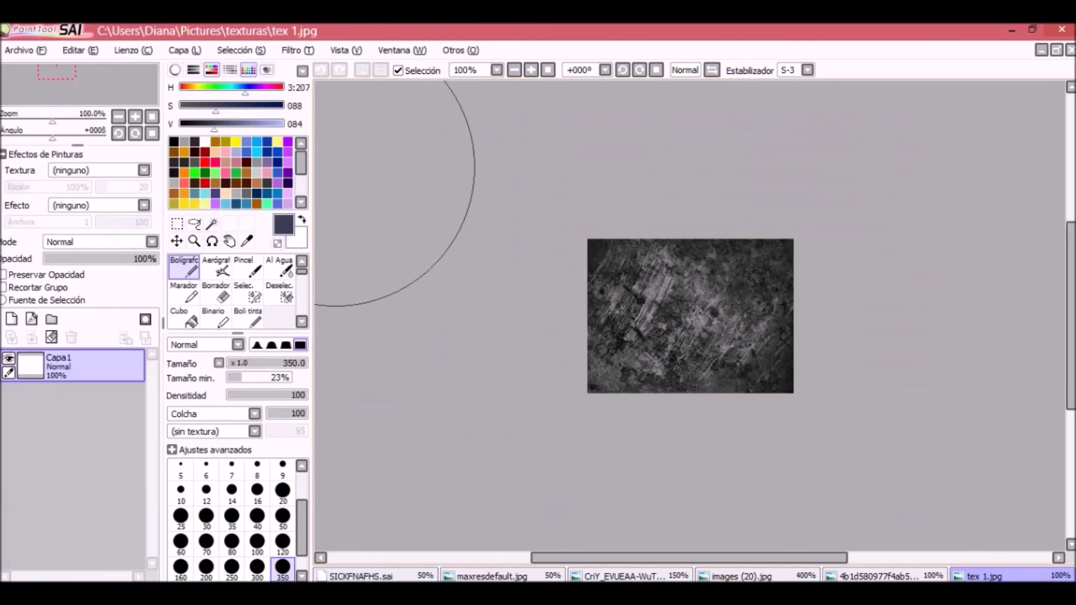
{"action": "left_click", "coordinate": [212, 223]}
{"action": "left_click", "coordinate": [689, 314]}
{"action": "left_click", "coordinate": [80, 49]}
{"action": "left_click", "coordinate": [93, 121]}
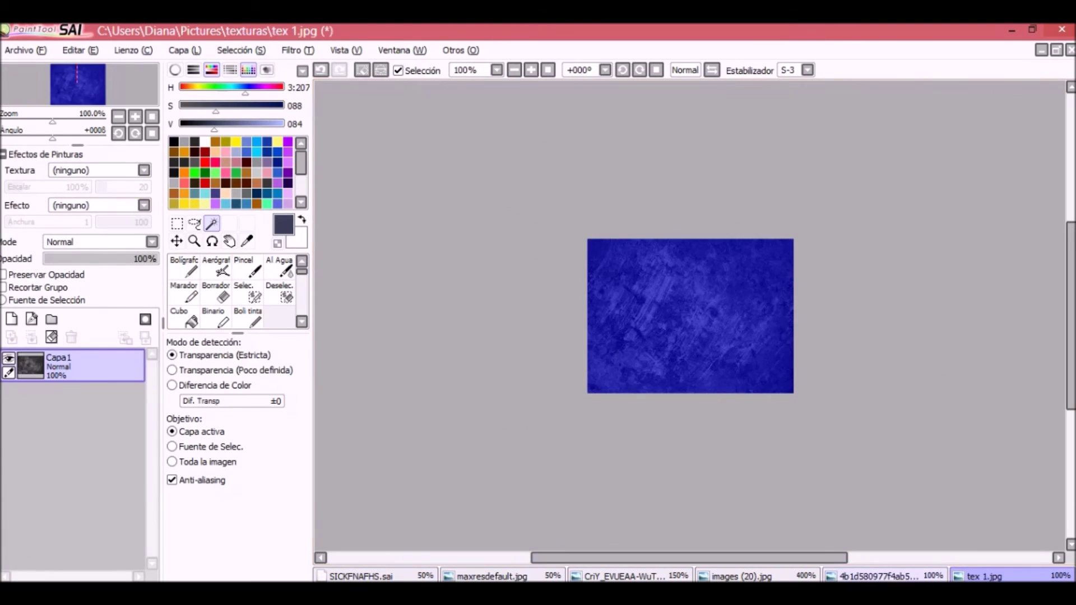
Step: Paste the copied texture into SICKFNAFHS.sai and scale it up to cover the whole canvas
{"action": "left_click", "coordinate": [361, 576]}
{"action": "left_click", "coordinate": [25, 49]}
{"action": "left_click", "coordinate": [84, 137]}
{"action": "key", "text": "ctrl+t"}
{"action": "left_click_drag", "start_coordinate": [538, 189], "coordinate": [943, 519]}
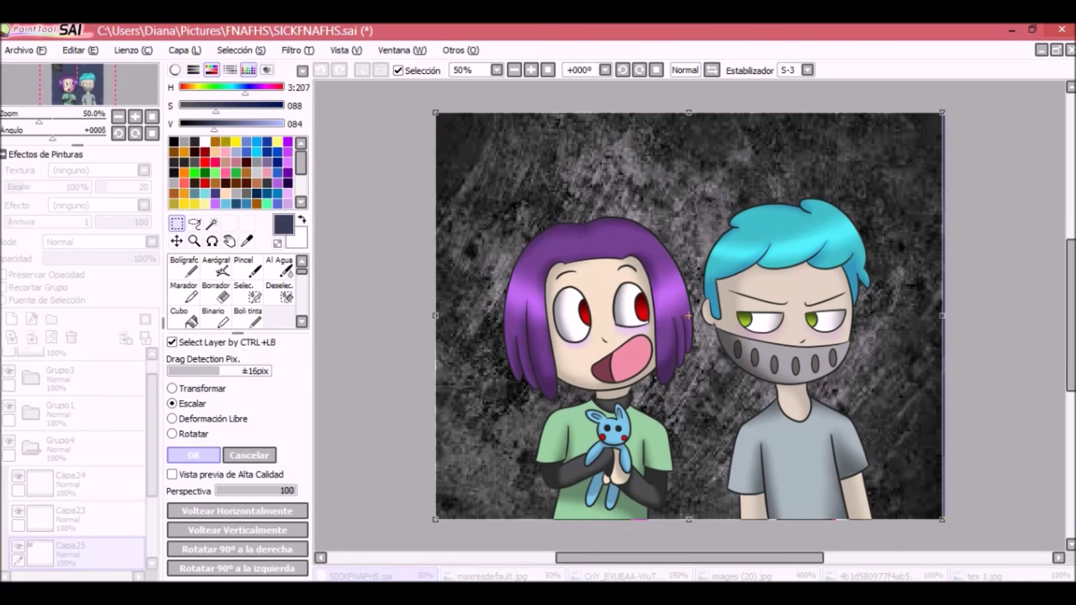
{"action": "key", "text": "Return"}
Step: Place texture layer Capa25 between Capa22 and Capa21, clipped to Capa21, in Multiplicar mode at 67% opacity
{"action": "scroll", "coordinate": [72, 448], "scroll_direction": "down", "scroll_amount": 3}
{"action": "left_click_drag", "start_coordinate": [73, 448], "coordinate": [73, 487]}
{"action": "left_click", "coordinate": [151, 242]}
{"action": "left_click", "coordinate": [151, 241]}
{"action": "left_click", "coordinate": [151, 241]}
{"action": "left_click", "coordinate": [64, 268]}
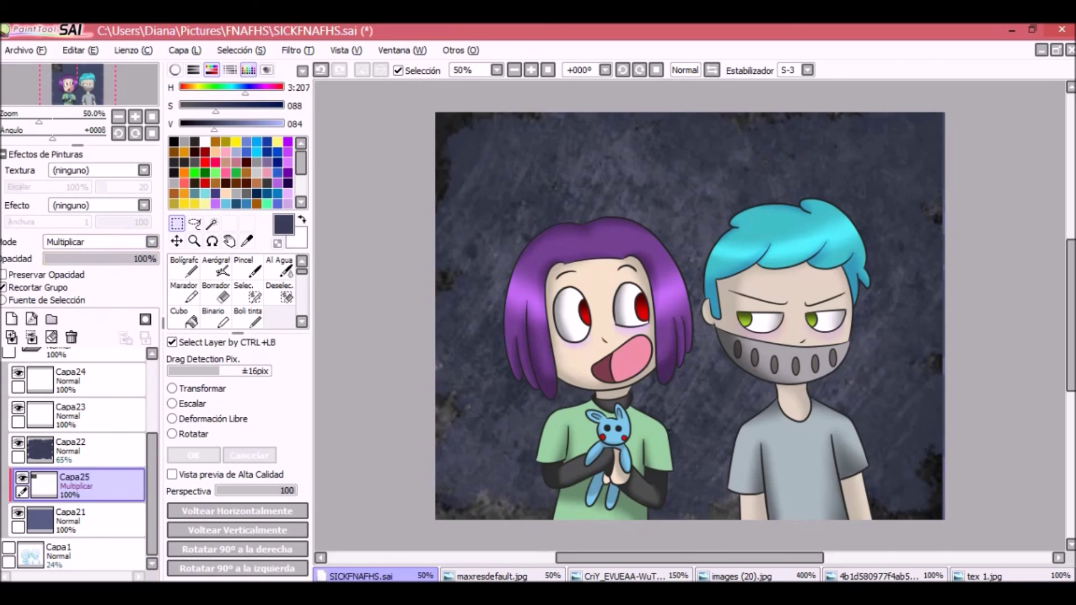
{"action": "left_click_drag", "start_coordinate": [151, 258], "coordinate": [120, 259]}
Step: Adjust the scale of the Capa25 texture so it fills the canvas out to its right edge
{"action": "left_click", "coordinate": [172, 403]}
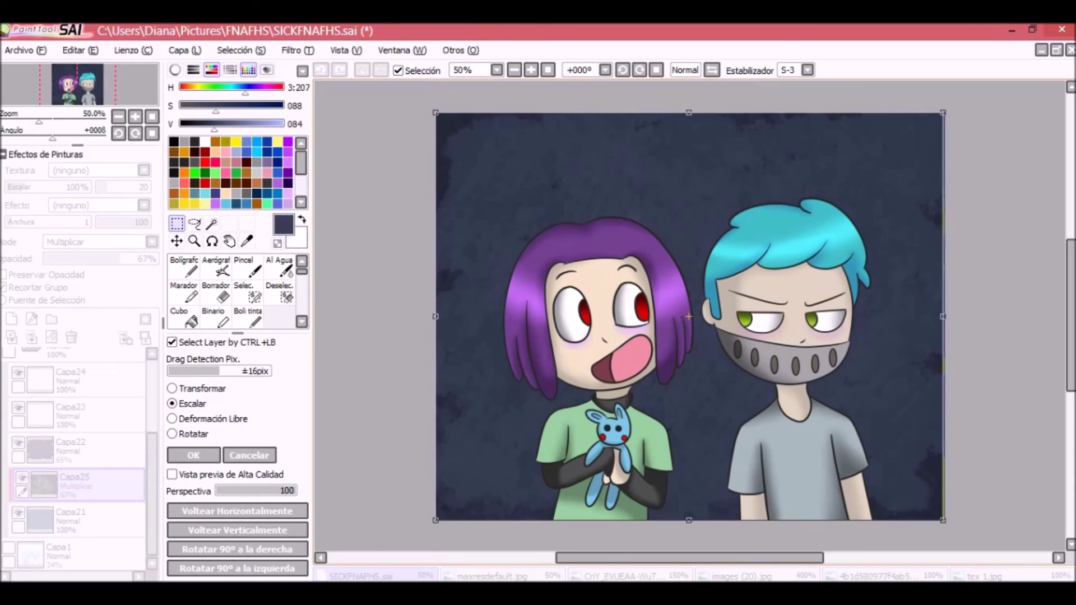
{"action": "left_click_drag", "start_coordinate": [688, 317], "coordinate": [695, 316]}
{"action": "key", "text": "Return"}
Step: Set Capa22's opacity to 46% and erase its strokes around the characters with the Borrador at size 120
{"action": "left_click", "coordinate": [73, 448]}
{"action": "key", "text": "e"}
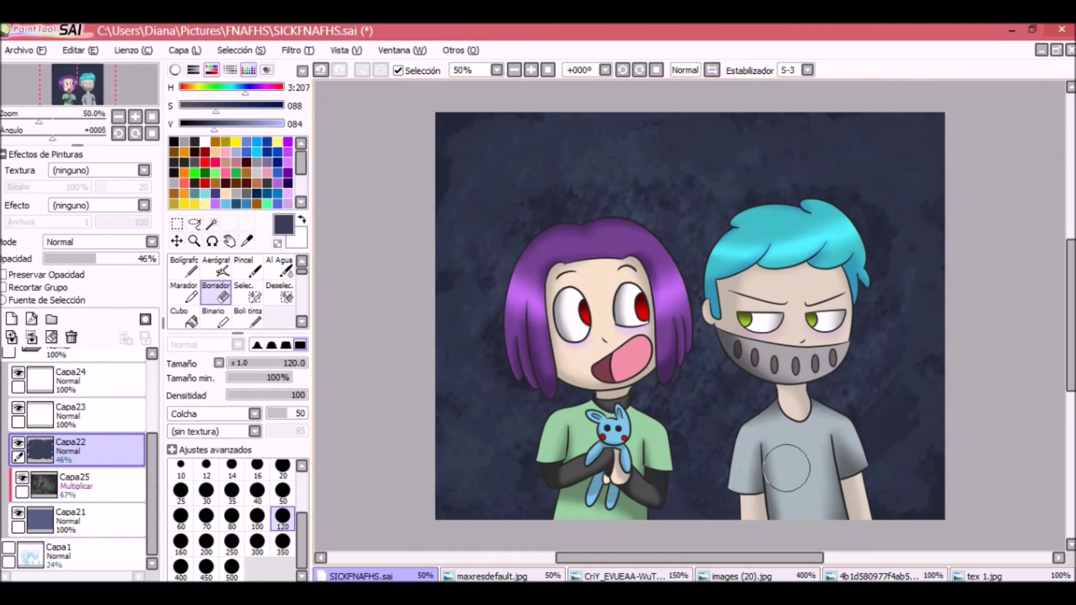
{"action": "left_click_drag", "start_coordinate": [902, 392], "coordinate": [913, 493]}
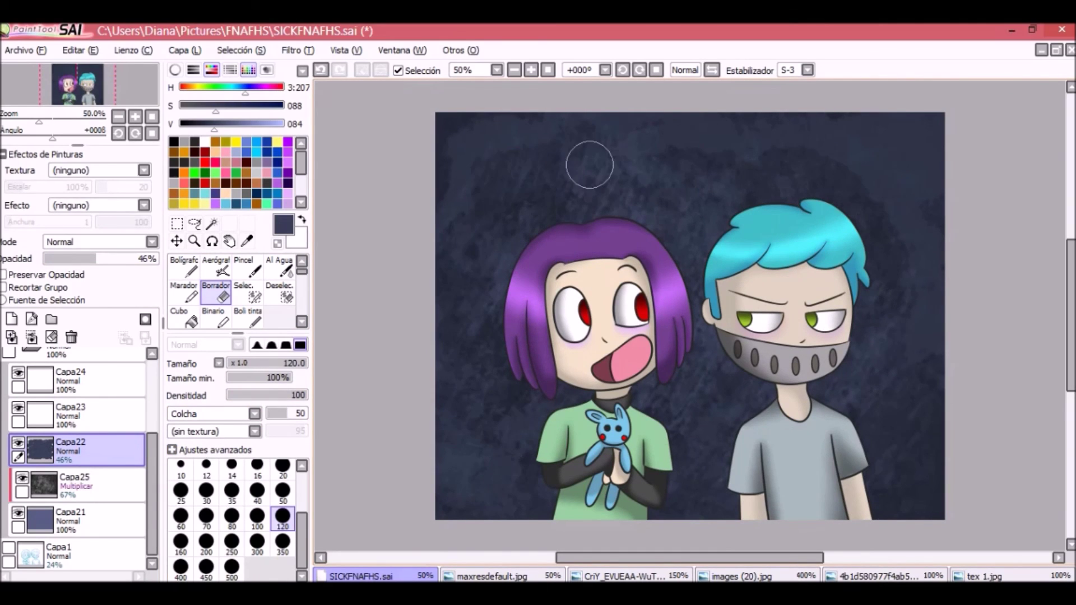
Step: Set Capa25's opacity to 51% and hide that texture layer, making Capa21 the active layer
{"action": "left_click", "coordinate": [73, 483]}
{"action": "left_click_drag", "start_coordinate": [120, 258], "coordinate": [102, 258]}
{"action": "left_click", "coordinate": [73, 518]}
{"action": "left_click", "coordinate": [22, 483]}
Step: Undo the last bucket fill, refill Capa21 with a darker sampled blue and show the Capa25 texture again
{"action": "left_click", "coordinate": [184, 317]}
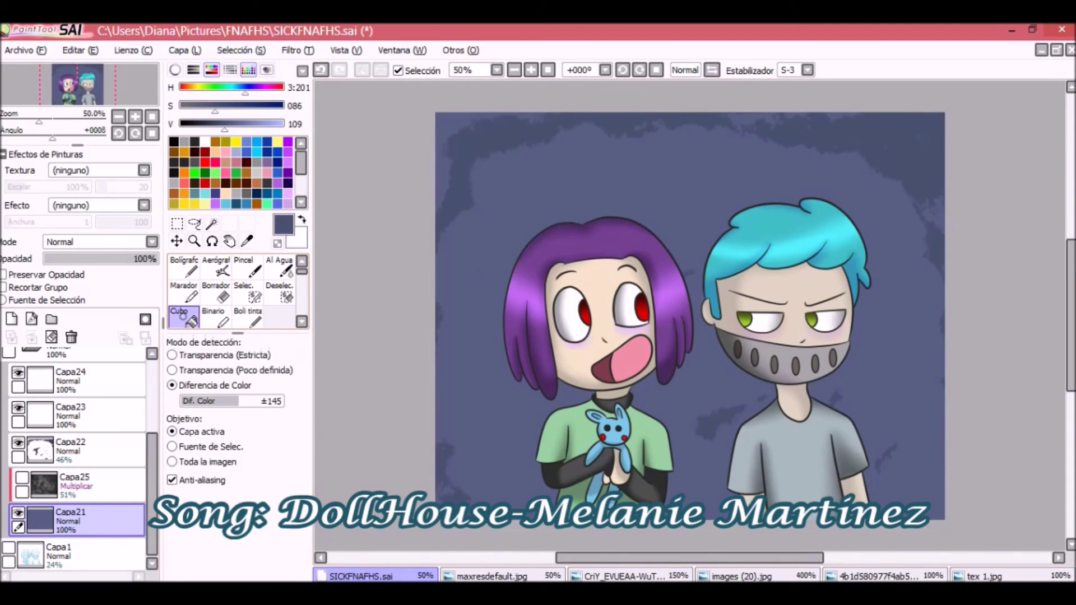
{"action": "key", "text": "ctrl+z"}
{"action": "key", "text": "alt"}
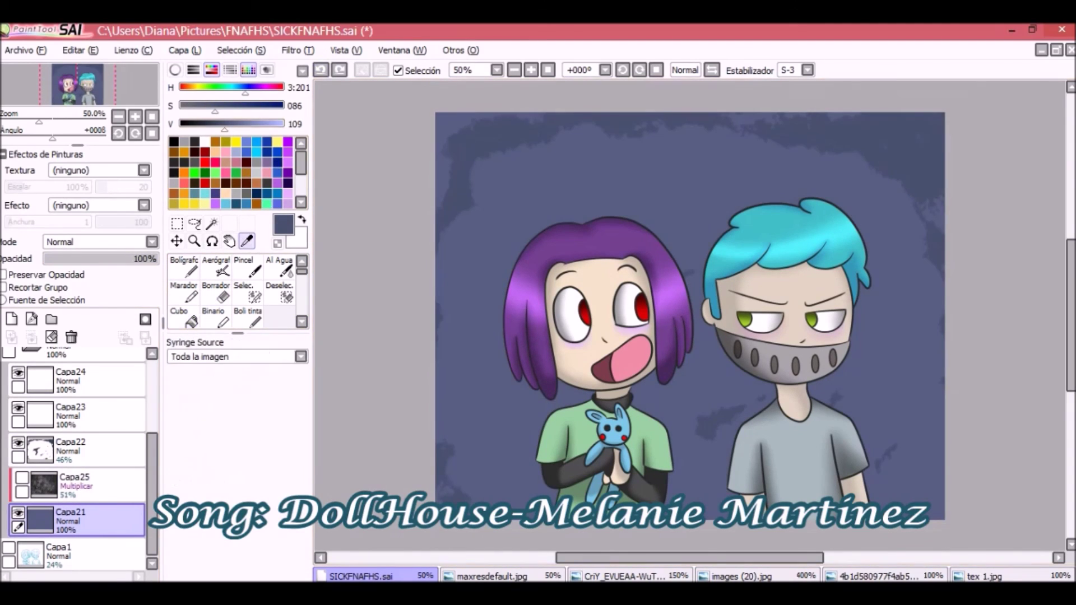
{"action": "left_click", "coordinate": [449, 247]}
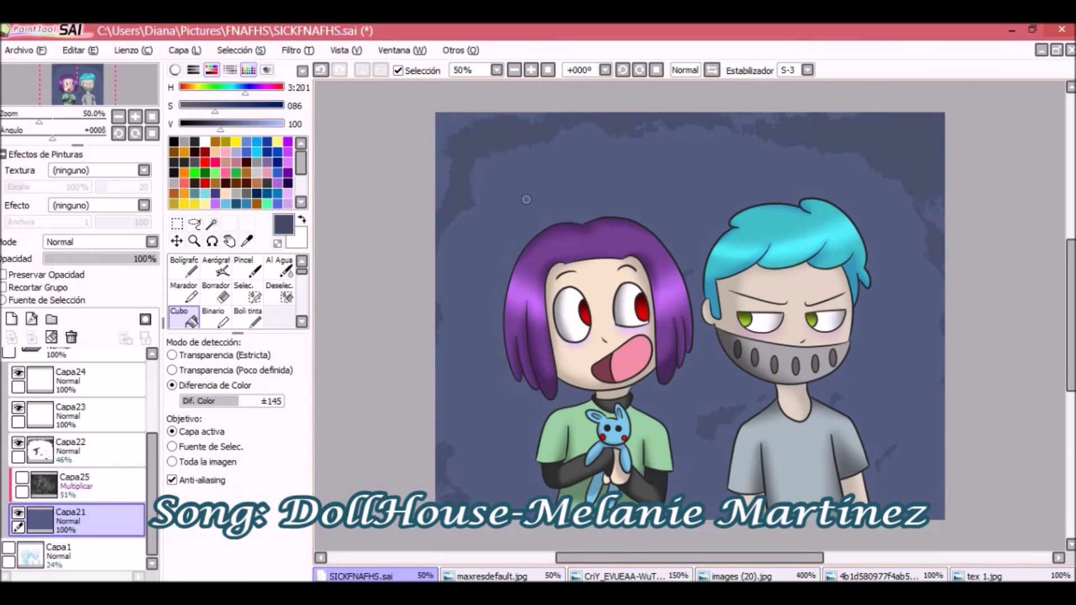
{"action": "left_click", "coordinate": [22, 477]}
Step: Set Capa22's opacity to 100% and cover the background with sampled dark blue Colcha strokes at size 350
{"action": "left_click", "coordinate": [73, 448]}
{"action": "mouse_move", "coordinate": [96, 259]}
{"action": "left_mouse_down"}
{"action": "mouse_move", "coordinate": [112, 258]}
{"action": "mouse_move", "coordinate": [102, 258]}
{"action": "left_mouse_up"}
{"action": "key", "text": "alt"}
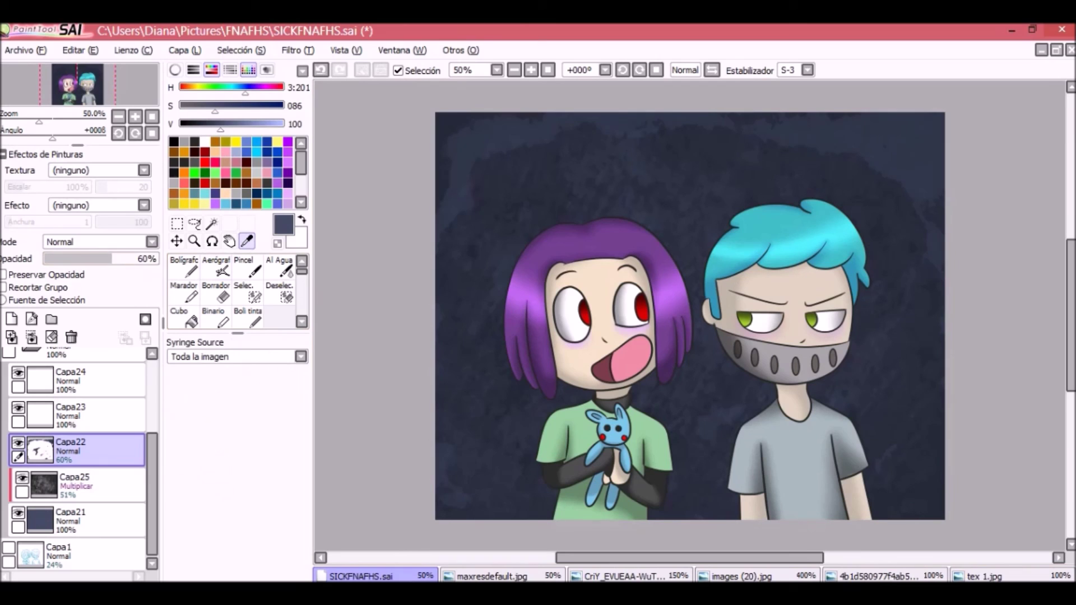
{"action": "left_click", "coordinate": [505, 120], "text": "alt"}
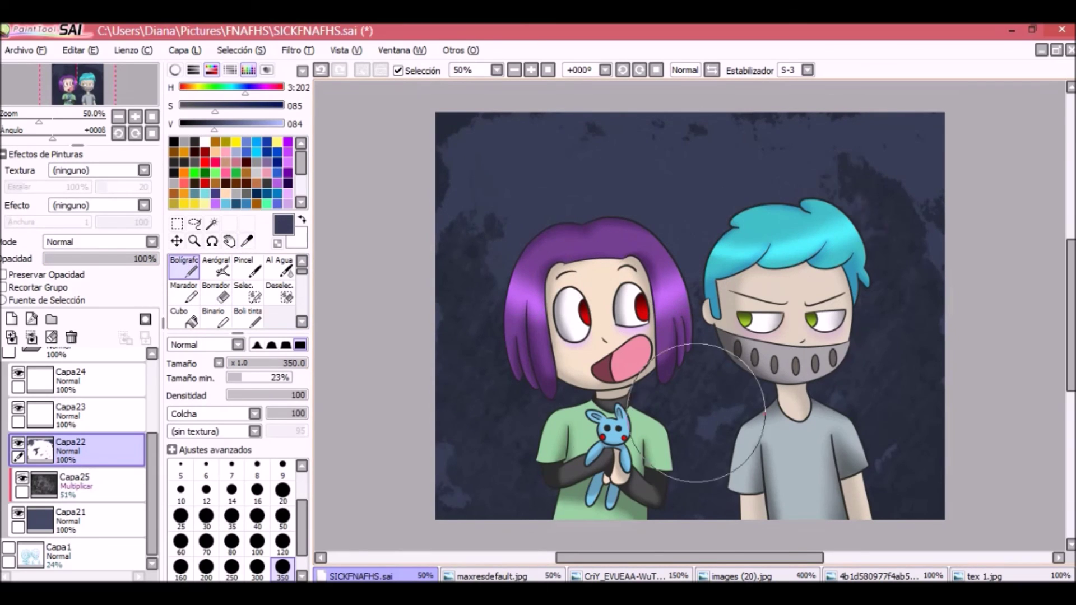
{"action": "mouse_move", "coordinate": [566, 400]}
{"action": "left_mouse_down"}
{"action": "mouse_move", "coordinate": [667, 387]}
{"action": "mouse_move", "coordinate": [897, 487]}
{"action": "left_mouse_up"}
Step: Erase ragged patches of Capa22 around the characters and along the upper edge with the Colcha Borrador at size 120
{"action": "key", "text": "e"}
{"action": "mouse_move", "coordinate": [516, 224]}
{"action": "left_mouse_down"}
{"action": "mouse_move", "coordinate": [639, 236]}
{"action": "mouse_move", "coordinate": [744, 471]}
{"action": "left_mouse_up"}
{"action": "left_click_drag", "start_coordinate": [821, 400], "coordinate": [846, 202]}
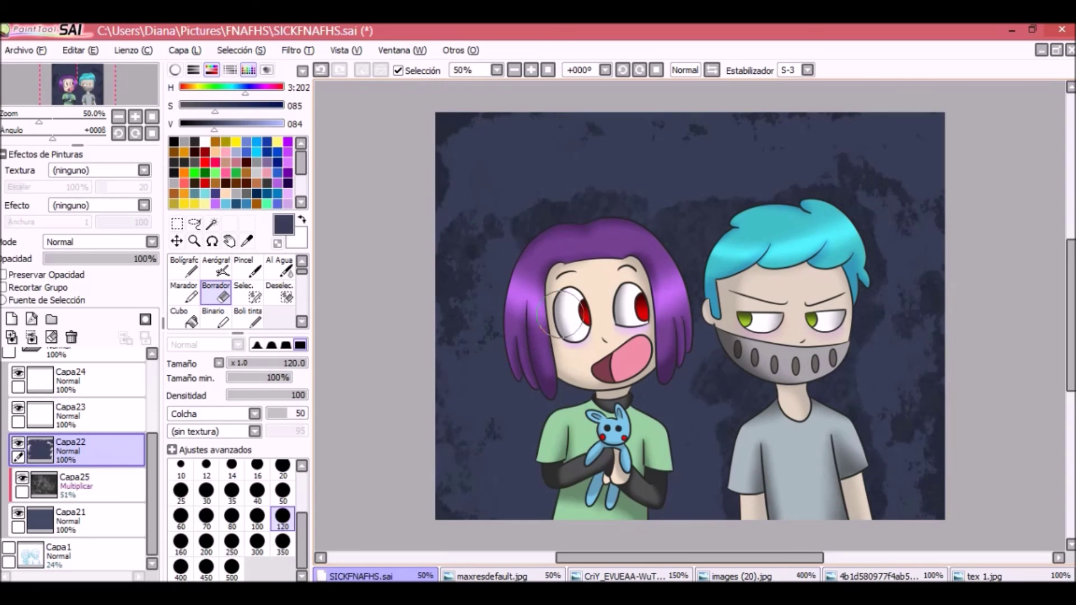
{"action": "left_click_drag", "start_coordinate": [626, 508], "coordinate": [692, 445]}
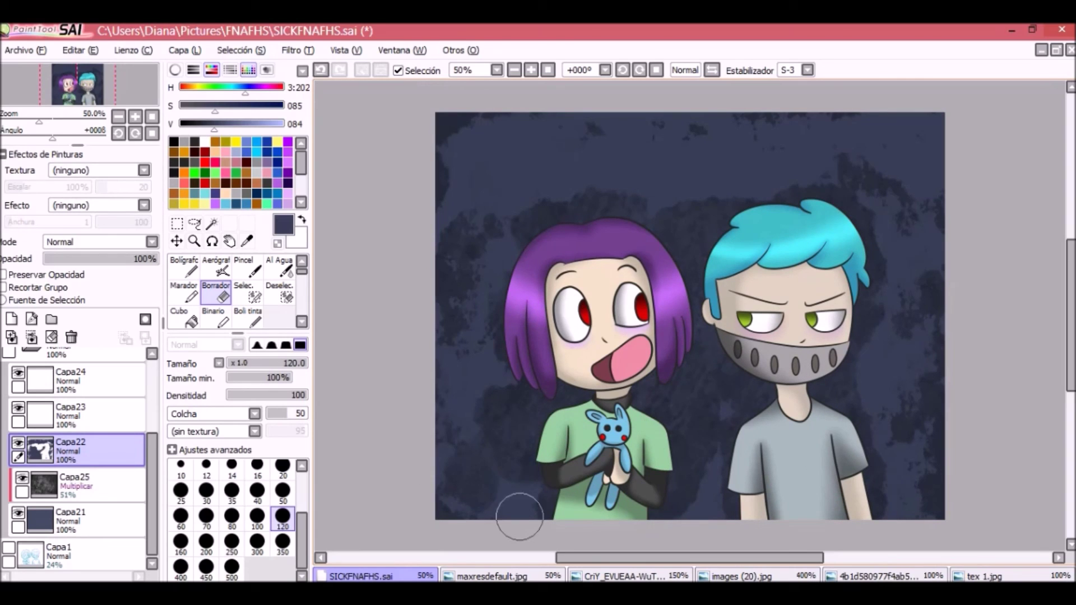
{"action": "mouse_move", "coordinate": [697, 124]}
{"action": "left_mouse_down"}
{"action": "mouse_move", "coordinate": [499, 136]}
{"action": "mouse_move", "coordinate": [615, 114]}
{"action": "left_mouse_up"}
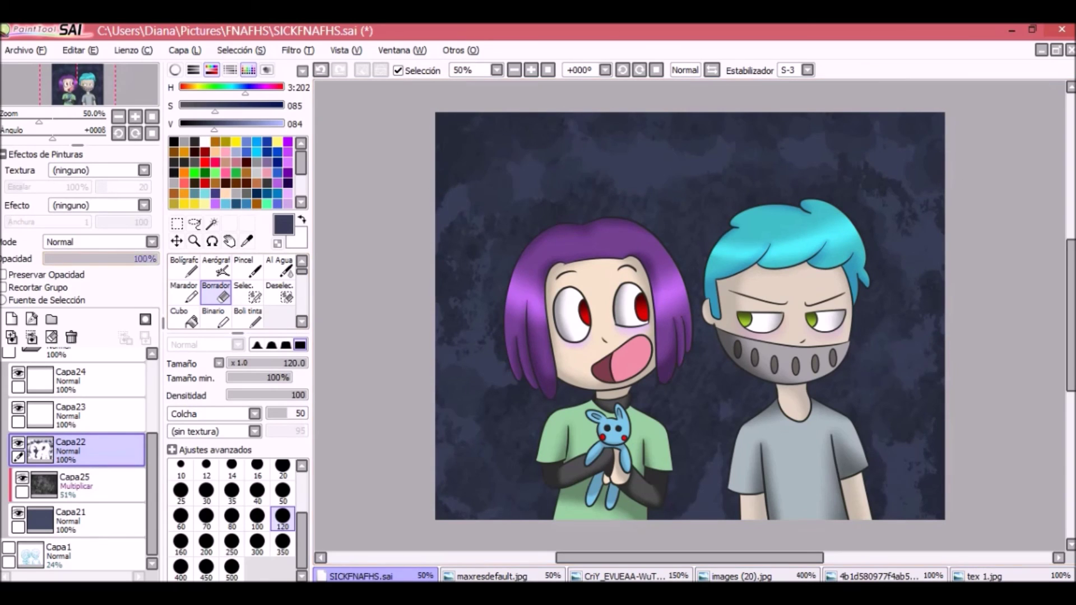
Step: Collapse Grupo4 and create a new layer group above it containing two empty layers
{"action": "left_click", "coordinate": [31, 376]}
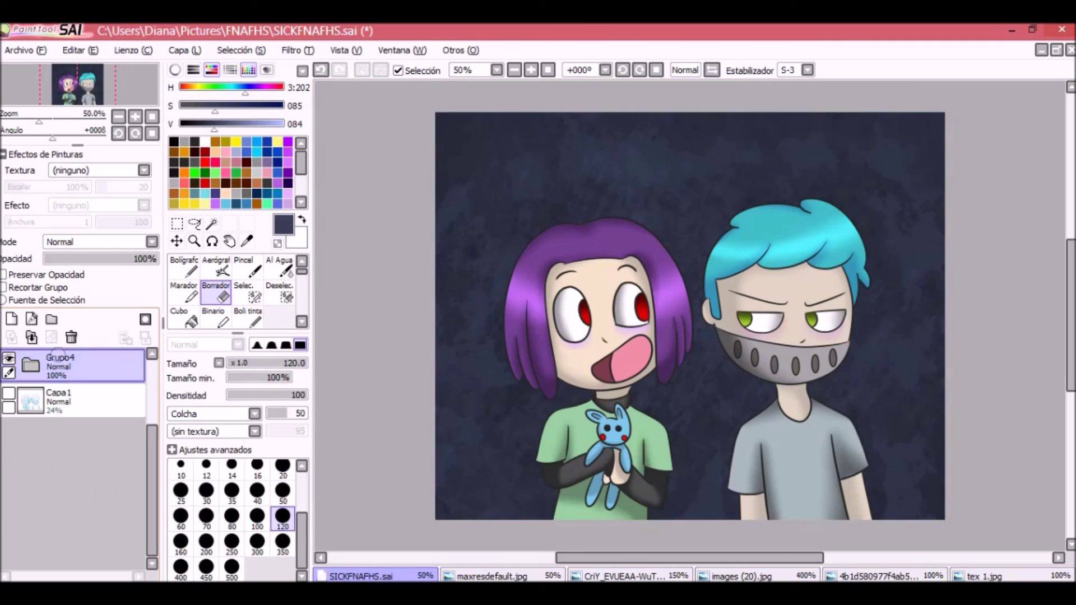
{"action": "key", "text": "n"}
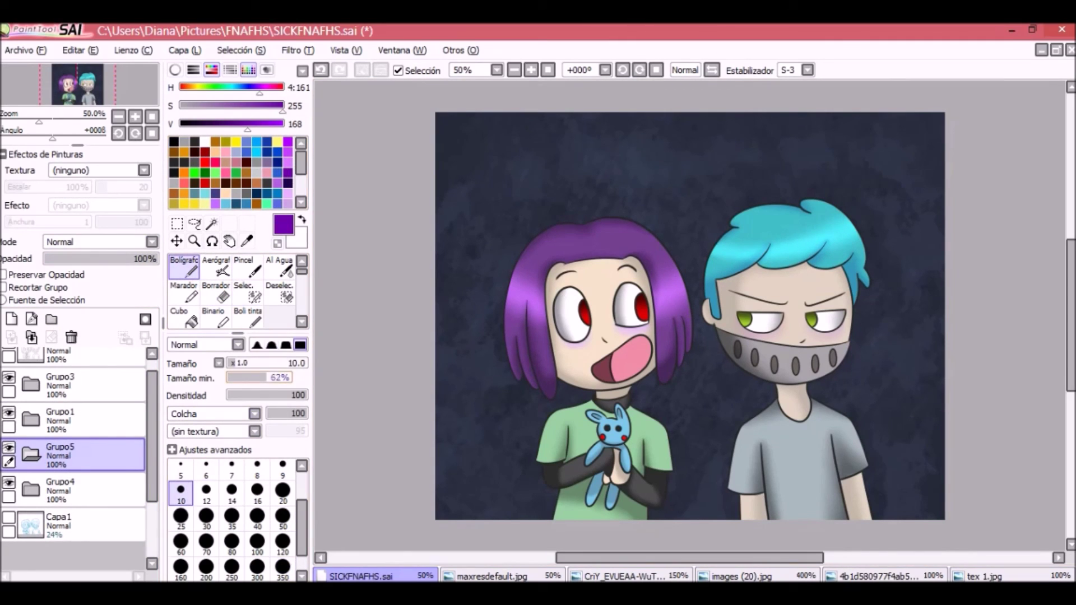
{"action": "left_click", "coordinate": [11, 318]}
{"action": "left_click", "coordinate": [11, 319]}
Step: Try out purple size 10 Bolígrafo strokes on Capa26 above the purple hair, using the círculo simple shape
{"action": "left_click_drag", "start_coordinate": [492, 137], "coordinate": [503, 170]}
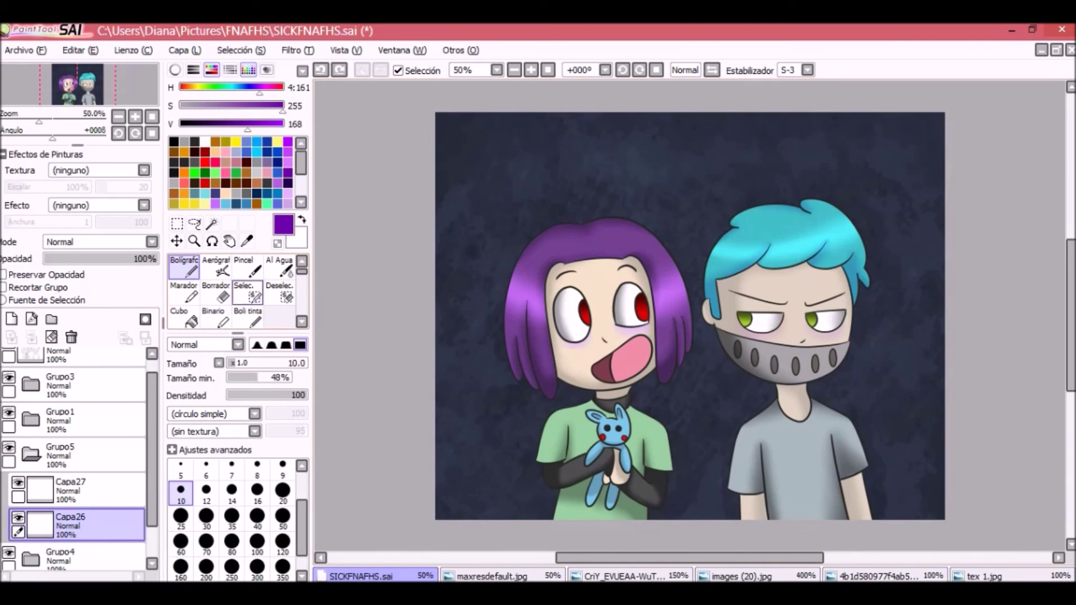
{"action": "key", "text": "ctrl+z"}
{"action": "scroll", "coordinate": [462, 168], "scroll_direction": "up", "scroll_amount": 1}
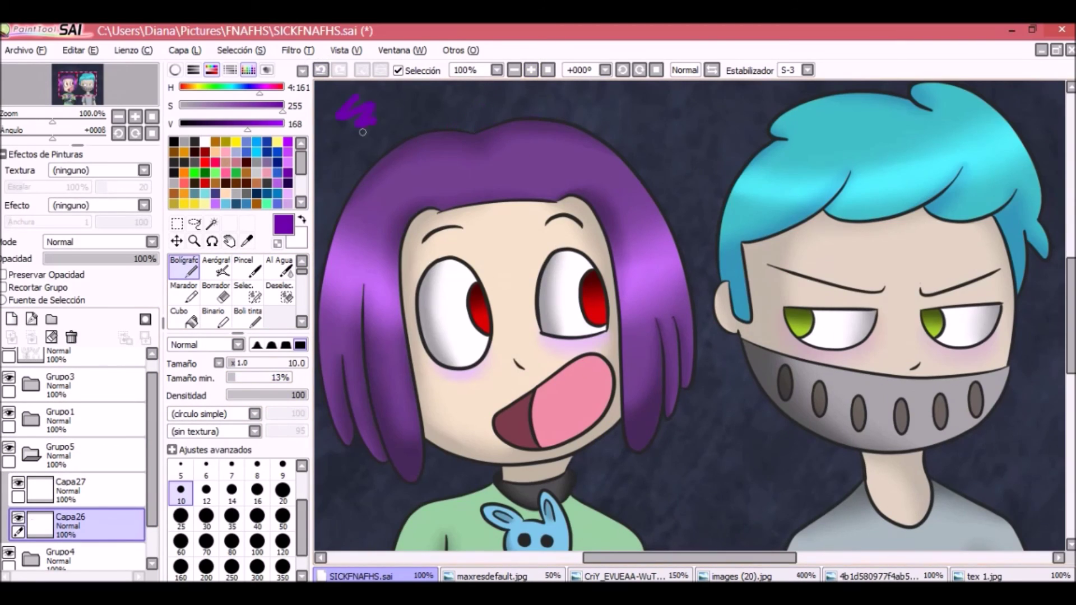